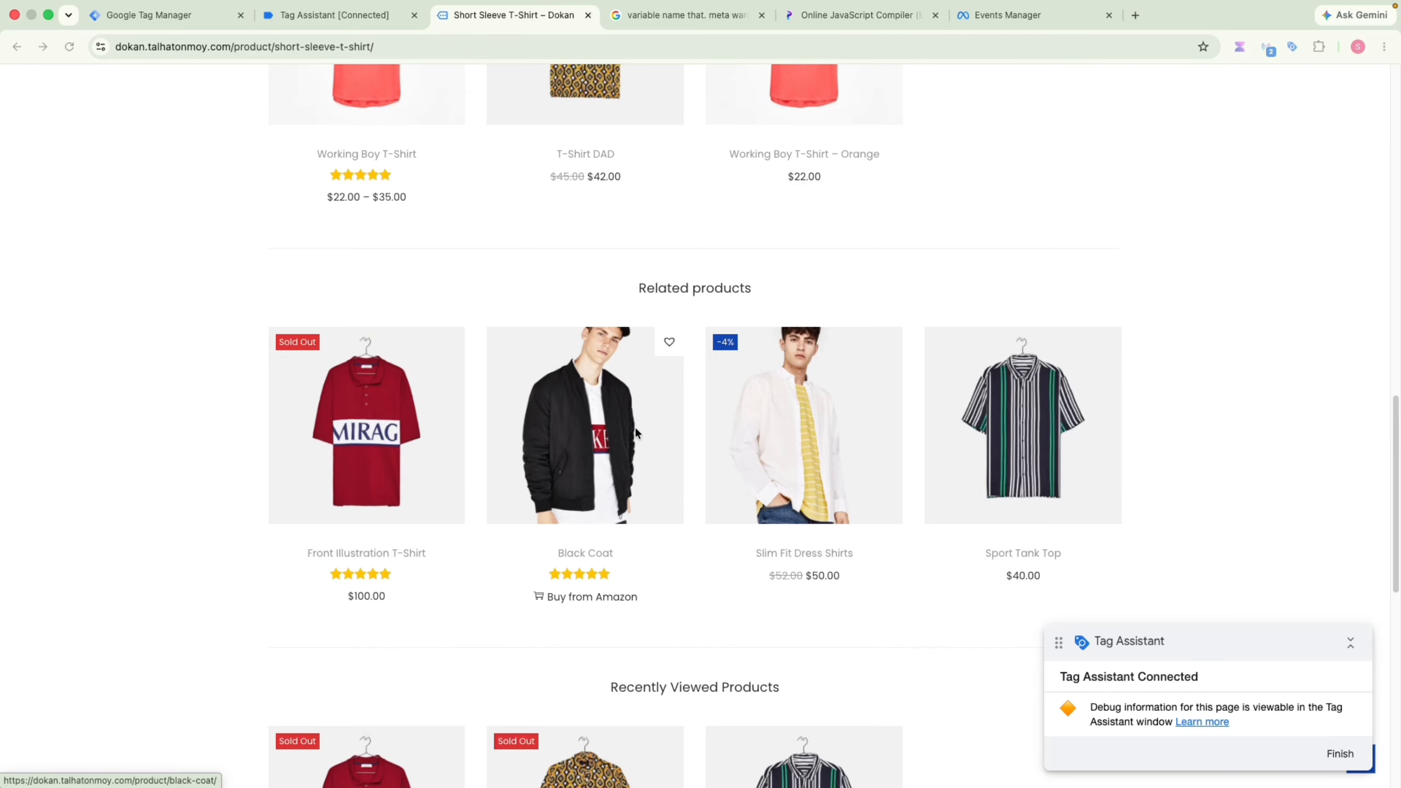
Switch to Tag Assistant and clear the recorded debug events of the earlier product pages
{"action": "scroll", "coordinate": [635, 427], "scroll_direction": "up", "scroll_amount": 20}
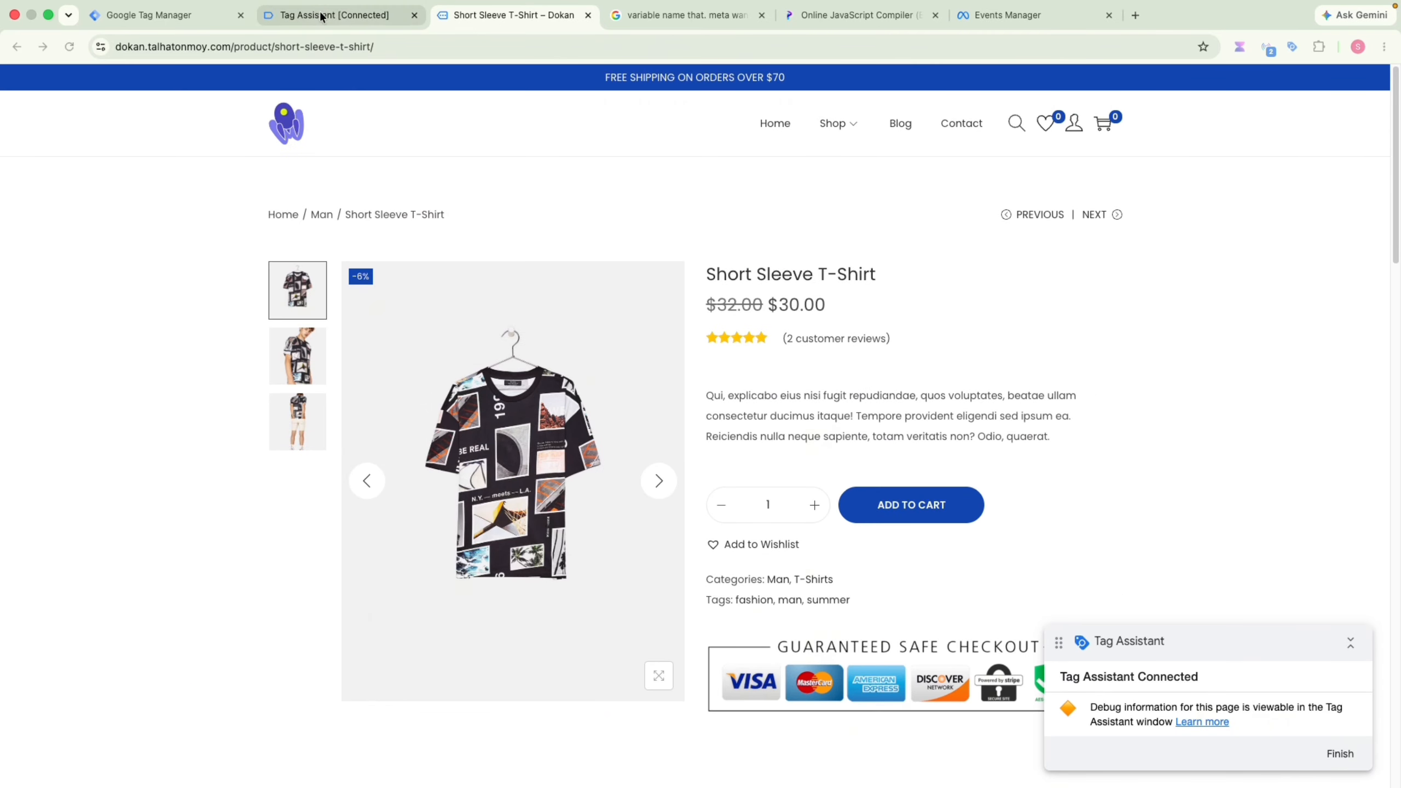
{"action": "left_click", "coordinate": [322, 14]}
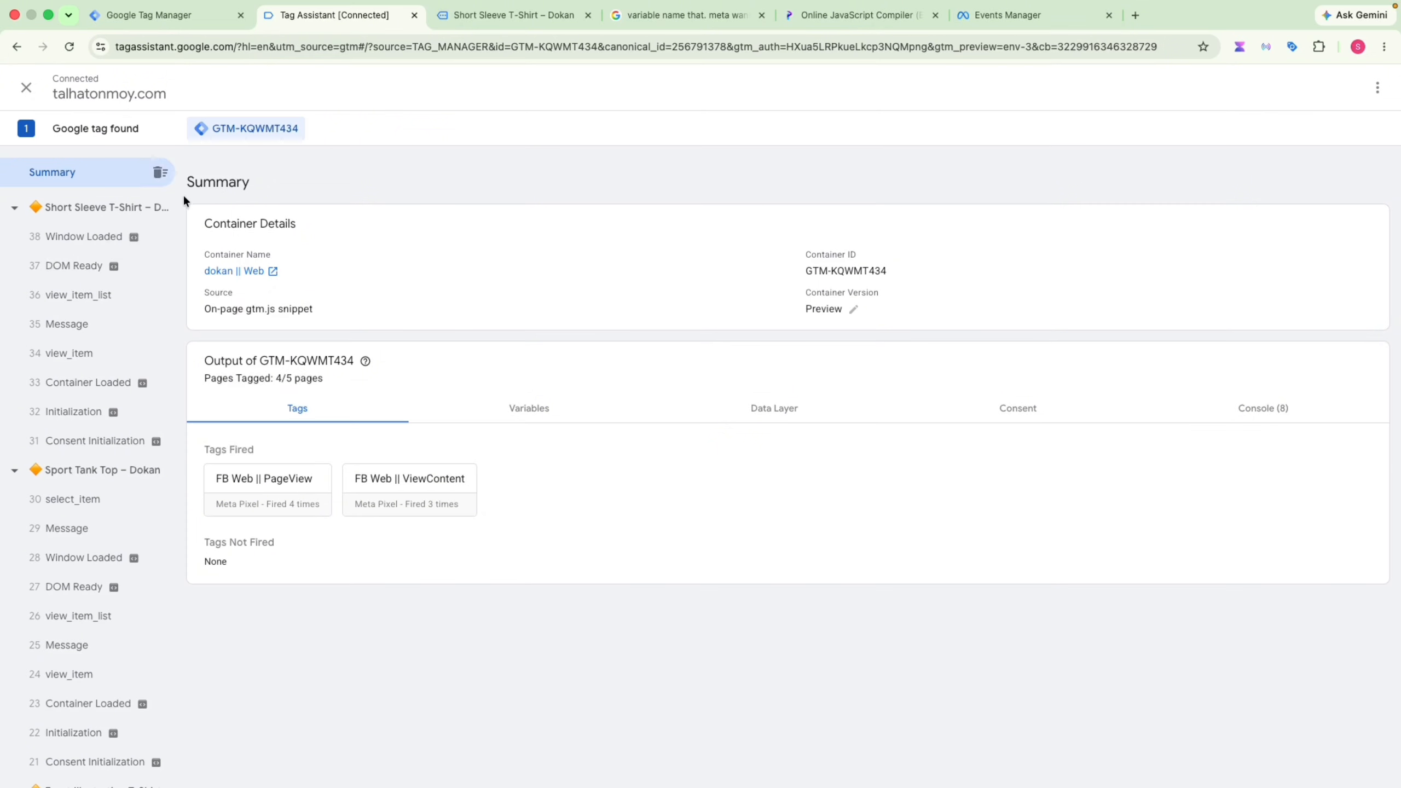
{"action": "left_click", "coordinate": [160, 173]}
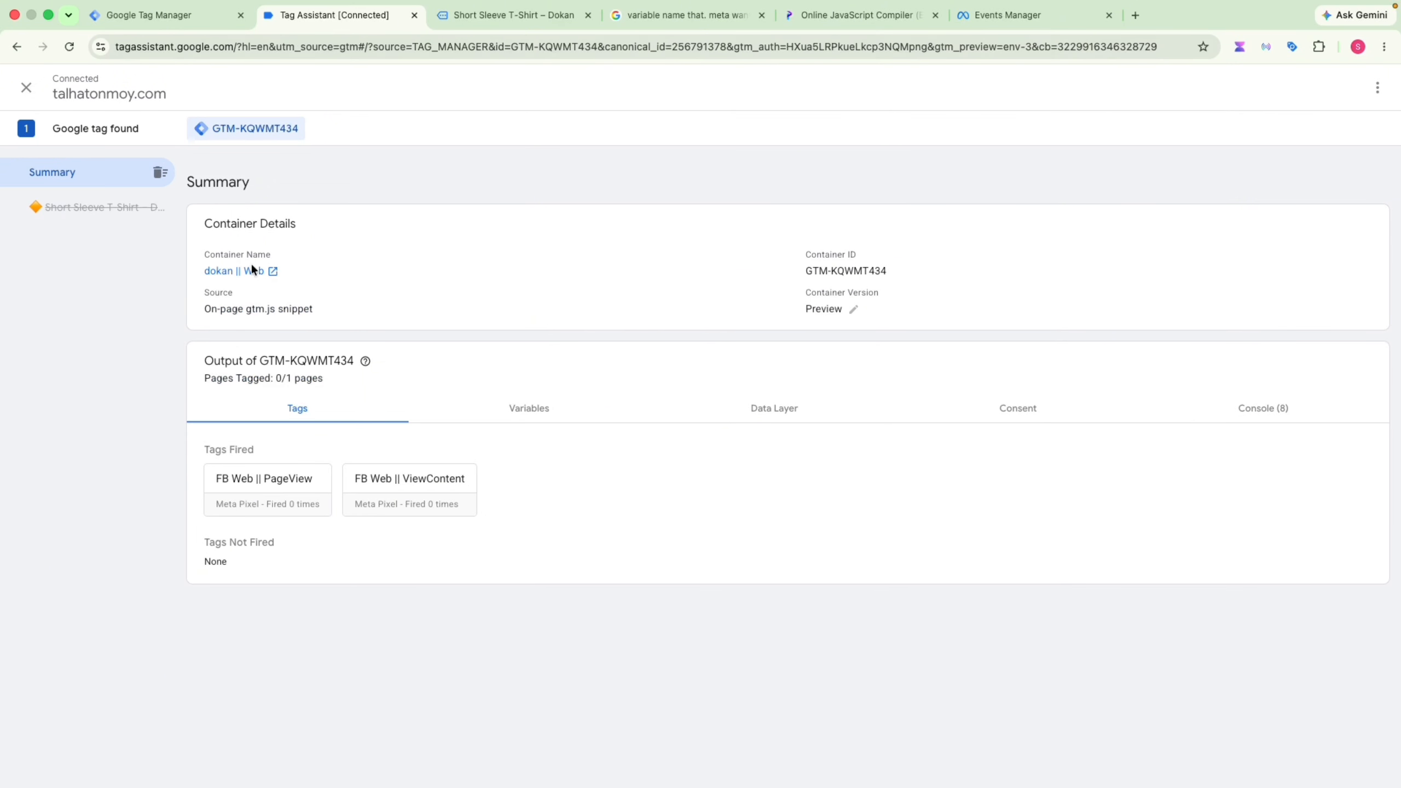
Add the Short Sleeve T-Shirt to the cart on the Dokan product page
{"action": "left_click", "coordinate": [518, 15]}
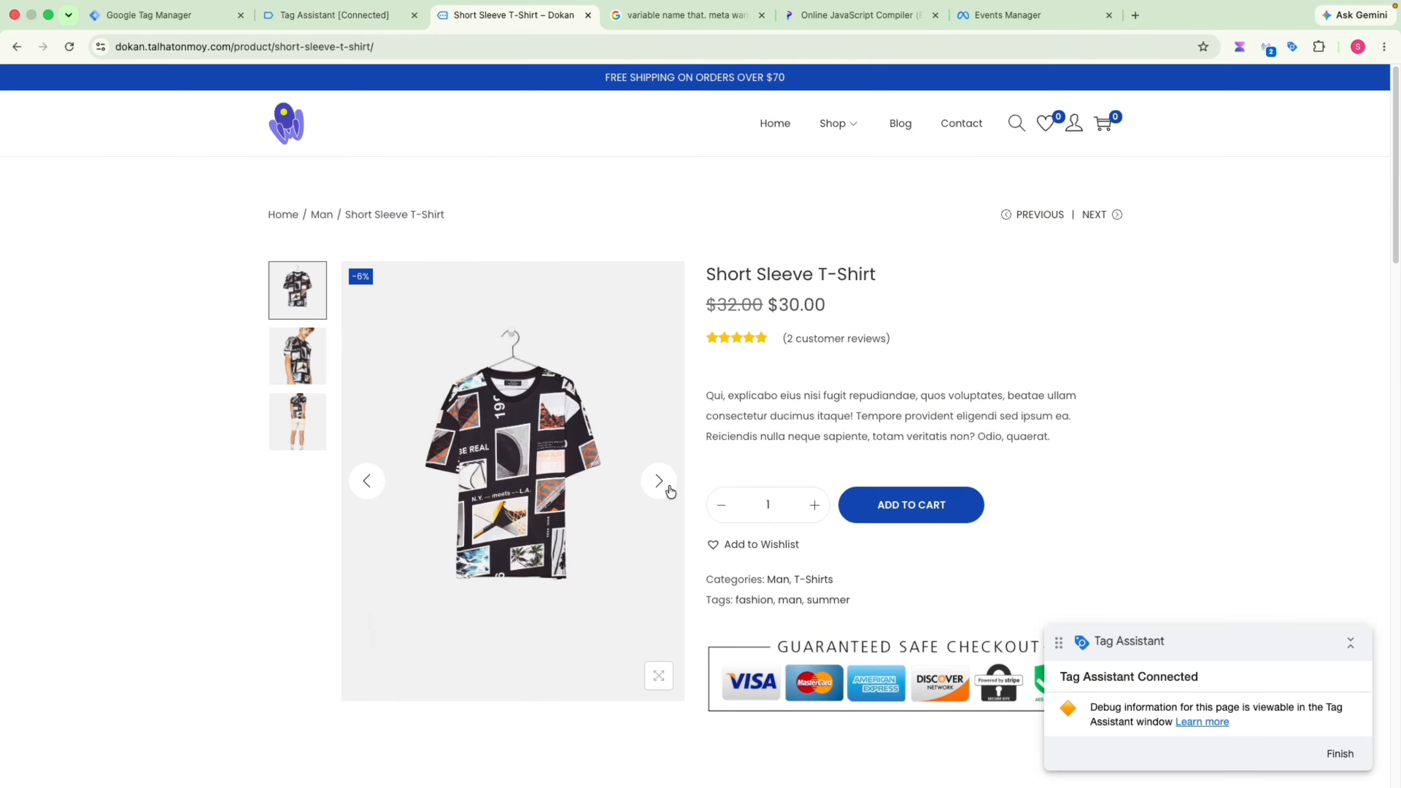
{"action": "scroll", "coordinate": [756, 439], "scroll_direction": "down", "scroll_amount": 2}
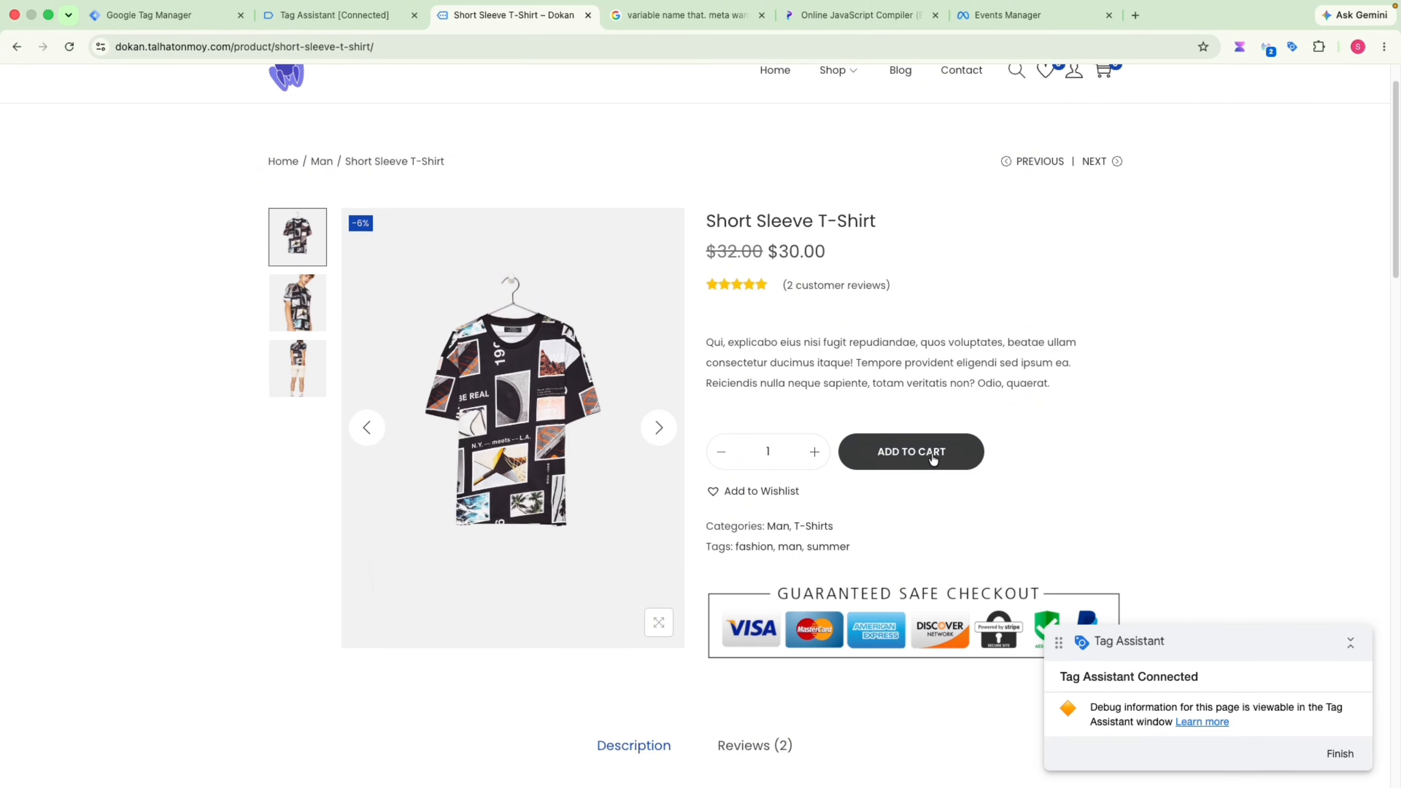
{"action": "left_click", "coordinate": [375, 15]}
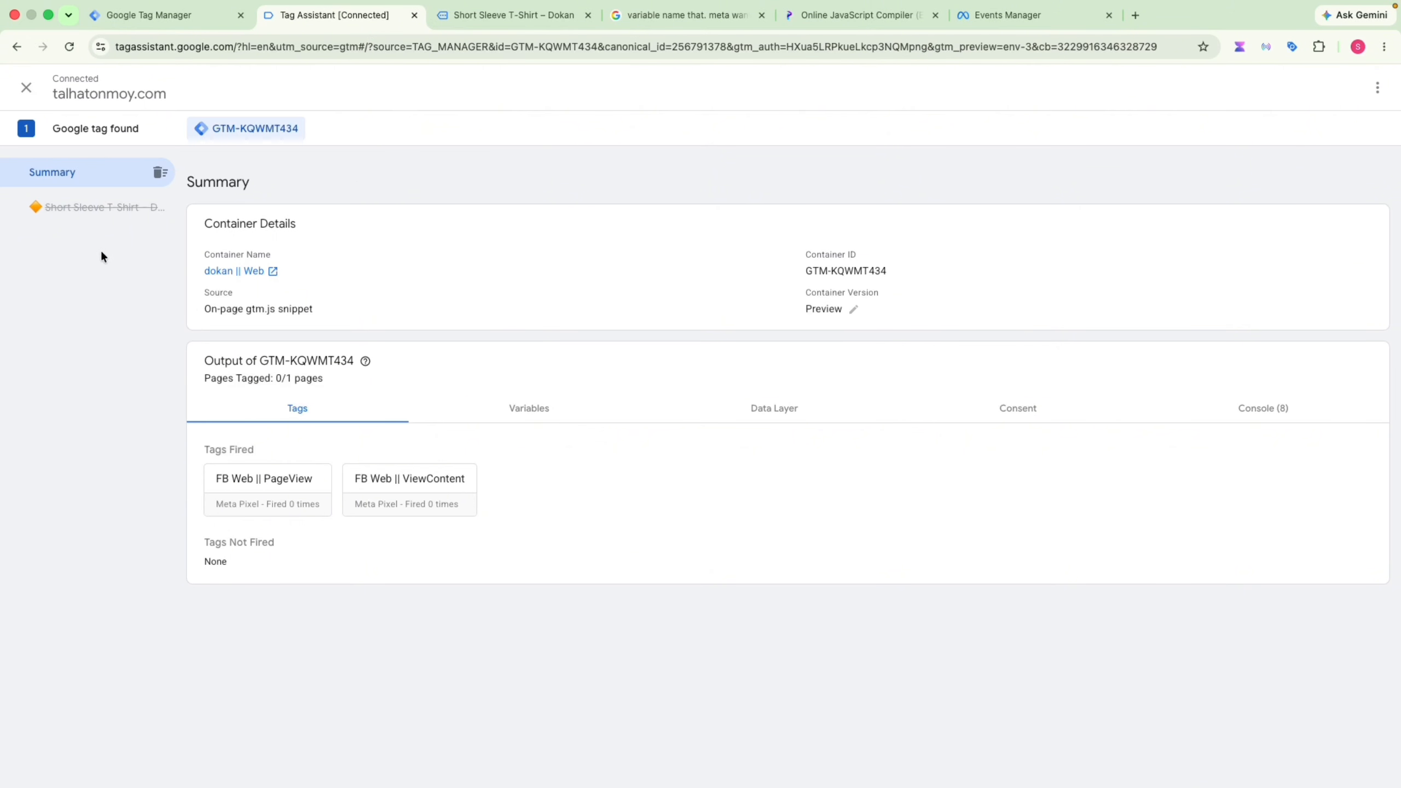
{"action": "left_click", "coordinate": [472, 16]}
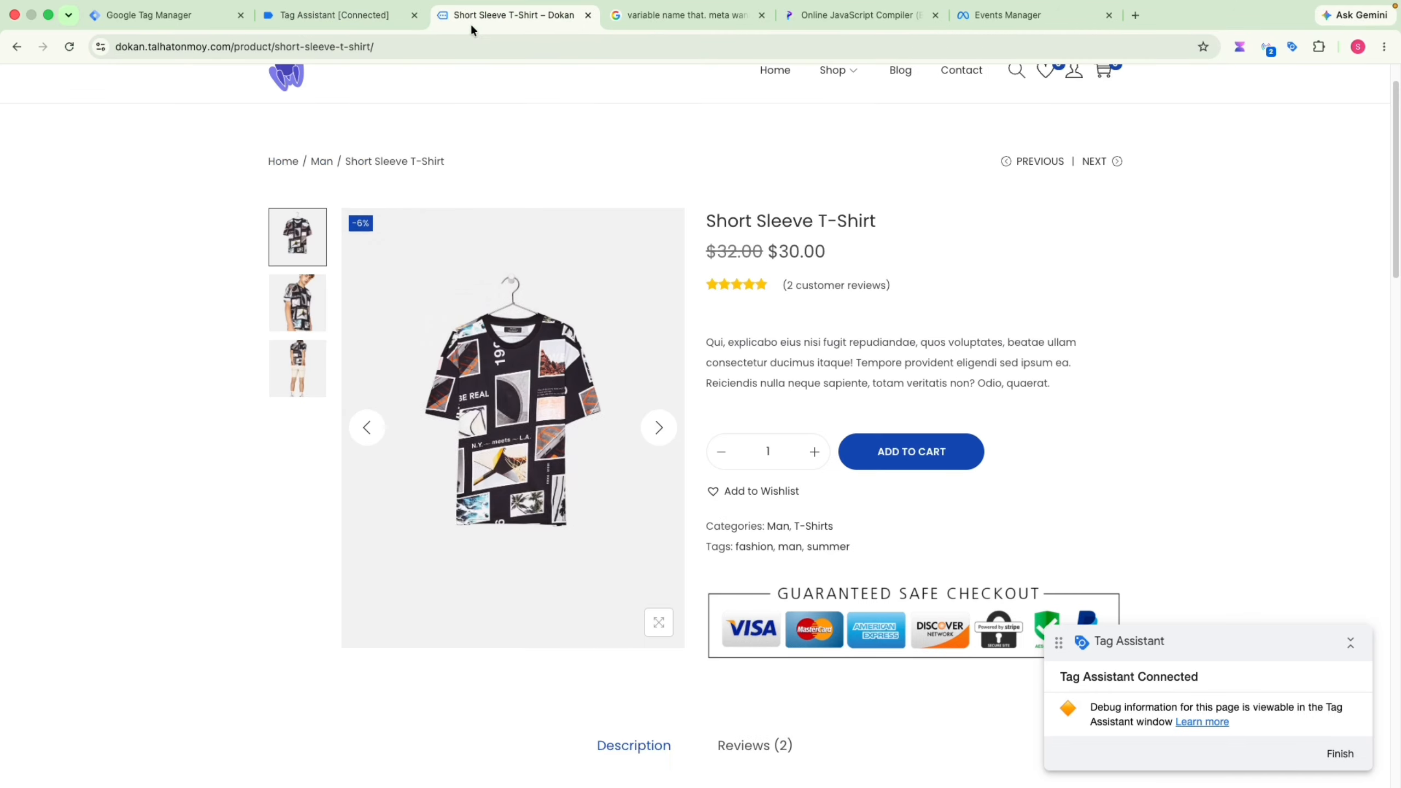
{"action": "left_click", "coordinate": [943, 461]}
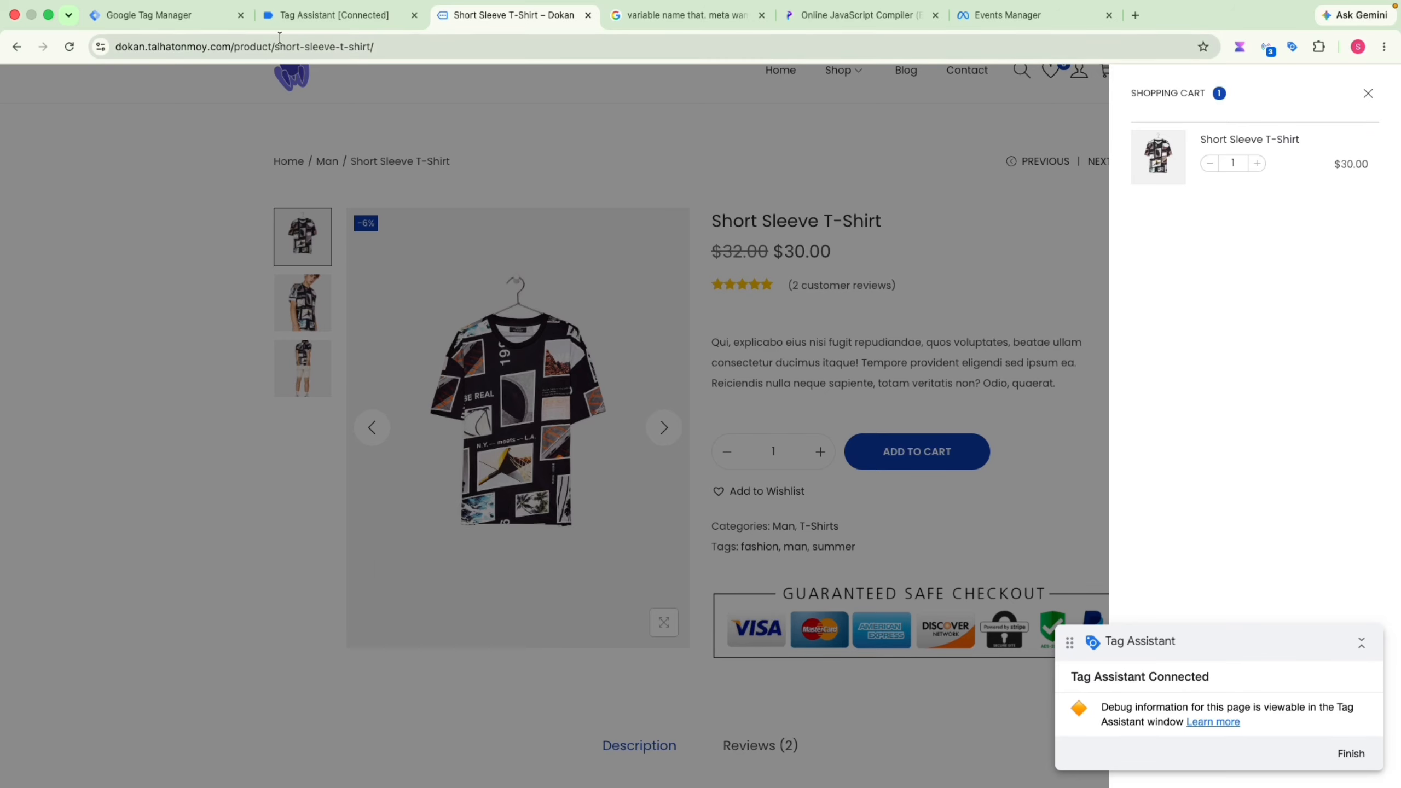
Examine the data layer of the add_to_cart event in Tag Assistant and the test events received in Events Manager
{"action": "left_click", "coordinate": [337, 14]}
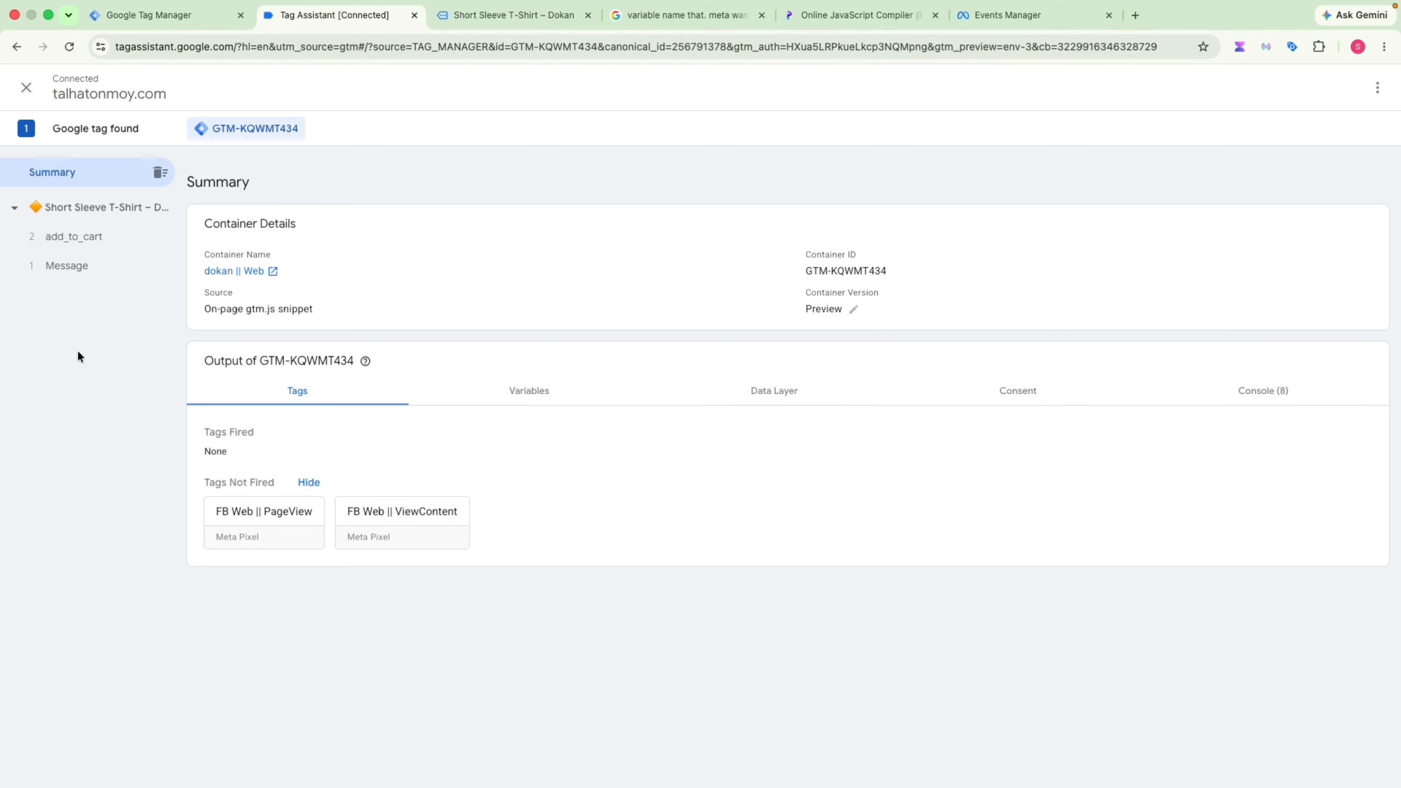
{"action": "left_click", "coordinate": [76, 240]}
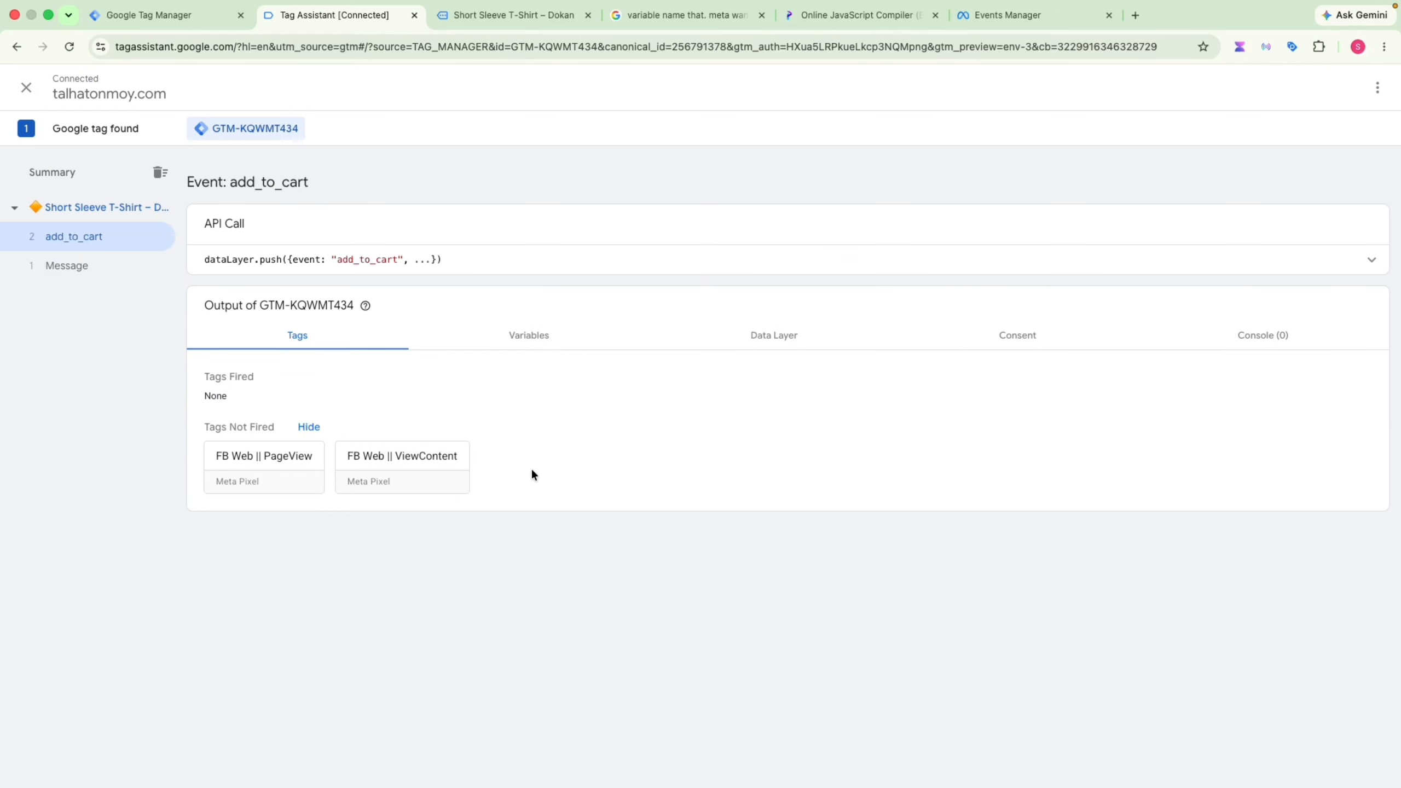
{"action": "left_click", "coordinate": [761, 335]}
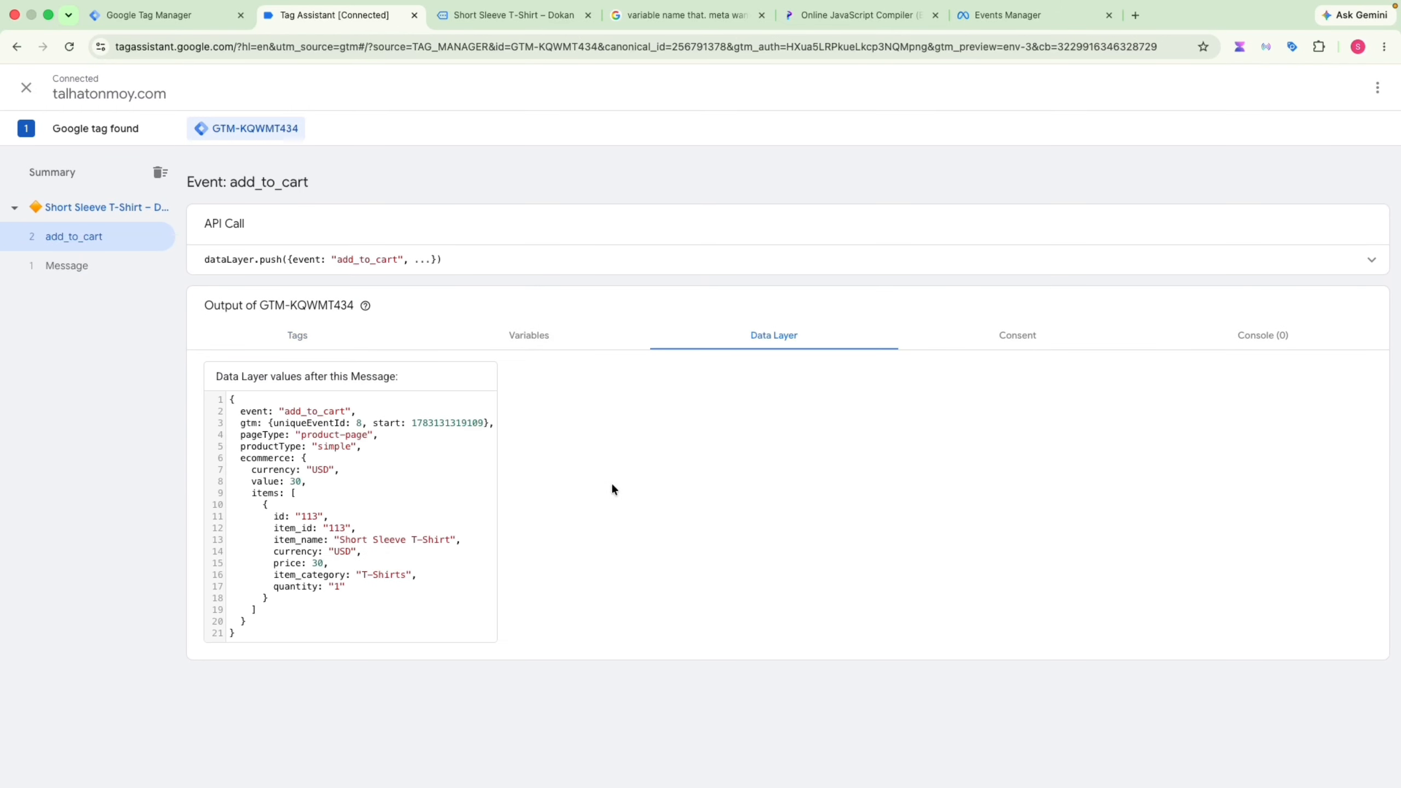
{"action": "double_click", "coordinate": [305, 411]}
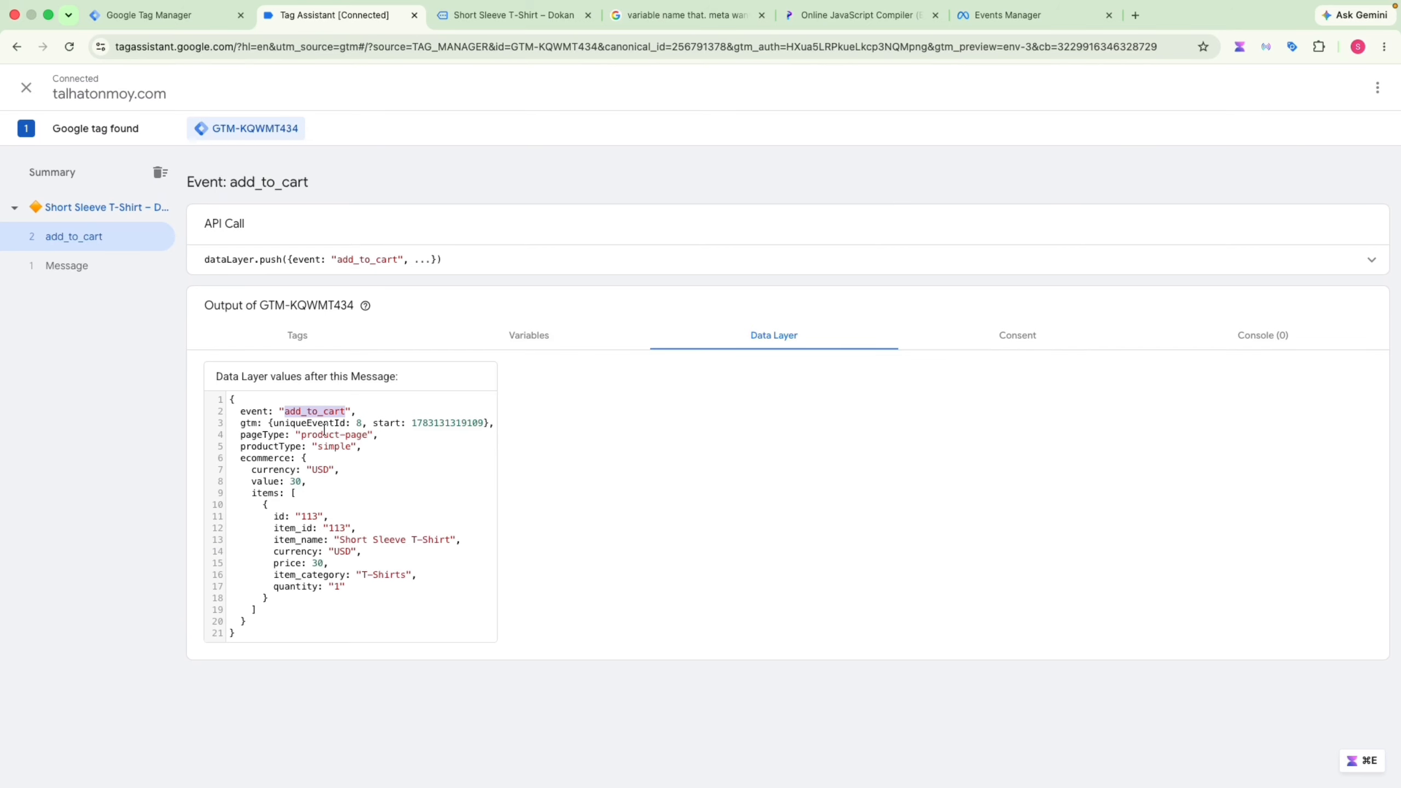
{"action": "left_click_drag", "start_coordinate": [318, 454], "coordinate": [329, 583]}
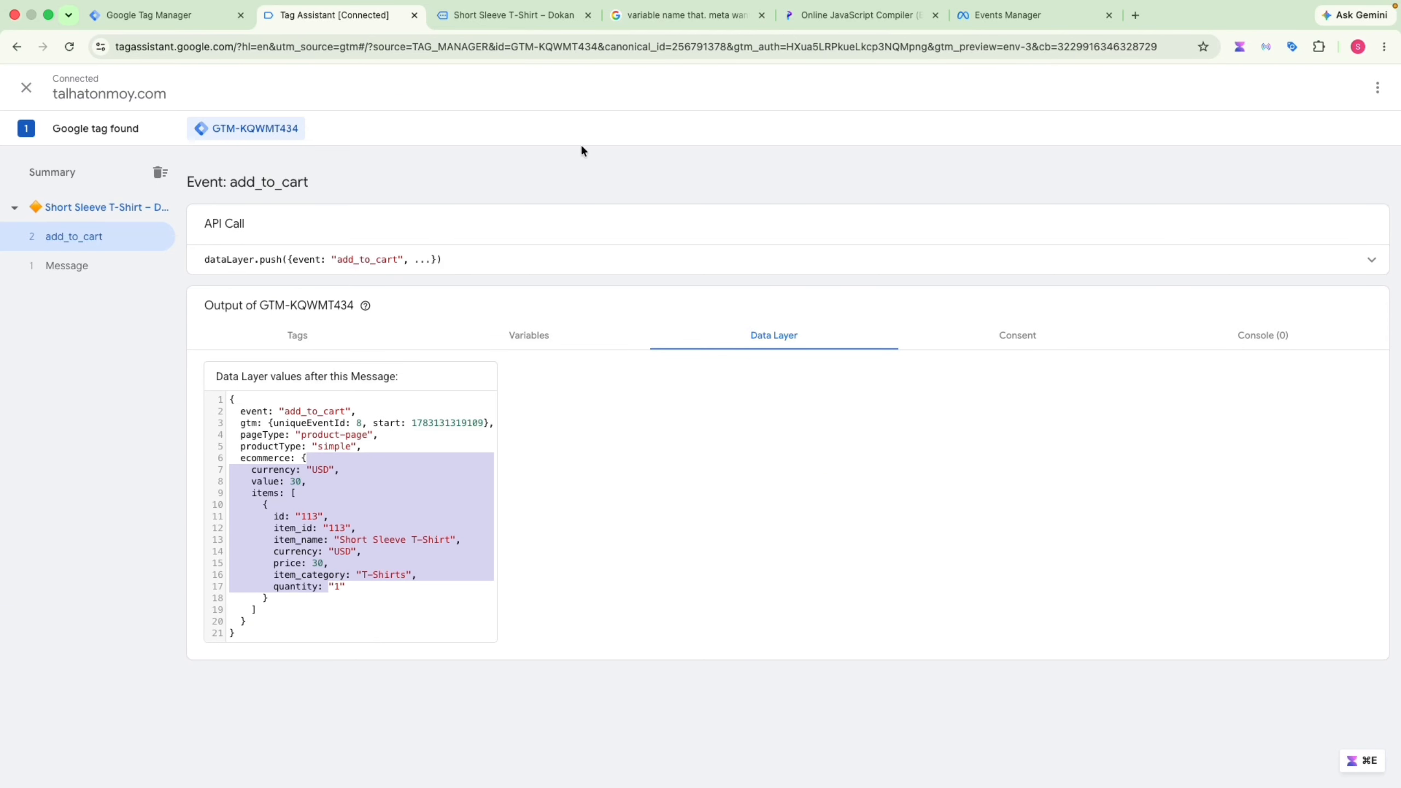
{"action": "left_click", "coordinate": [1015, 14]}
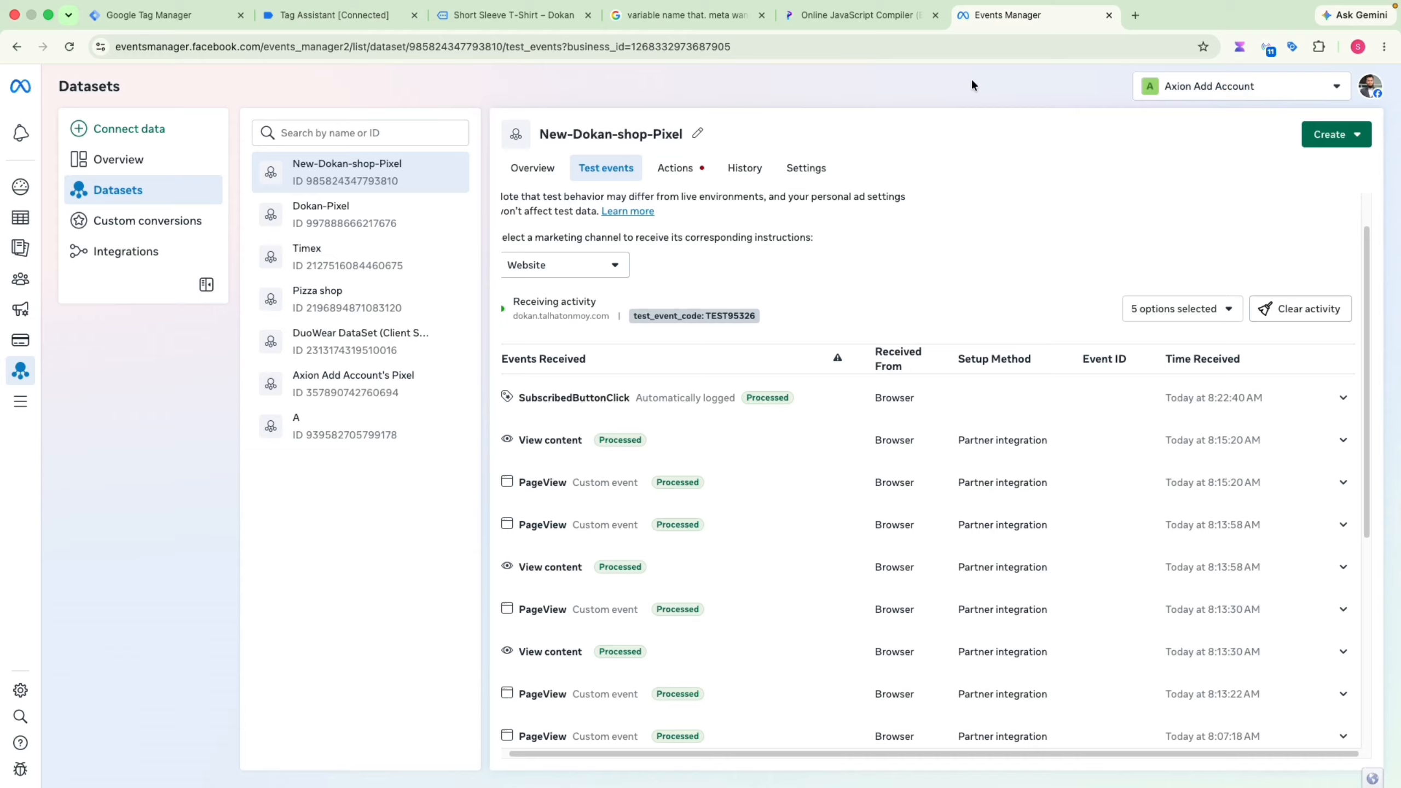
{"action": "left_click", "coordinate": [311, 17]}
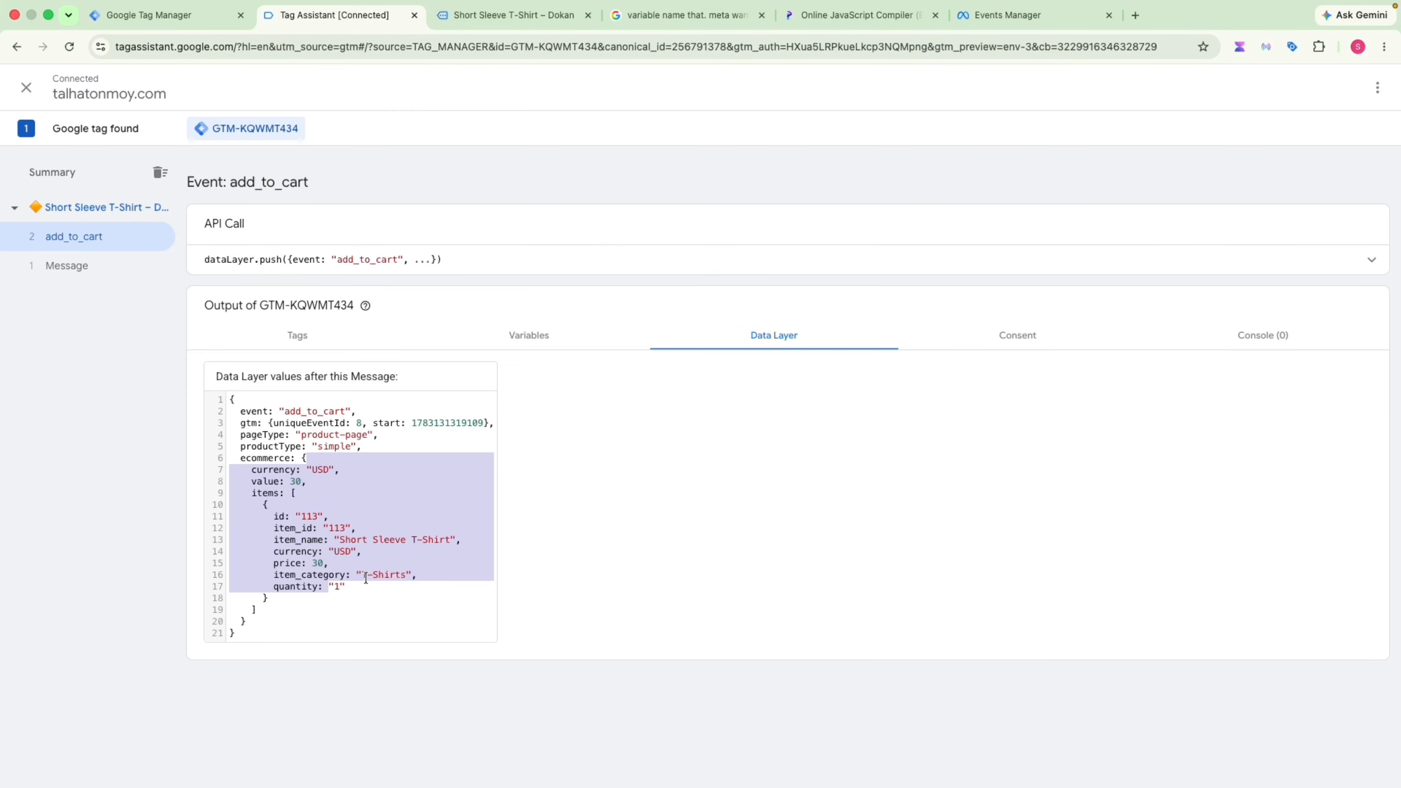
Review the item keys in the add_to_cart data layer, from item_id, item_name, currency and price to item_category and quantity
{"action": "left_click_drag", "start_coordinate": [232, 435], "coordinate": [300, 620]}
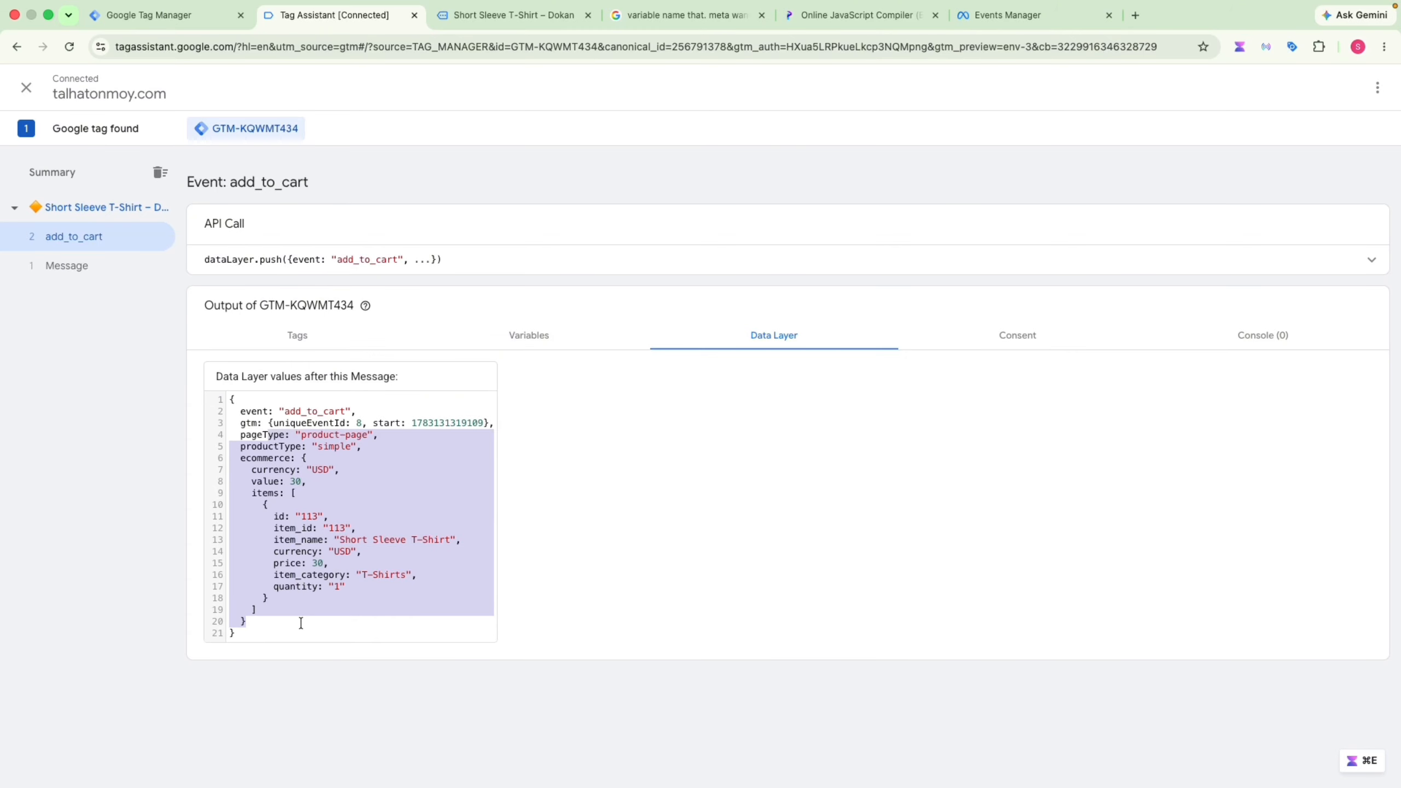
{"action": "left_click", "coordinate": [301, 622]}
{"action": "double_click", "coordinate": [291, 527]}
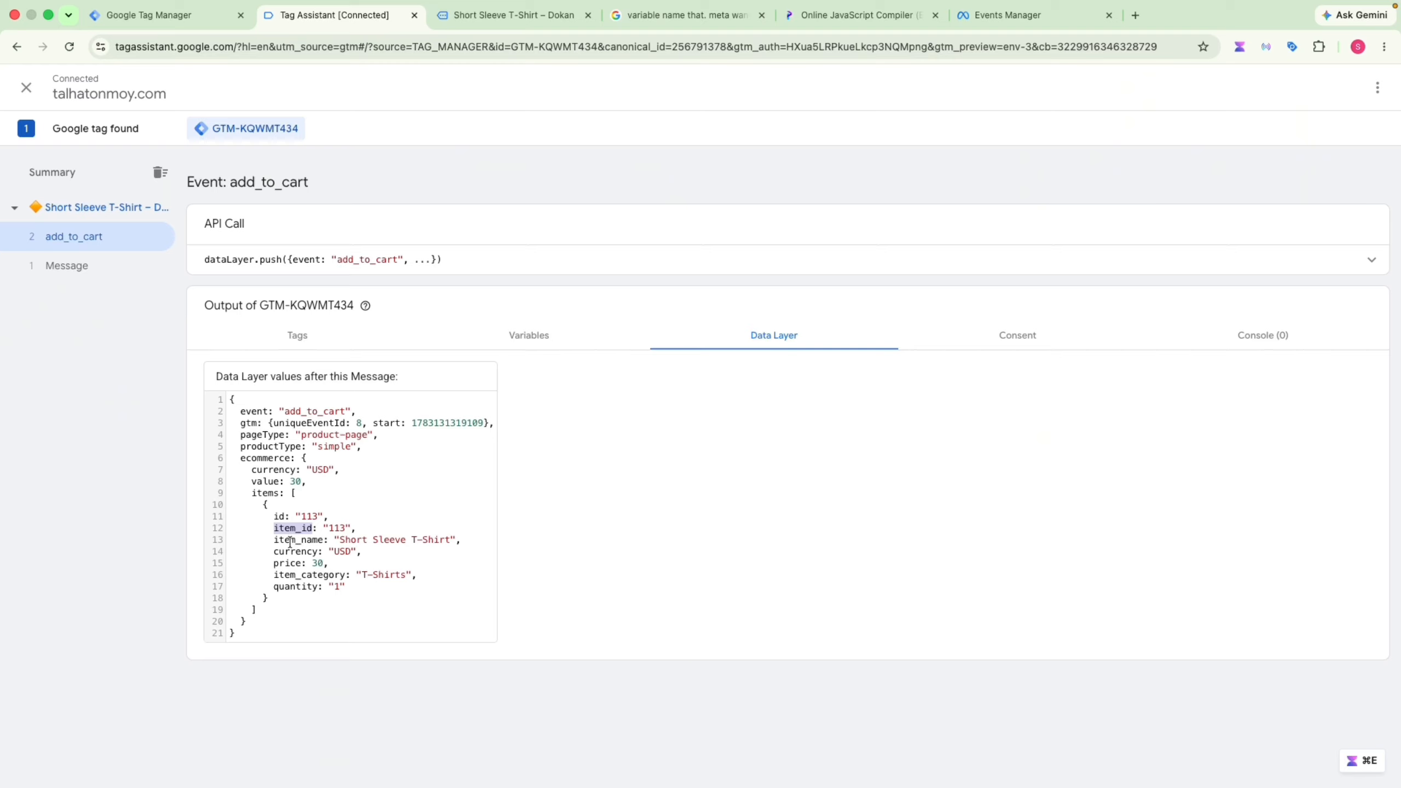
{"action": "double_click", "coordinate": [290, 541]}
{"action": "double_click", "coordinate": [295, 551]}
{"action": "double_click", "coordinate": [293, 564]}
{"action": "double_click", "coordinate": [293, 575]}
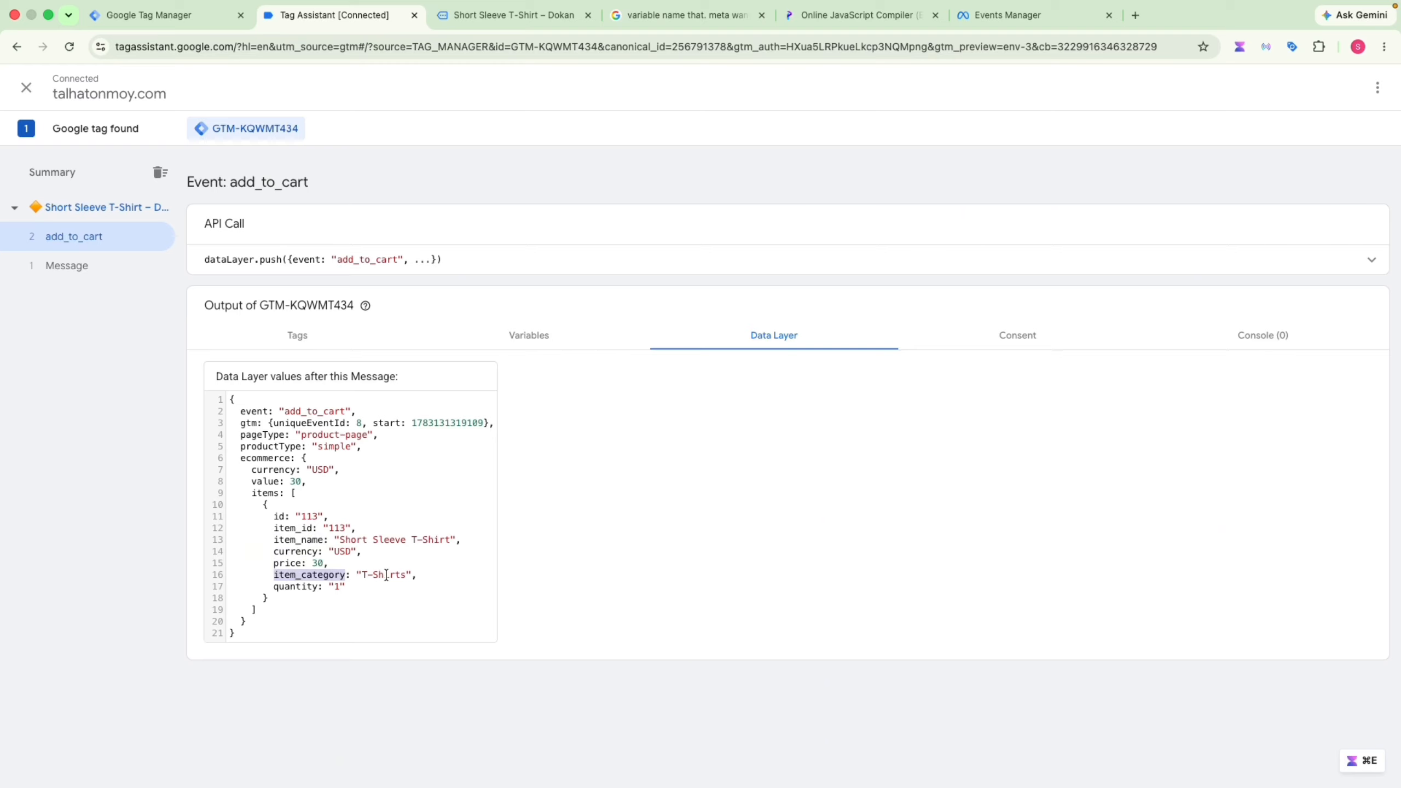
{"action": "double_click", "coordinate": [291, 588]}
{"action": "left_click", "coordinate": [303, 587]}
{"action": "double_click", "coordinate": [305, 588]}
Switch to Google Tag Manager, leave the ViewContent tag and start a new user-defined variable named product-quantity
{"action": "left_click", "coordinate": [154, 14]}
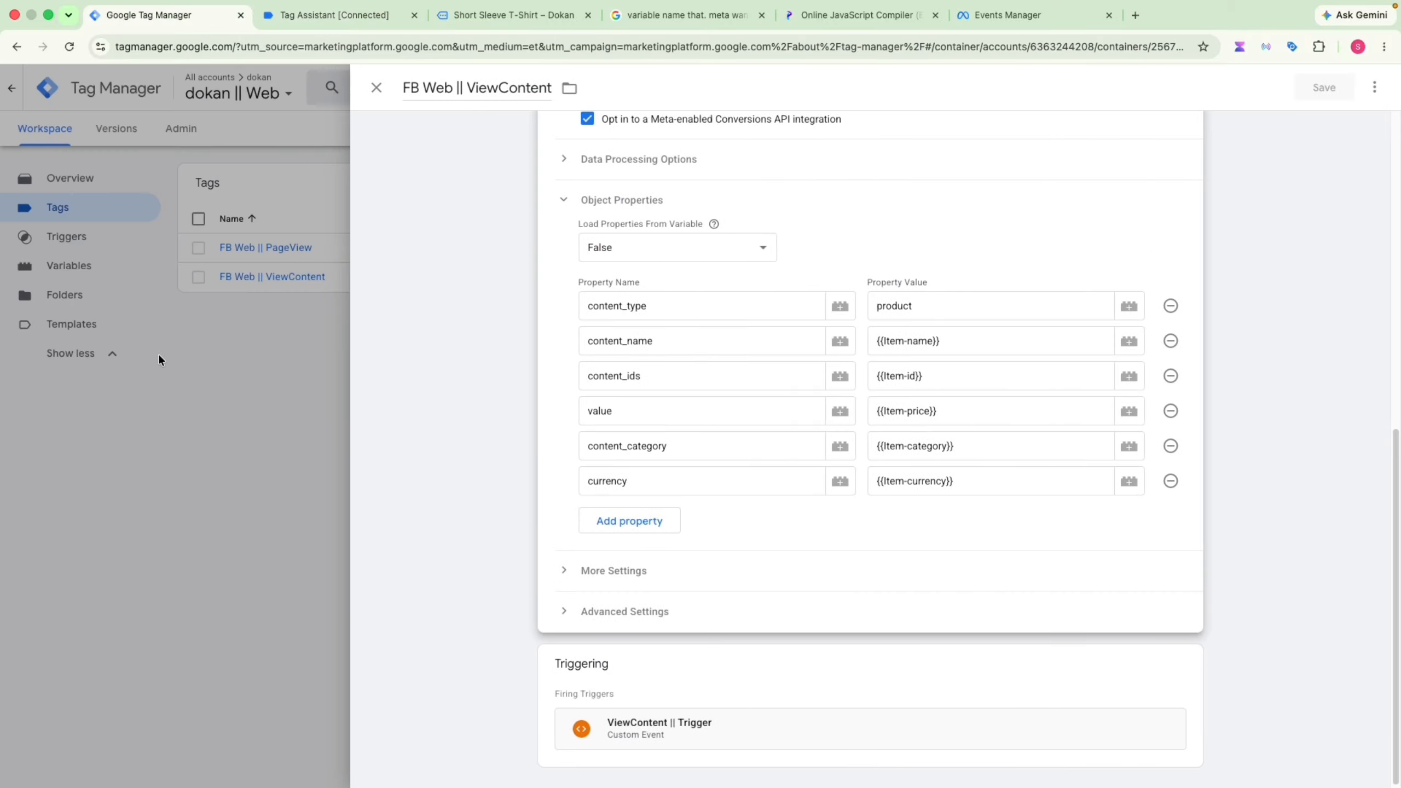
{"action": "left_click", "coordinate": [225, 389]}
{"action": "left_click", "coordinate": [92, 264]}
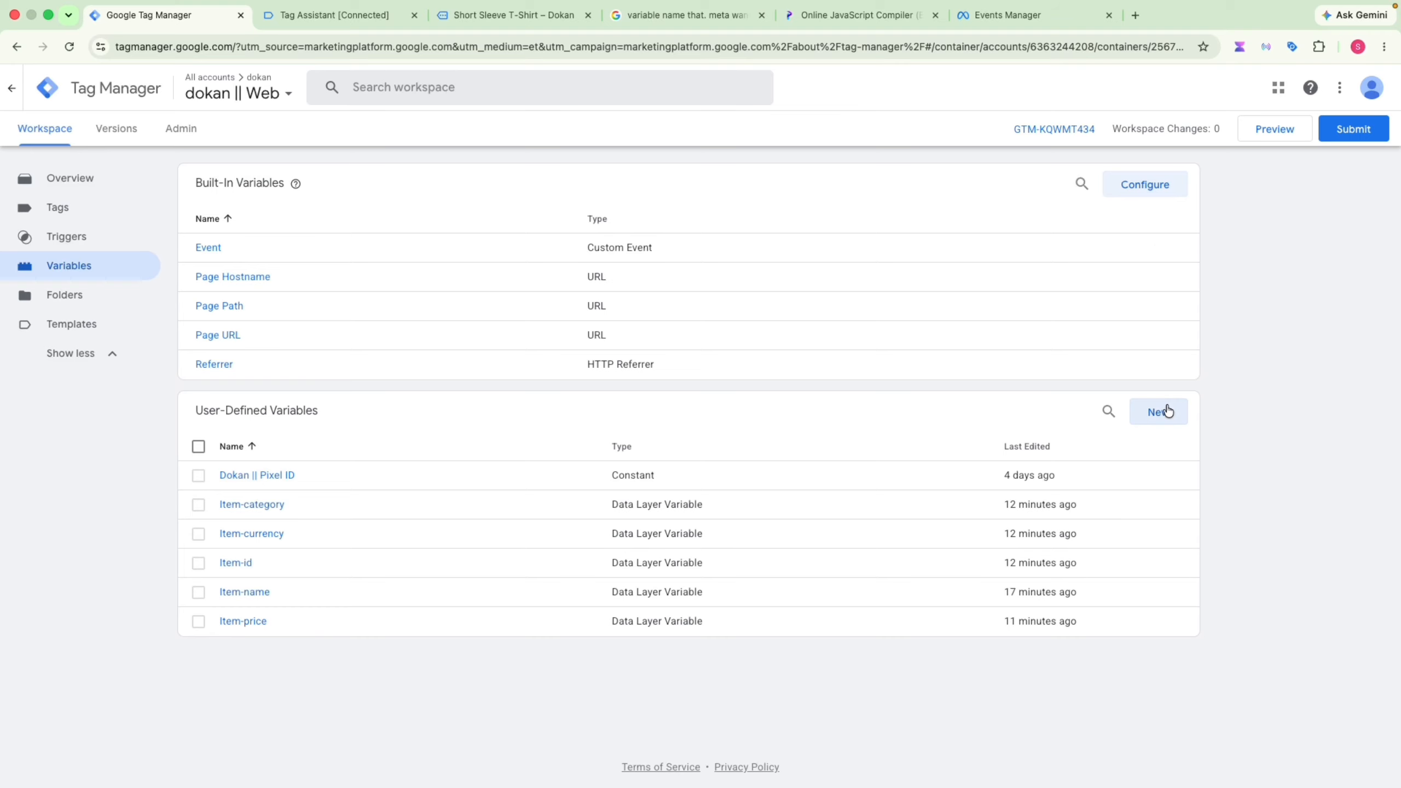
{"action": "left_click", "coordinate": [1163, 412]}
{"action": "left_click", "coordinate": [475, 83]}
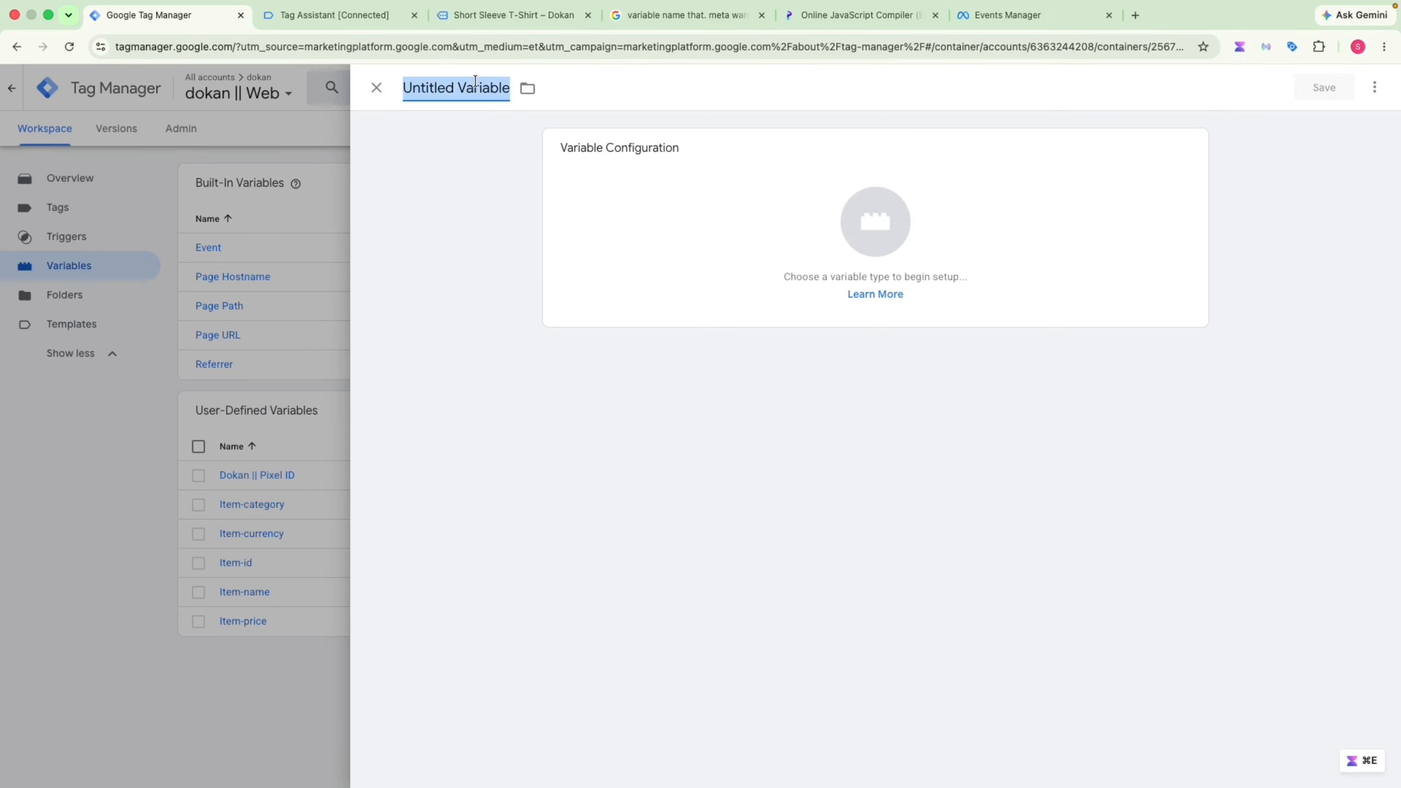
{"action": "type", "text": "Item"}
{"action": "key", "text": "BackSpace"}
{"action": "key", "text": "BackSpace"}
{"action": "key", "text": "BackSpace"}
{"action": "key", "text": "BackSpace"}
{"action": "type", "text": "product-quantity"}
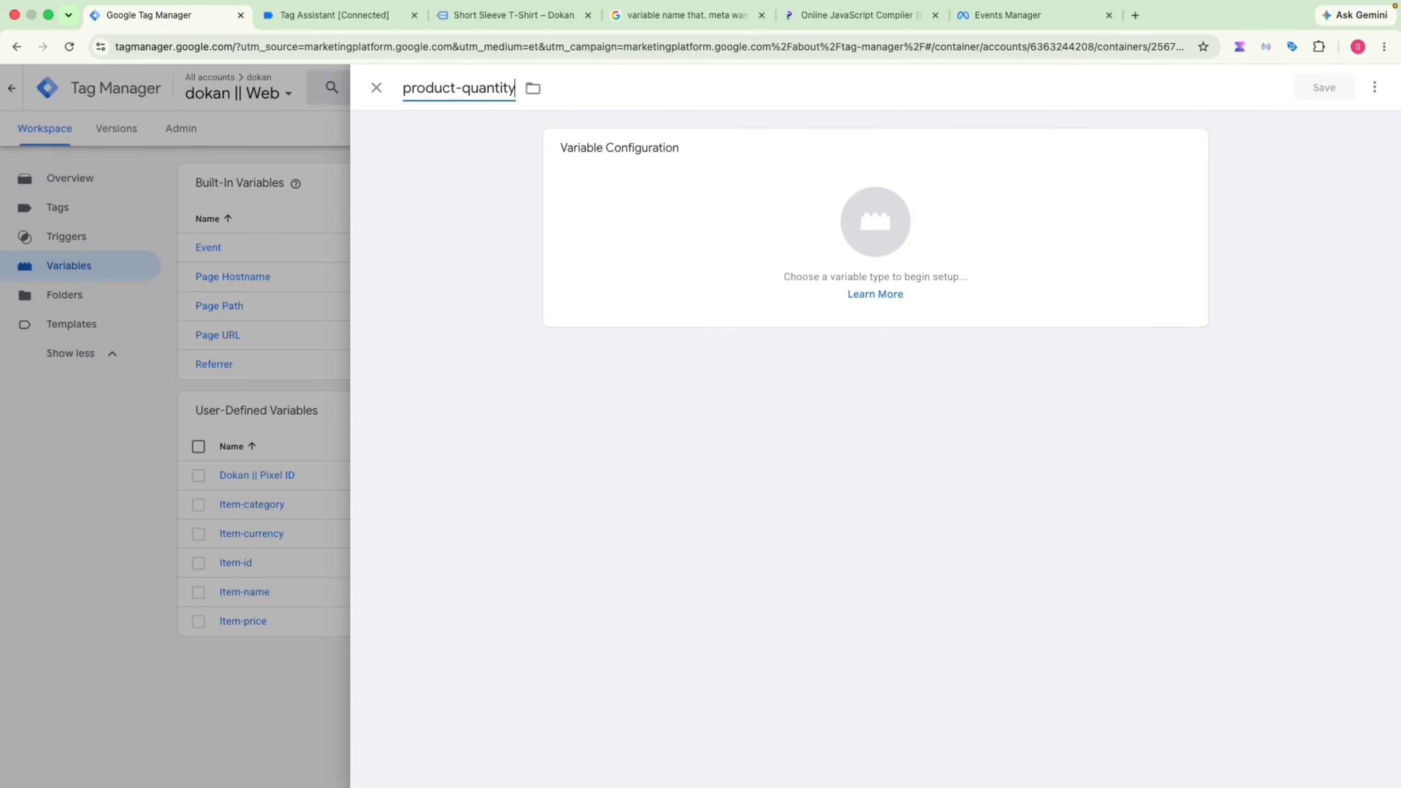
Set the variable type to Data Layer Variable and enter ecommerce, copied from the add_to_cart data layer, as its data layer variable name
{"action": "left_click", "coordinate": [883, 224]}
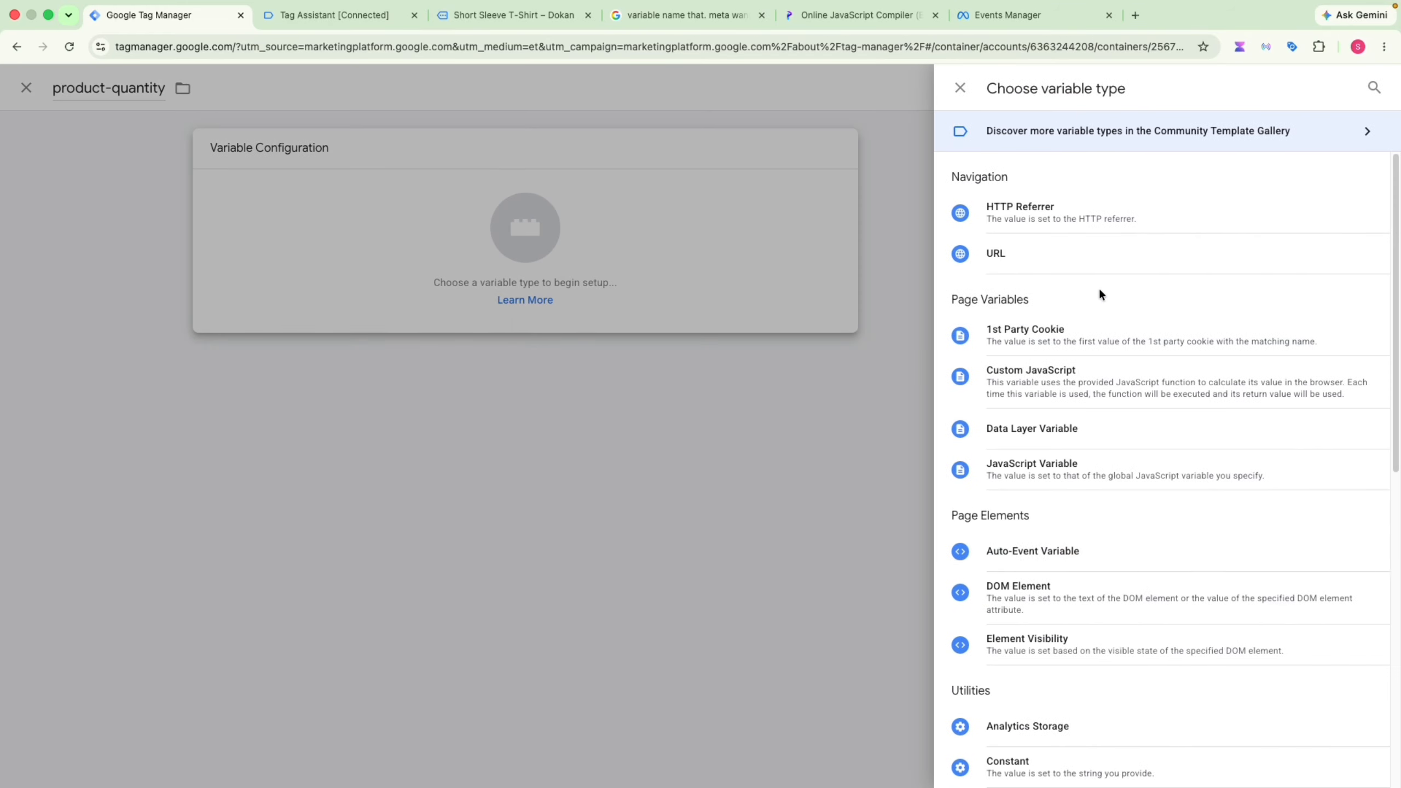
{"action": "left_click", "coordinate": [1037, 430]}
{"action": "left_click", "coordinate": [612, 306]}
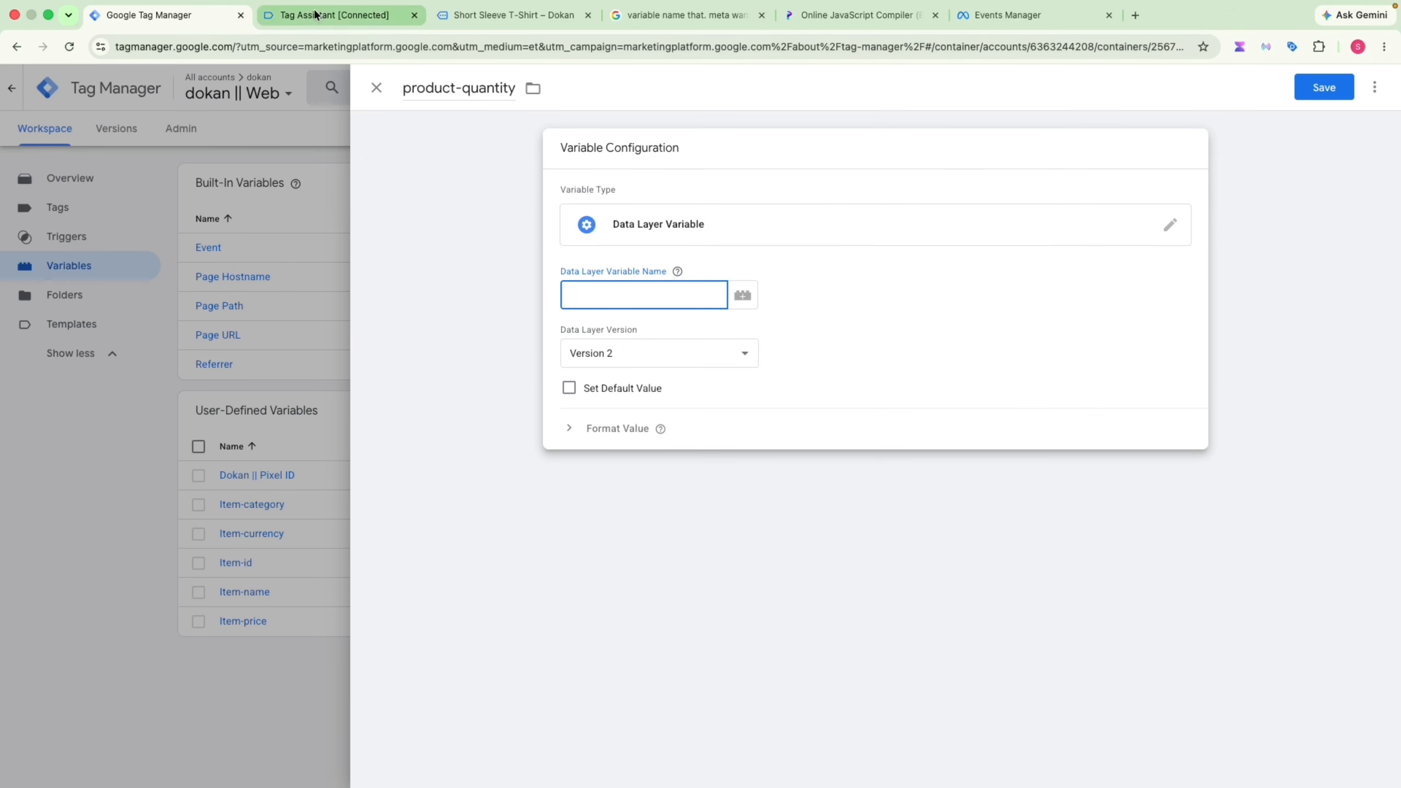
{"action": "left_click", "coordinate": [513, 15]}
{"action": "left_click", "coordinate": [337, 14]}
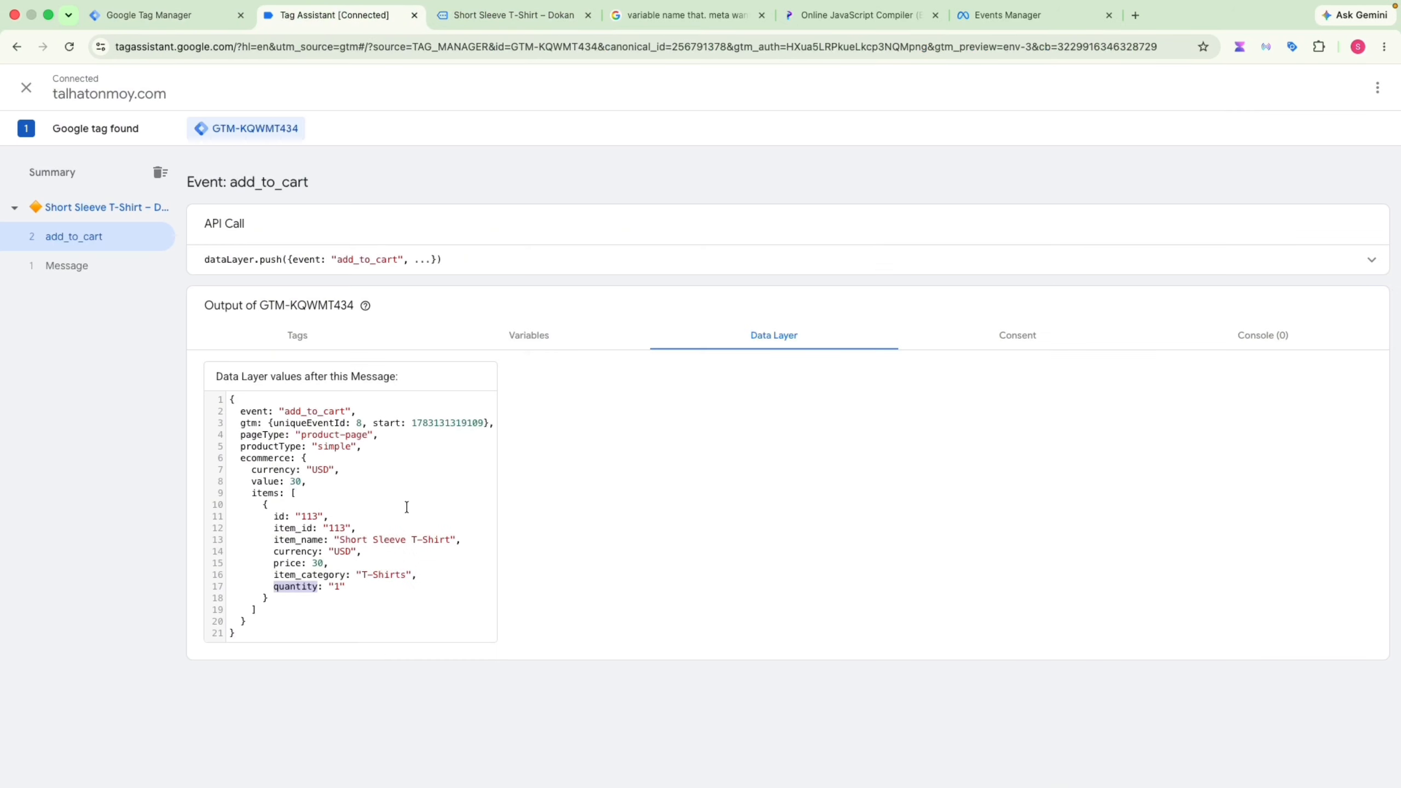
{"action": "double_click", "coordinate": [256, 462]}
{"action": "key", "text": "super+c"}
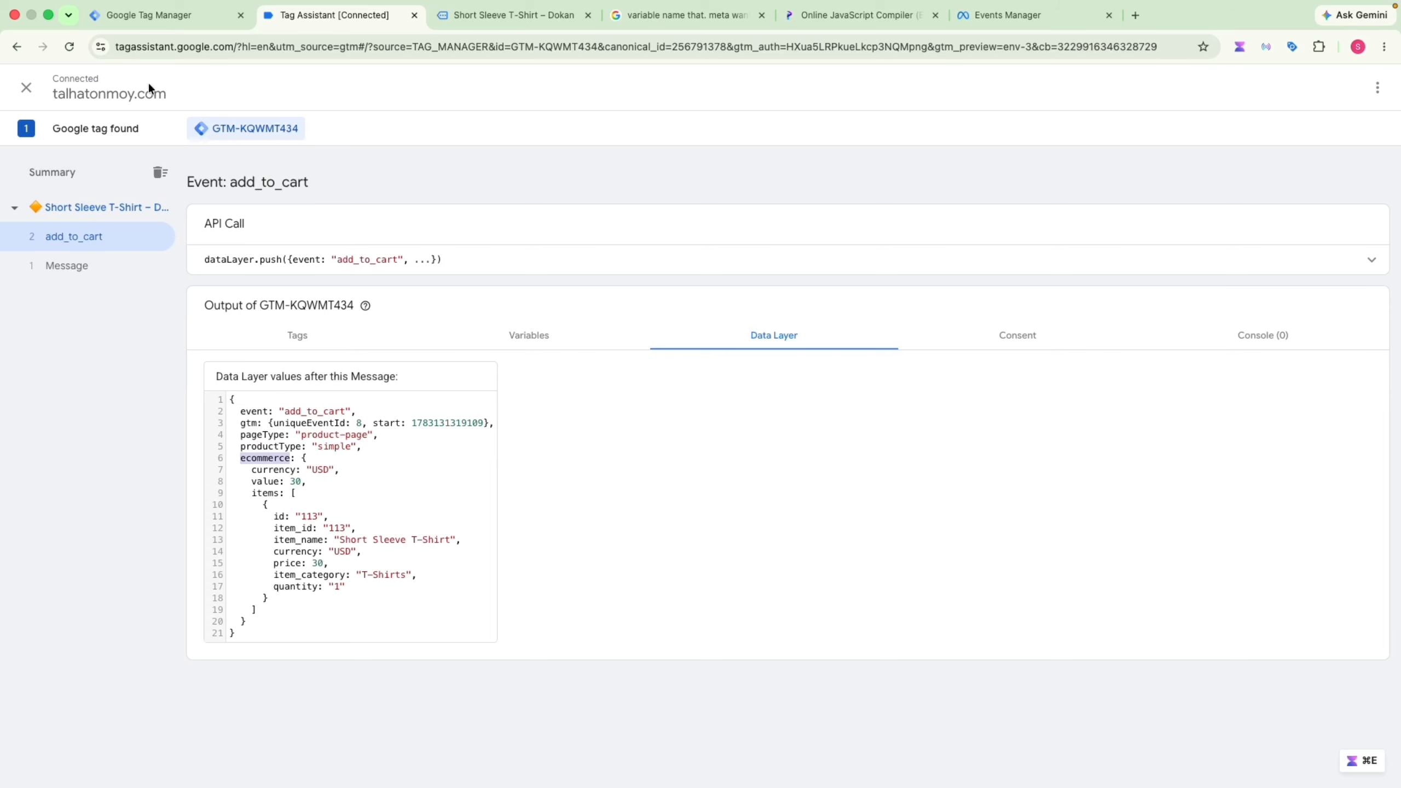
{"action": "left_click", "coordinate": [166, 15]}
{"action": "key", "text": "super+v"}
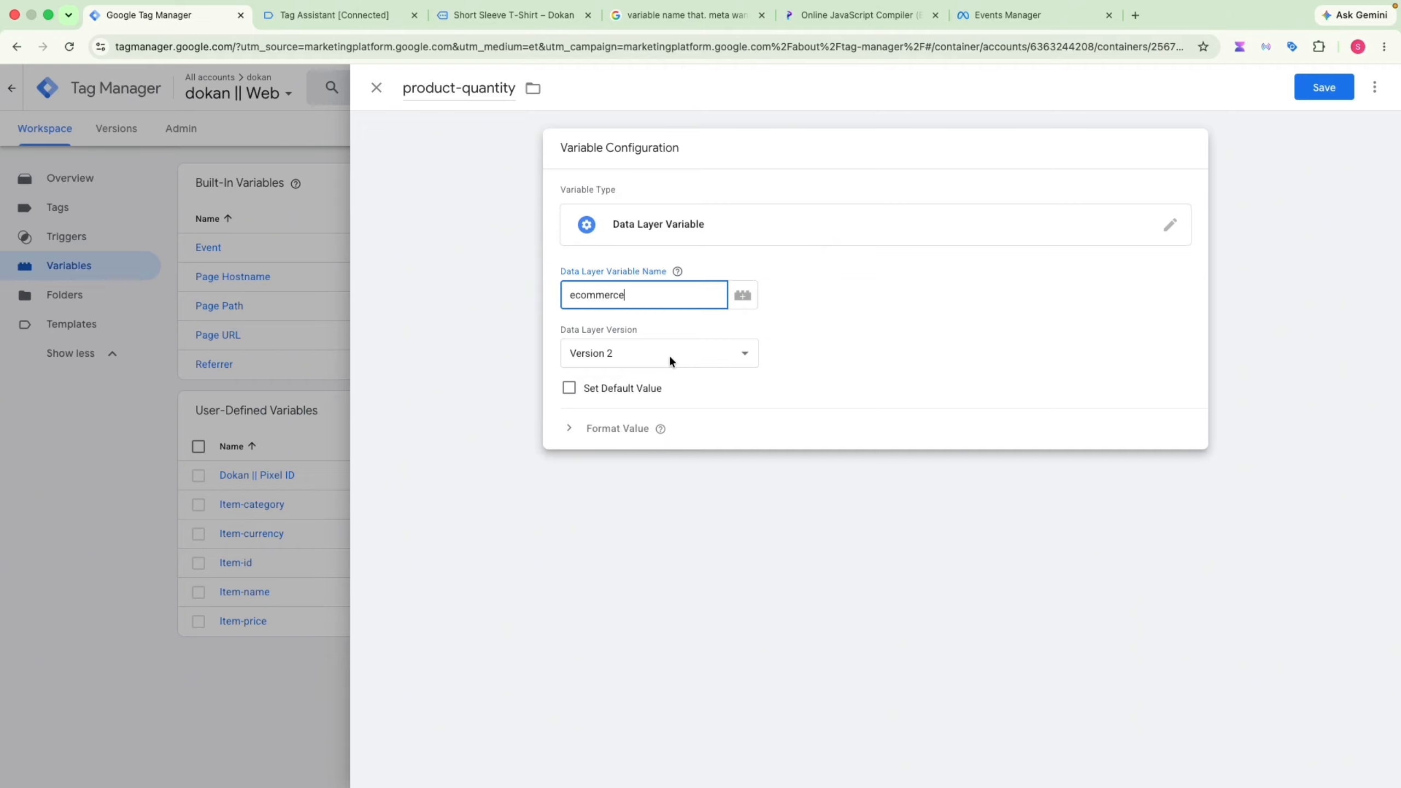
Extend the data layer variable name to ecommerce.items.0. following the items array in the add_to_cart data layer
{"action": "left_click", "coordinate": [327, 17]}
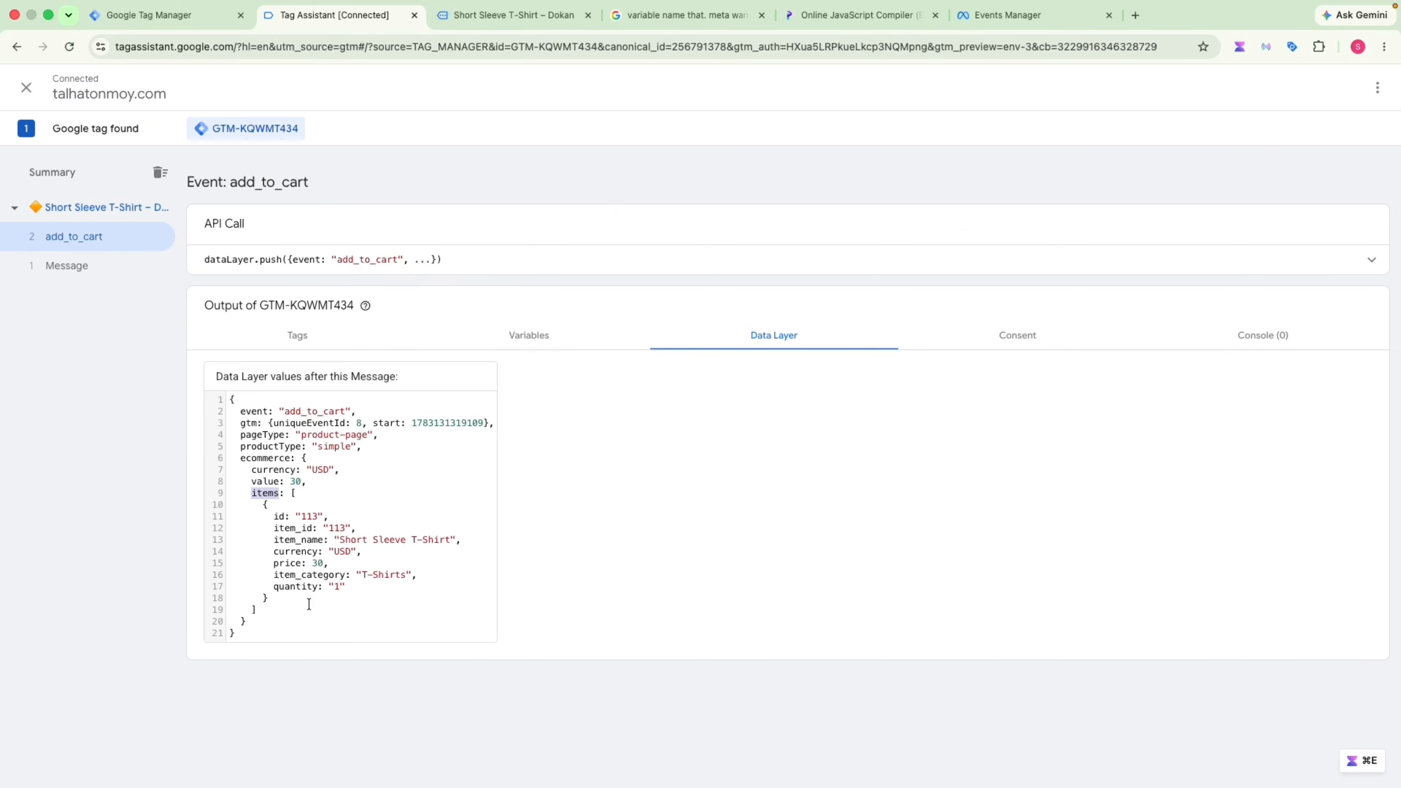
{"action": "left_click", "coordinate": [160, 15]}
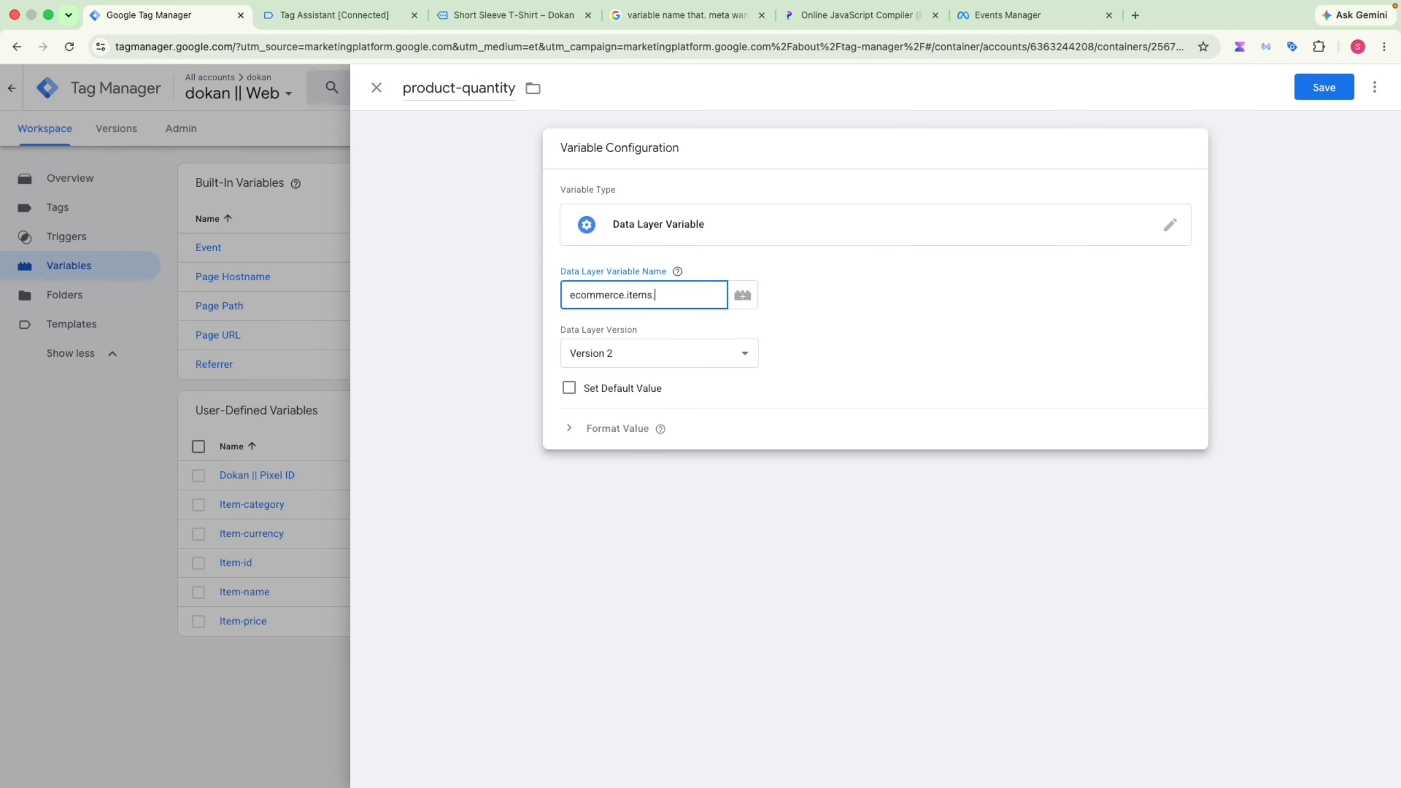
{"action": "left_click", "coordinate": [326, 16]}
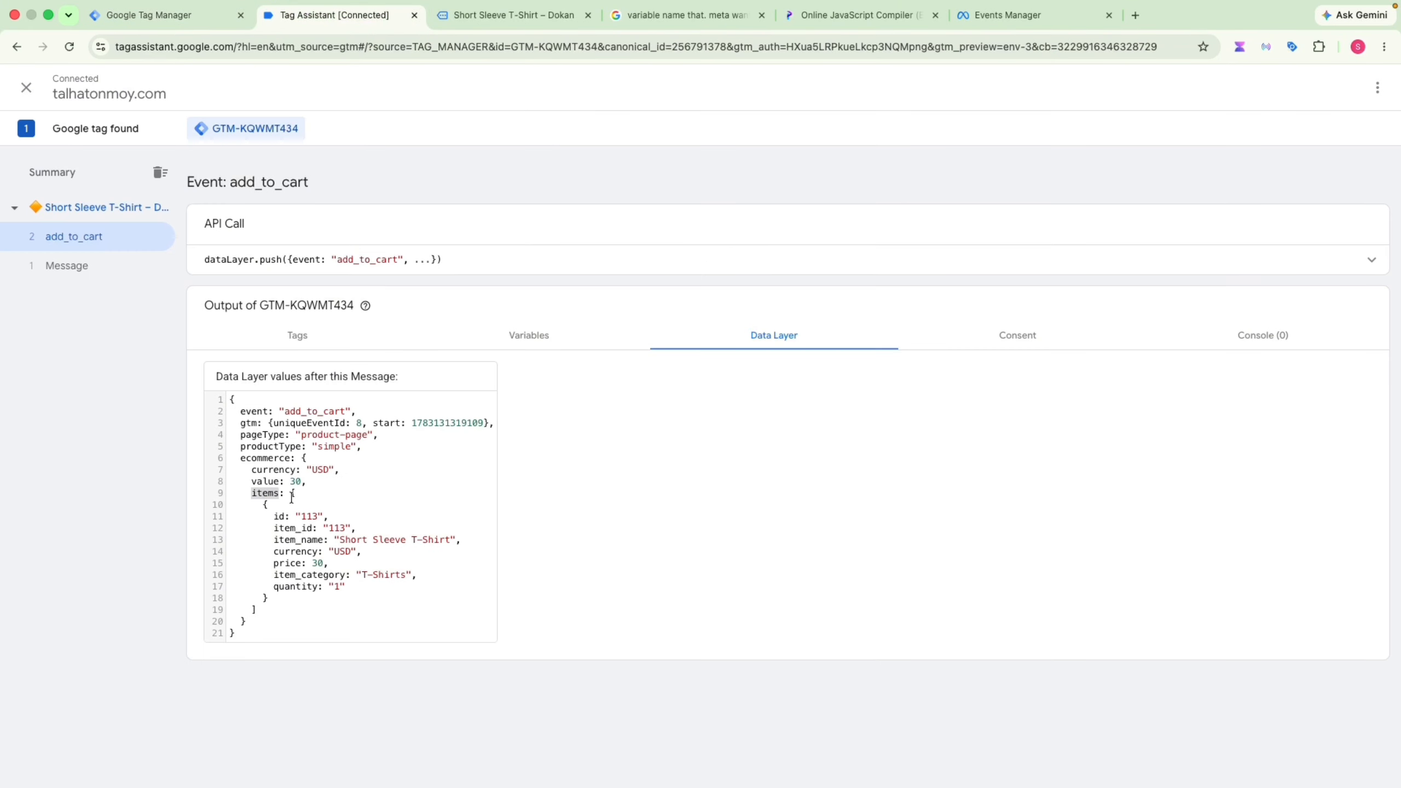
{"action": "left_click_drag", "start_coordinate": [262, 505], "coordinate": [269, 598]}
{"action": "left_click", "coordinate": [229, 16]}
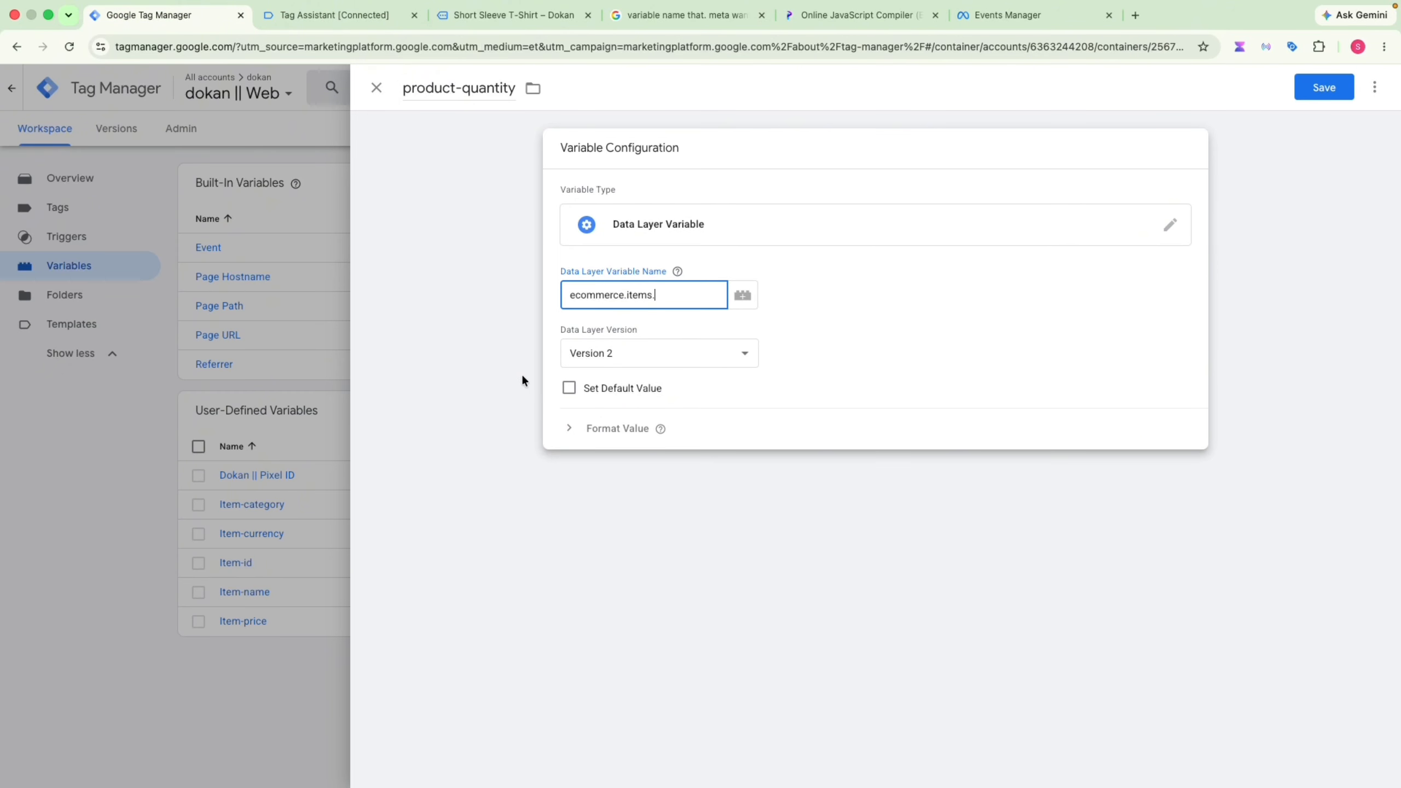
{"action": "type", "text": "0."}
Complete the data layer variable name as ecommerce.items.0.quantity with the key from Tag Assistant, and save the variable
{"action": "left_click", "coordinate": [331, 15]}
{"action": "left_click", "coordinate": [298, 585]}
{"action": "double_click", "coordinate": [295, 586]}
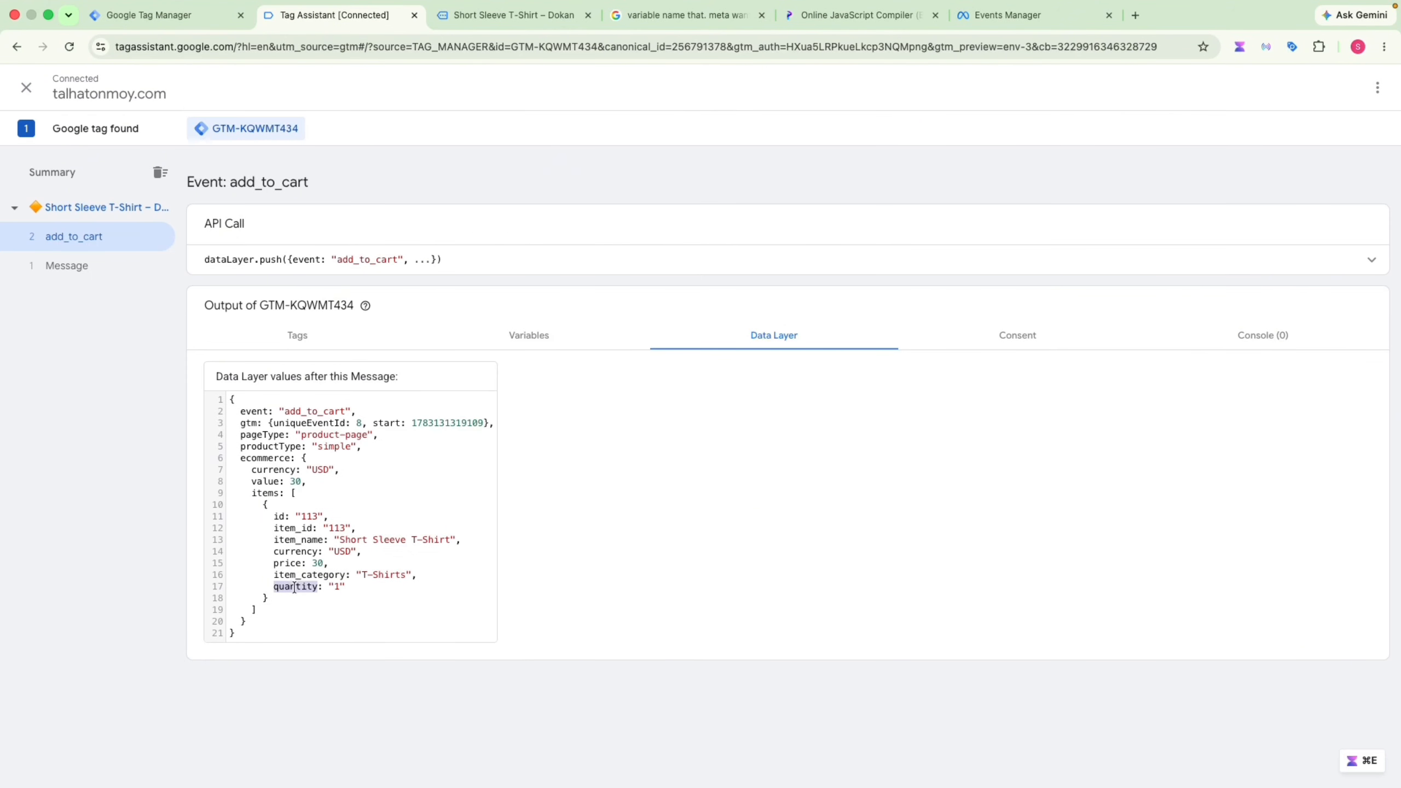
{"action": "left_click", "coordinate": [232, 15]}
{"action": "key", "text": "super+v"}
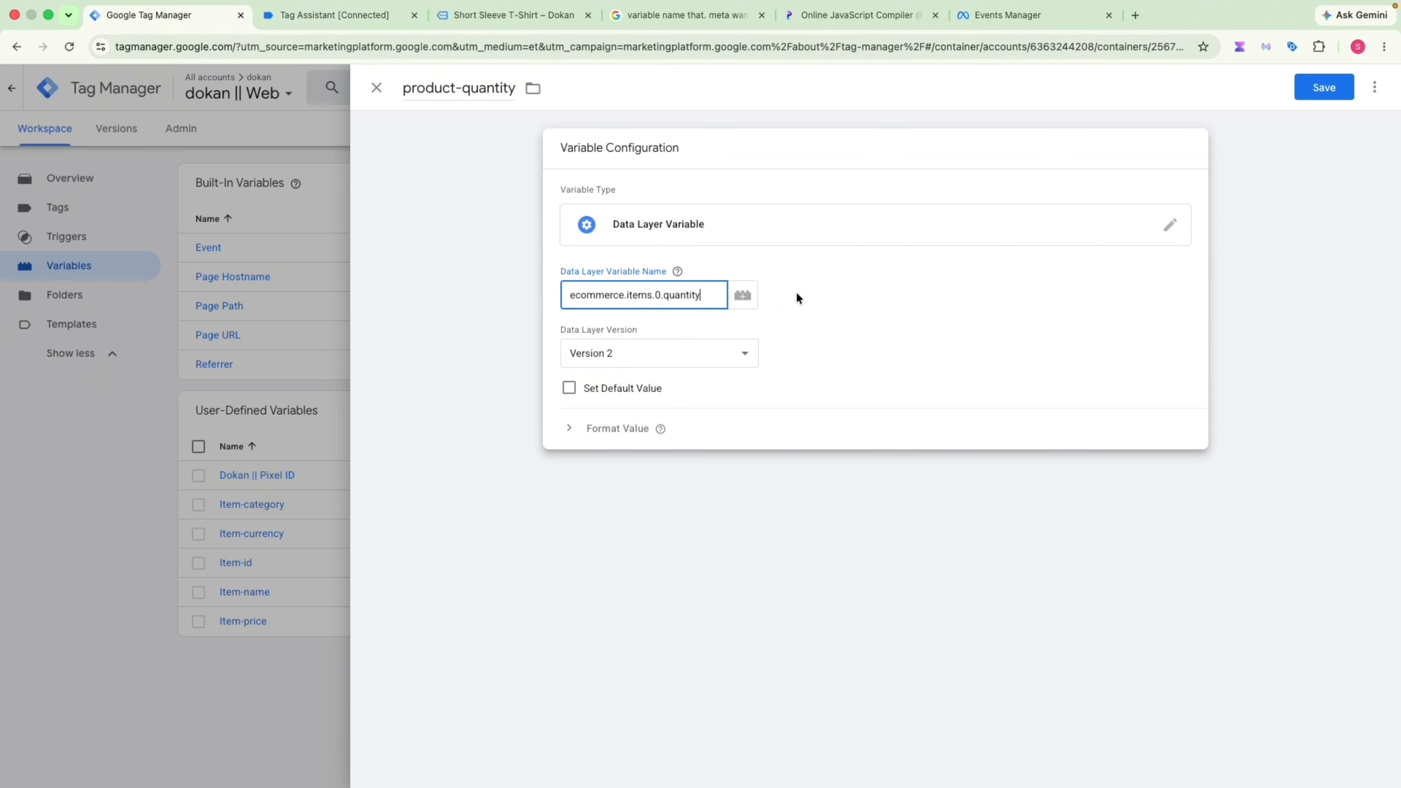
{"action": "left_click", "coordinate": [1324, 87]}
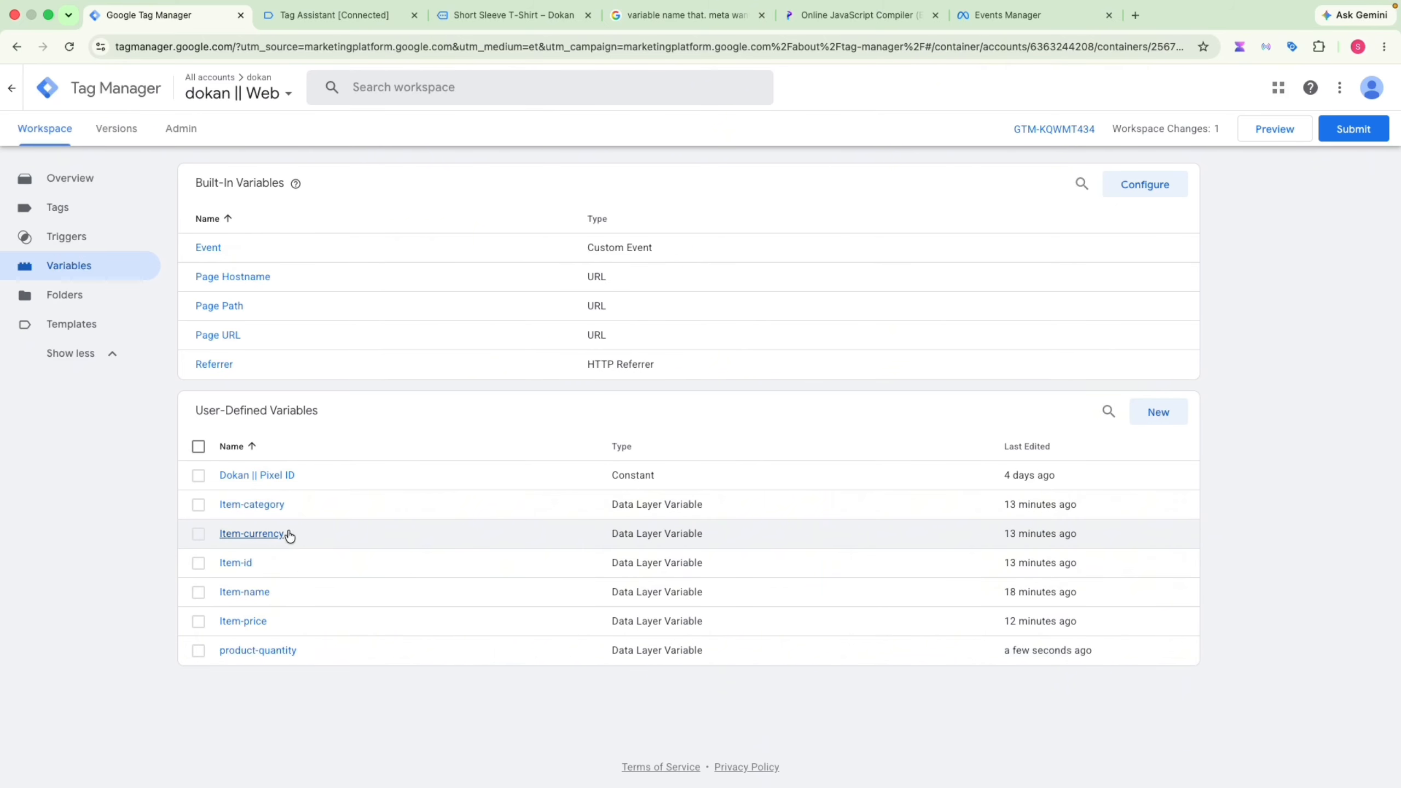
Rename the Item-category and Item-currency variables to dlv-Item-category and dlv-Item-currency, saving each one
{"action": "left_click", "coordinate": [259, 503]}
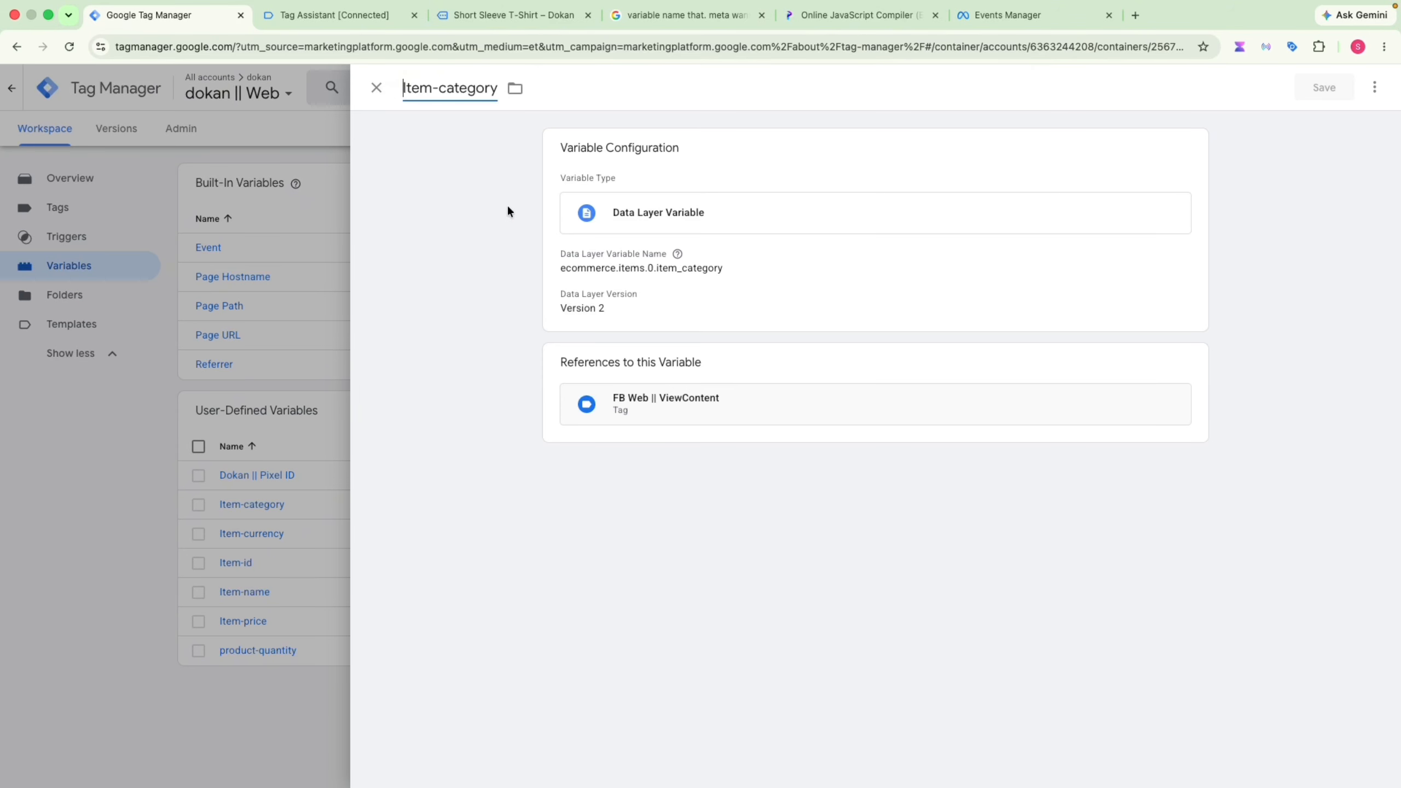
{"action": "type", "text": "dlv-"}
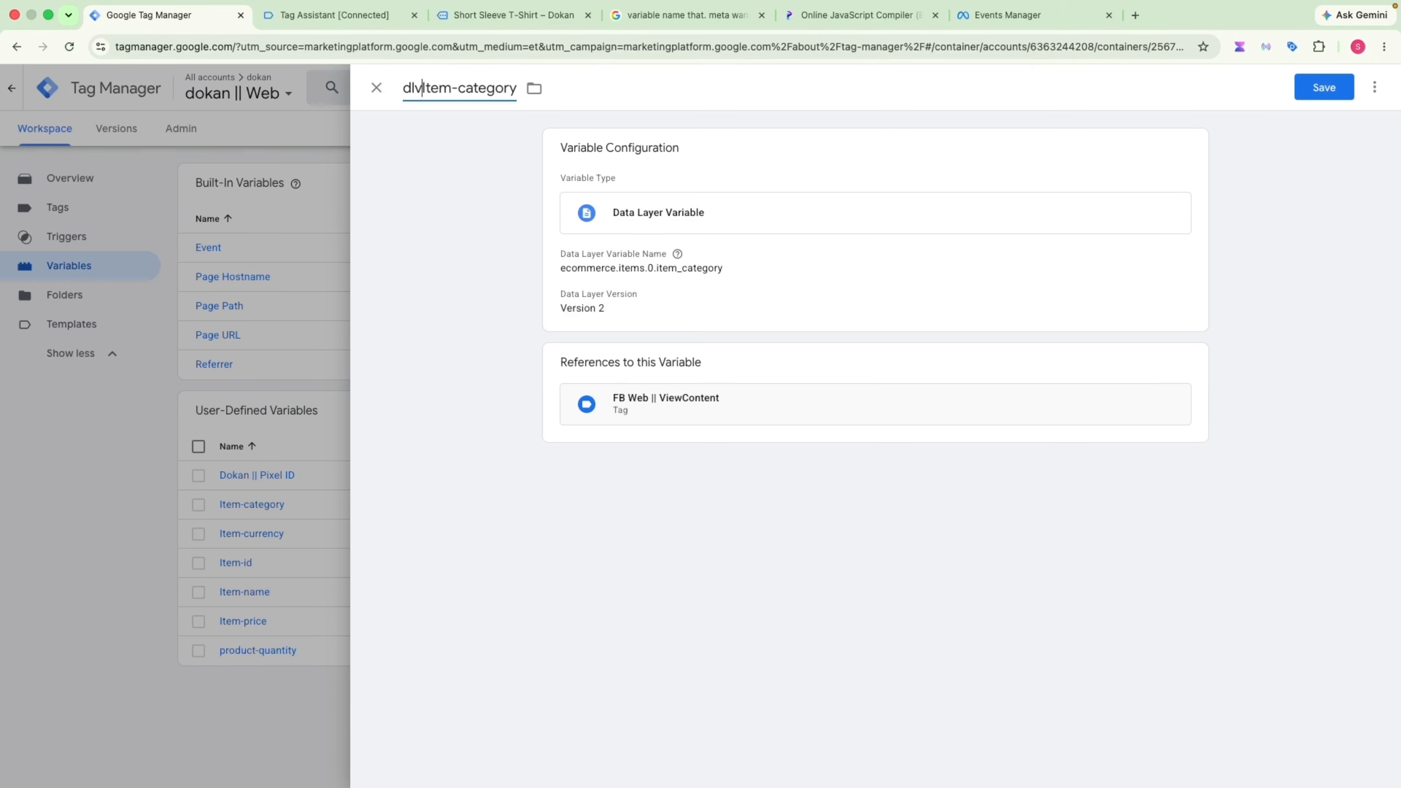
{"action": "double_click", "coordinate": [414, 89]}
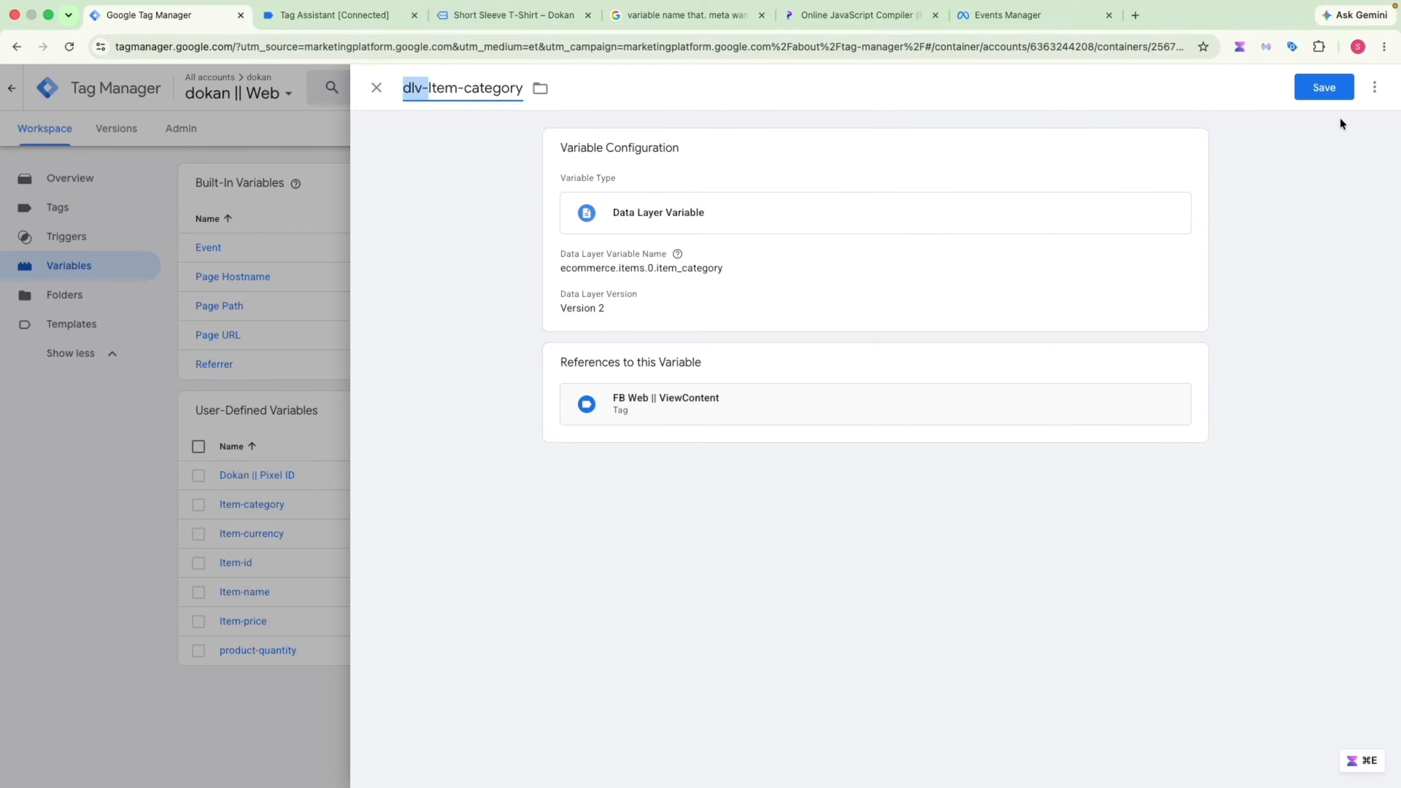
{"action": "left_click", "coordinate": [1324, 88]}
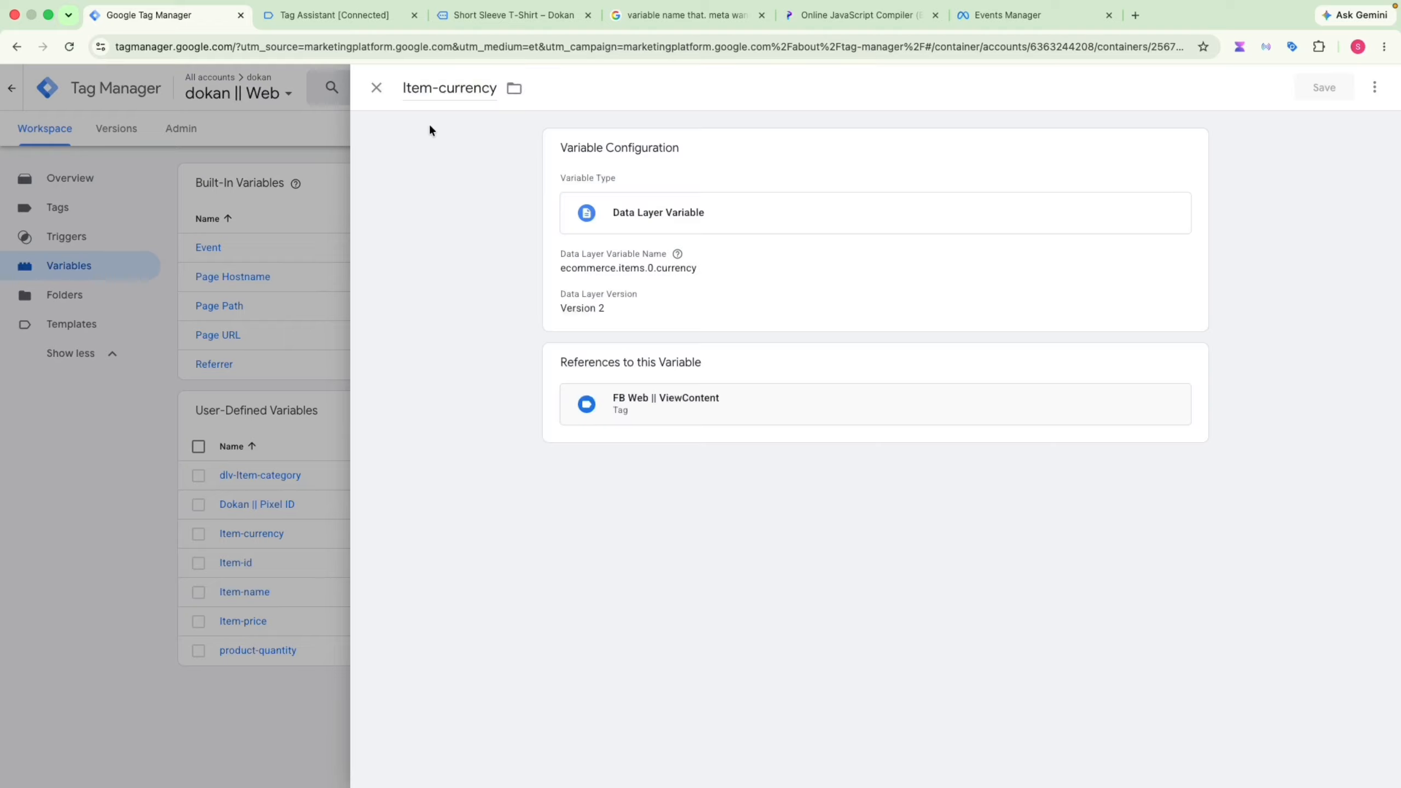
{"action": "left_click", "coordinate": [404, 88]}
{"action": "type", "text": "dlv-"}
{"action": "left_click", "coordinate": [1324, 87]}
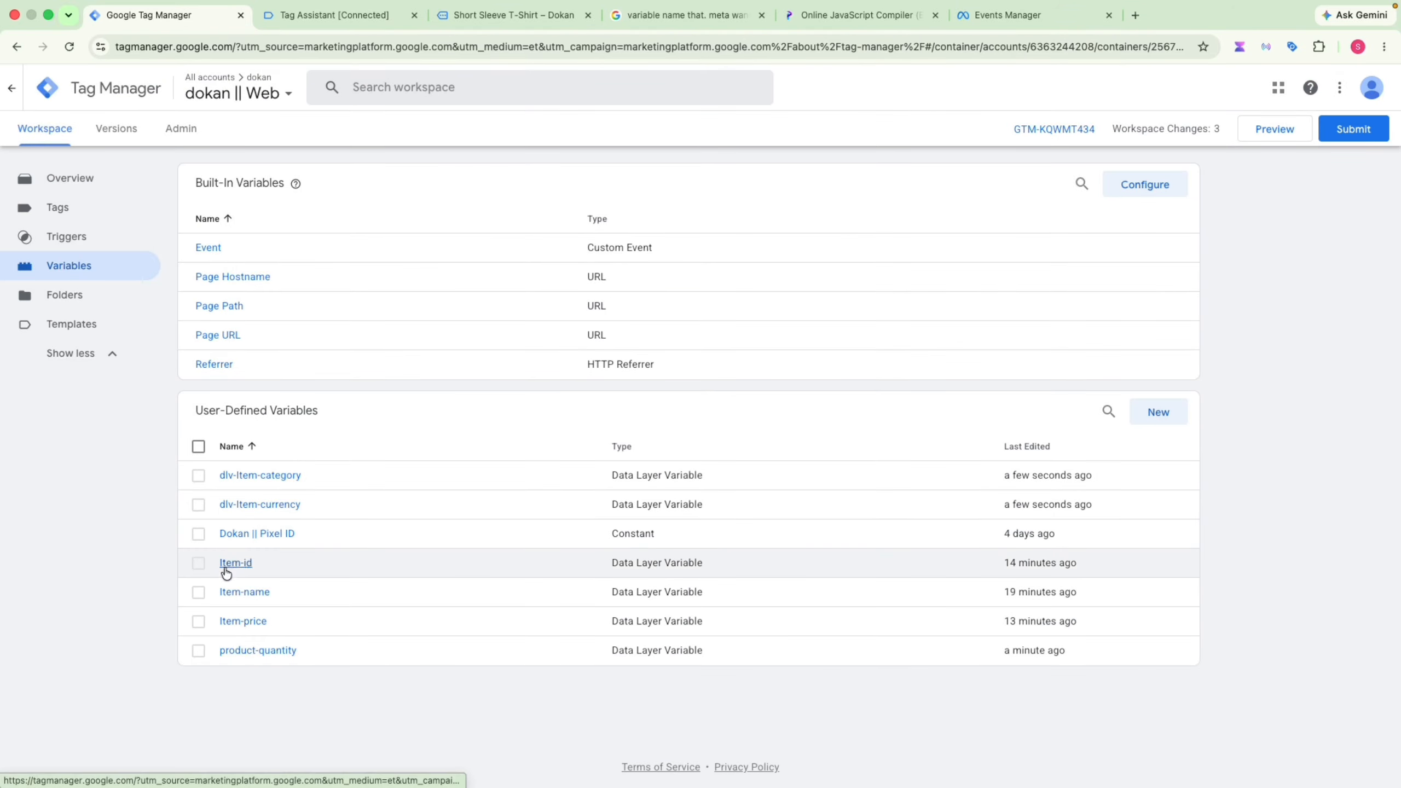
Rename the Item-id and Item-name variables to dlv-Item-id and dlv-Item-name, saving each one
{"action": "left_click", "coordinate": [226, 569]}
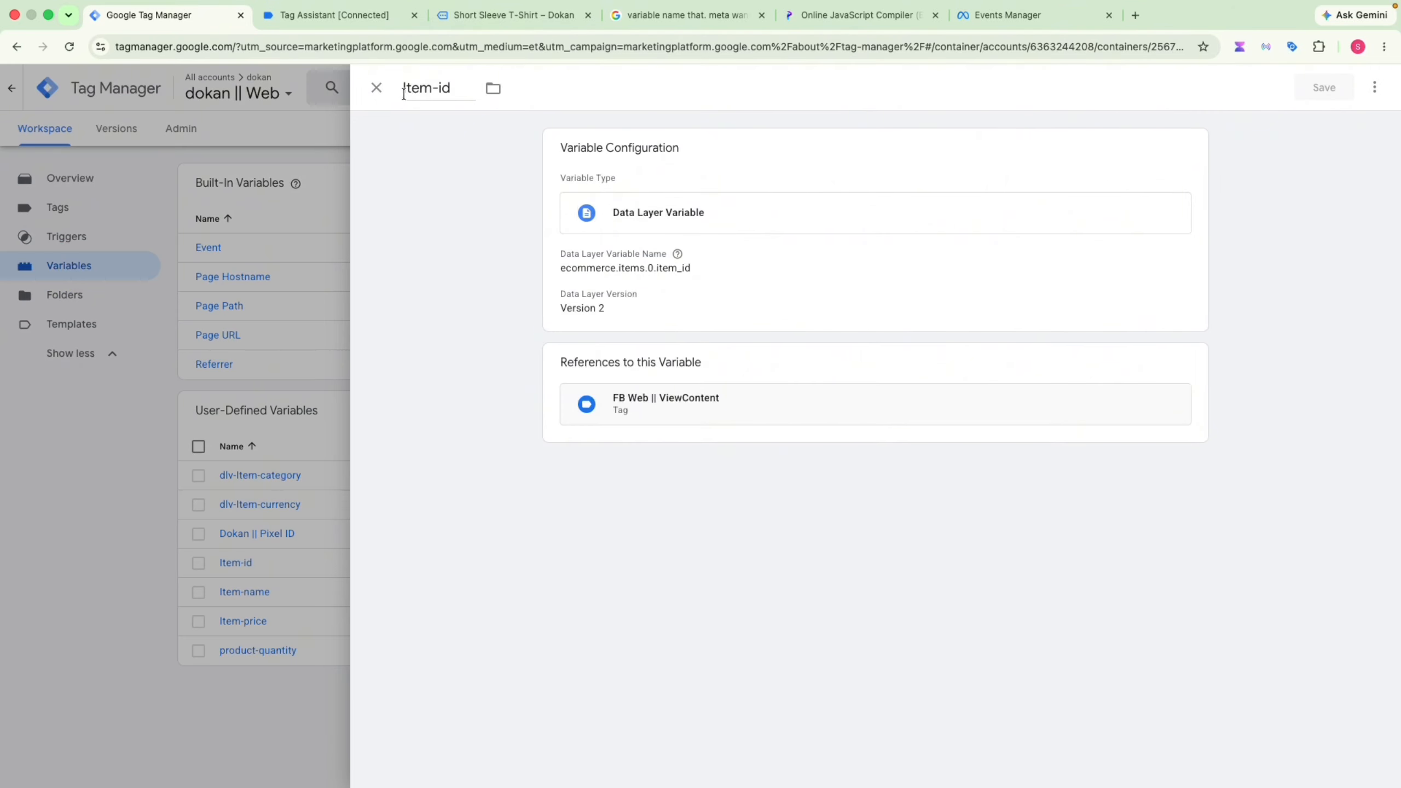
{"action": "left_click", "coordinate": [403, 88]}
{"action": "type", "text": "dlv-"}
{"action": "left_click", "coordinate": [1324, 87]}
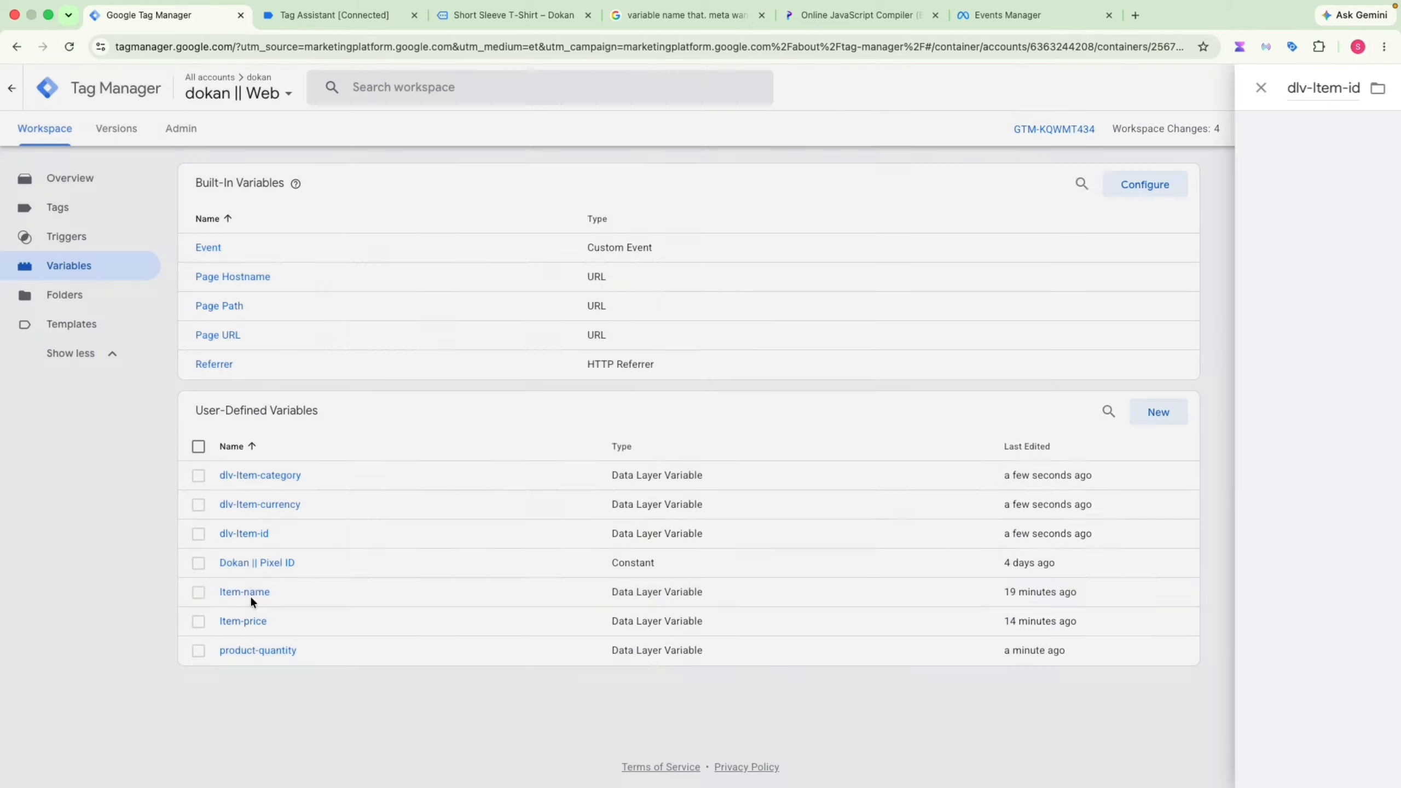
{"action": "left_click", "coordinate": [249, 592]}
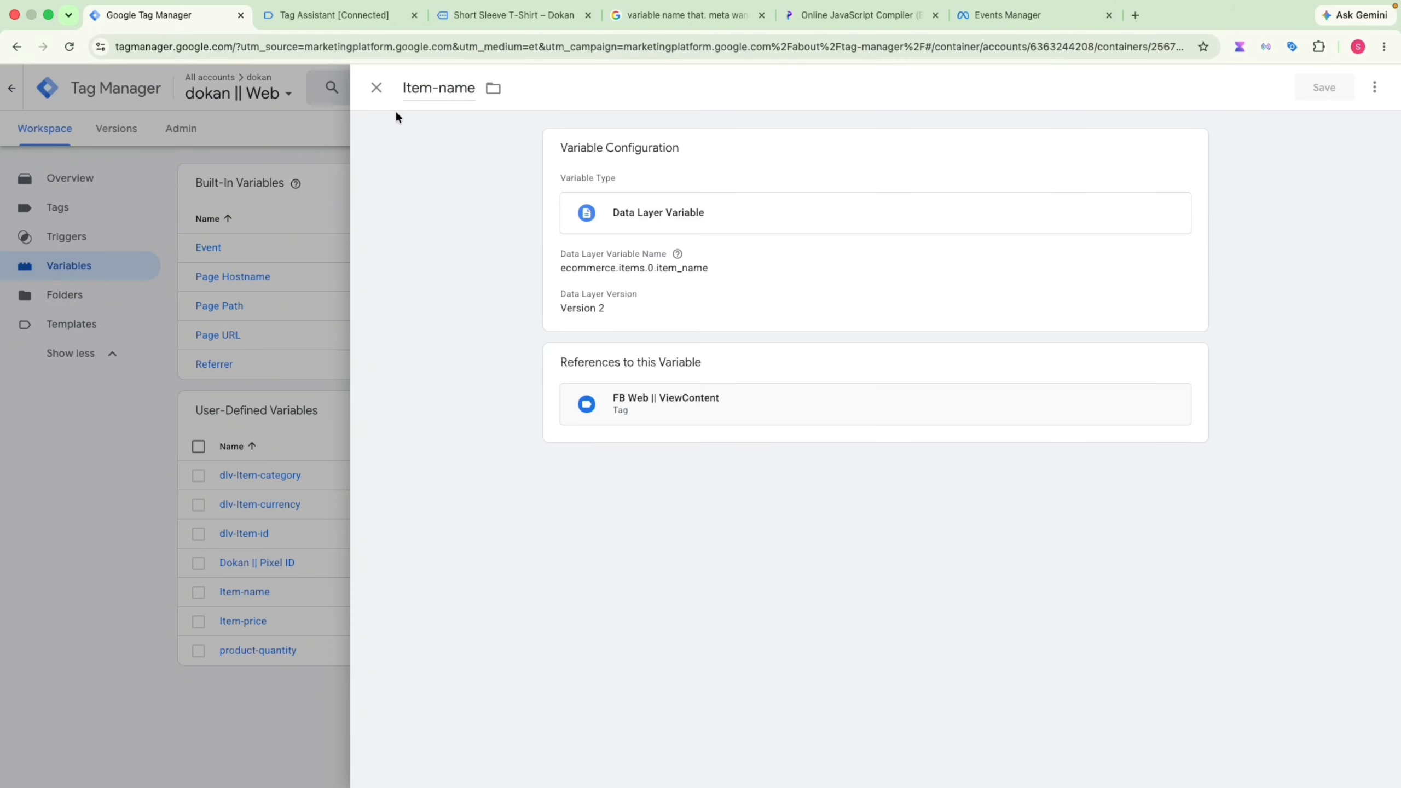
{"action": "left_click", "coordinate": [404, 88]}
{"action": "type", "text": "dlv-"}
{"action": "left_click", "coordinate": [1323, 87]}
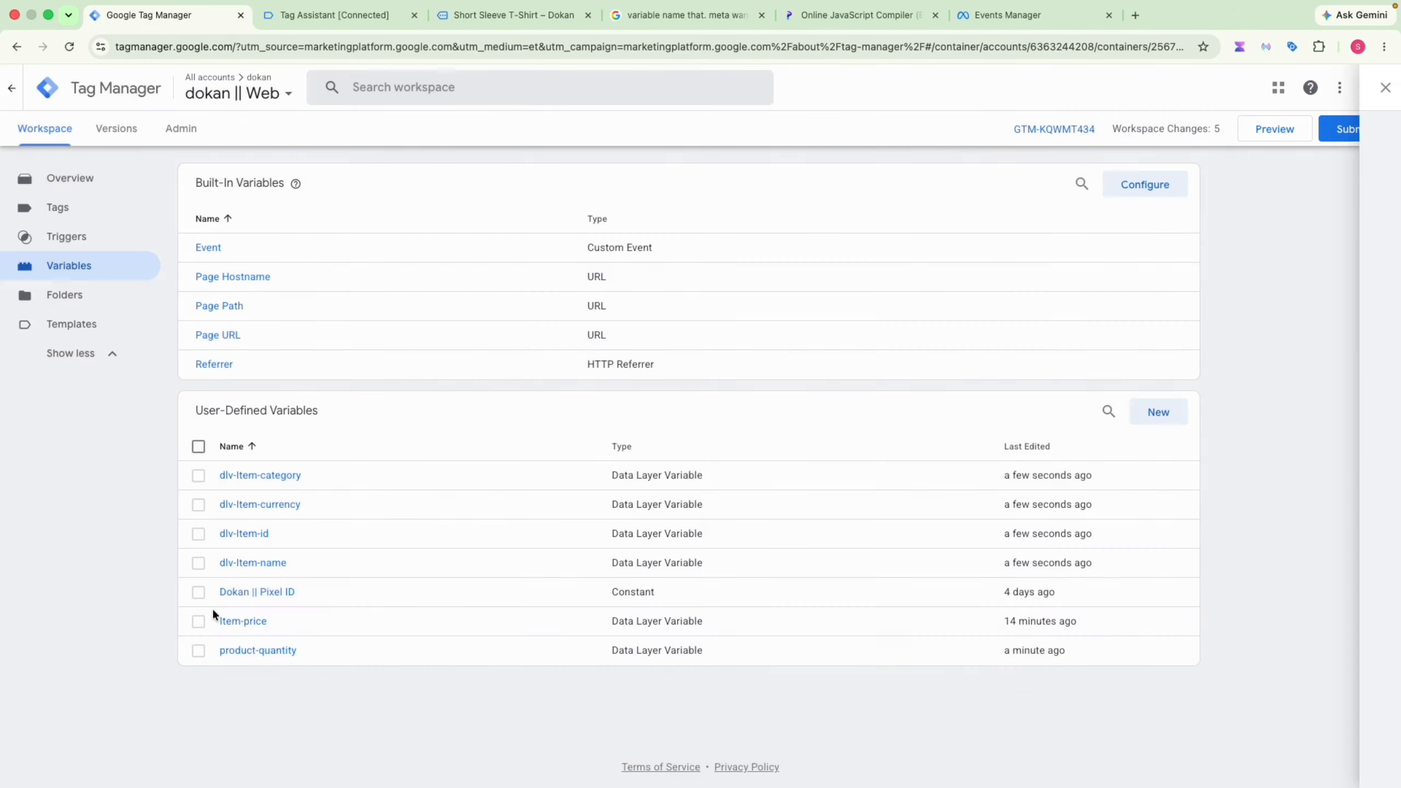
Rename the Item-price and product-quantity variables to dlv-Item-price and dlv-product-quantity, saving each one
{"action": "left_click", "coordinate": [242, 619]}
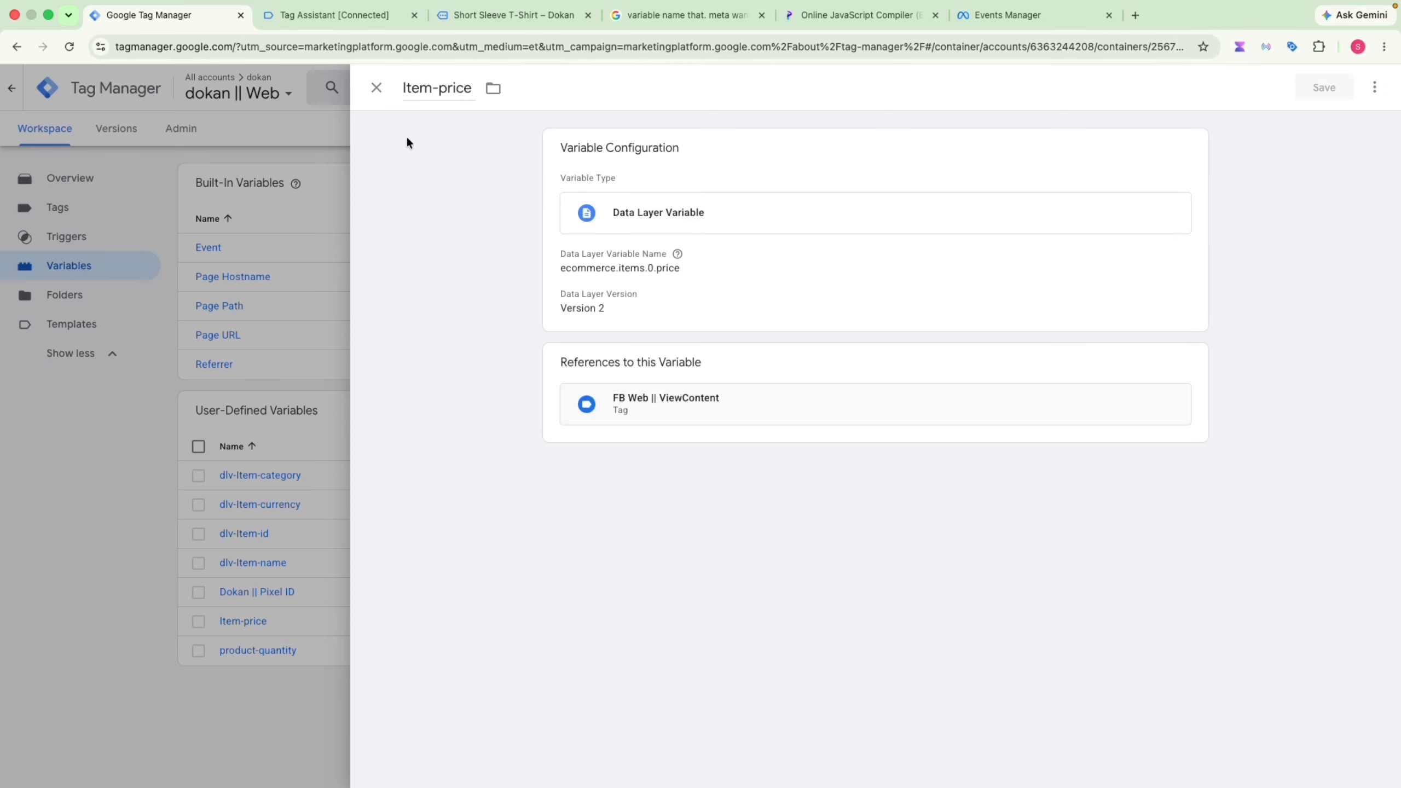
{"action": "left_click", "coordinate": [404, 88]}
{"action": "type", "text": "dlv-"}
{"action": "left_click", "coordinate": [1324, 87]}
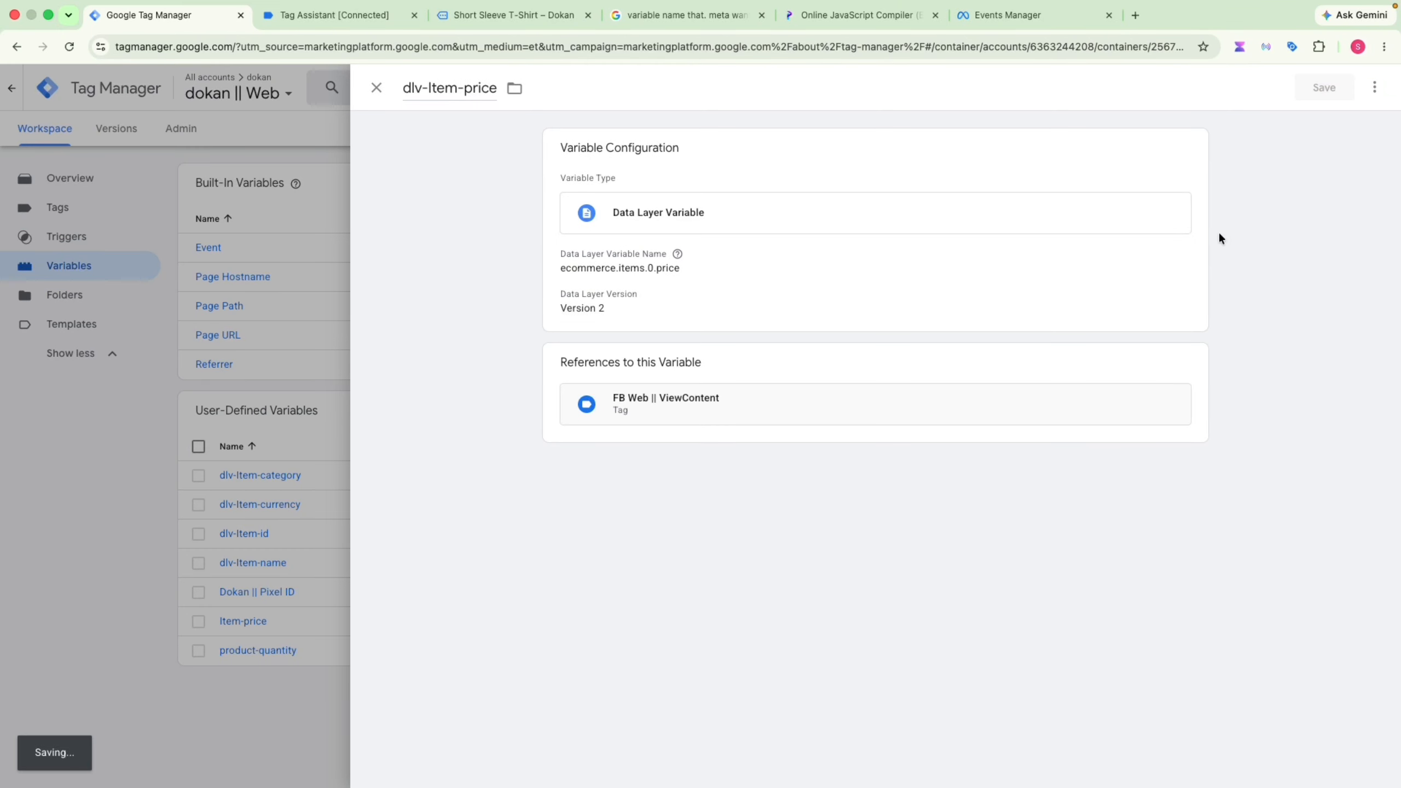
{"action": "left_click", "coordinate": [241, 652]}
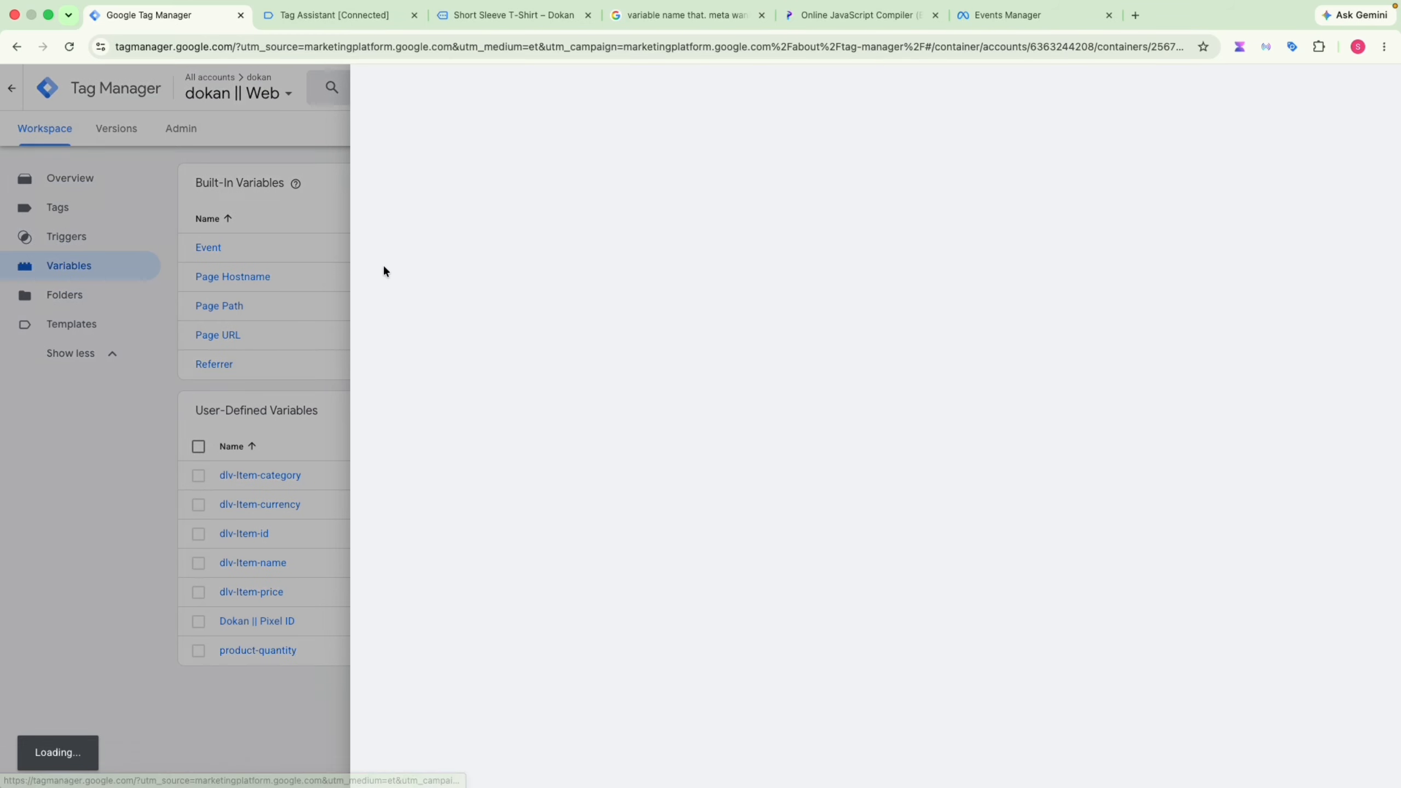
{"action": "left_click", "coordinate": [403, 88]}
{"action": "type", "text": "dlv-product-quantity"}
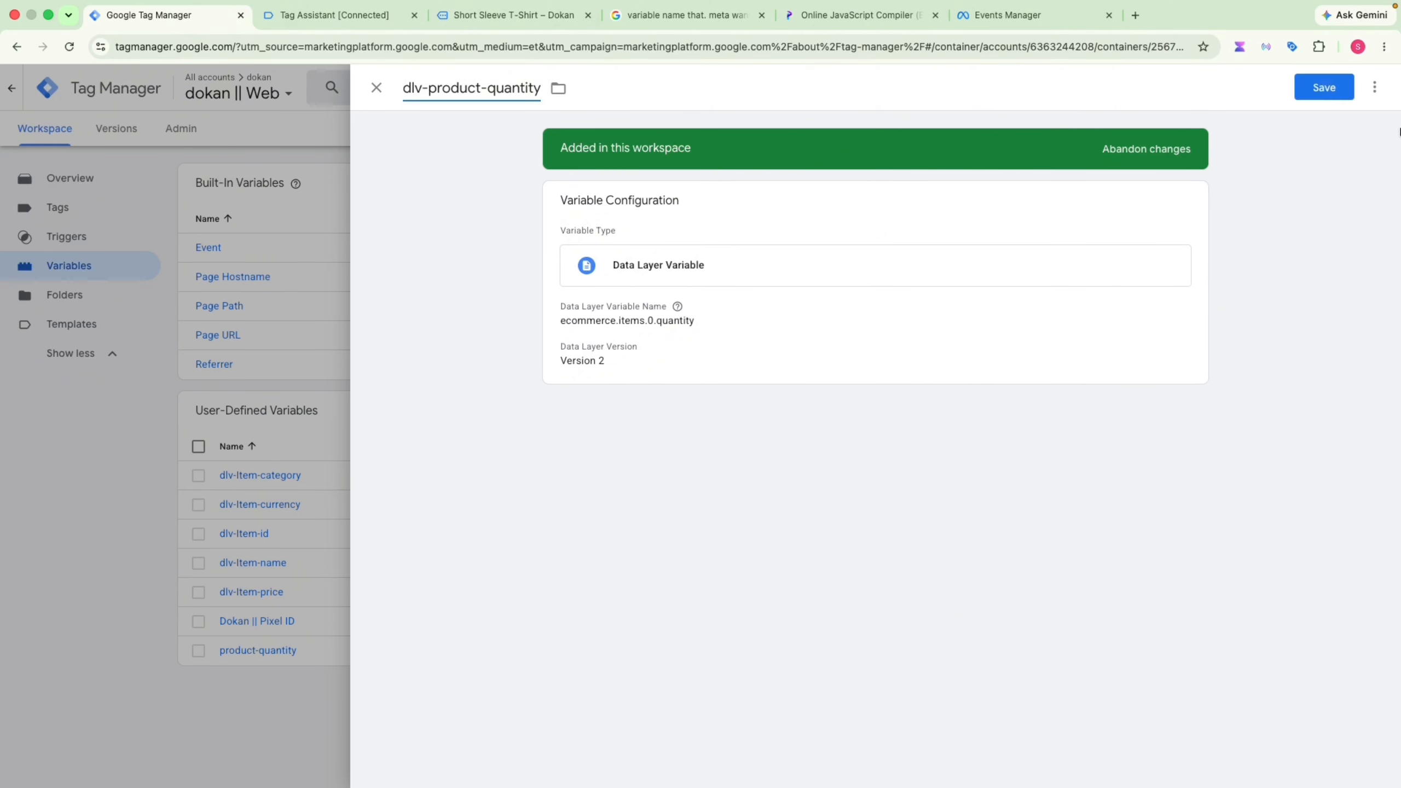
{"action": "left_click", "coordinate": [1324, 87]}
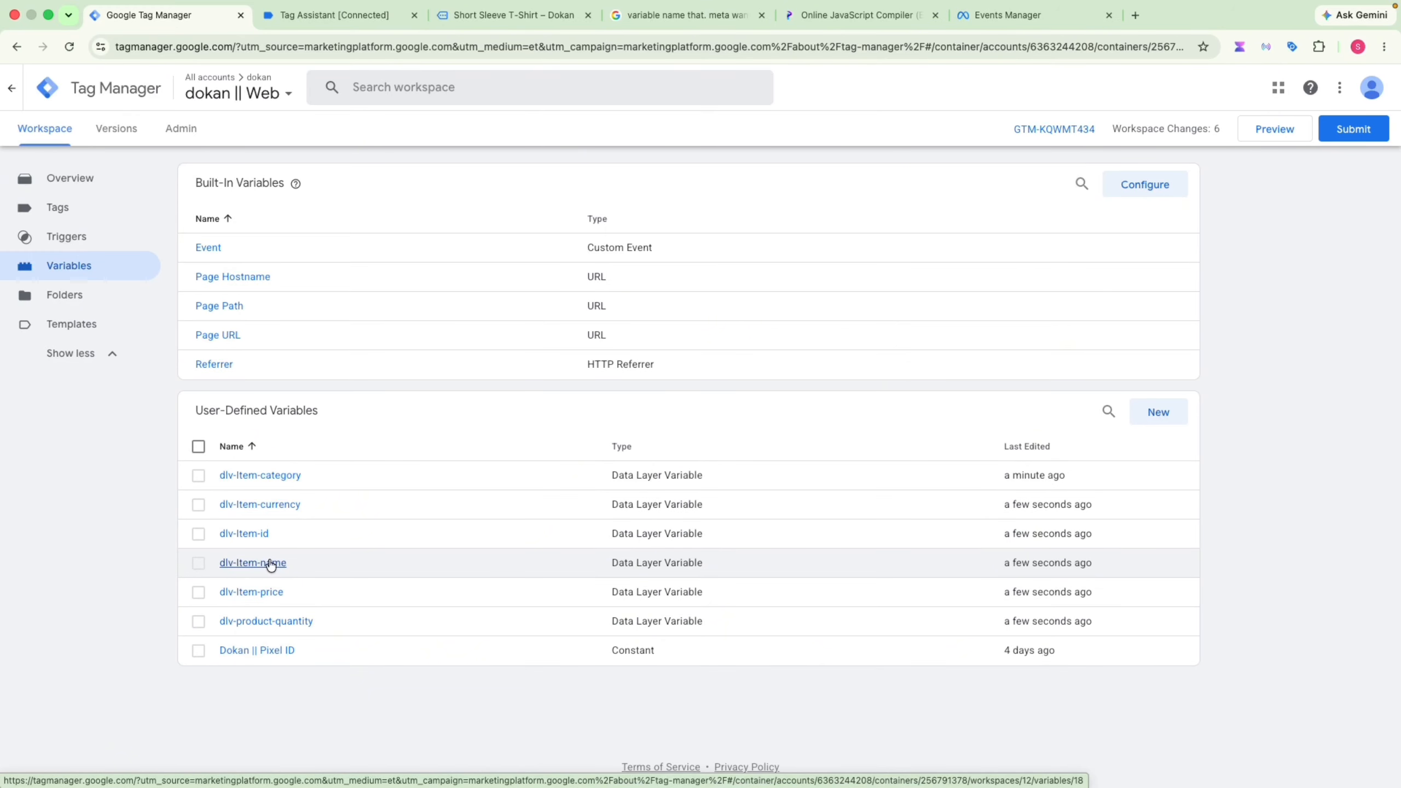
Check the variable references in the object properties of the FB Web || ViewContent tag, and close the tag without changes
{"action": "left_click", "coordinate": [91, 208]}
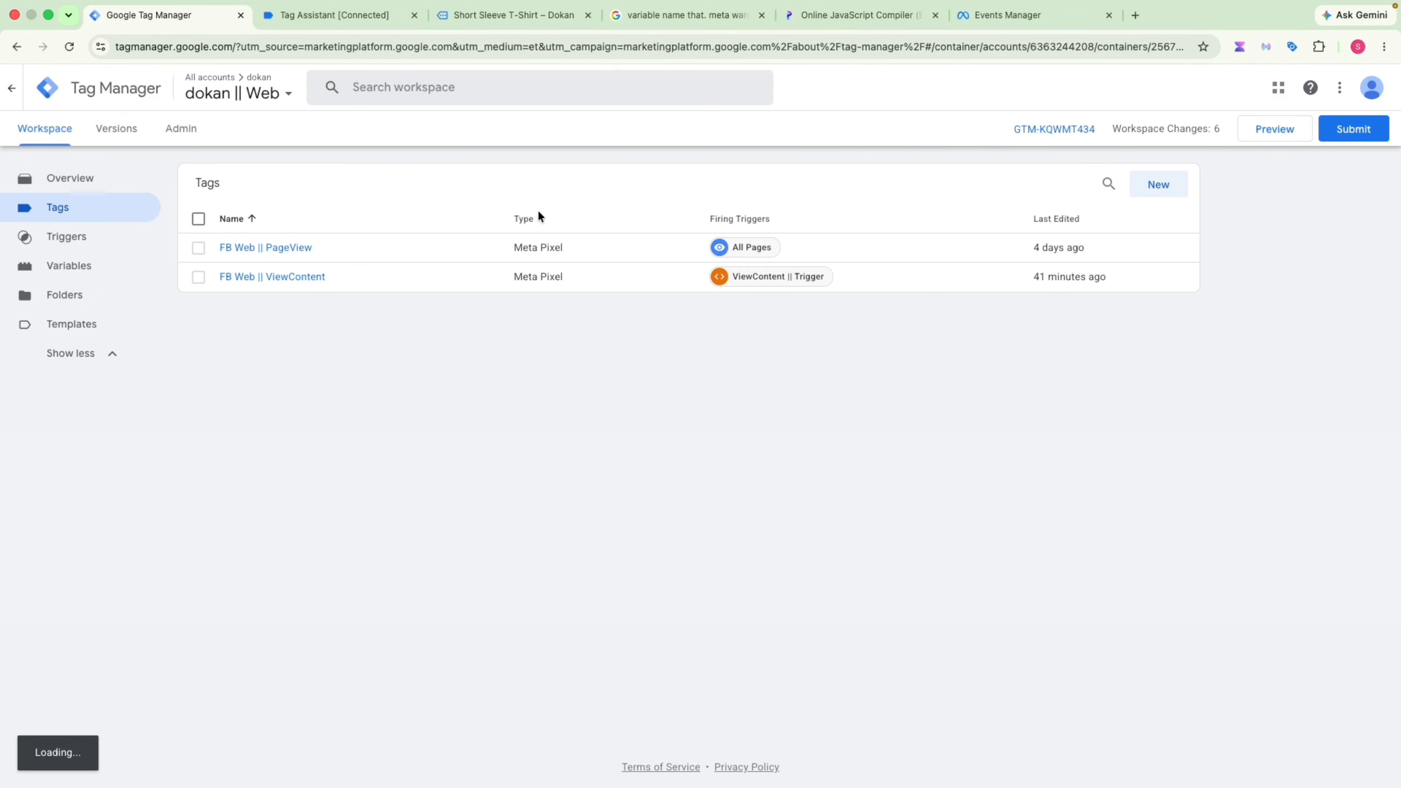
{"action": "left_click", "coordinate": [253, 277]}
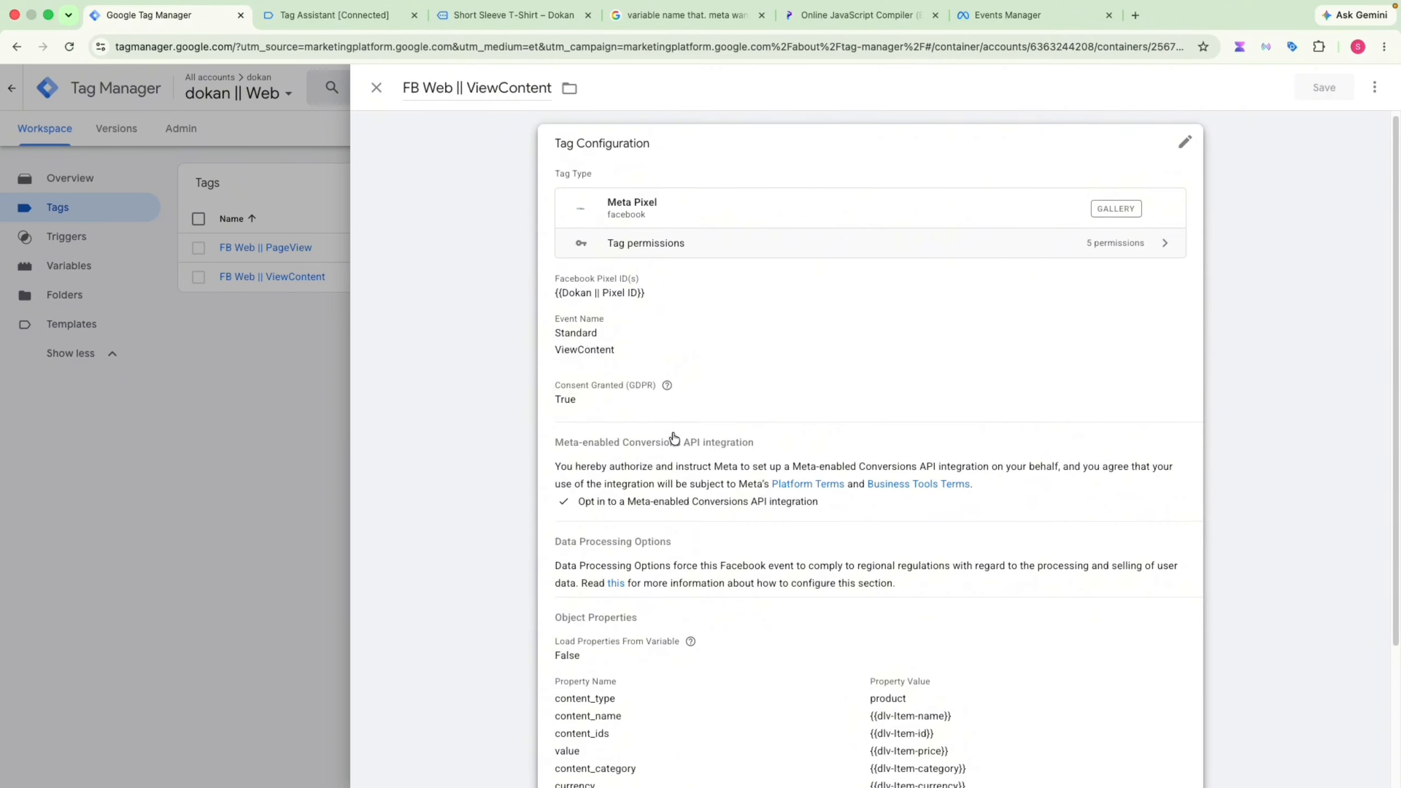
{"action": "left_click", "coordinate": [807, 386]}
{"action": "left_click", "coordinate": [915, 526]}
{"action": "scroll", "coordinate": [938, 541], "scroll_direction": "down", "scroll_amount": 6}
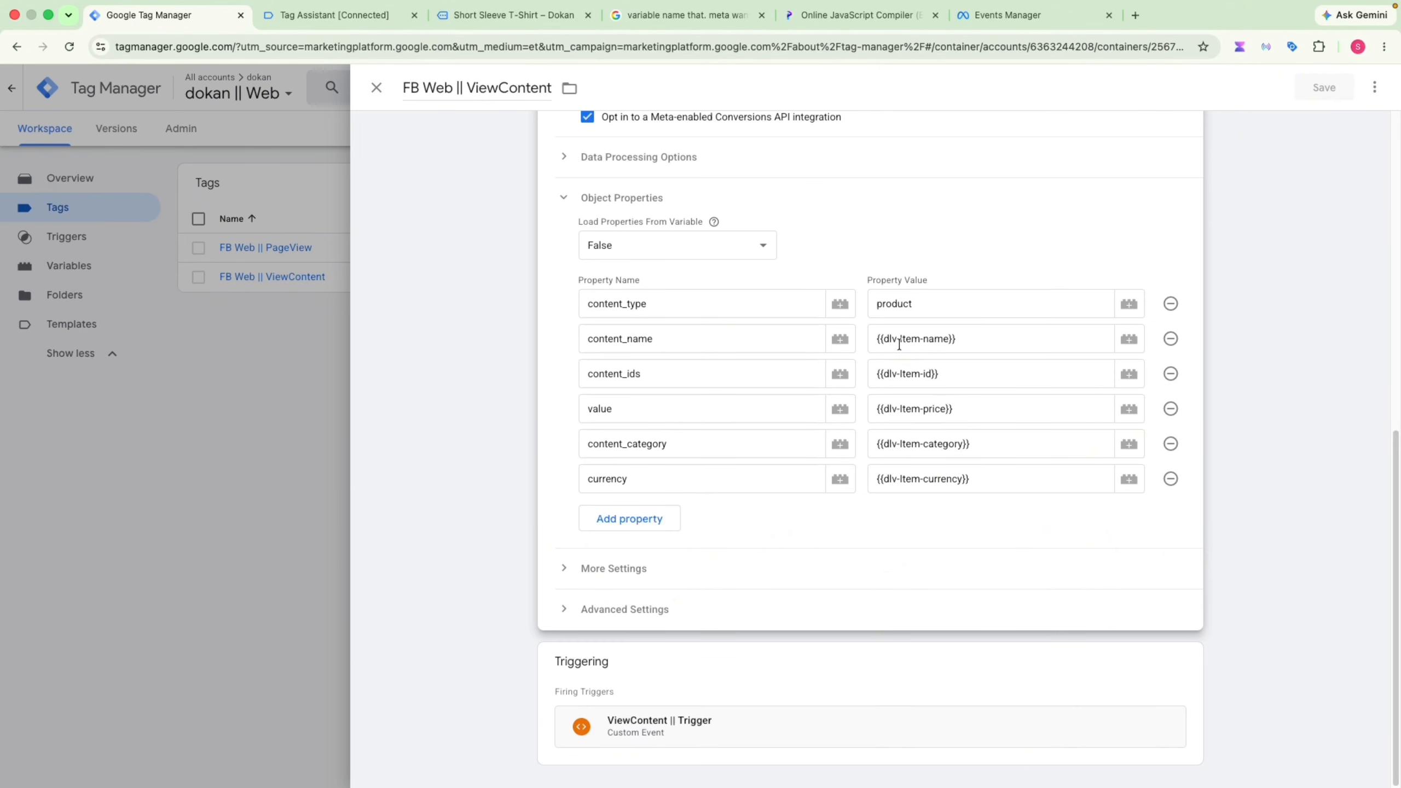
{"action": "scroll", "coordinate": [489, 383], "scroll_direction": "up", "scroll_amount": 6}
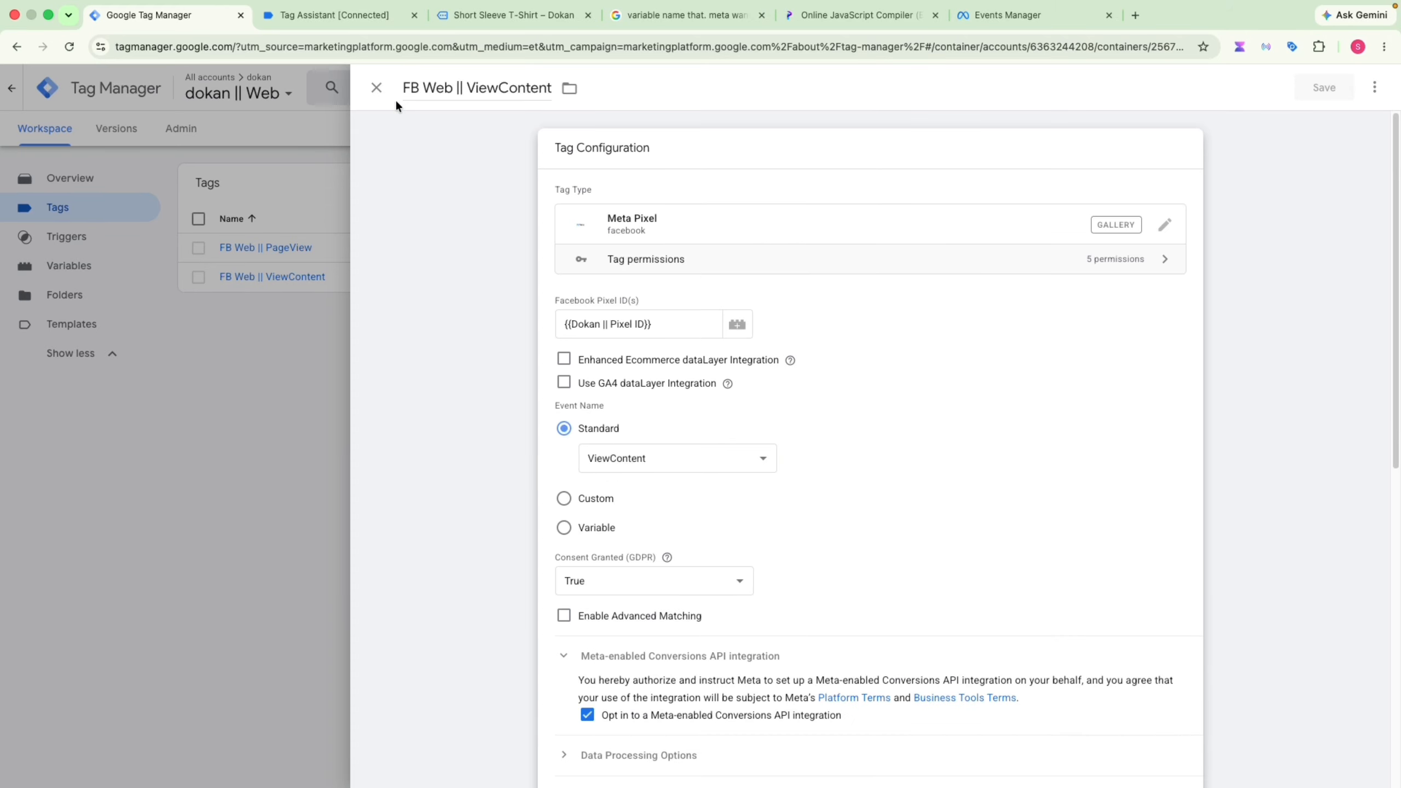
{"action": "left_click", "coordinate": [376, 88]}
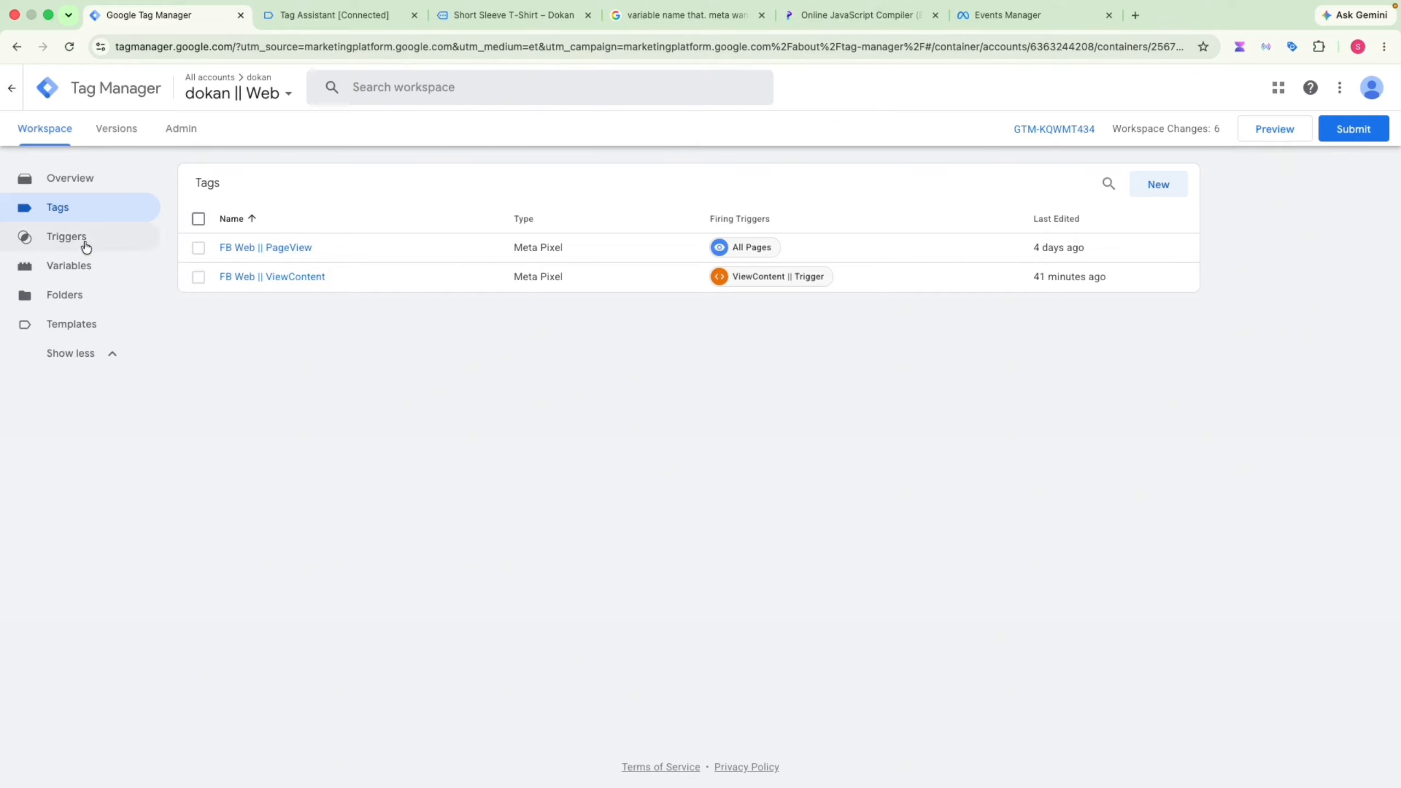
Start a new Meta Pixel tag using the Dokan || Pixel ID variable as pixel ID and AddToCart as its standard event
{"action": "left_click", "coordinate": [1180, 187]}
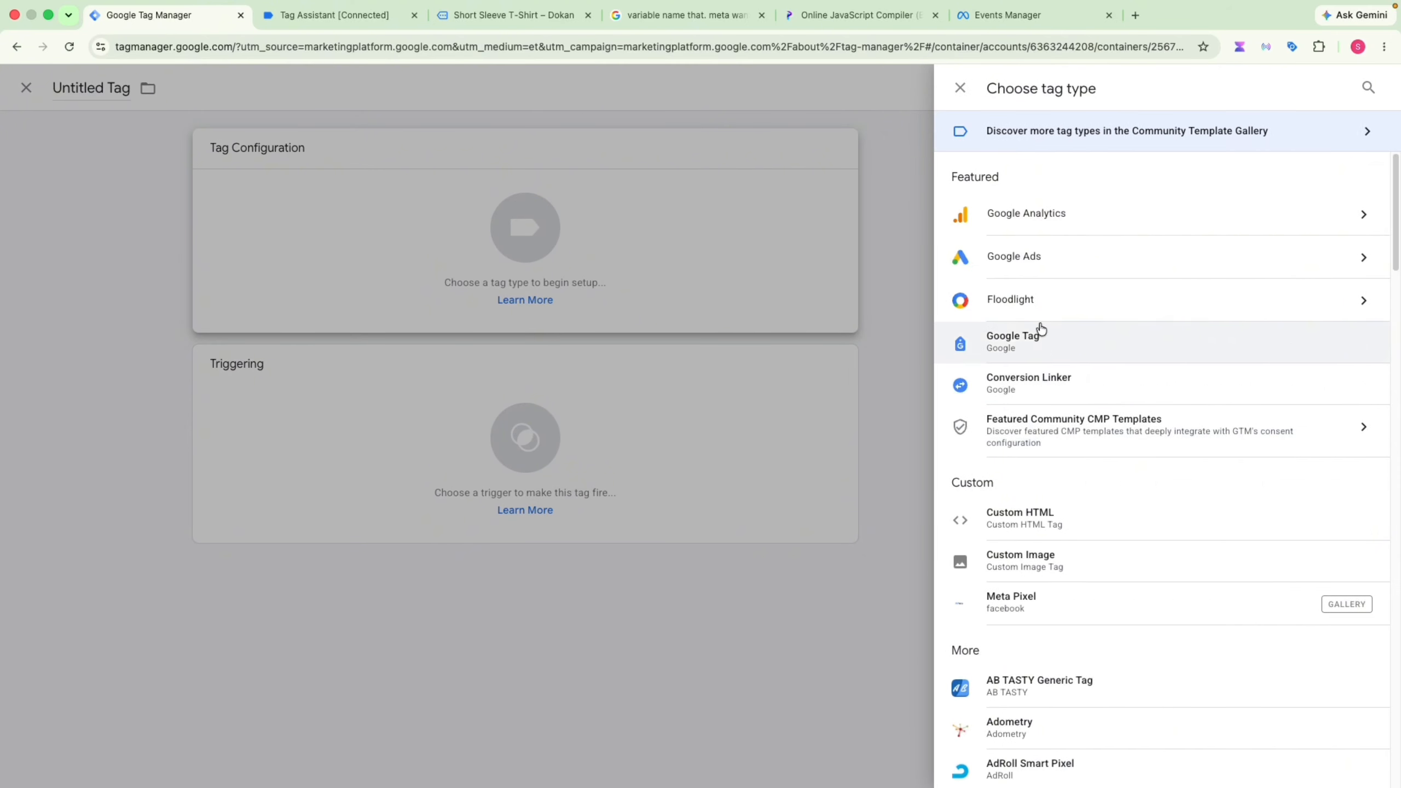
{"action": "left_click", "coordinate": [1062, 609]}
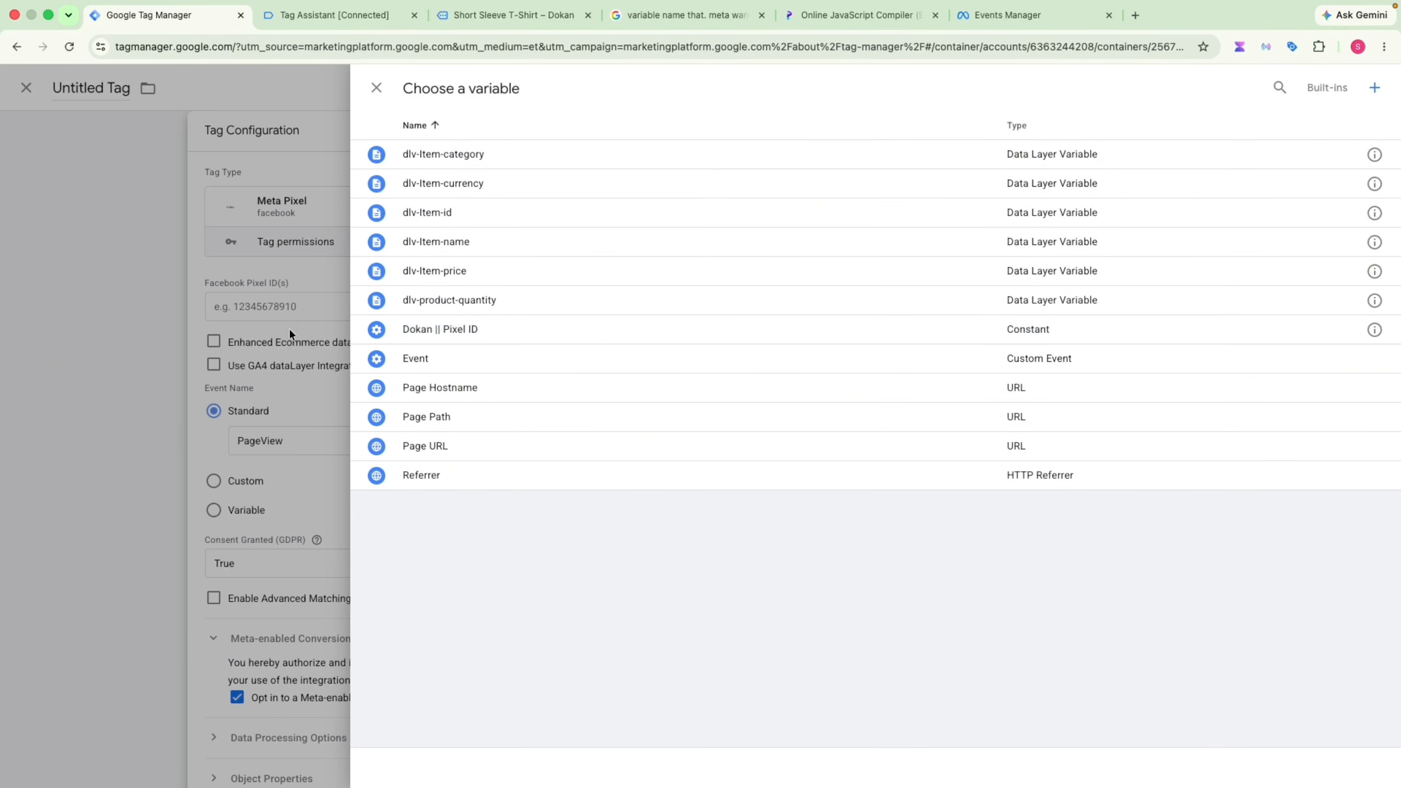
{"action": "left_click", "coordinate": [469, 330]}
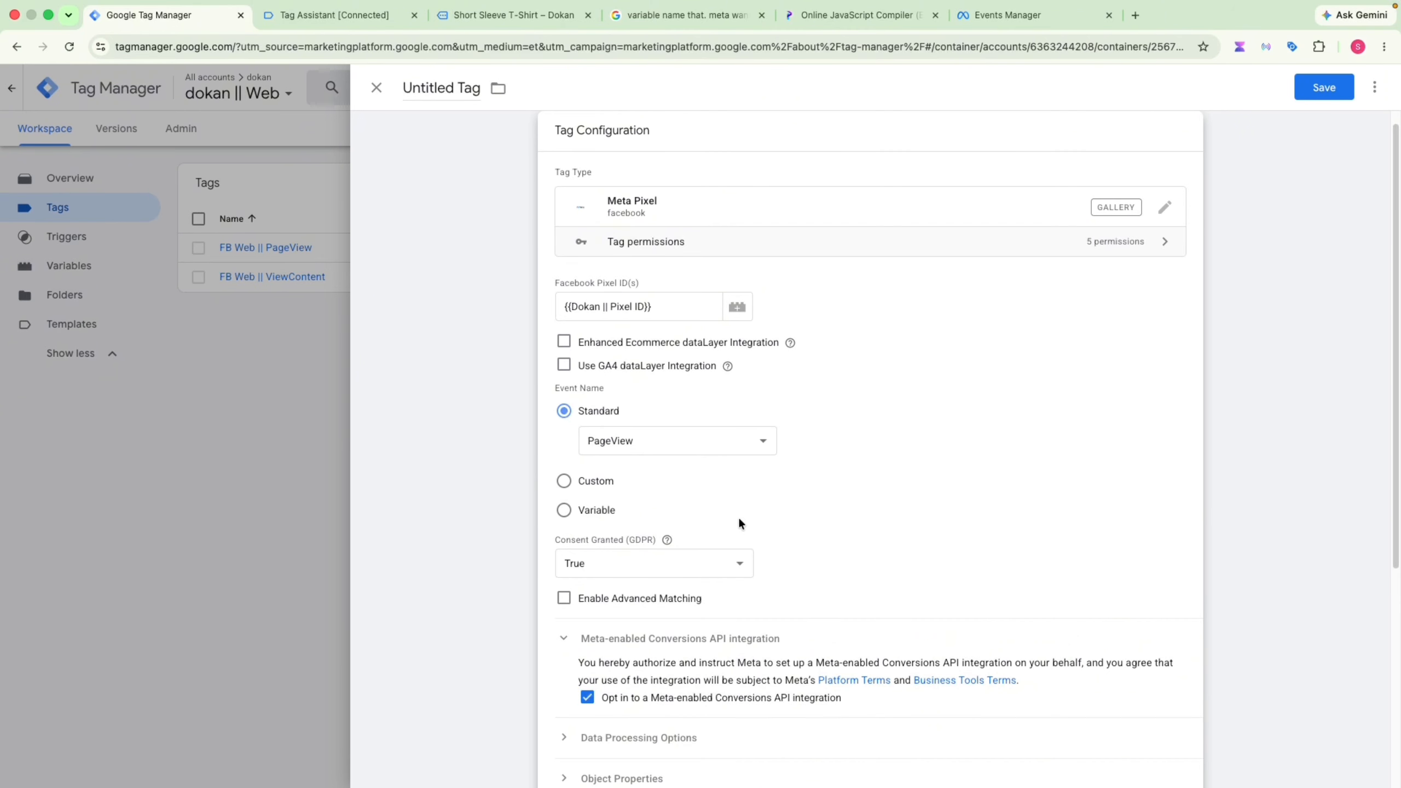
{"action": "scroll", "coordinate": [641, 423], "scroll_direction": "down", "scroll_amount": 2}
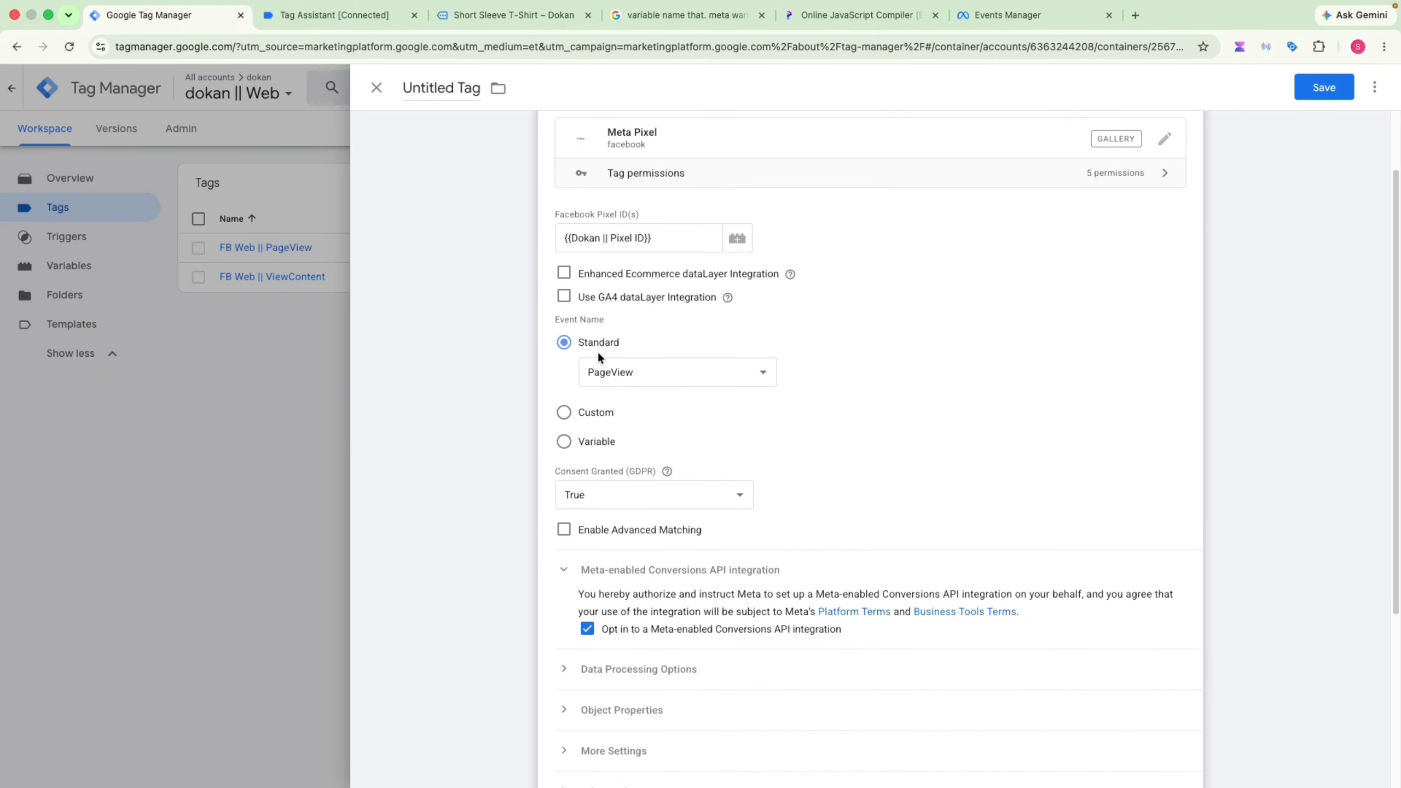
{"action": "left_click", "coordinate": [652, 377]}
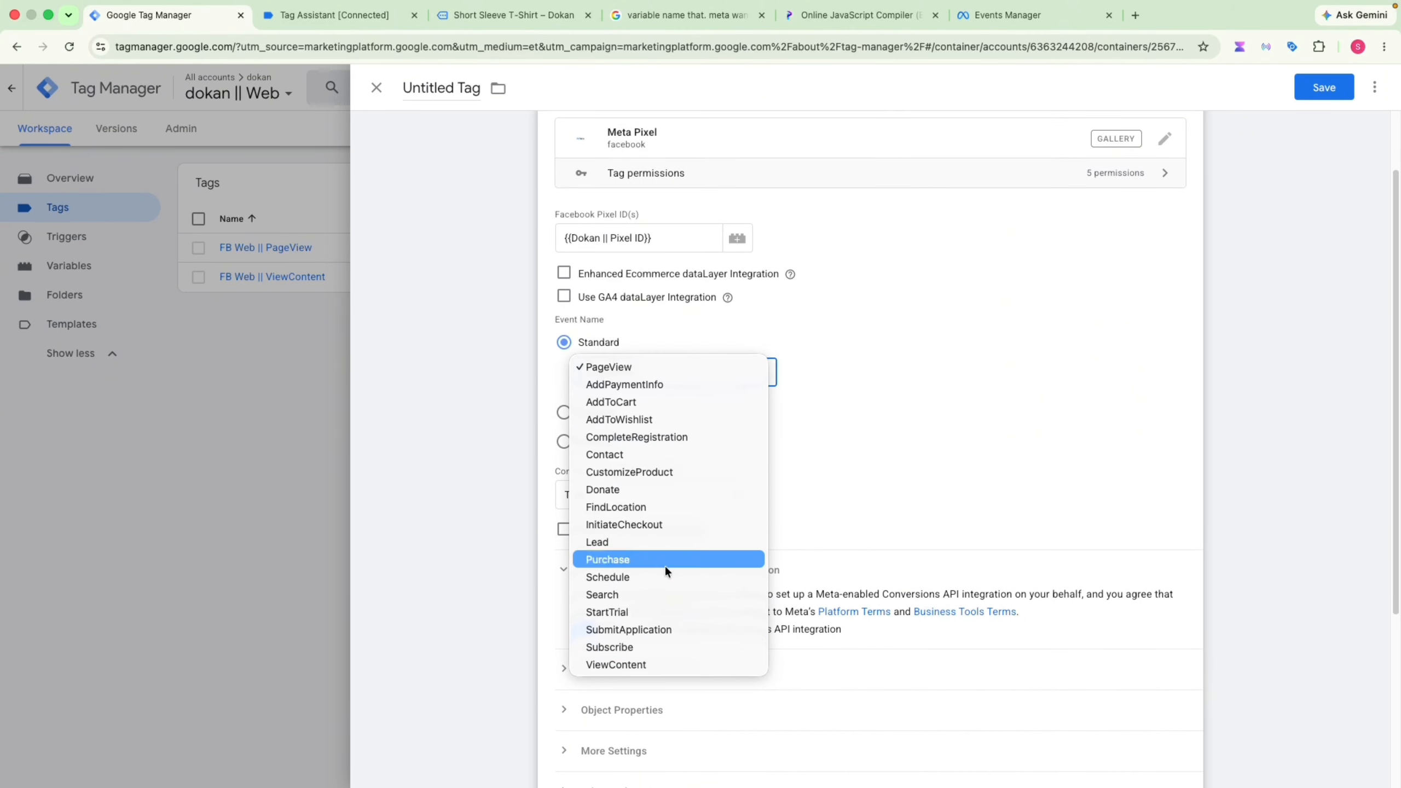
{"action": "left_click", "coordinate": [659, 400]}
Expand the new tag's Object Properties and add an empty property row
{"action": "scroll", "coordinate": [772, 441], "scroll_direction": "down", "scroll_amount": 6}
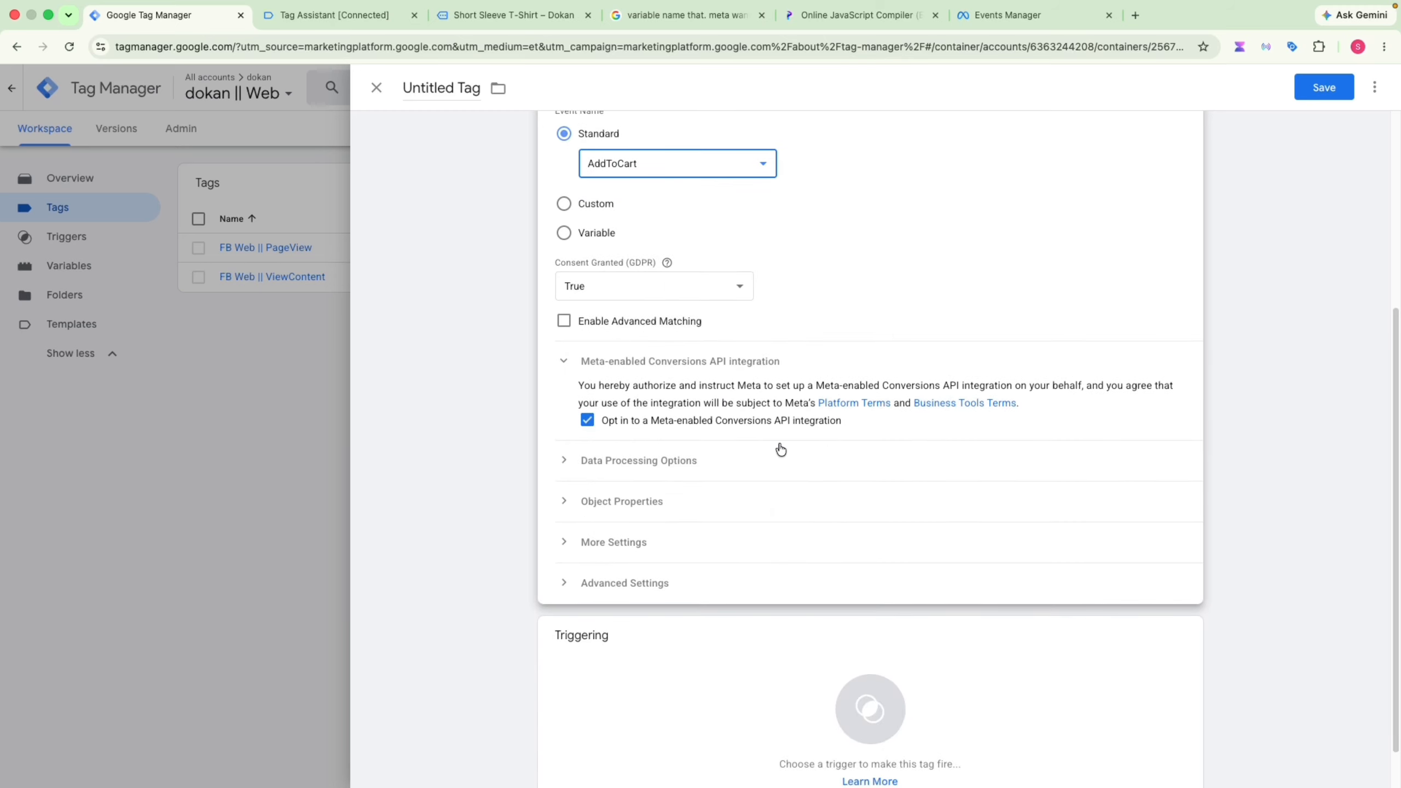
{"action": "left_click", "coordinate": [626, 499]}
{"action": "scroll", "coordinate": [878, 494], "scroll_direction": "down", "scroll_amount": 4}
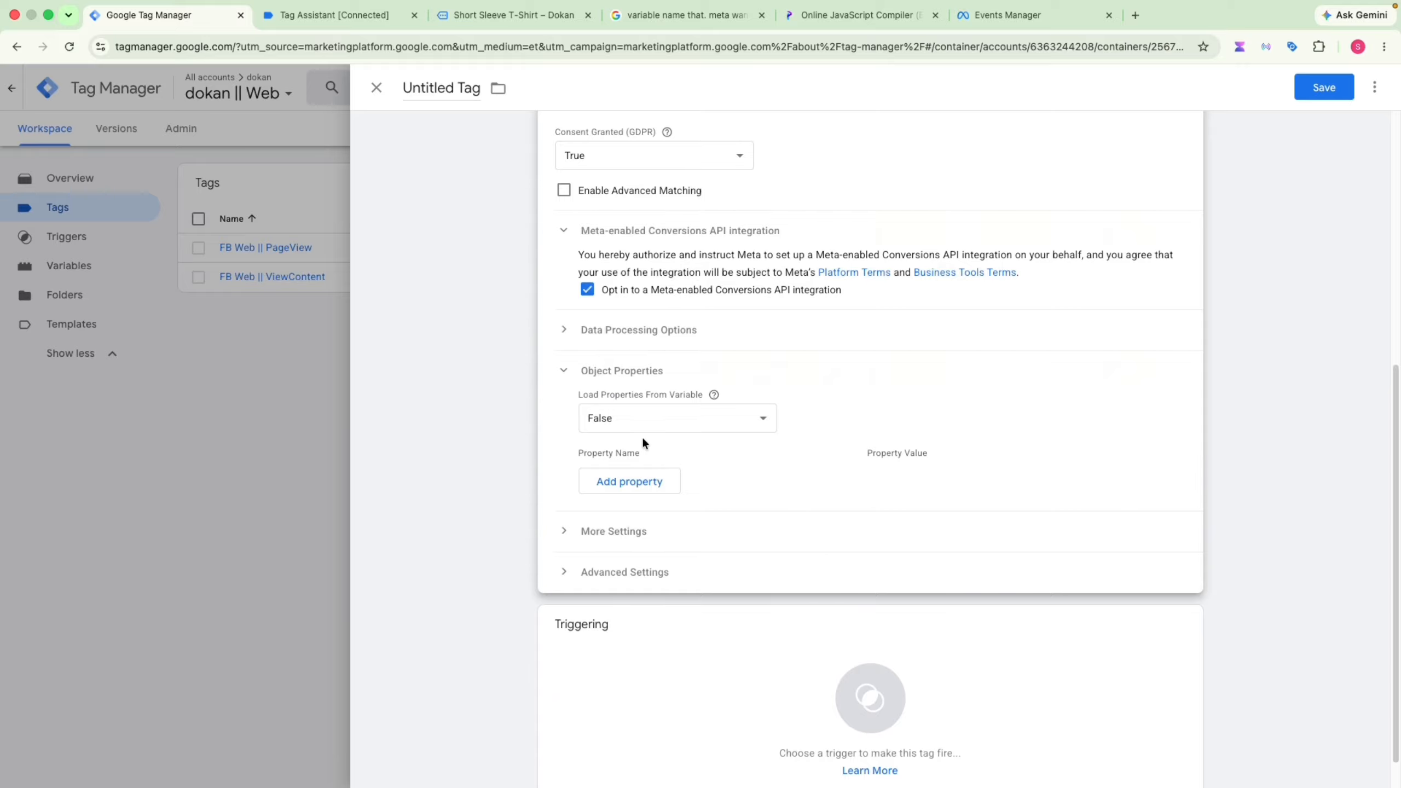
{"action": "left_click", "coordinate": [622, 475]}
{"action": "left_click", "coordinate": [614, 475]}
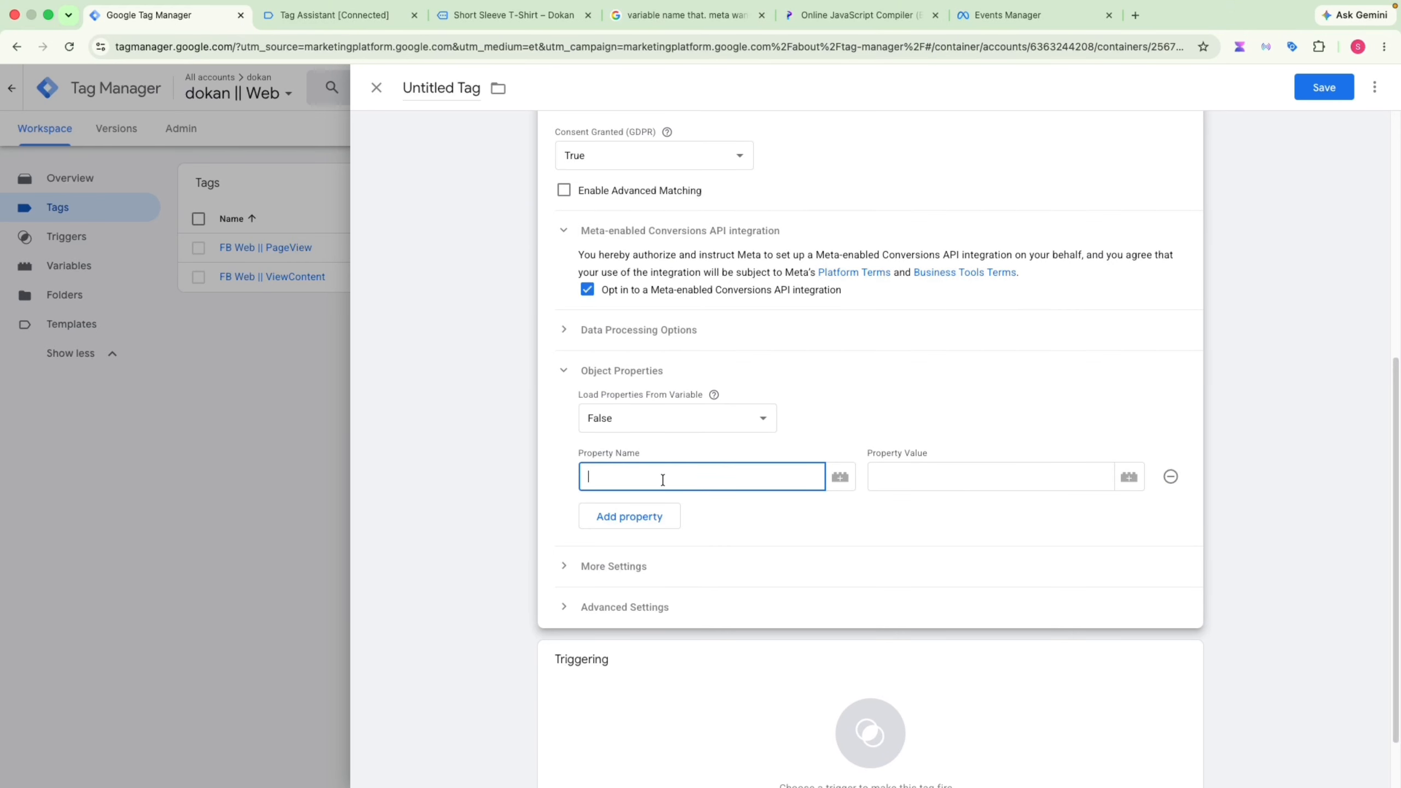
Review Meta's AddToCart parameters in the Google search results, copy the name content_type, and move that browser tab beside Google Tag Manager
{"action": "left_click", "coordinate": [684, 15]}
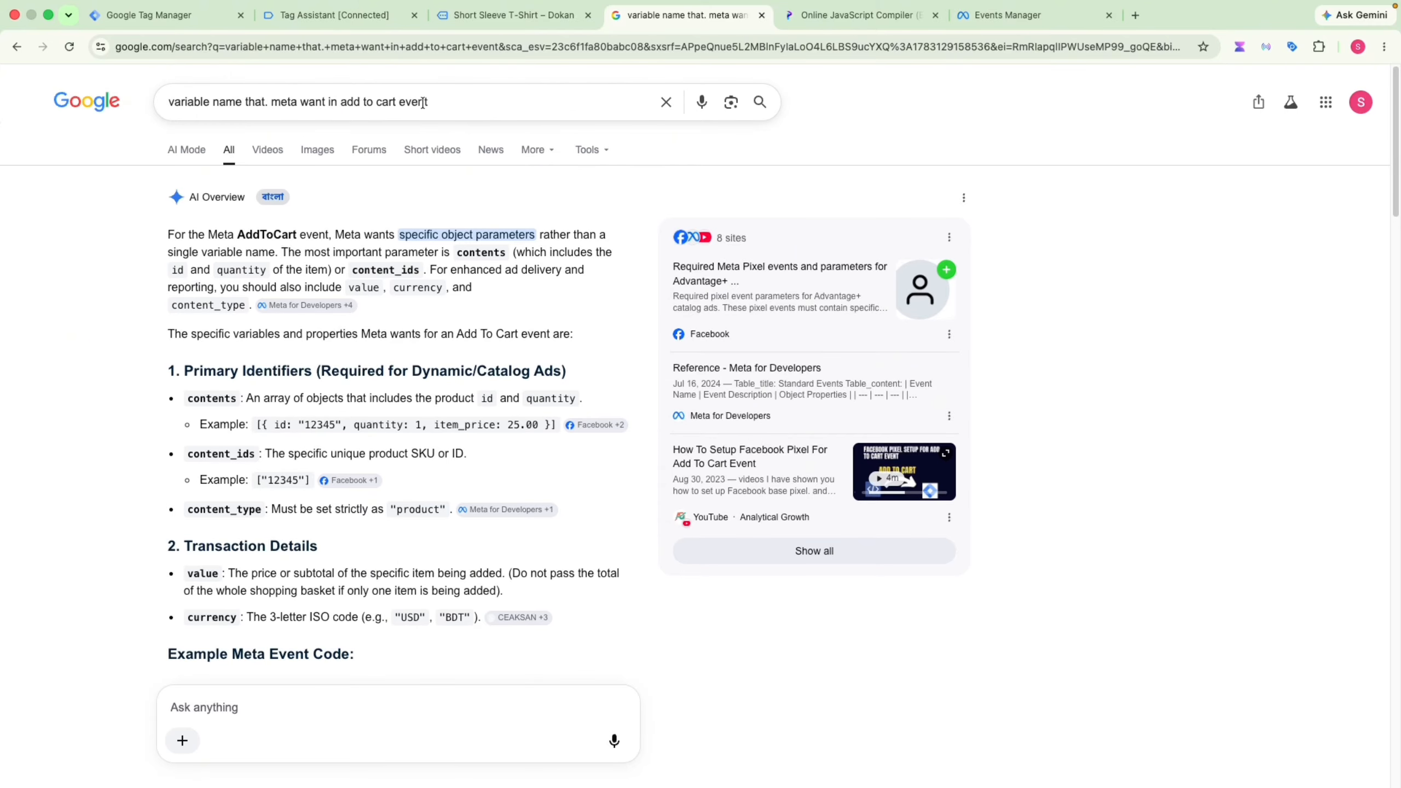
{"action": "scroll", "coordinate": [441, 284], "scroll_direction": "down", "scroll_amount": 5}
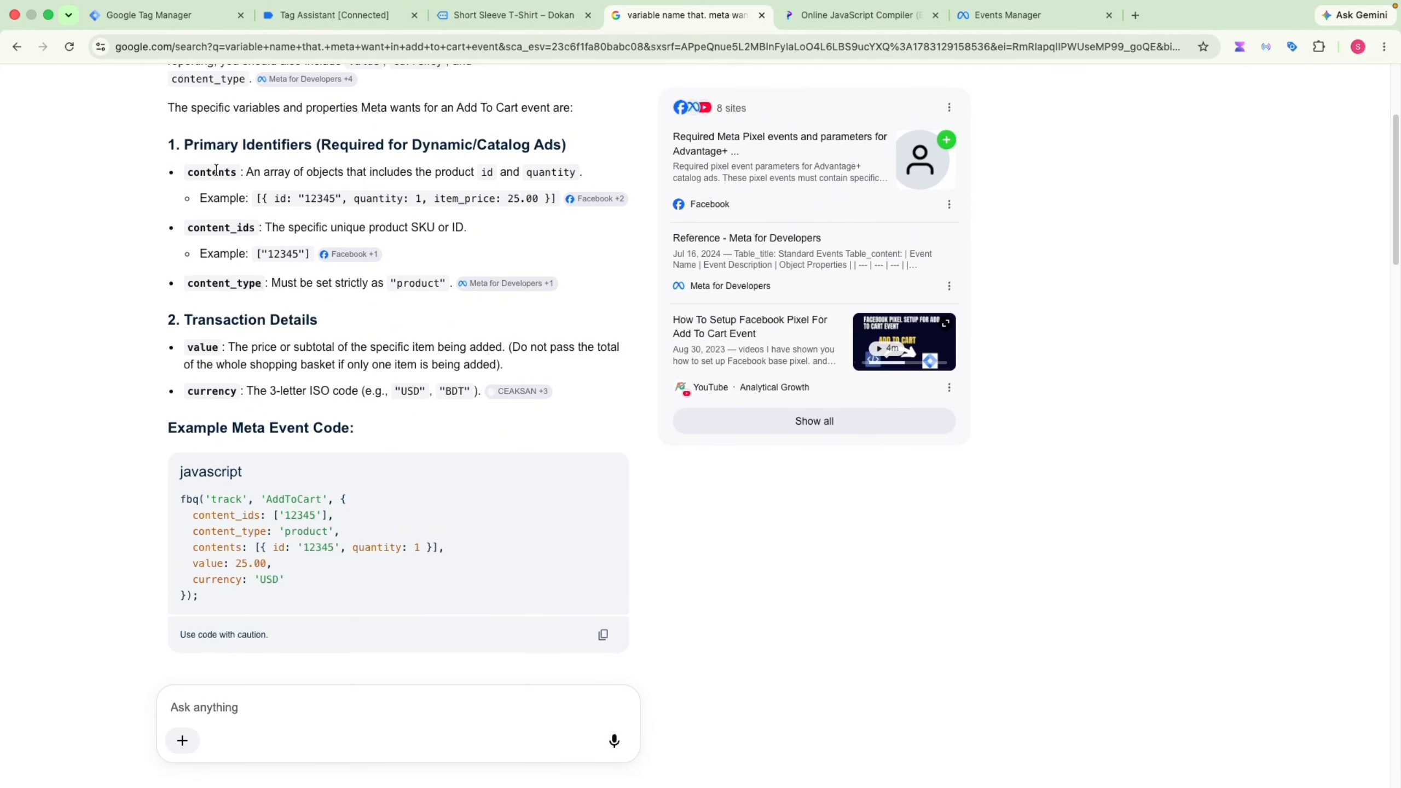
{"action": "double_click", "coordinate": [215, 172]}
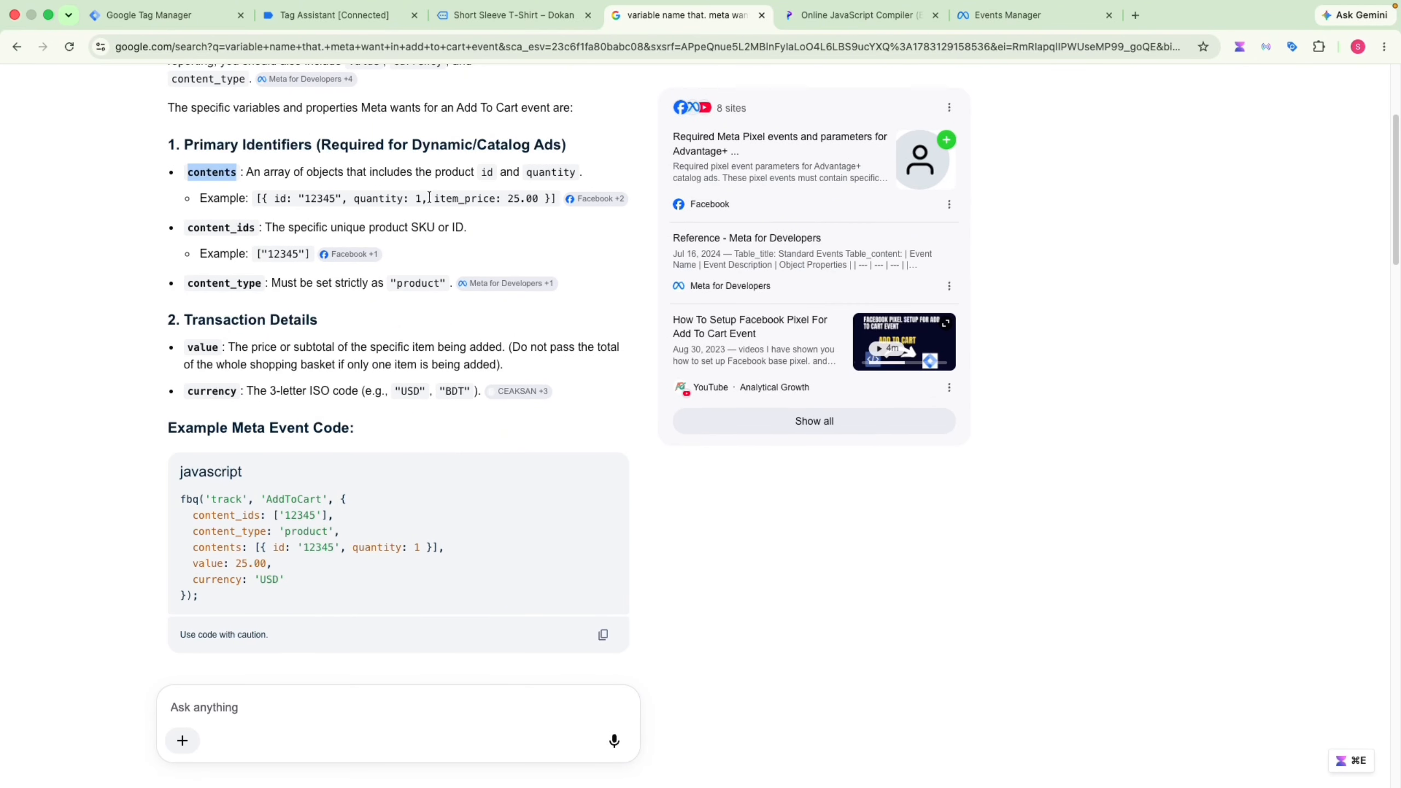
{"action": "scroll", "coordinate": [387, 216], "scroll_direction": "up", "scroll_amount": 1}
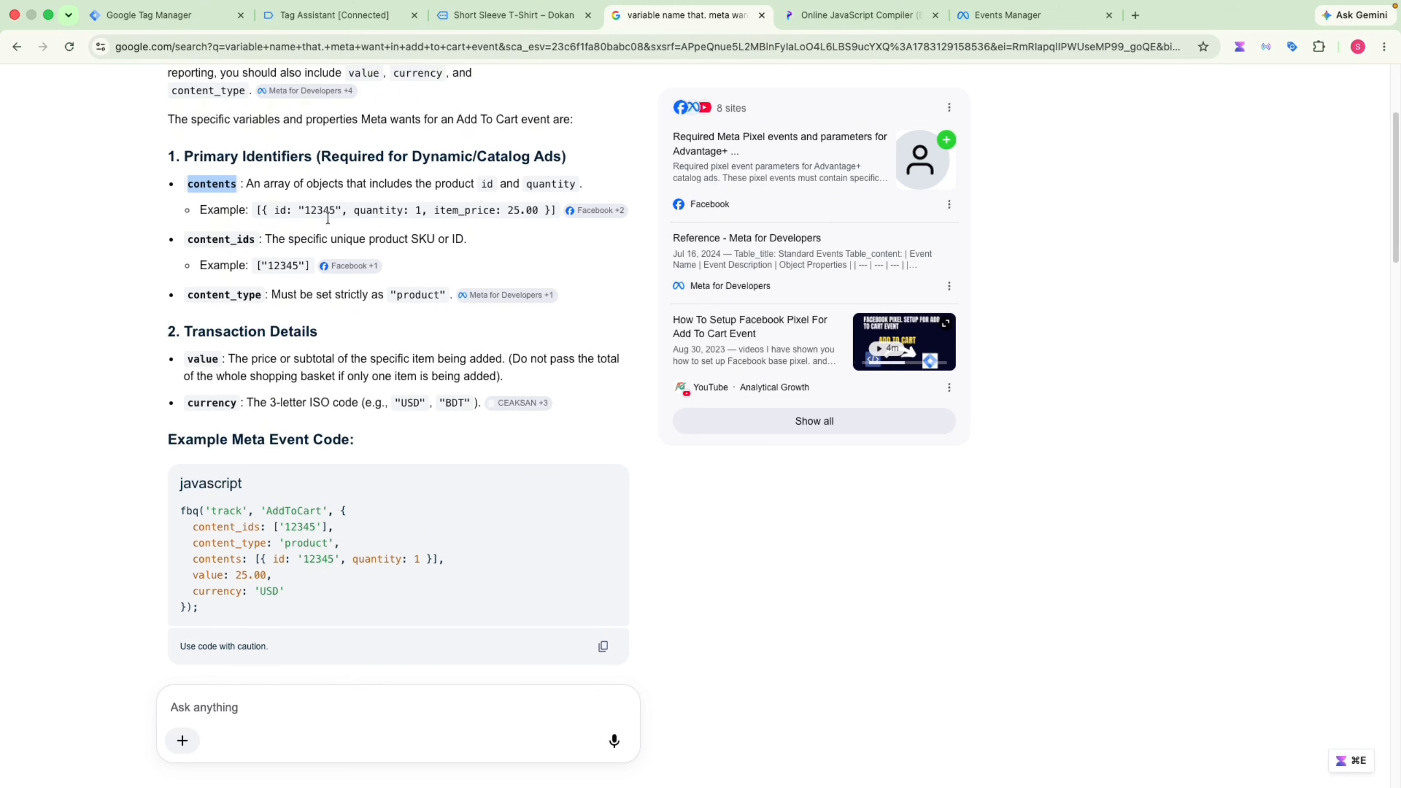
{"action": "left_click", "coordinate": [212, 355]}
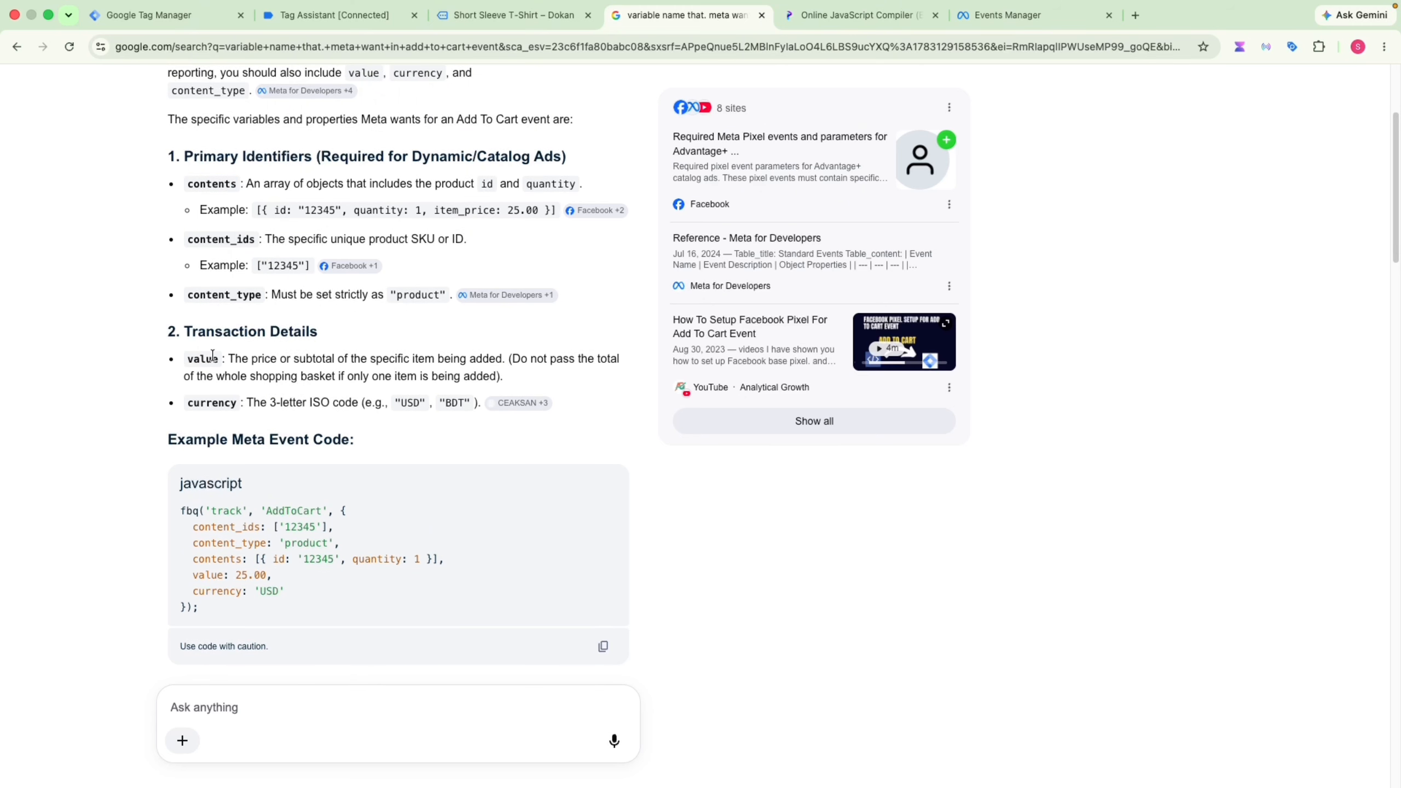
{"action": "double_click", "coordinate": [224, 294]}
{"action": "key", "text": "super+c"}
{"action": "left_click_drag", "start_coordinate": [688, 15], "coordinate": [321, 20]}
Return to Google Tag Manager and fill in the empty object property with the name content_type and the value product
{"action": "left_click", "coordinate": [145, 19]}
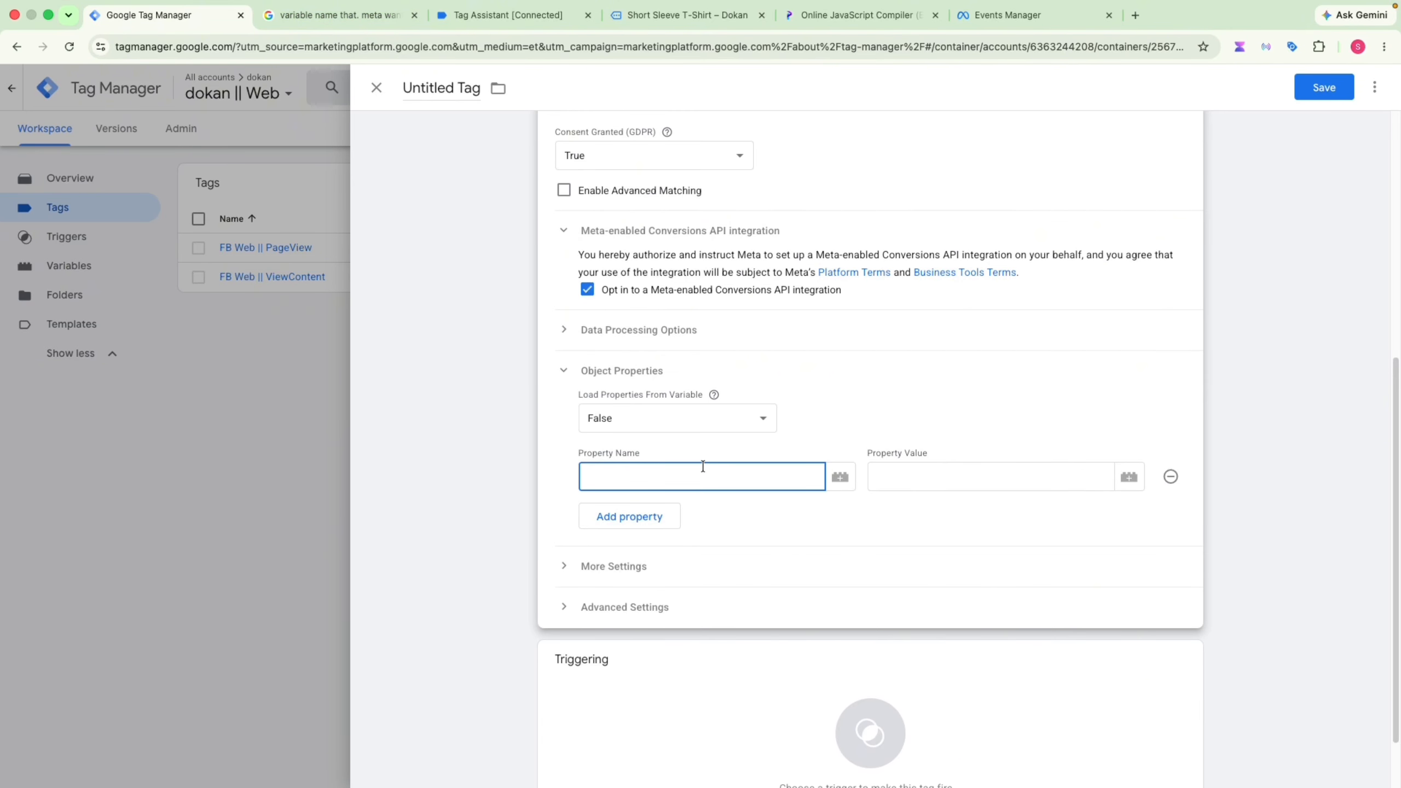
{"action": "key", "text": "super+v"}
{"action": "left_click", "coordinate": [950, 479]}
{"action": "type", "text": "produc"}
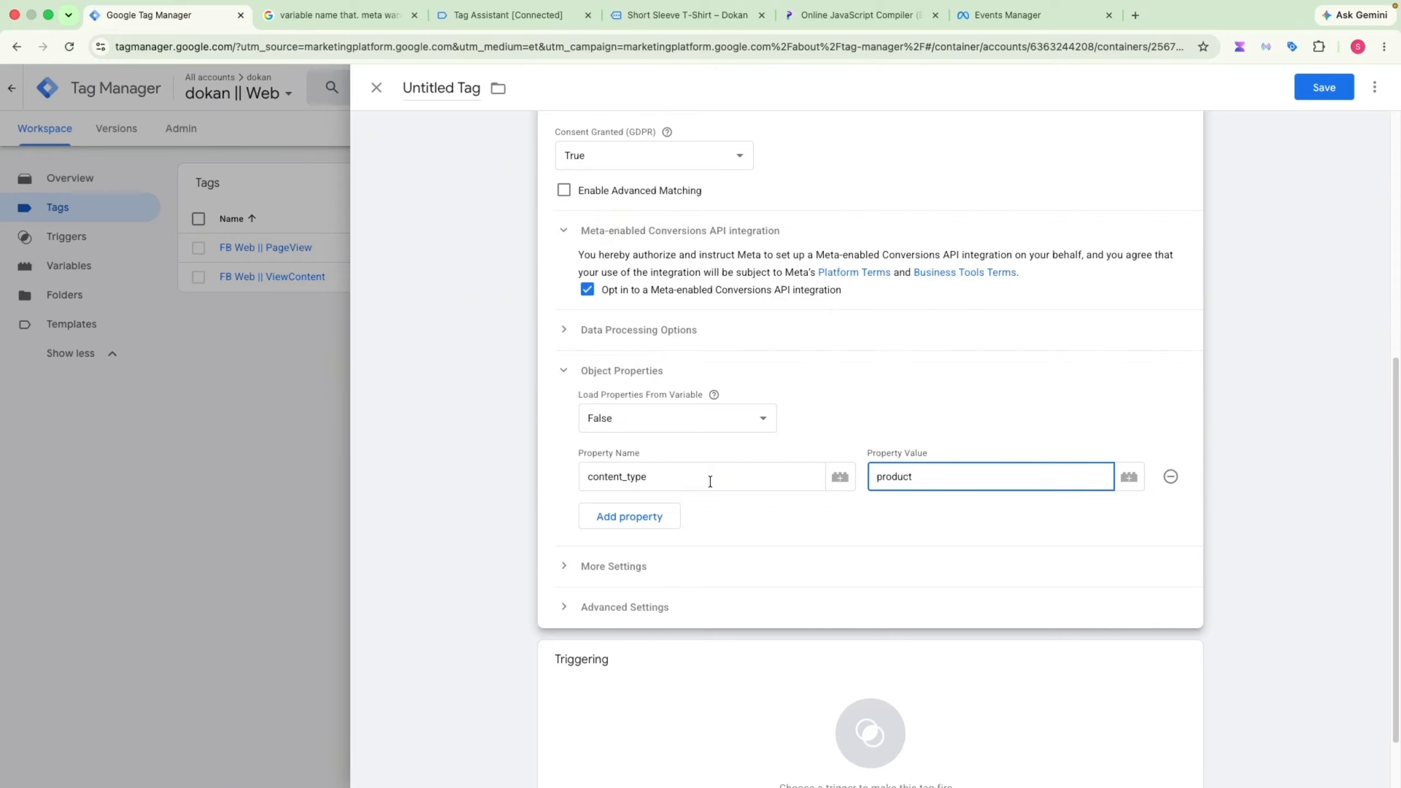
Add an object property named content_ids, as in the Google results, with the dlv-Item-id variable as value, and add another empty row
{"action": "left_click", "coordinate": [663, 19]}
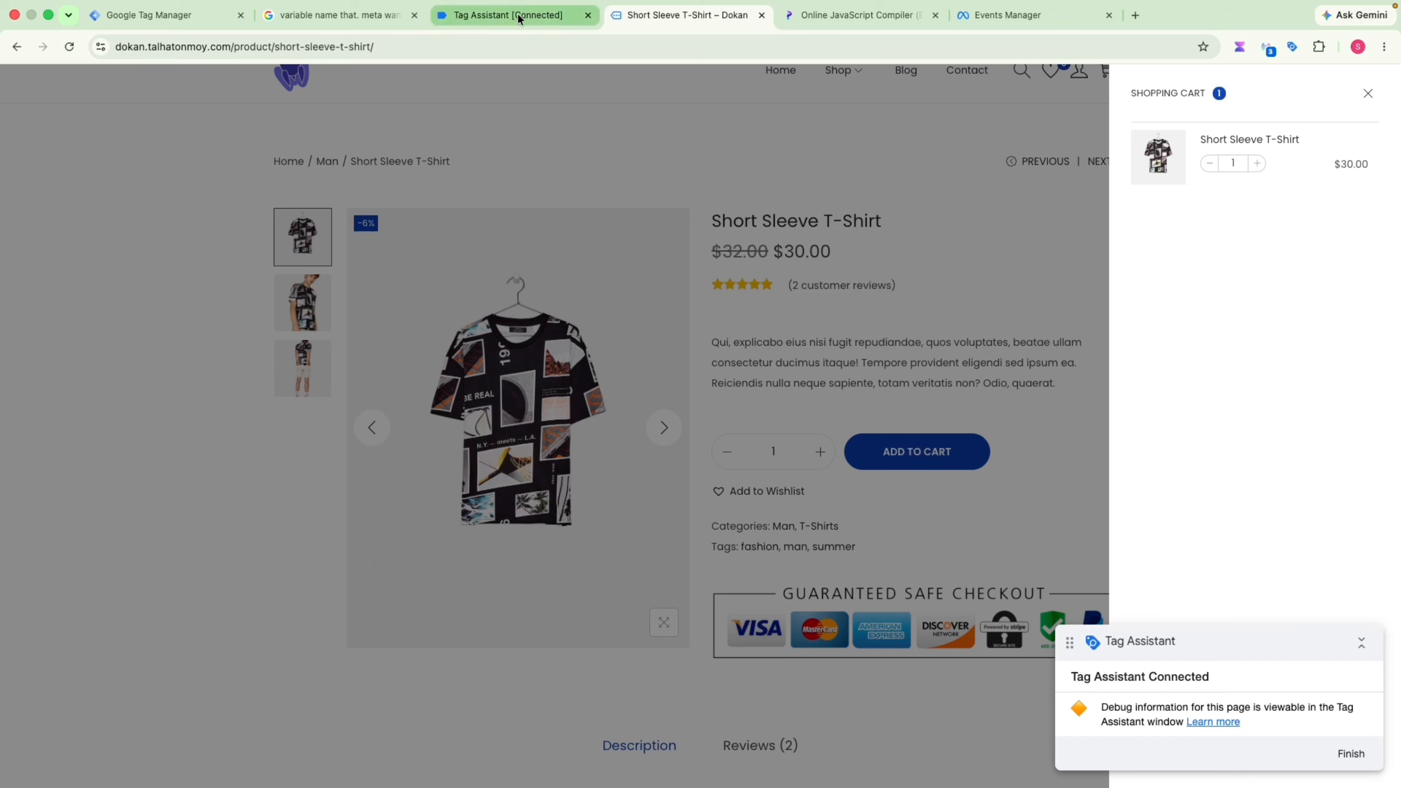
{"action": "left_click", "coordinate": [214, 19]}
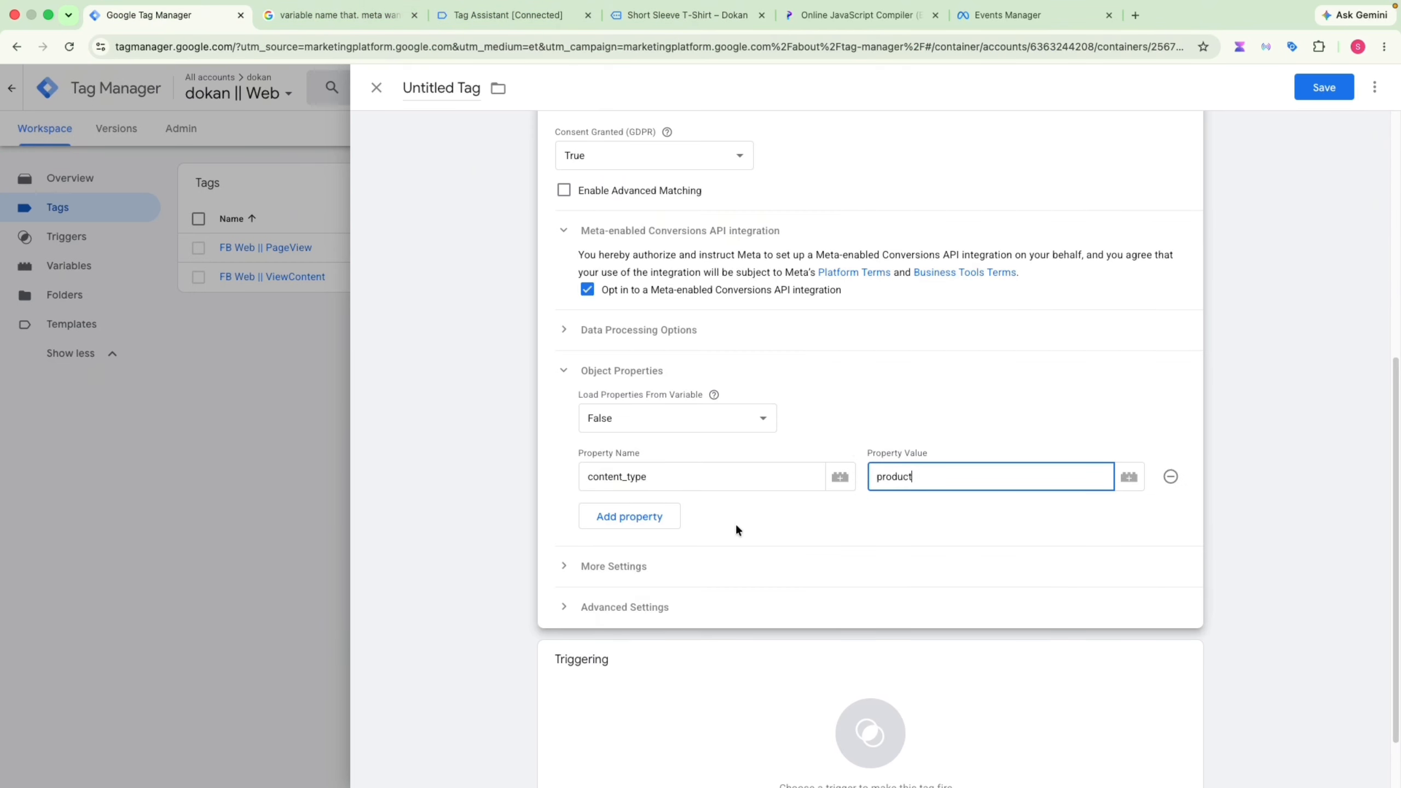
{"action": "left_click", "coordinate": [628, 516]}
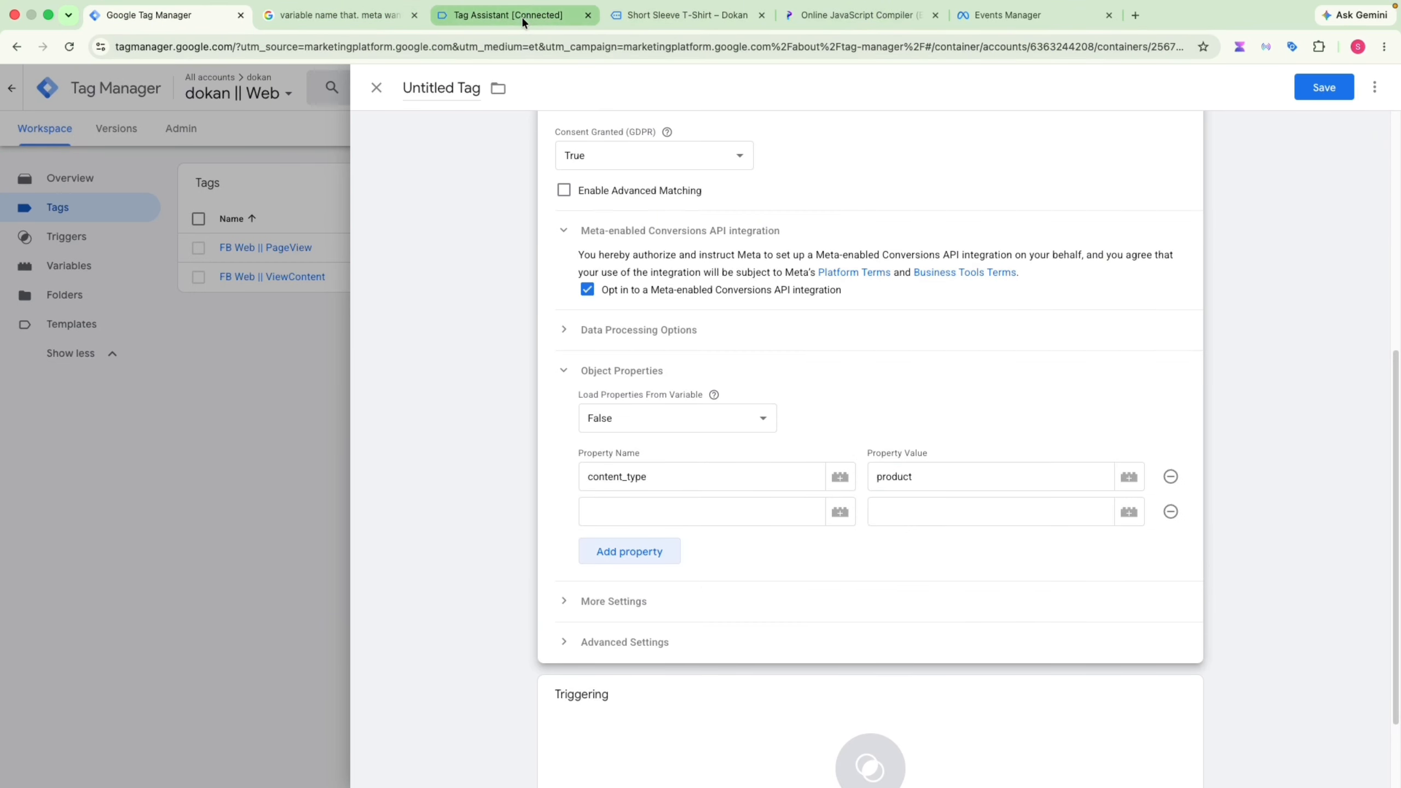
{"action": "left_click", "coordinate": [339, 13]}
{"action": "double_click", "coordinate": [207, 240]}
{"action": "key", "text": "super+c"}
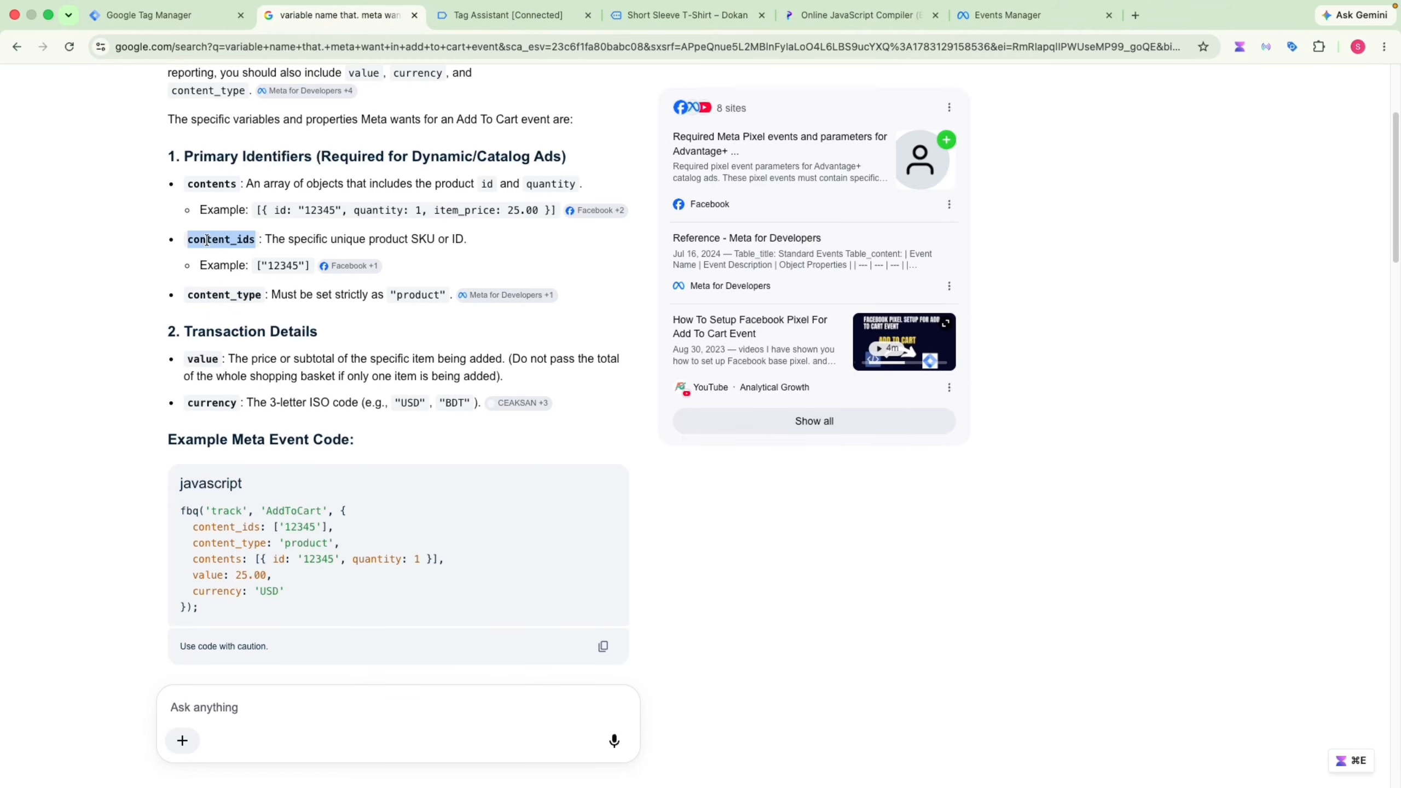
{"action": "left_click", "coordinate": [171, 22]}
{"action": "left_click", "coordinate": [717, 511]}
{"action": "key", "text": "super+v"}
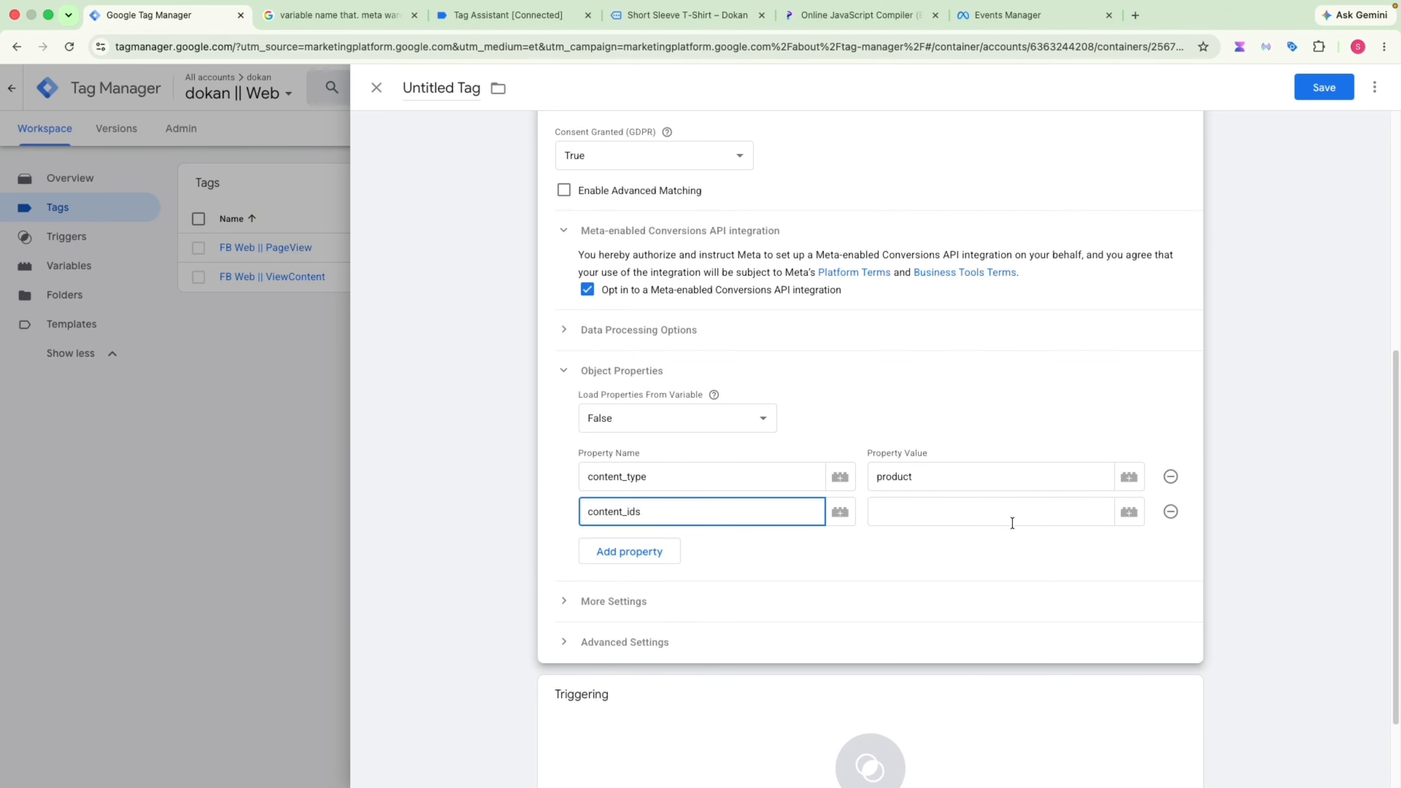
{"action": "left_click", "coordinate": [1129, 512]}
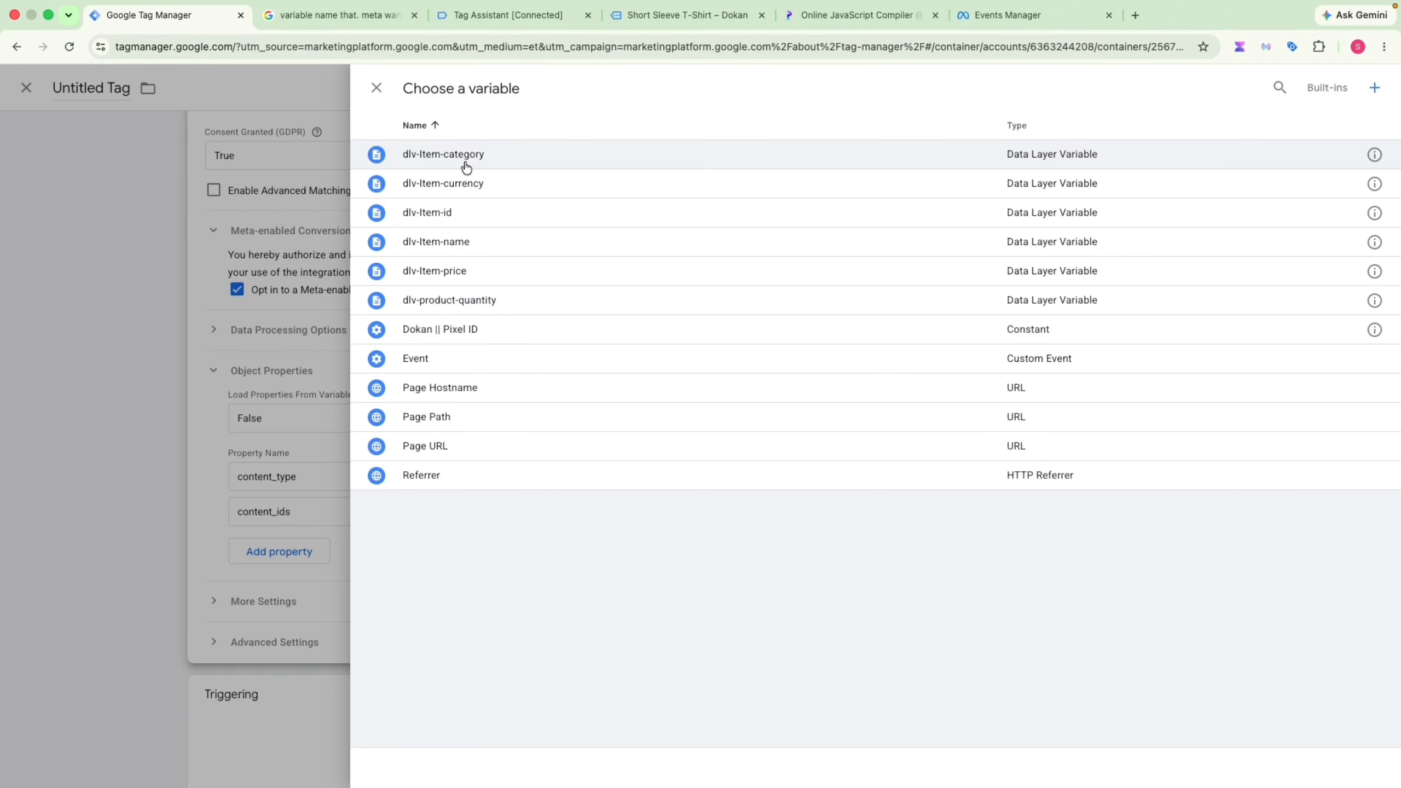
{"action": "left_click", "coordinate": [469, 213]}
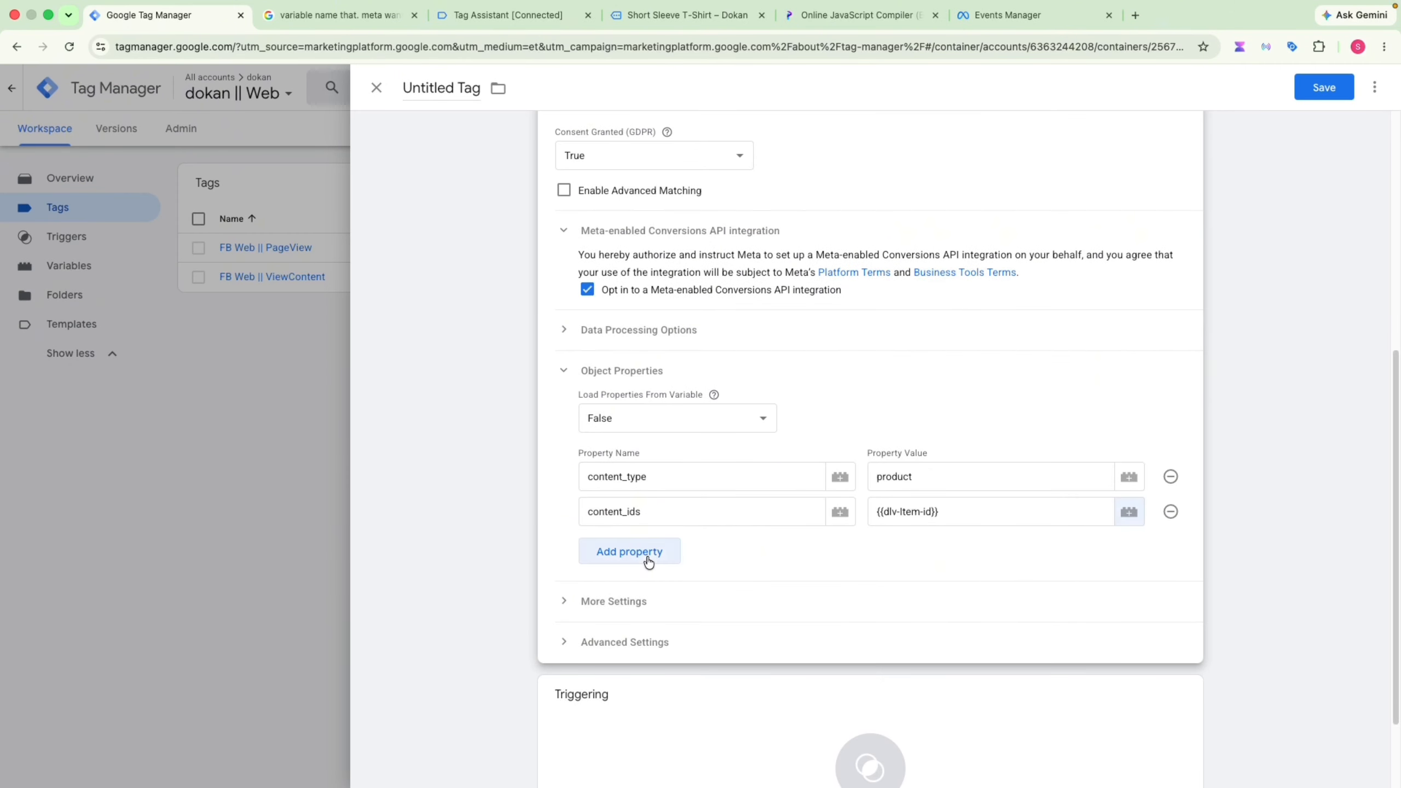
{"action": "left_click", "coordinate": [630, 551]}
In the Google results tab, ask the AI the follow-up "give me a list so that i could save it on my doc for future use"
{"action": "left_click", "coordinate": [339, 15]}
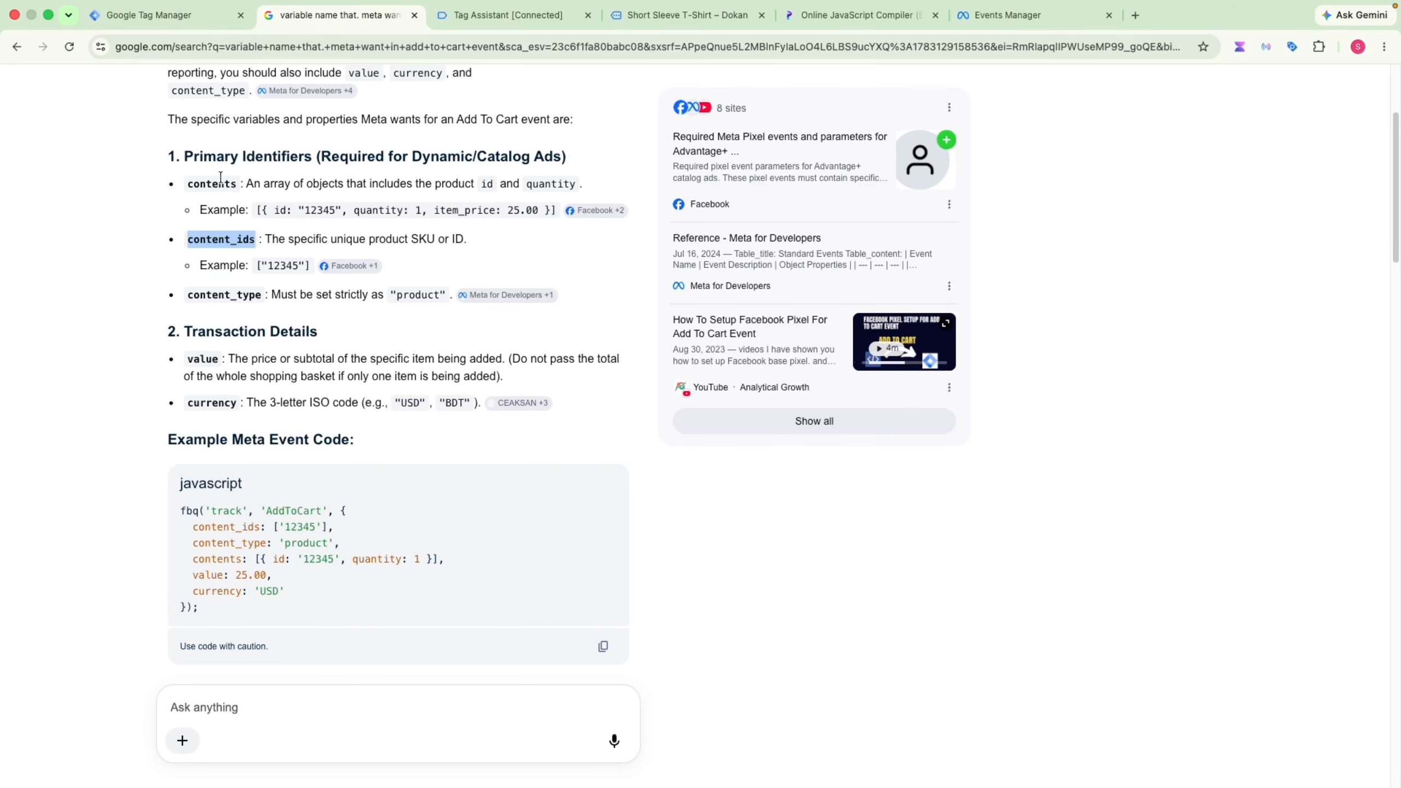
{"action": "scroll", "coordinate": [220, 177], "scroll_direction": "down", "scroll_amount": 7}
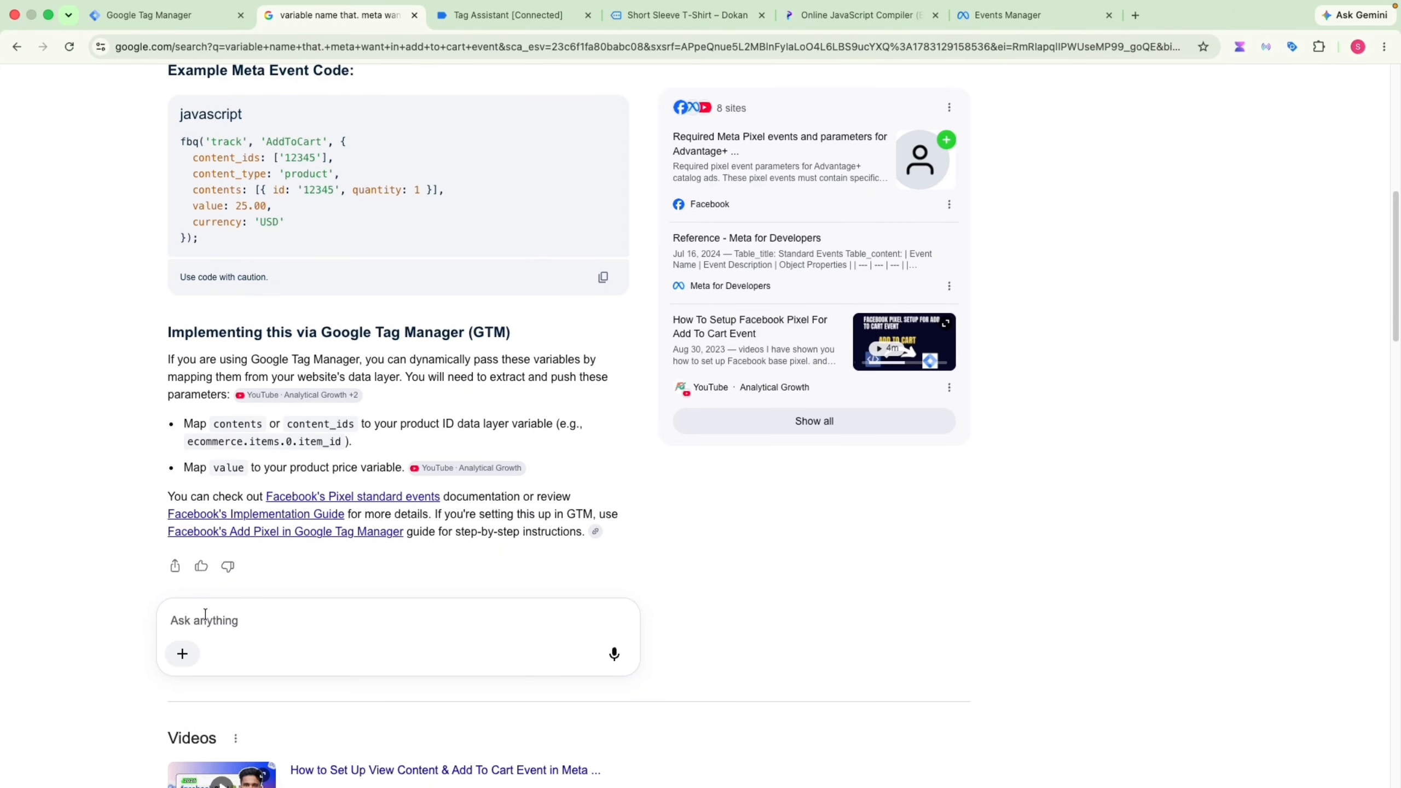
{"action": "type", "text": "give me a list"}
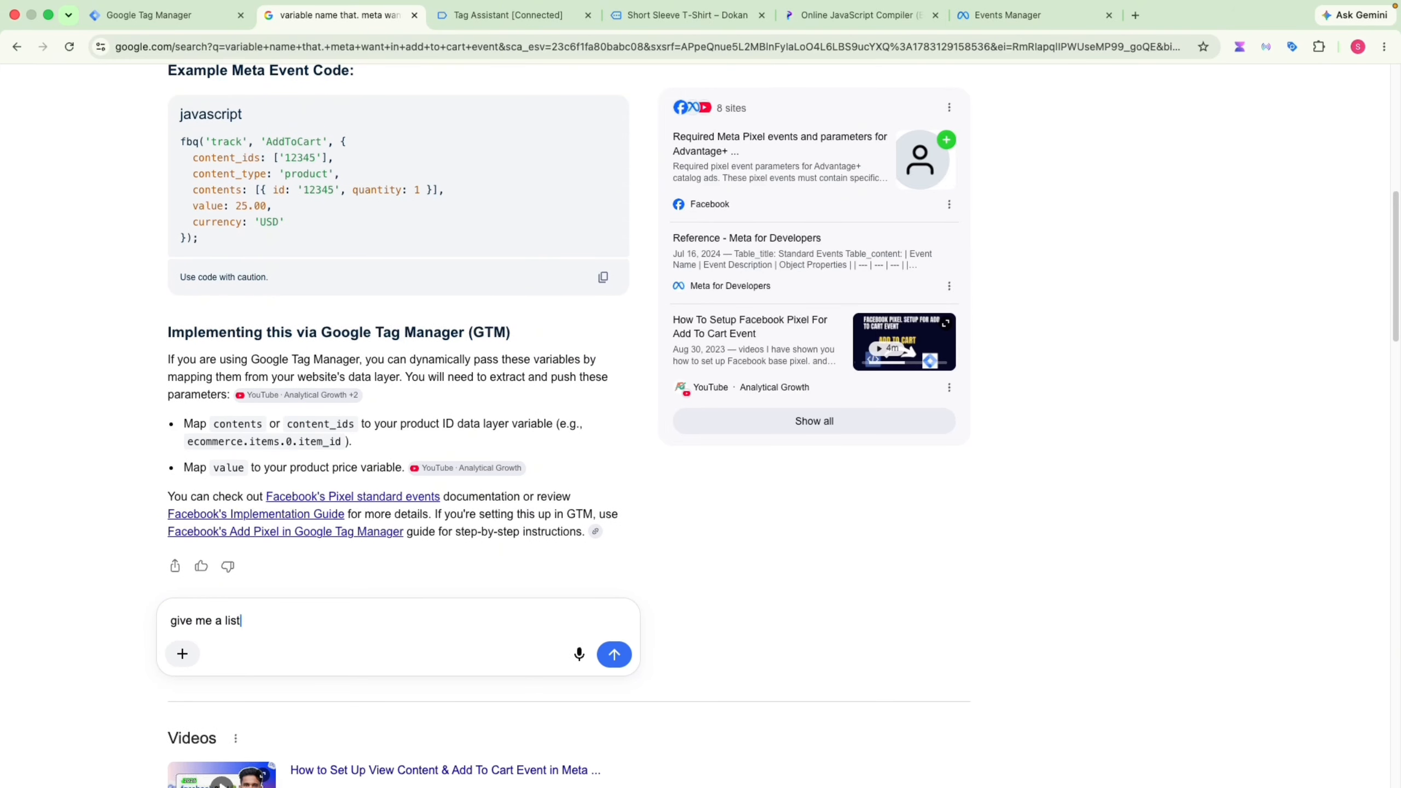
{"action": "type", "text": " sp"}
{"action": "type", "text": " that i could sa"}
{"action": "type", "text": "ve it on "}
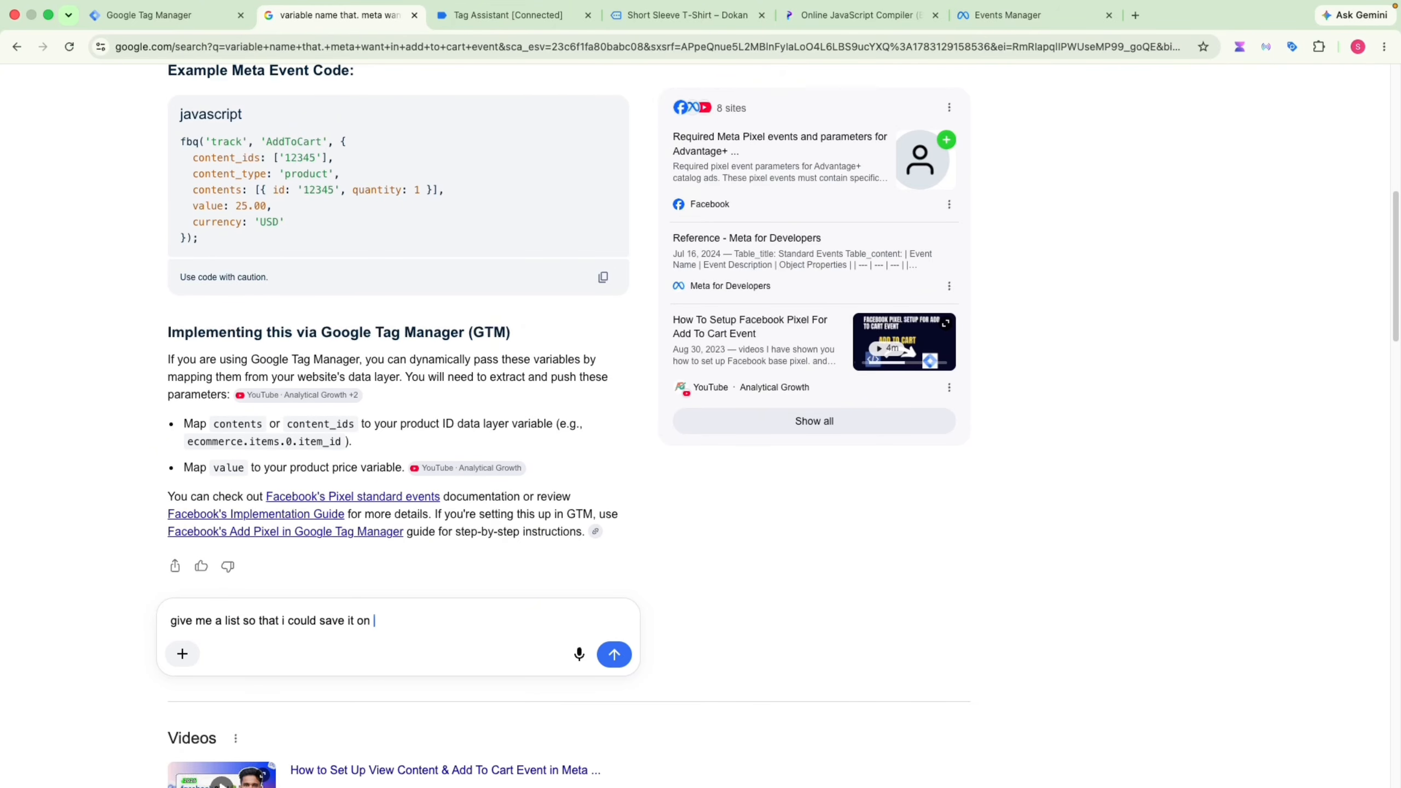
{"action": "type", "text": "my doc fo"}
{"action": "key", "text": "BackSpace"}
{"action": "type", "text": "future use"}
{"action": "key", "text": "Return"}
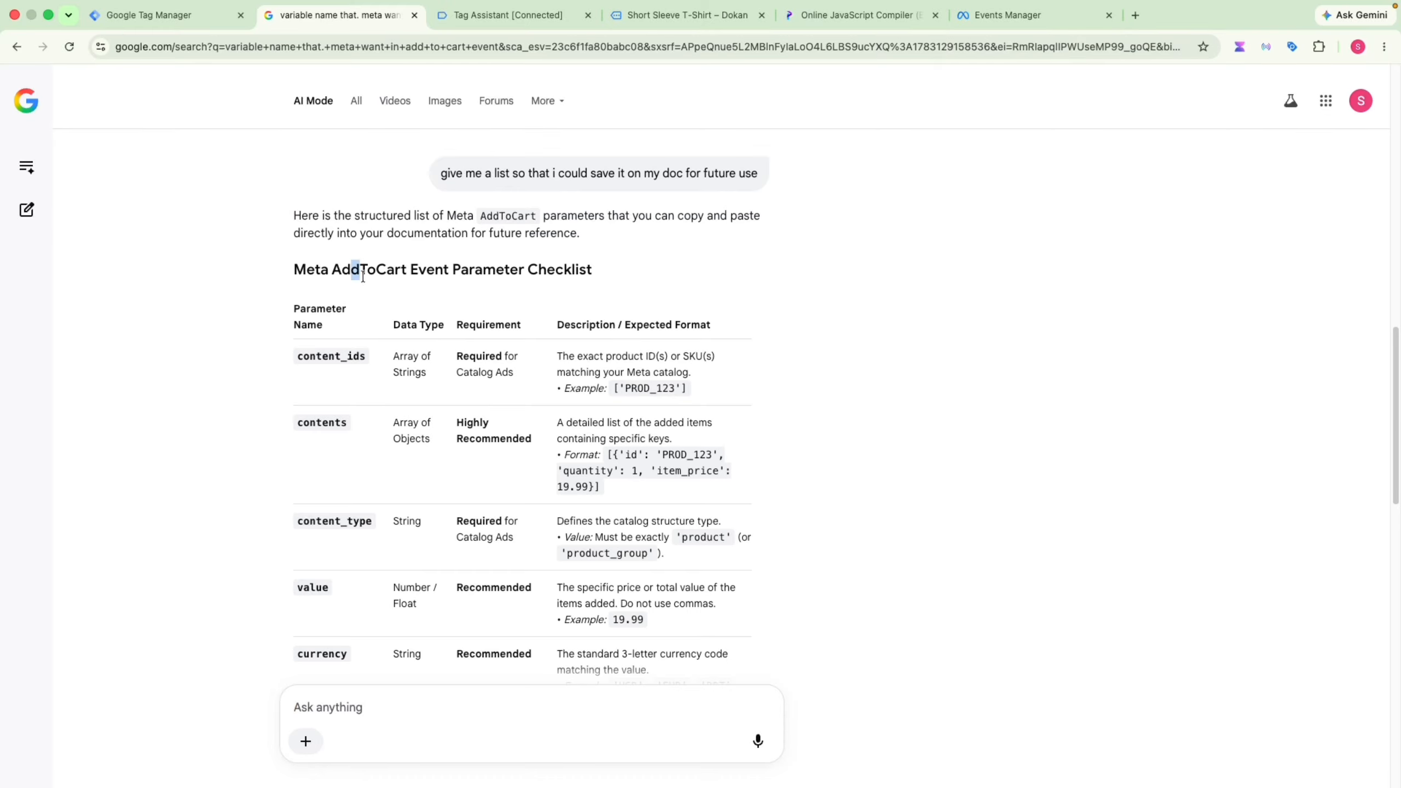
Examine the Meta AddToCart parameter checklist in the AI answer, going through content_ids, contents, content_type, value and currency
{"action": "scroll", "coordinate": [664, 322], "scroll_direction": "down", "scroll_amount": 10}
{"action": "scroll", "coordinate": [665, 316], "scroll_direction": "up", "scroll_amount": 10}
{"action": "scroll", "coordinate": [665, 320], "scroll_direction": "down", "scroll_amount": 3}
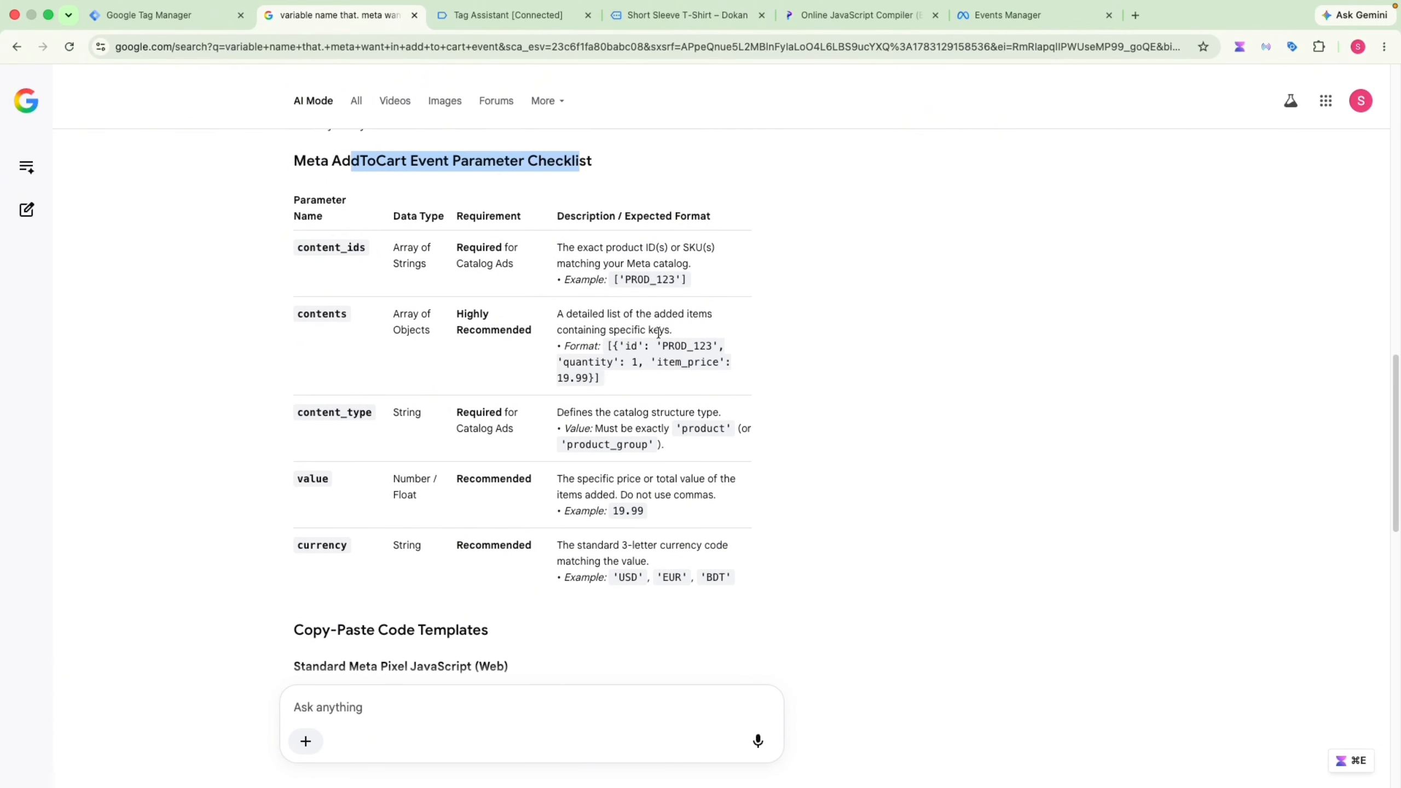
{"action": "double_click", "coordinate": [331, 248]}
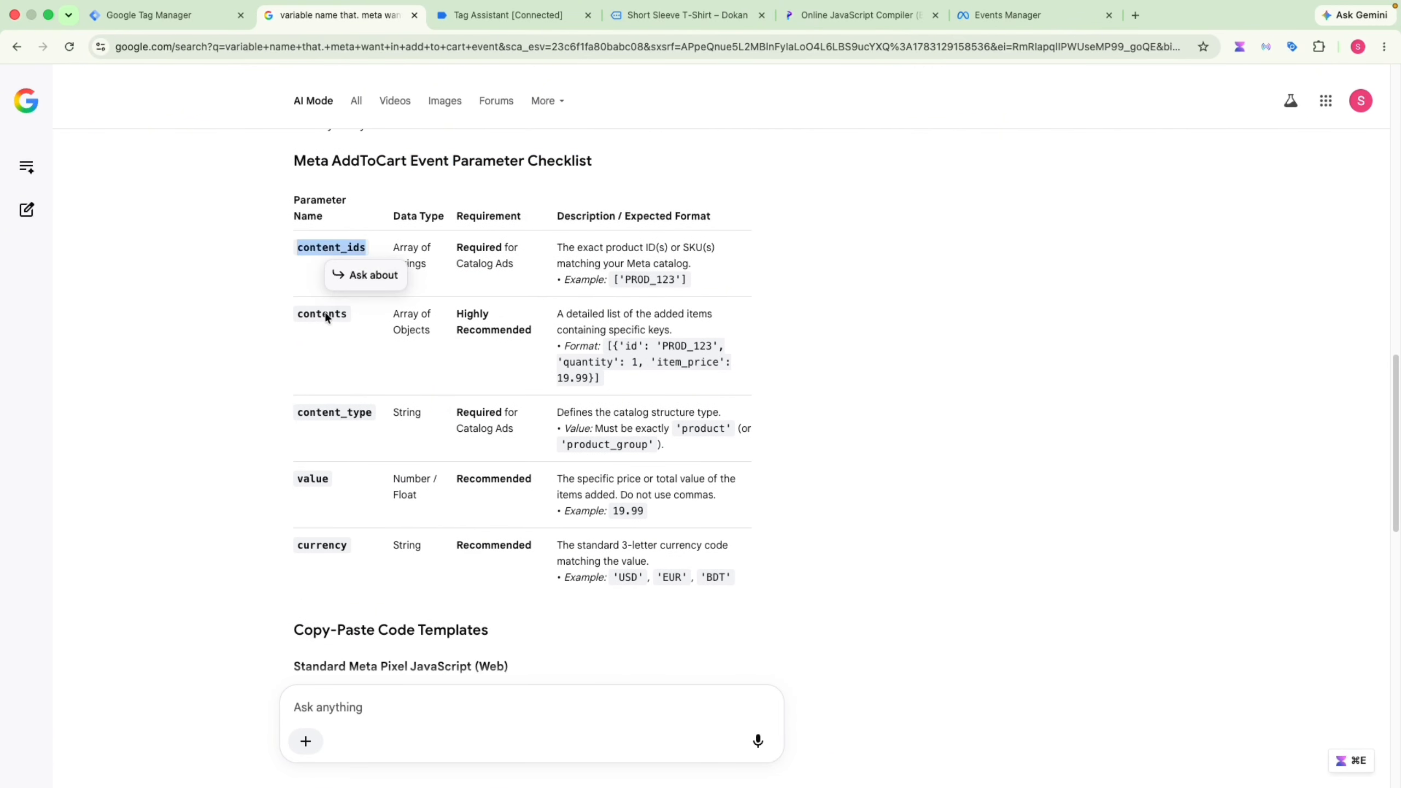
{"action": "double_click", "coordinate": [321, 313]}
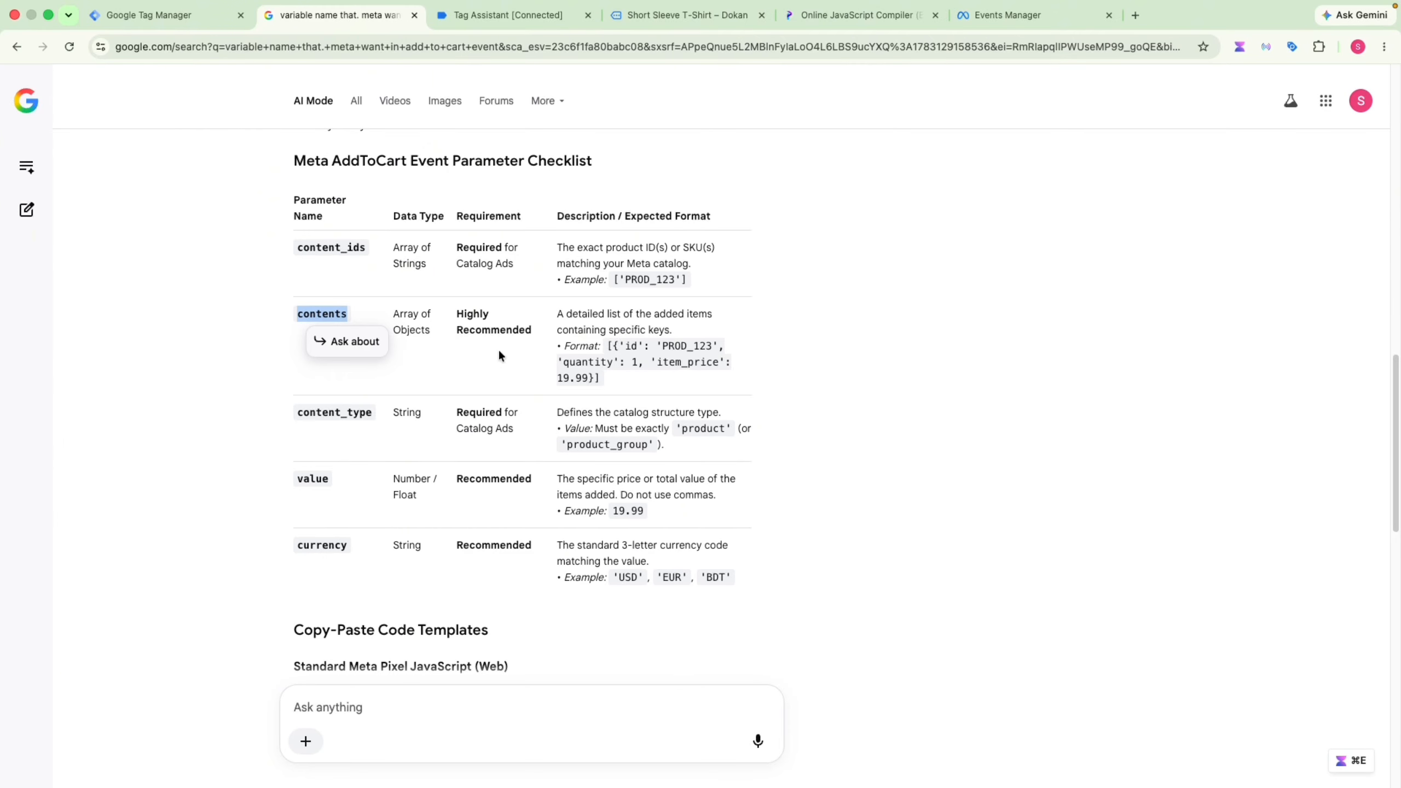
{"action": "left_click", "coordinate": [591, 316]}
{"action": "left_click_drag", "start_coordinate": [450, 317], "coordinate": [634, 315]}
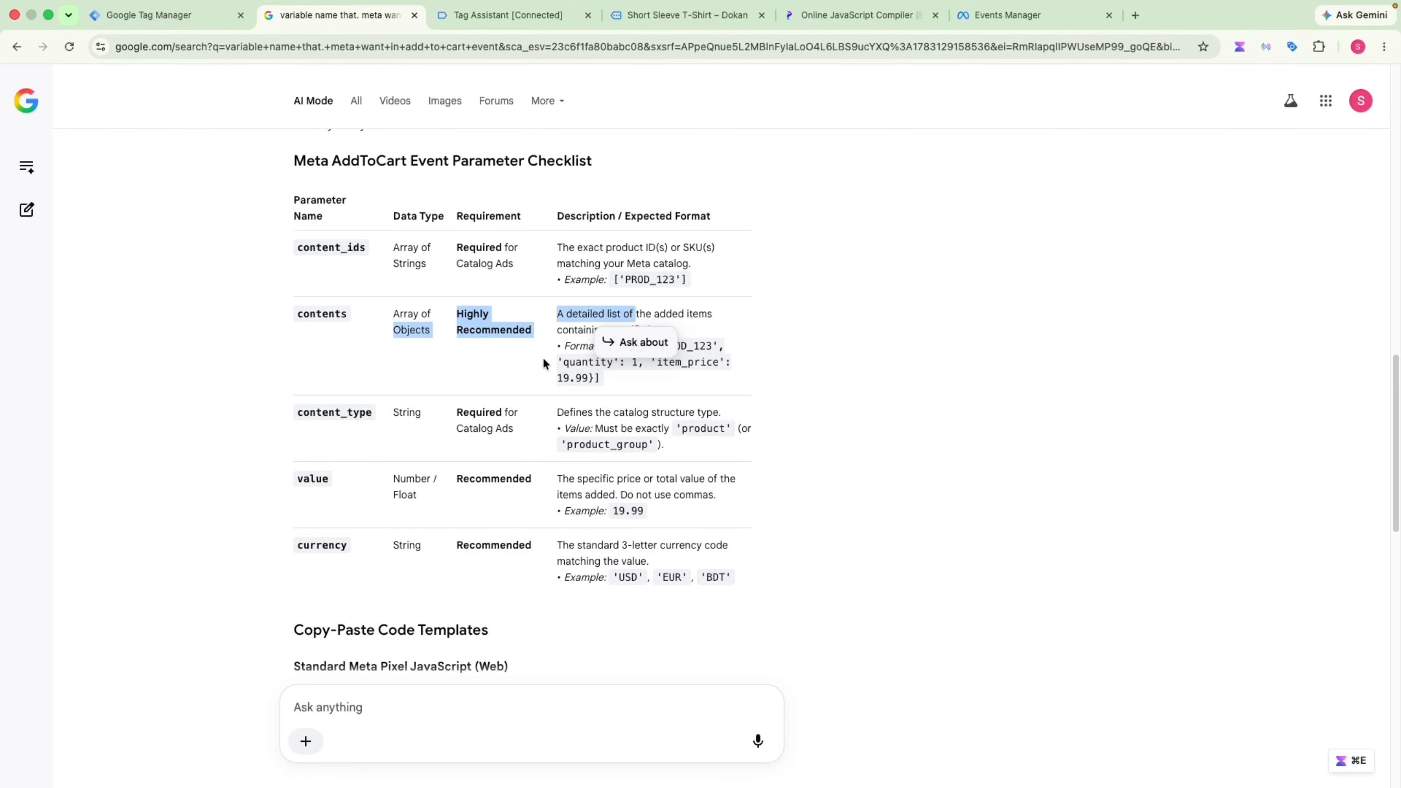
{"action": "left_click", "coordinate": [543, 362]}
{"action": "double_click", "coordinate": [309, 412]}
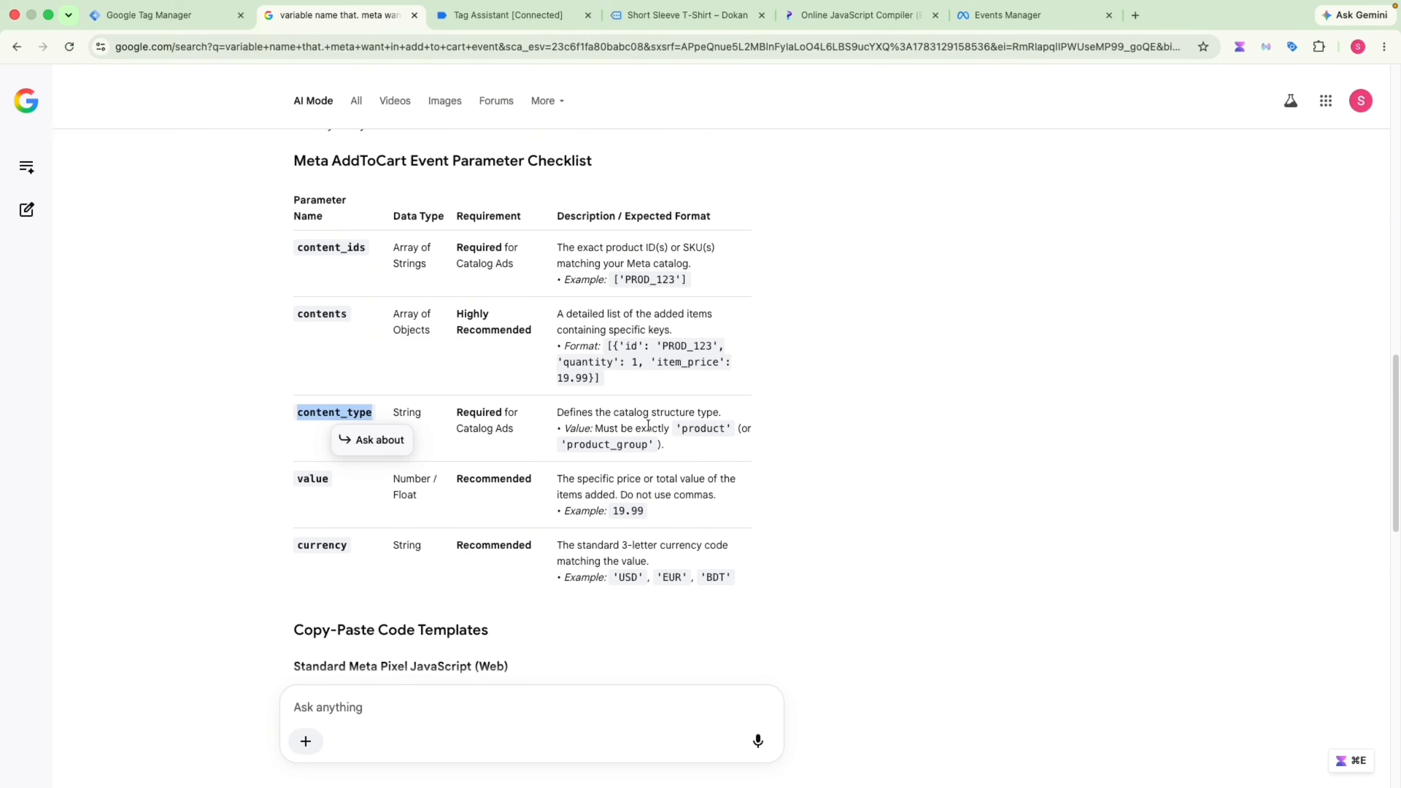
{"action": "double_click", "coordinate": [307, 479]}
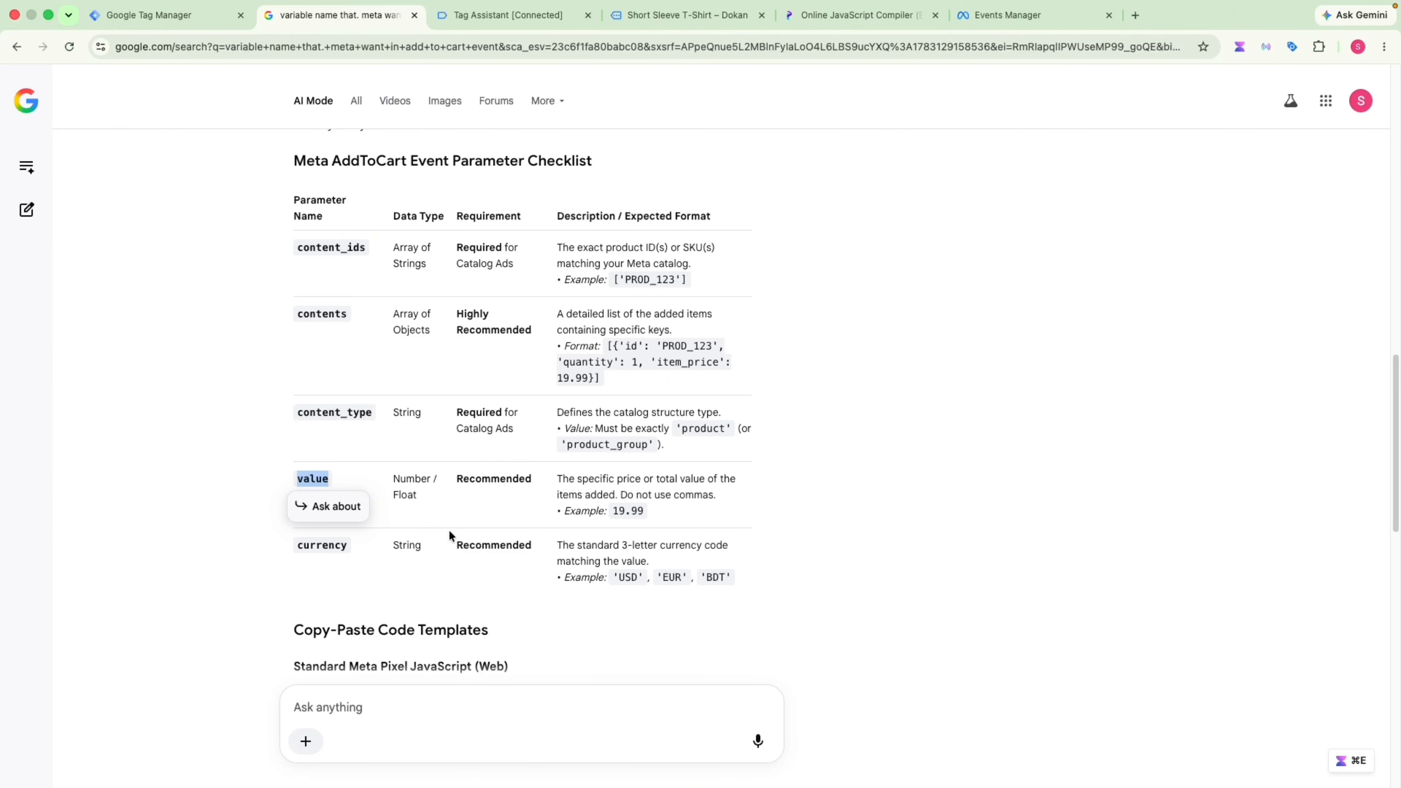
{"action": "double_click", "coordinate": [327, 546]}
Copy the parameter name value from the checklist into the tag's empty object property and assign it the dlv-Item-price variable
{"action": "double_click", "coordinate": [308, 479]}
{"action": "key", "text": "super+c"}
{"action": "left_click", "coordinate": [215, 14]}
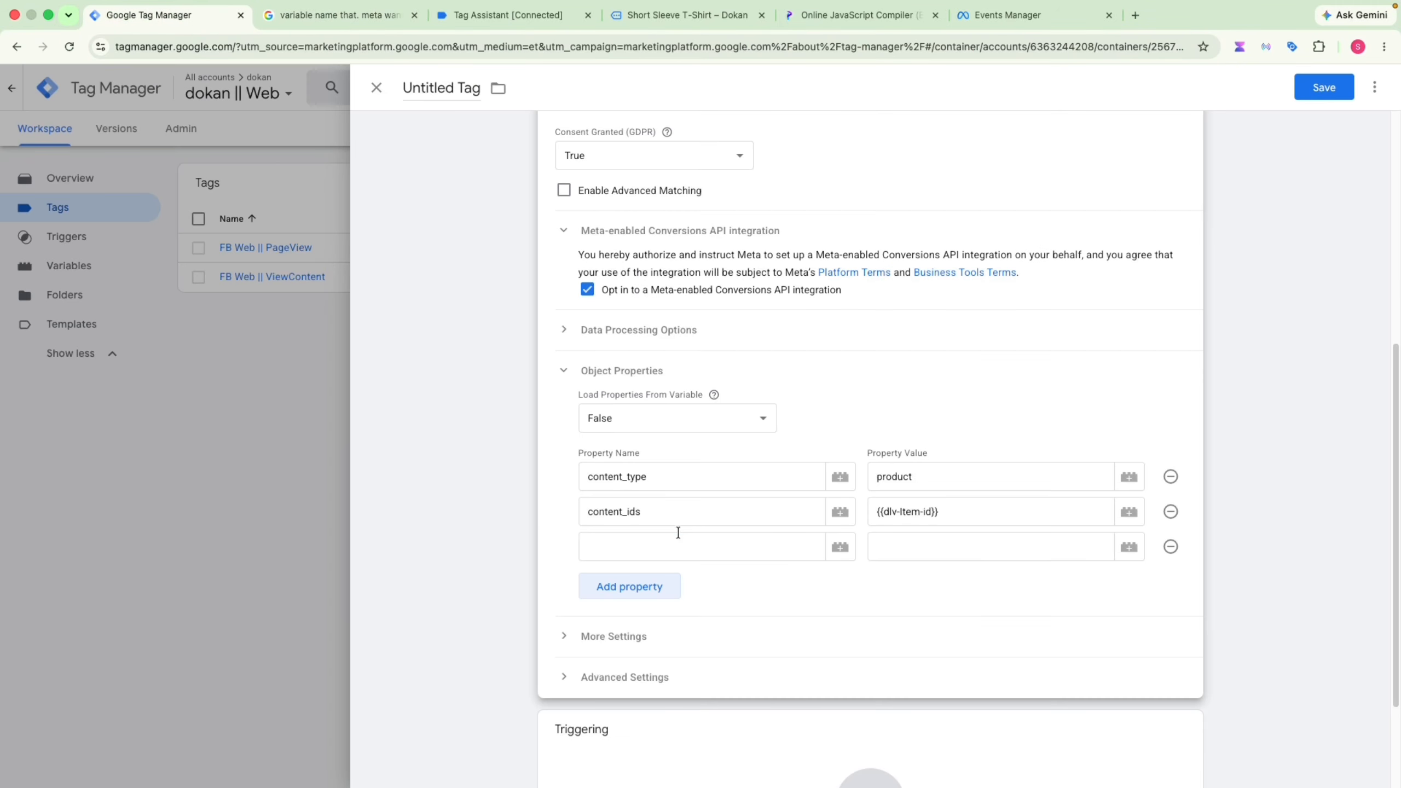
{"action": "left_click", "coordinate": [717, 546]}
{"action": "key", "text": "super+v"}
{"action": "left_click", "coordinate": [1129, 547]}
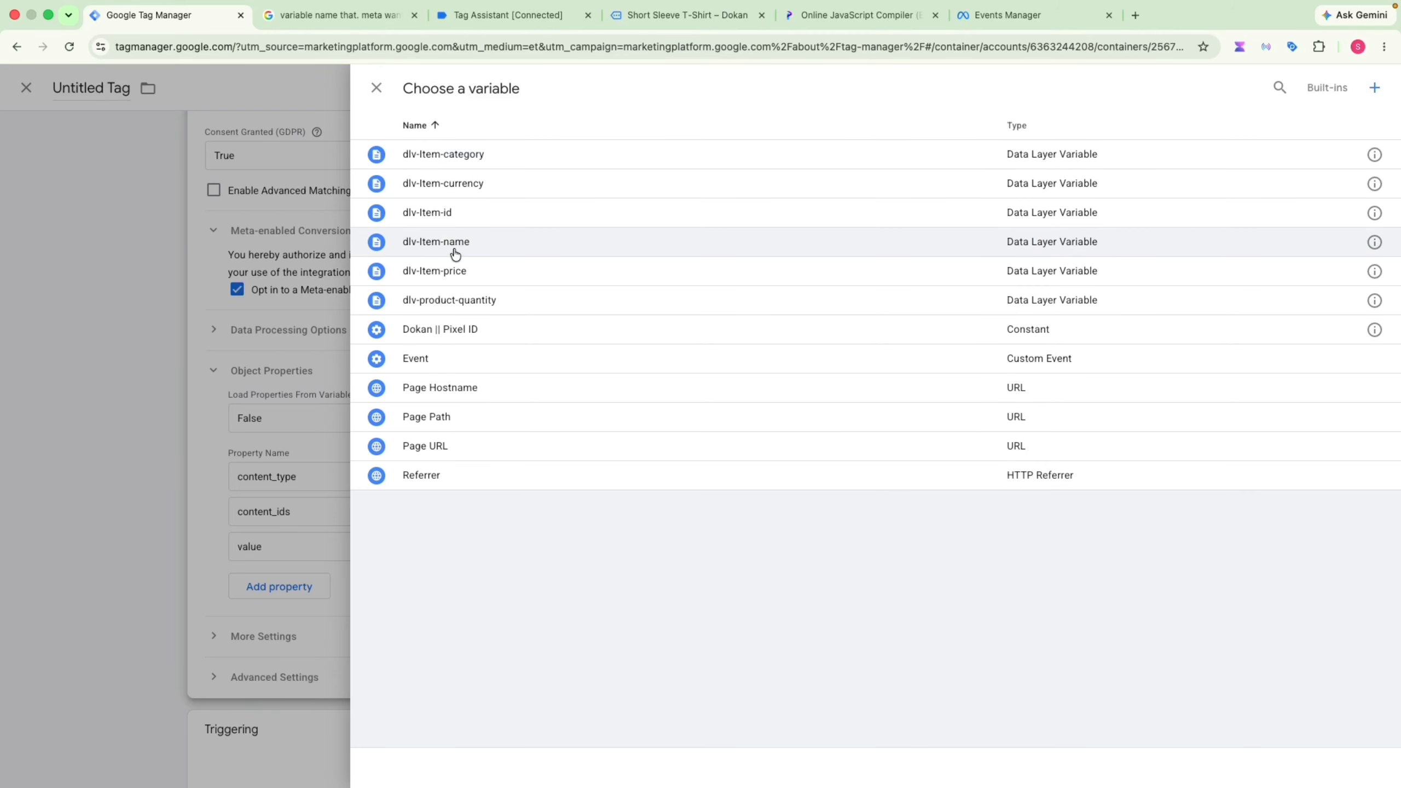
{"action": "left_click", "coordinate": [465, 268]}
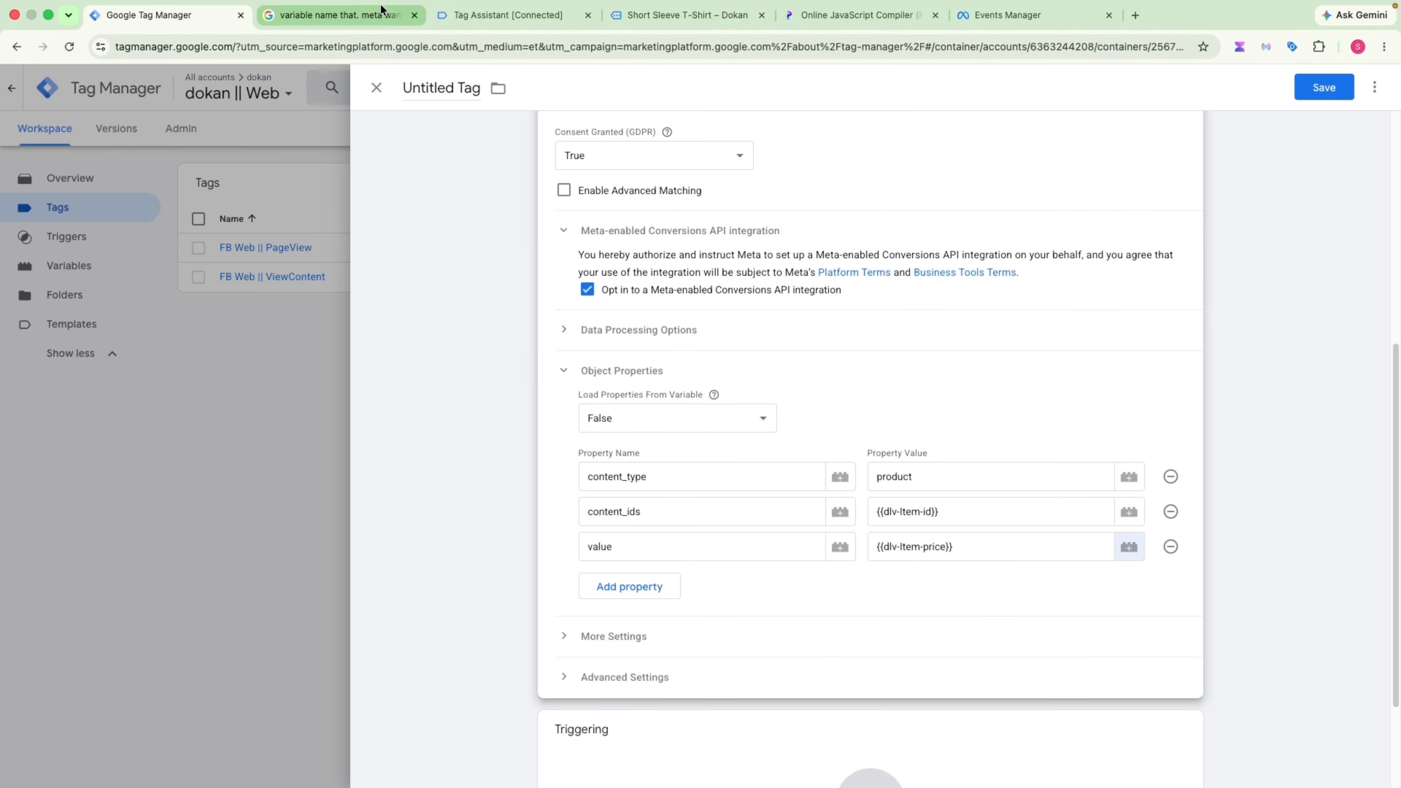
Copy the parameter name currency from the checklist into a new object property and assign it the dlv-Item-currency variable
{"action": "left_click", "coordinate": [340, 15]}
{"action": "double_click", "coordinate": [335, 545]}
{"action": "key", "text": "ctrl+c"}
{"action": "key", "text": "ctrl+shift+Tab"}
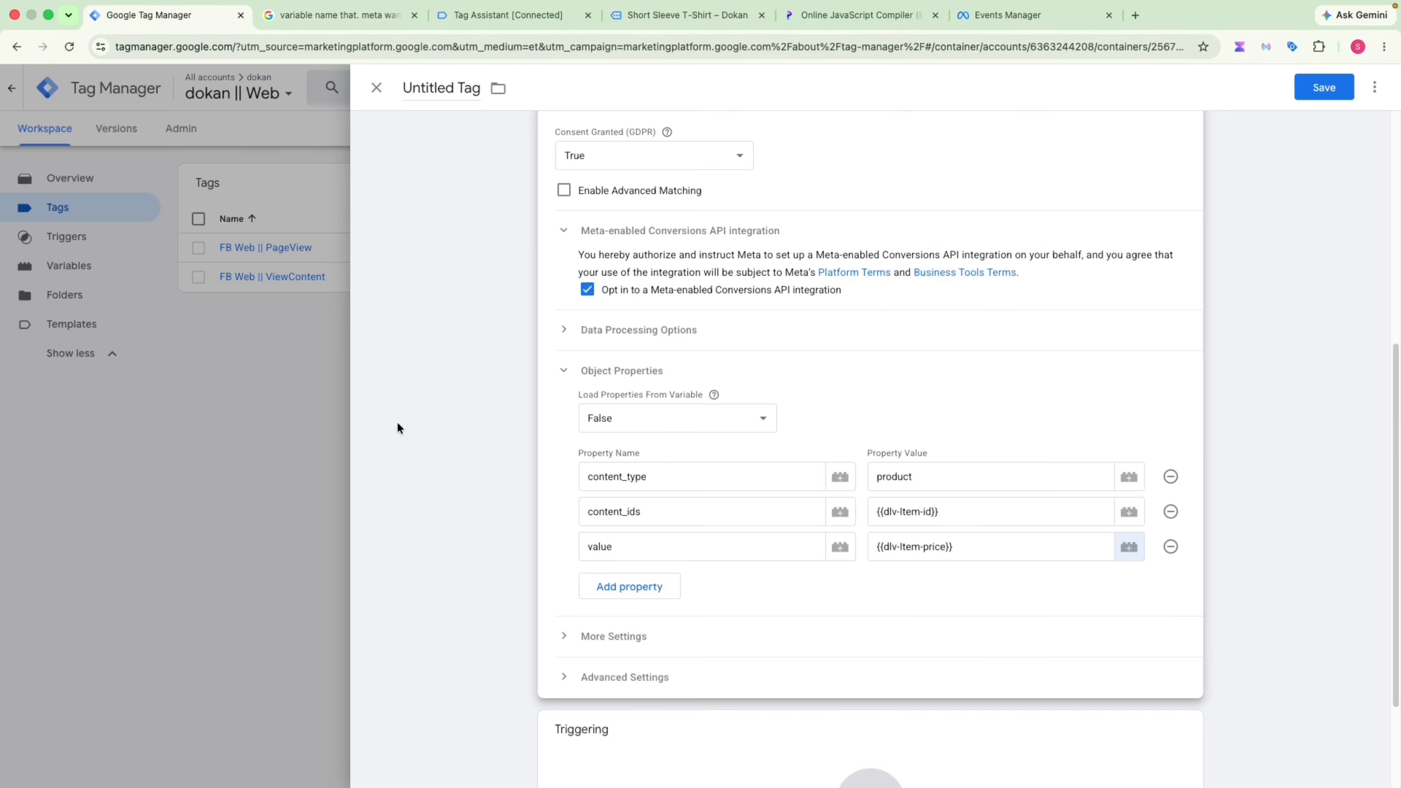
{"action": "left_click", "coordinate": [632, 585]}
{"action": "left_click", "coordinate": [641, 590]}
{"action": "key", "text": "ctrl+v"}
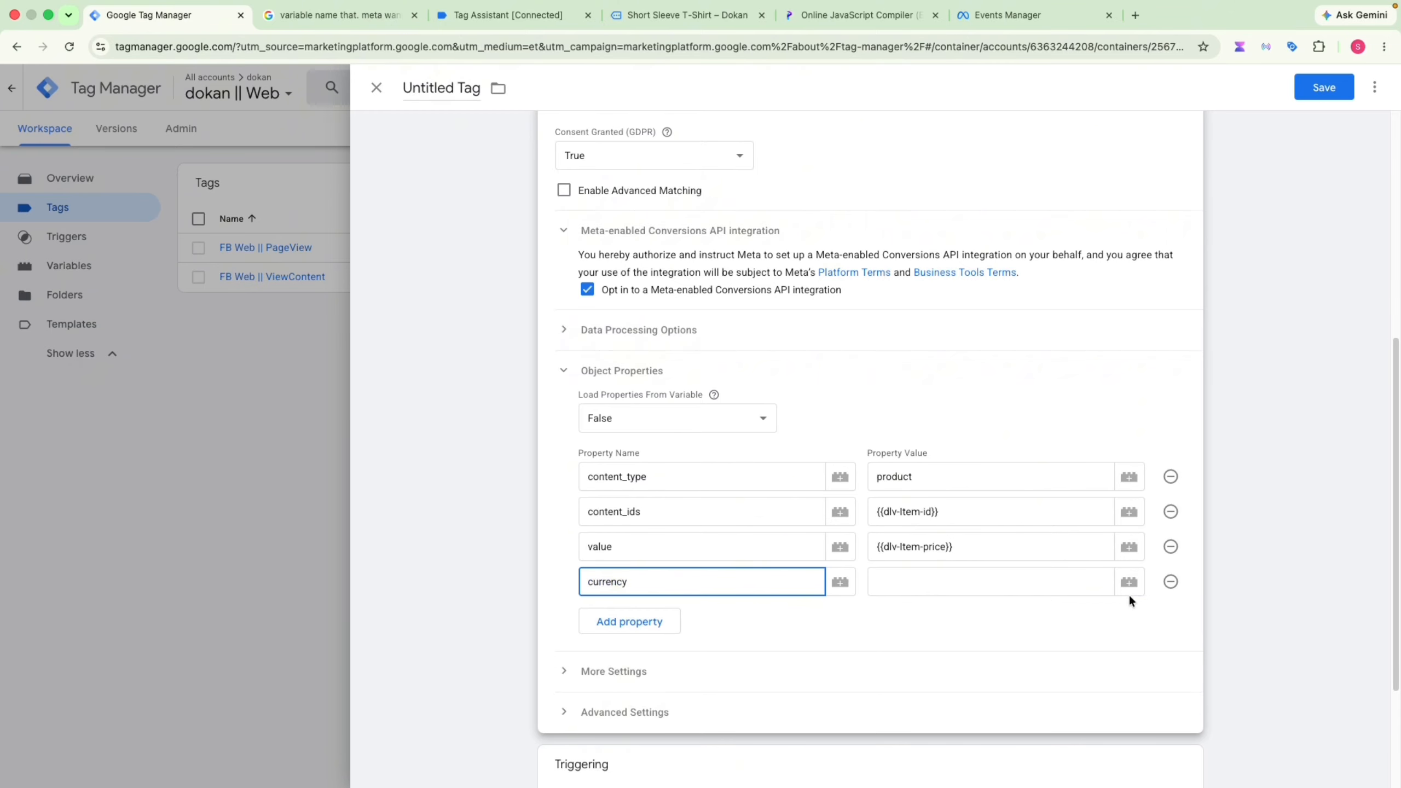
{"action": "left_click", "coordinate": [1128, 584]}
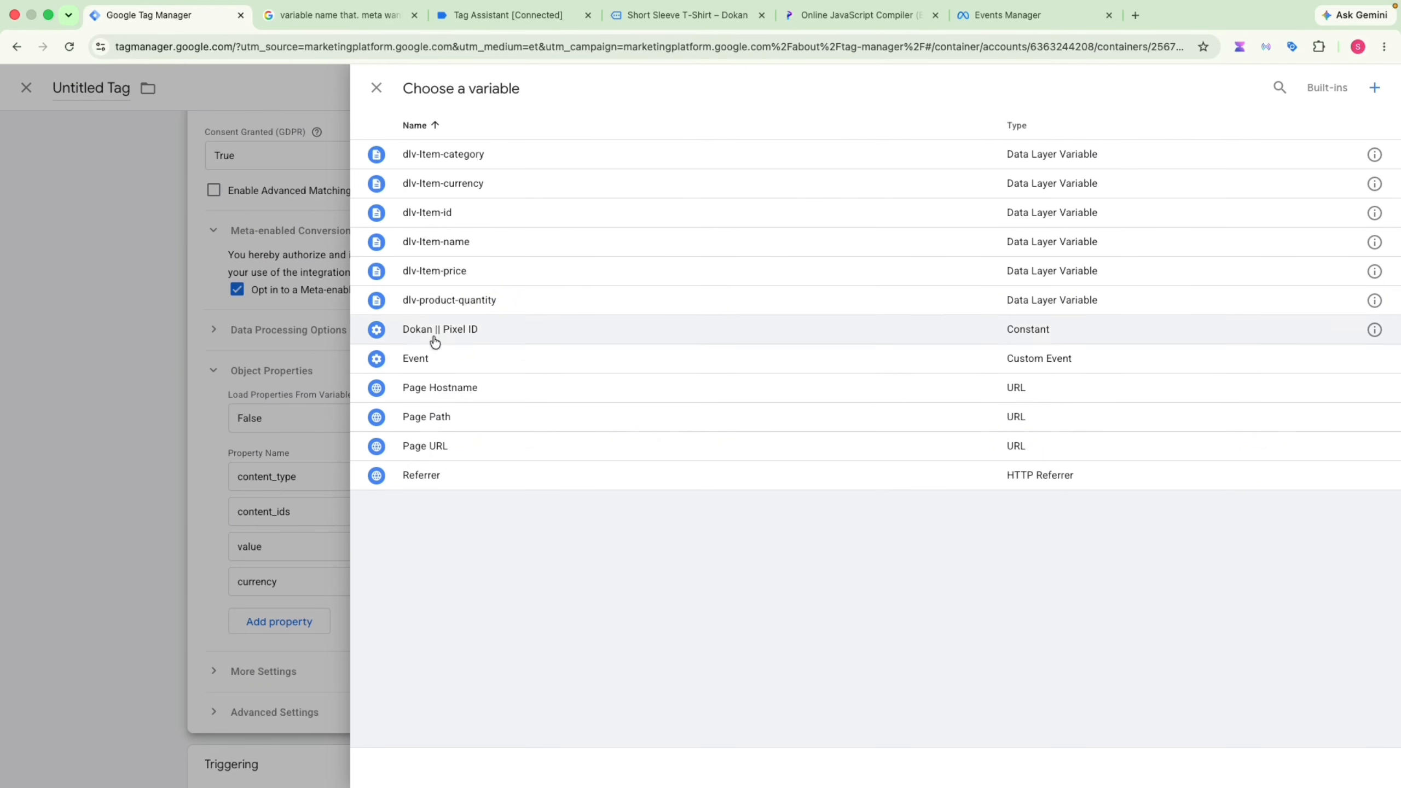
{"action": "left_click", "coordinate": [443, 183]}
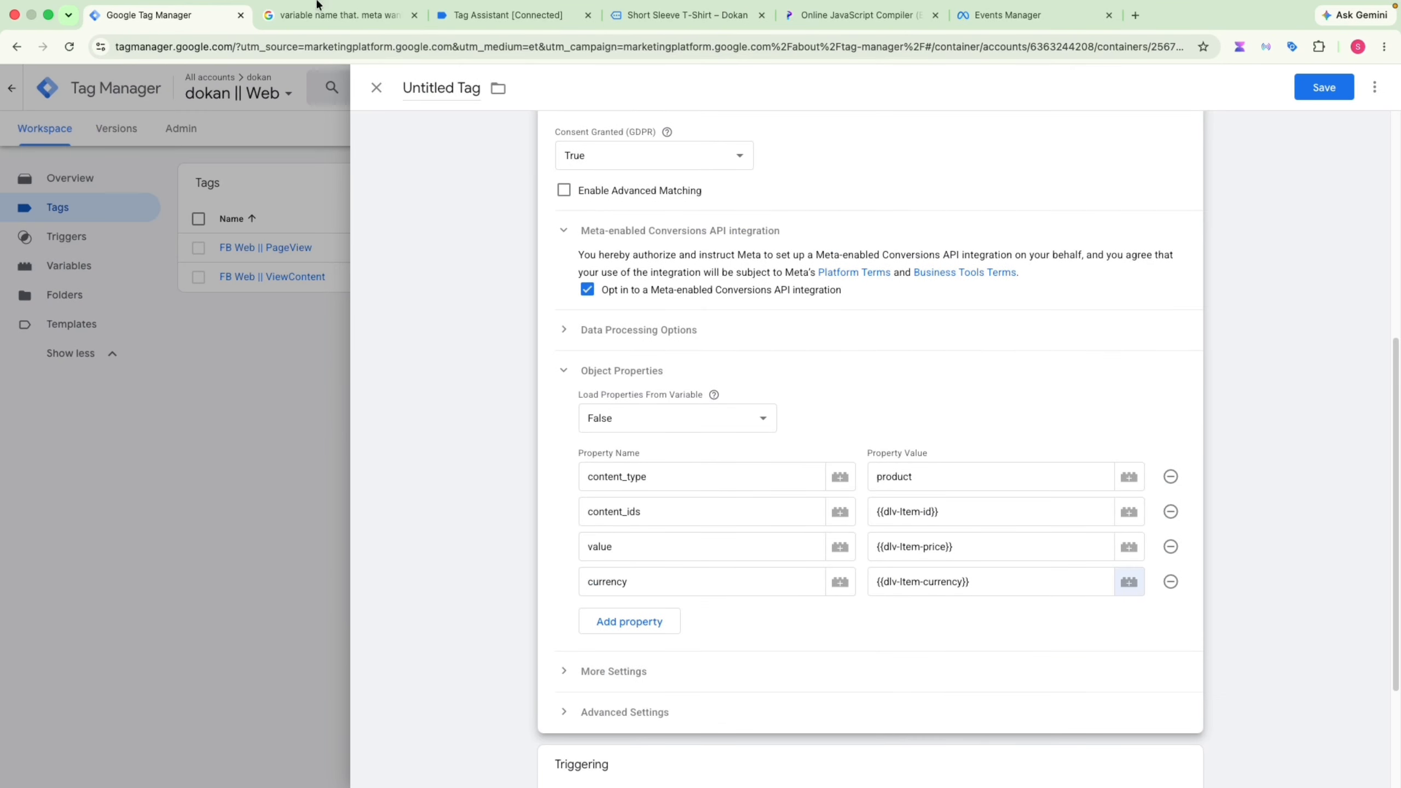
Review the AddToCart parameter checklist and its code template in the Google tab again for parameters still missing from the tag
{"action": "left_click", "coordinate": [317, 11]}
{"action": "scroll", "coordinate": [641, 382], "scroll_direction": "down", "scroll_amount": 5}
{"action": "scroll", "coordinate": [640, 381], "scroll_direction": "up", "scroll_amount": 3}
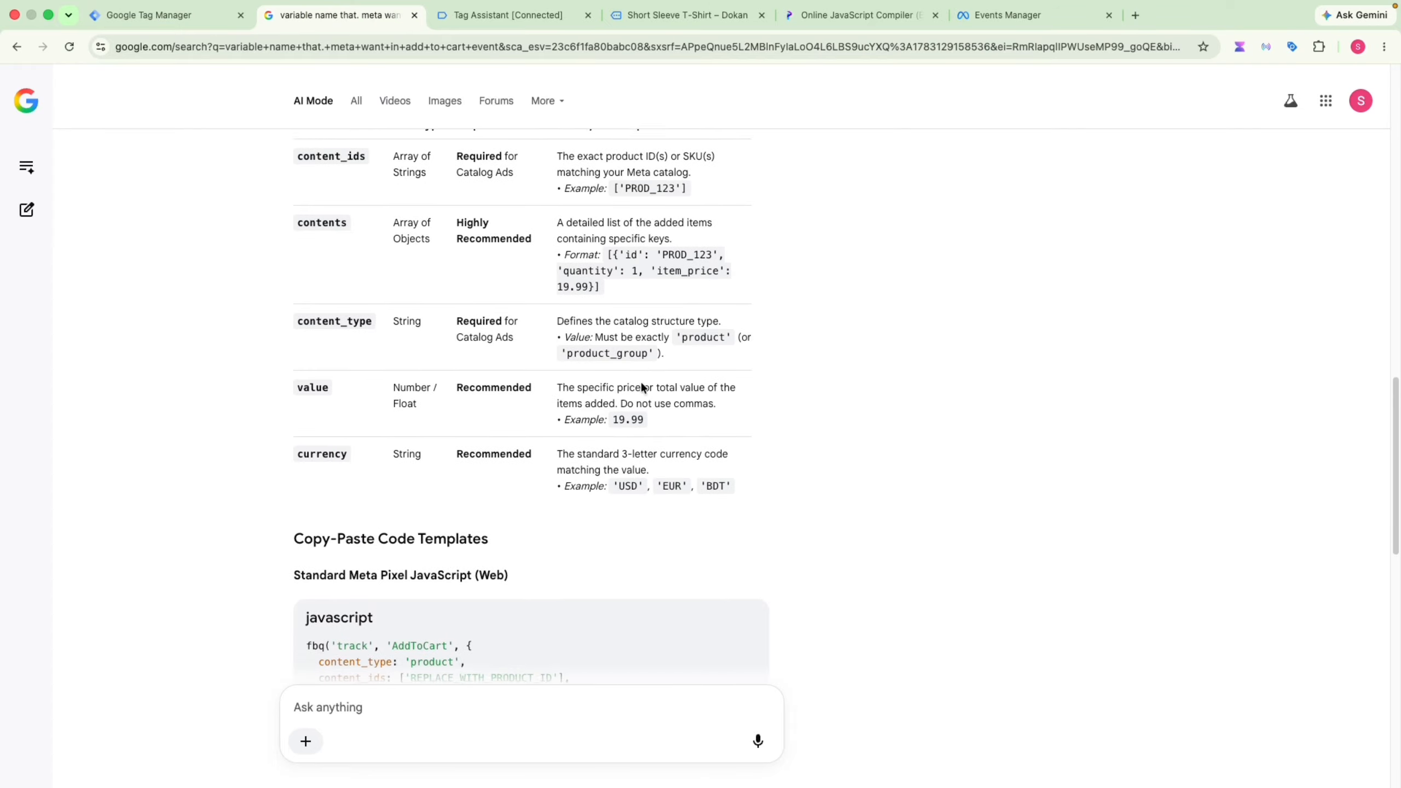
{"action": "scroll", "coordinate": [641, 381], "scroll_direction": "up", "scroll_amount": 4}
{"action": "double_click", "coordinate": [330, 427]}
{"action": "scroll", "coordinate": [544, 448], "scroll_direction": "down", "scroll_amount": 5}
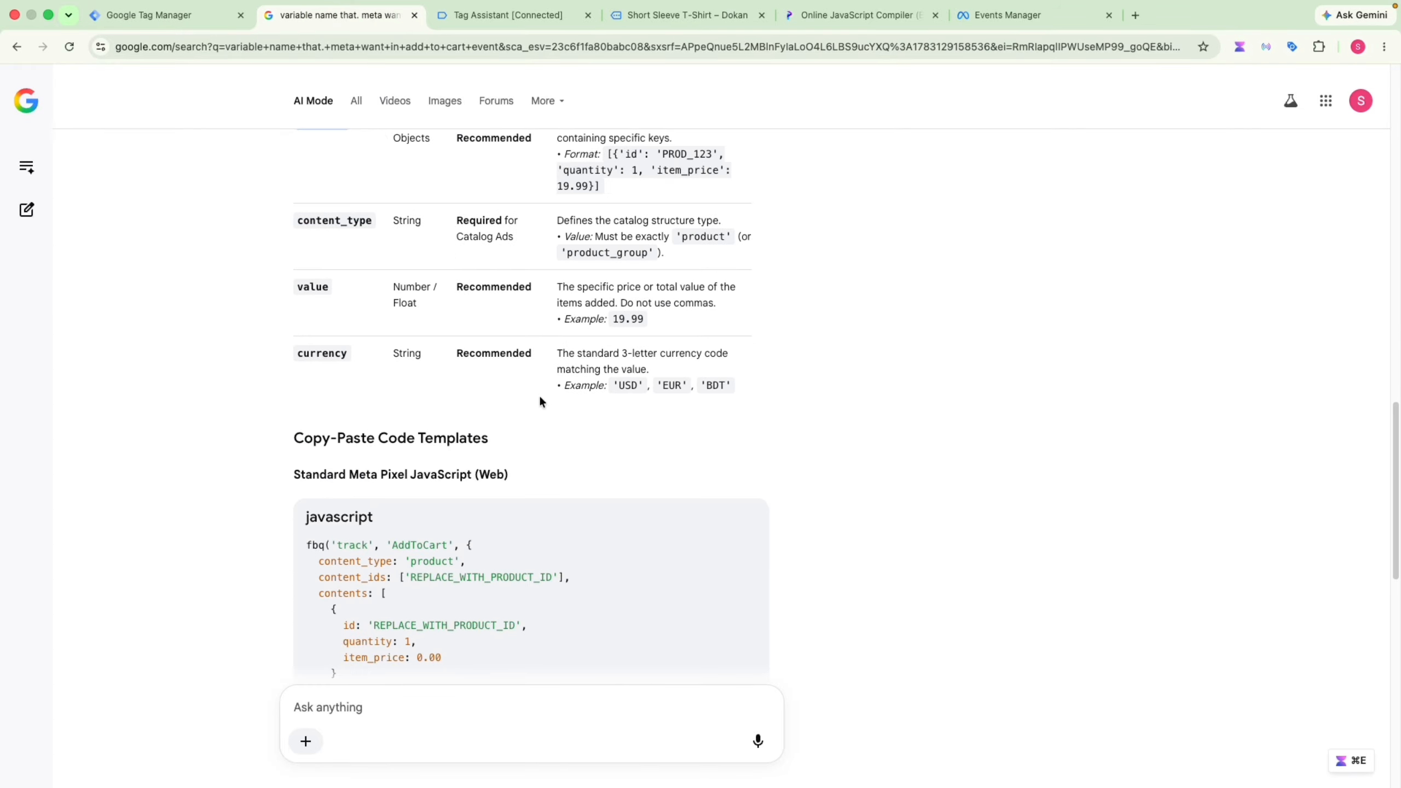
{"action": "scroll", "coordinate": [497, 216], "scroll_direction": "up", "scroll_amount": 1}
{"action": "scroll", "coordinate": [516, 263], "scroll_direction": "down", "scroll_amount": 2}
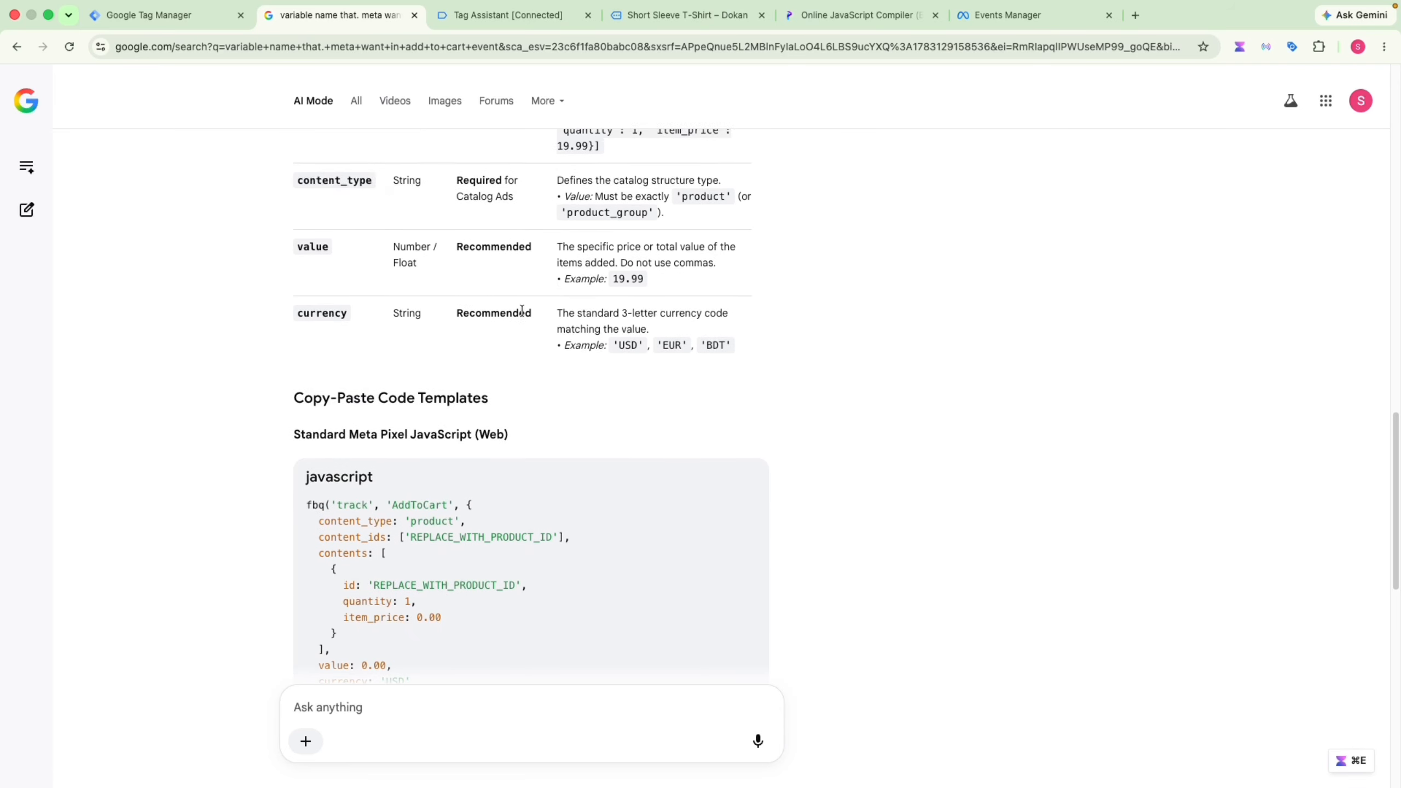
{"action": "scroll", "coordinate": [519, 313], "scroll_direction": "up", "scroll_amount": 3}
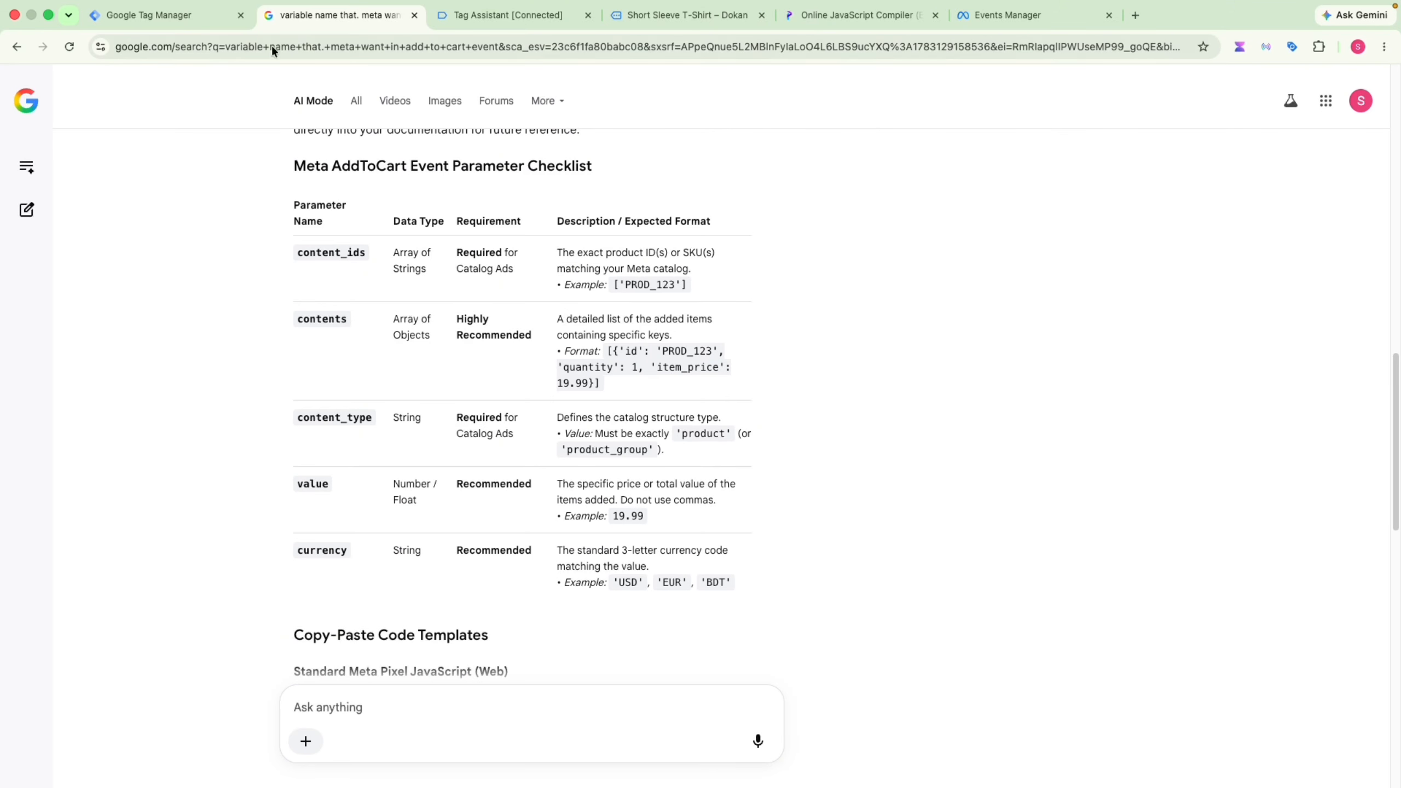
Switch to Tag Assistant and examine the item fields of the add_to_cart event's data layer, especially item_category and quantity
{"action": "left_click", "coordinate": [470, 22]}
{"action": "double_click", "coordinate": [295, 588]}
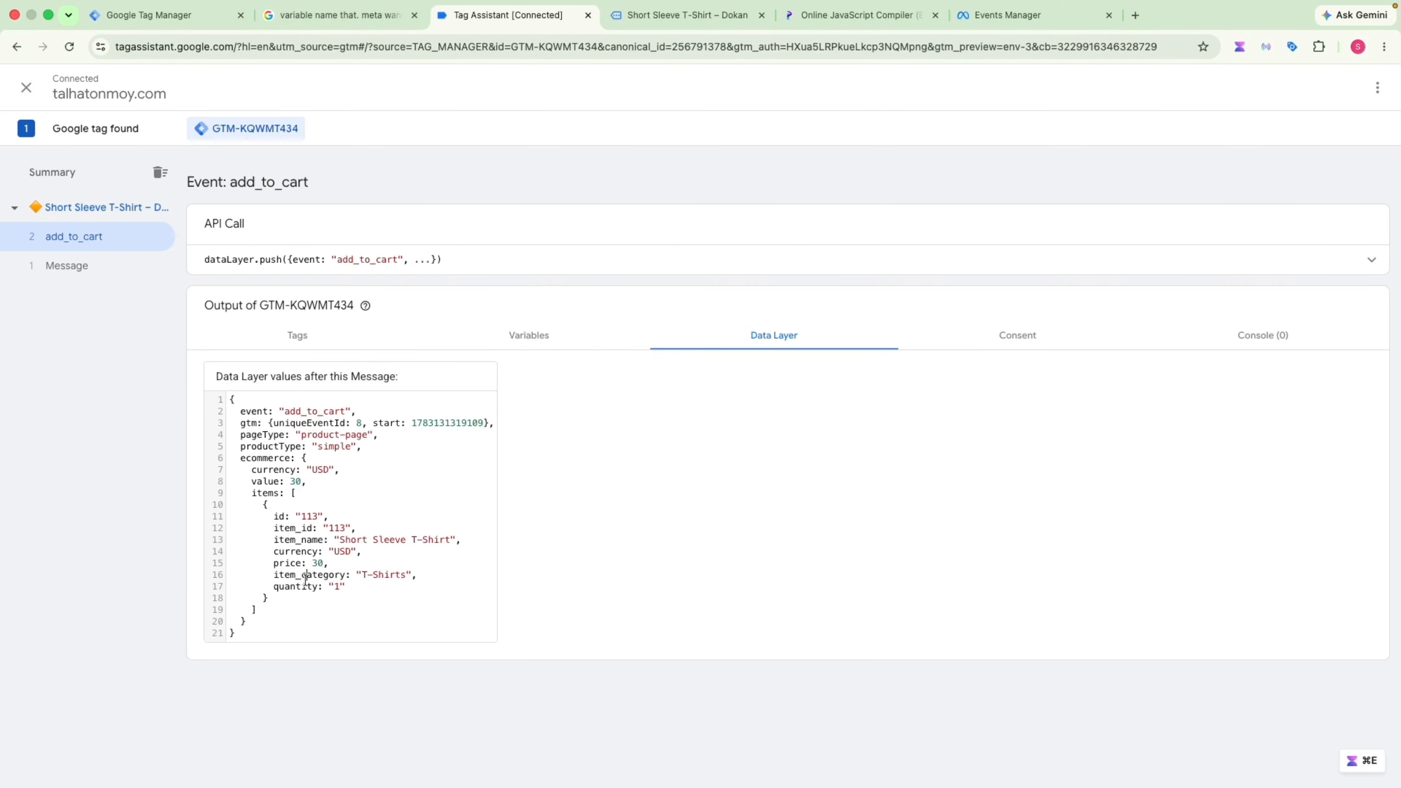
{"action": "double_click", "coordinate": [304, 576]}
{"action": "double_click", "coordinate": [301, 588]}
{"action": "double_click", "coordinate": [302, 575]}
{"action": "double_click", "coordinate": [295, 586]}
{"action": "double_click", "coordinate": [296, 579]}
{"action": "left_click_drag", "start_coordinate": [275, 515], "coordinate": [303, 582]}
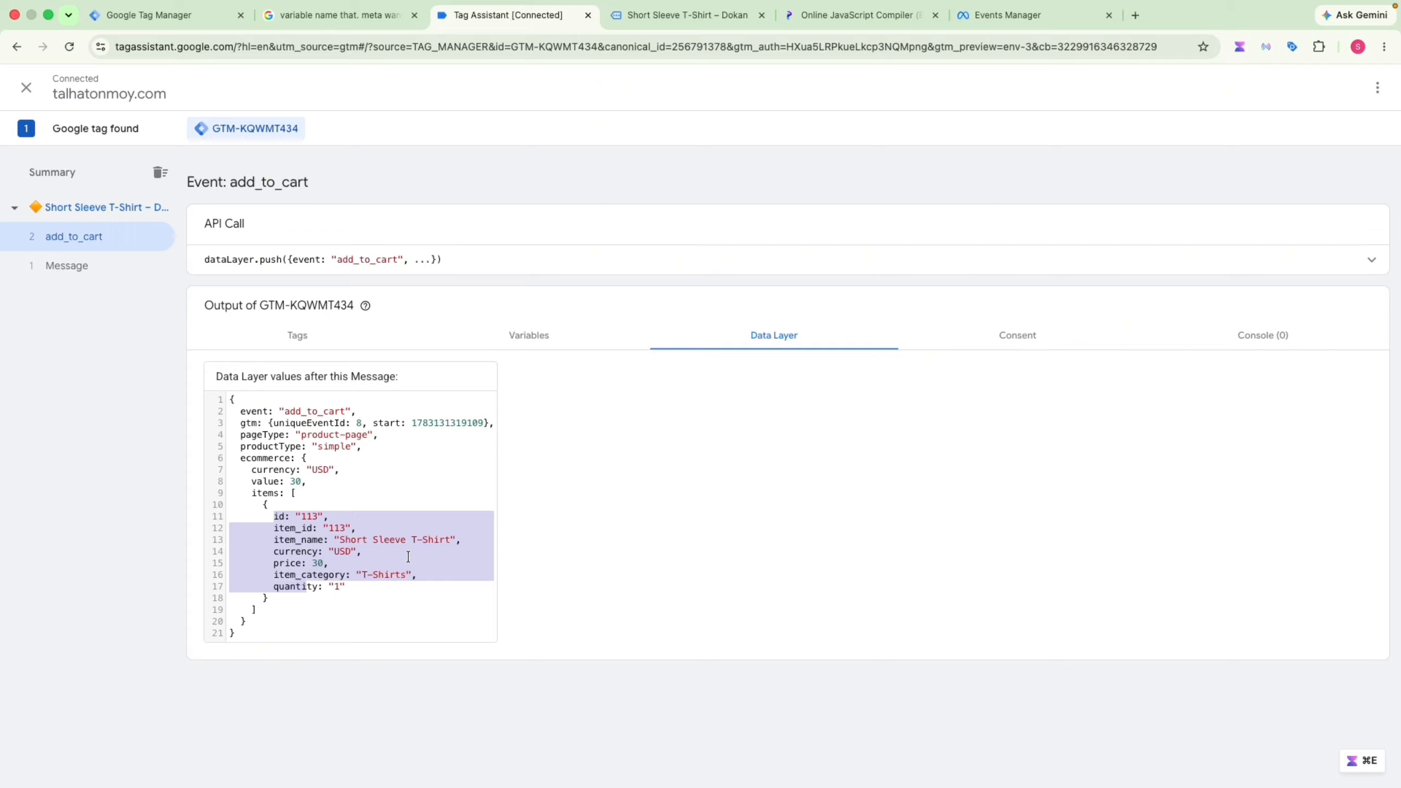
{"action": "left_click", "coordinate": [294, 586]}
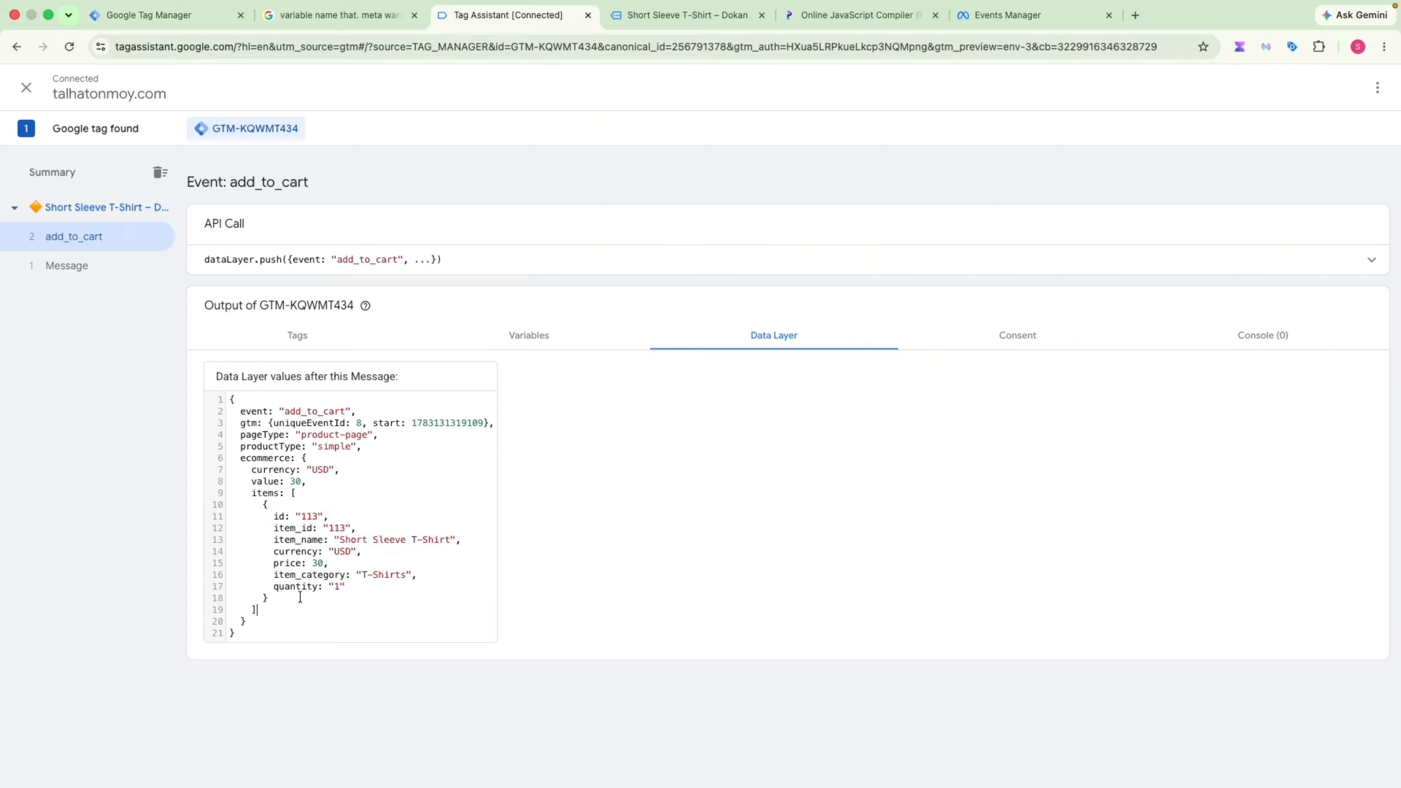
{"action": "double_click", "coordinate": [295, 587]}
Copy the parameter name content_category from the Google checklist into a new object property of the tag in Google Tag Manager
{"action": "left_click", "coordinate": [347, 16]}
{"action": "left_click", "coordinate": [177, 20]}
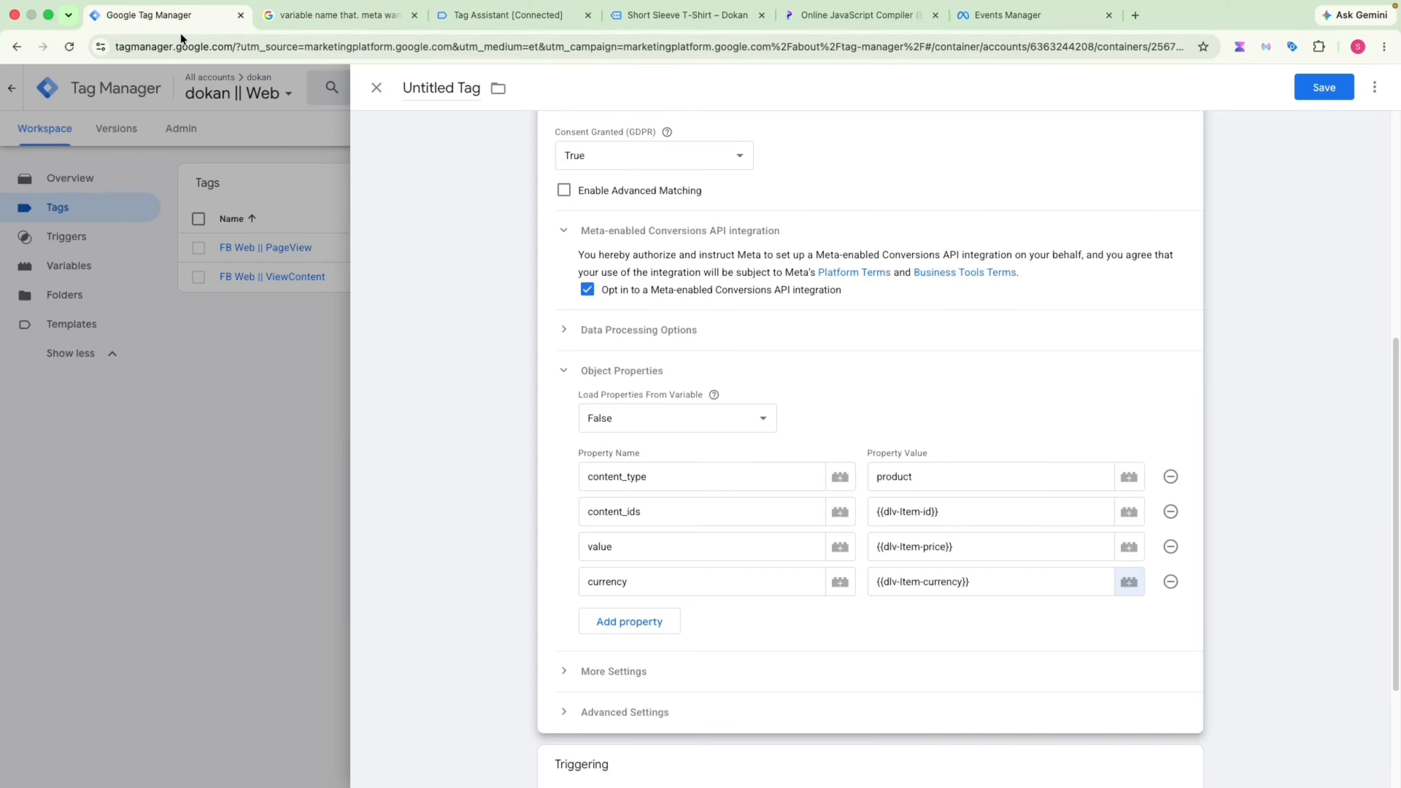
{"action": "left_click", "coordinate": [634, 619]}
{"action": "scroll", "coordinate": [668, 623], "scroll_direction": "down", "scroll_amount": 3}
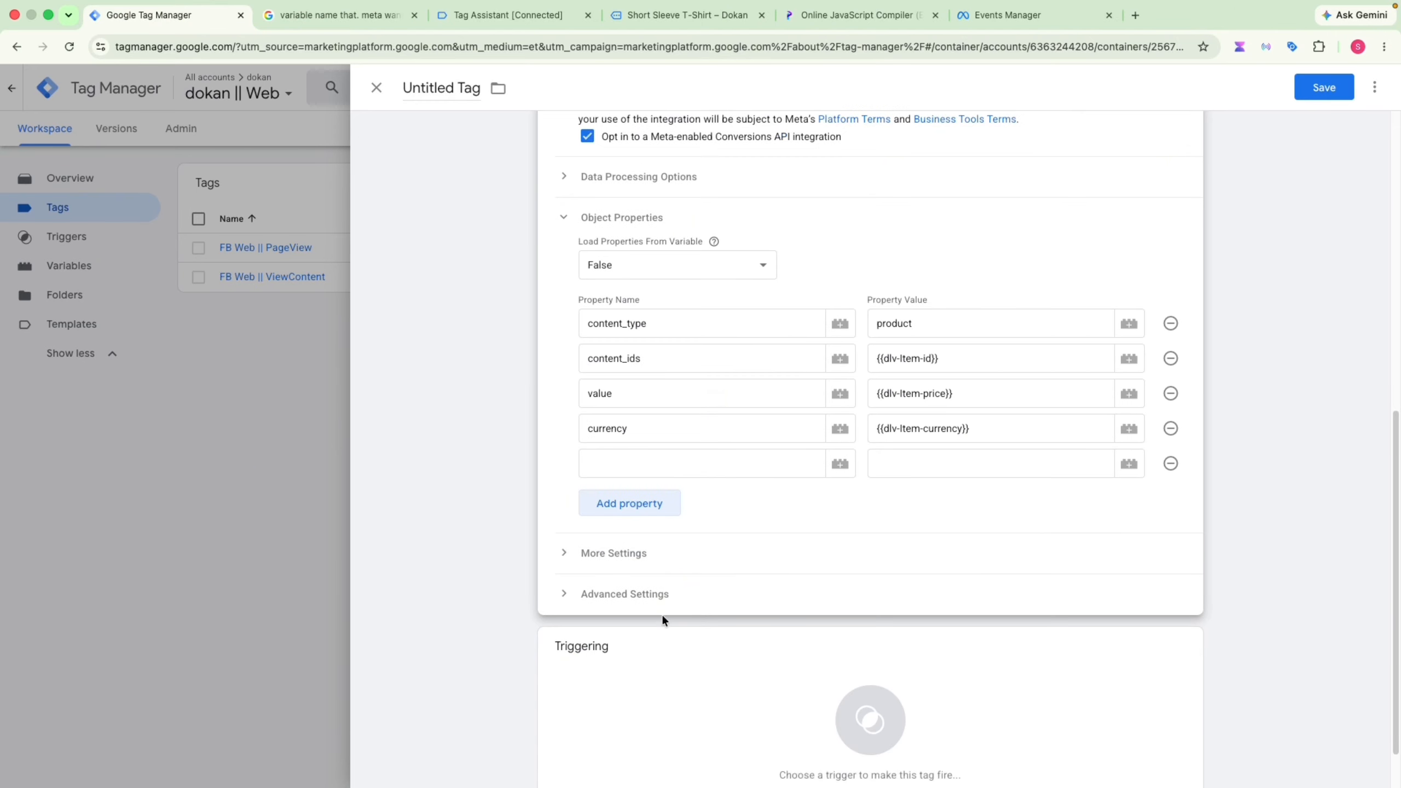
{"action": "left_click", "coordinate": [638, 461]}
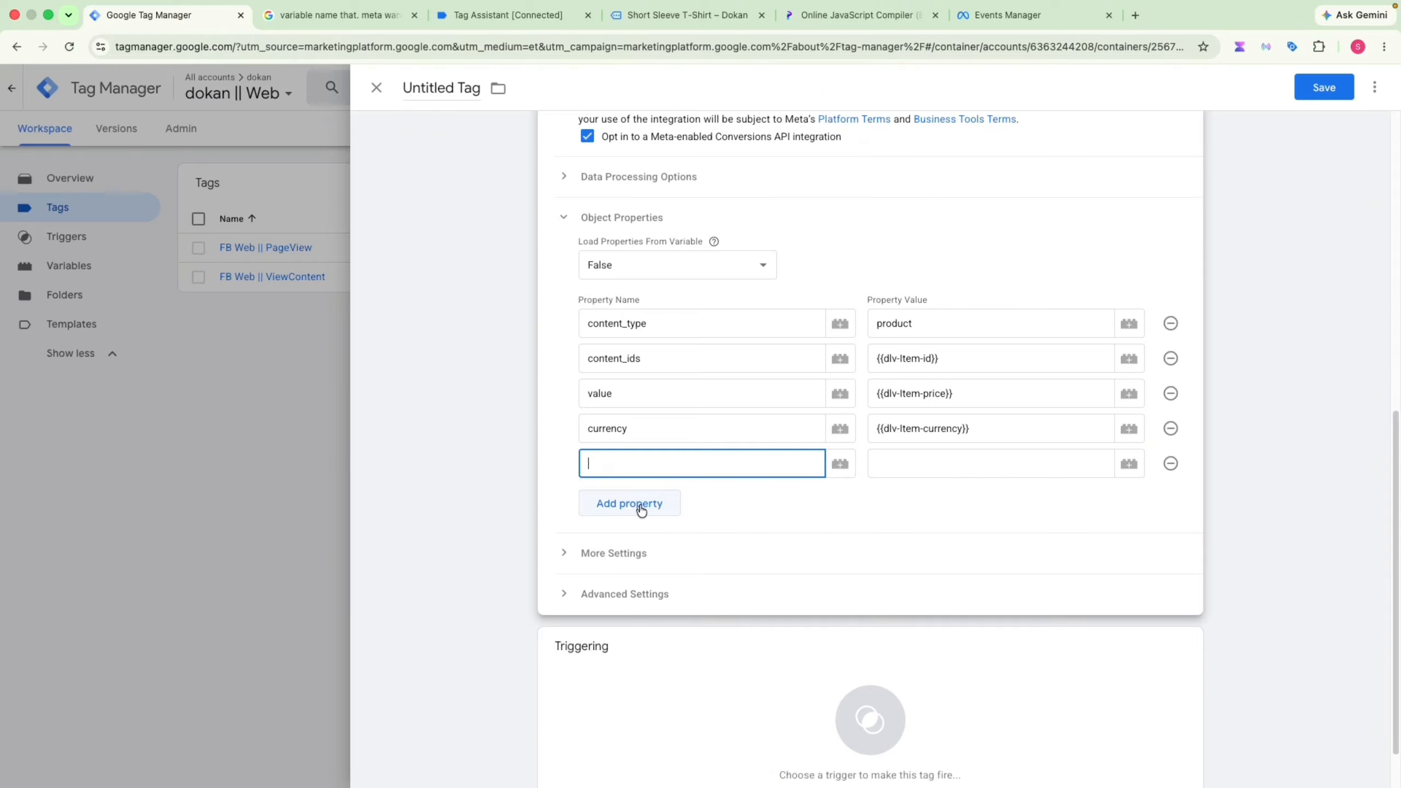
{"action": "key", "text": "ctrl+Tab"}
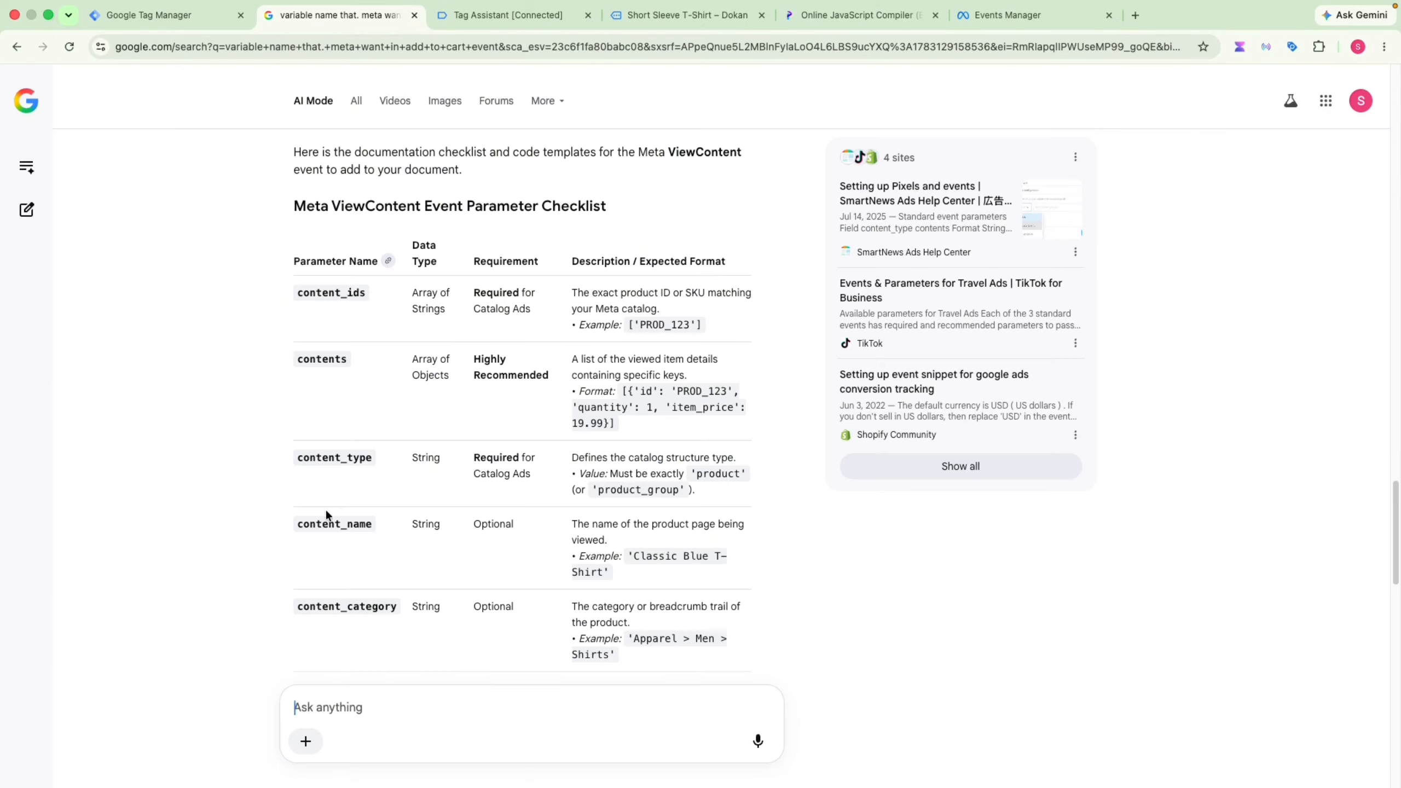
{"action": "scroll", "coordinate": [338, 508], "scroll_direction": "down", "scroll_amount": 3}
{"action": "double_click", "coordinate": [350, 423]}
{"action": "key", "text": "super+c"}
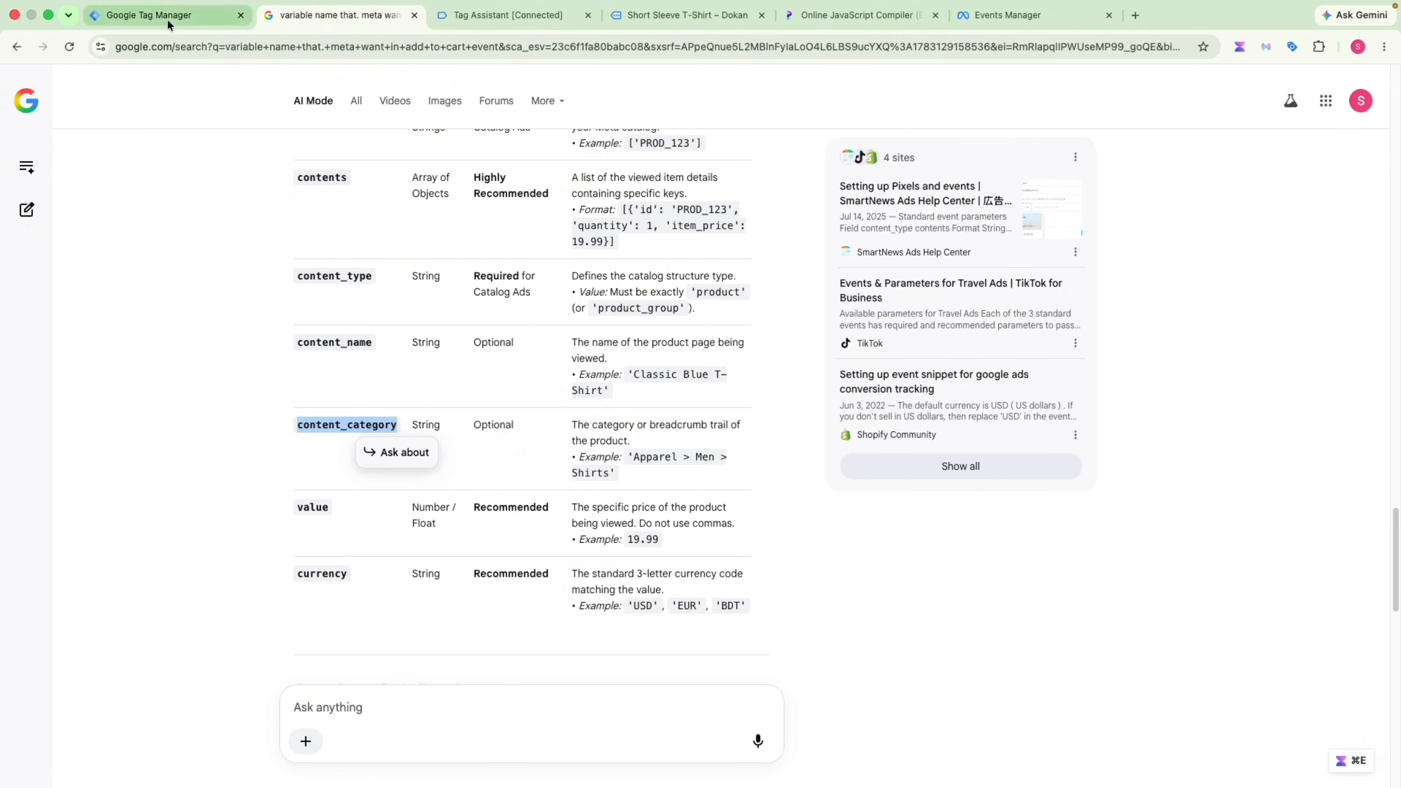
{"action": "left_click", "coordinate": [151, 14]}
{"action": "key", "text": "super+v"}
Assign the dlv-Item-category variable as the value of the content_category property
{"action": "left_click", "coordinate": [931, 475]}
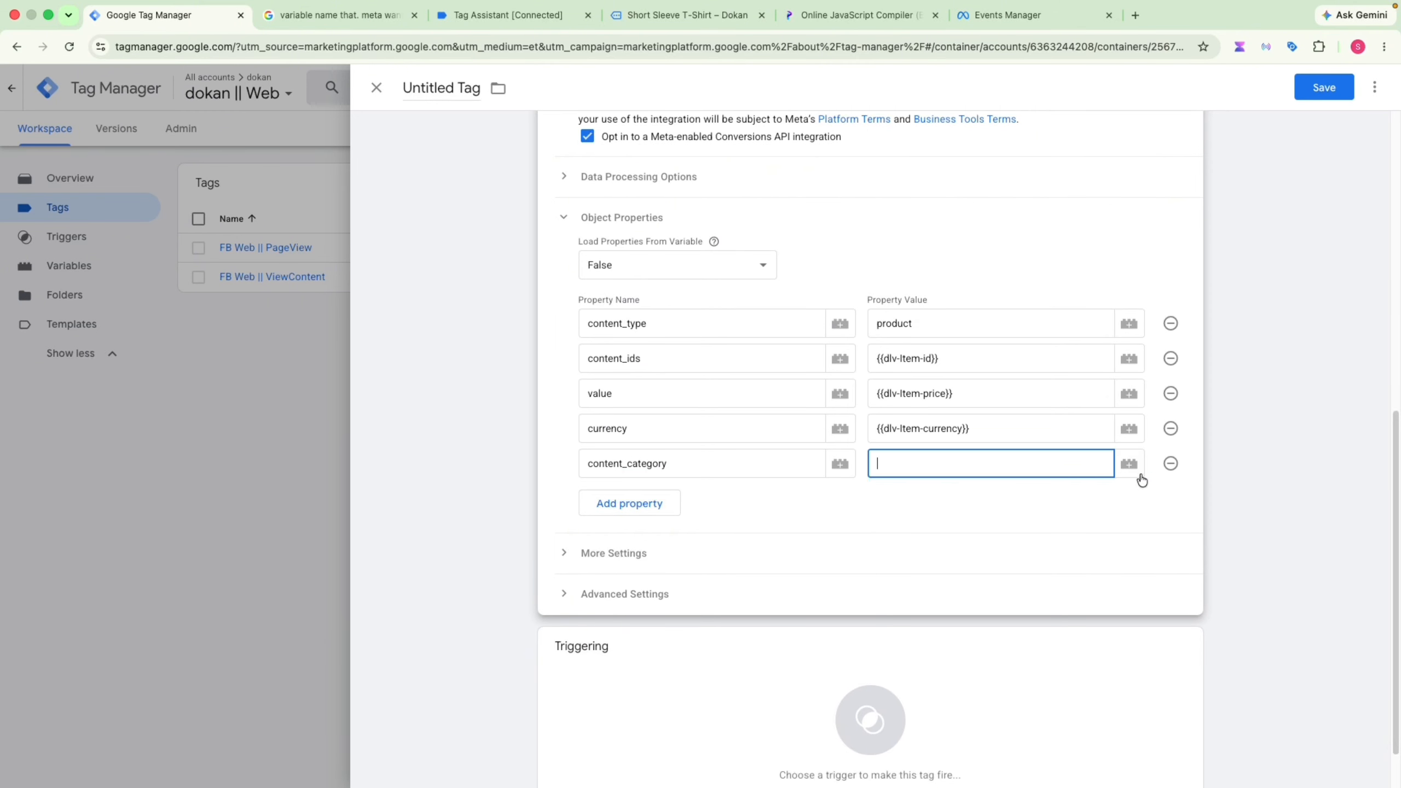
{"action": "left_click", "coordinate": [1129, 463]}
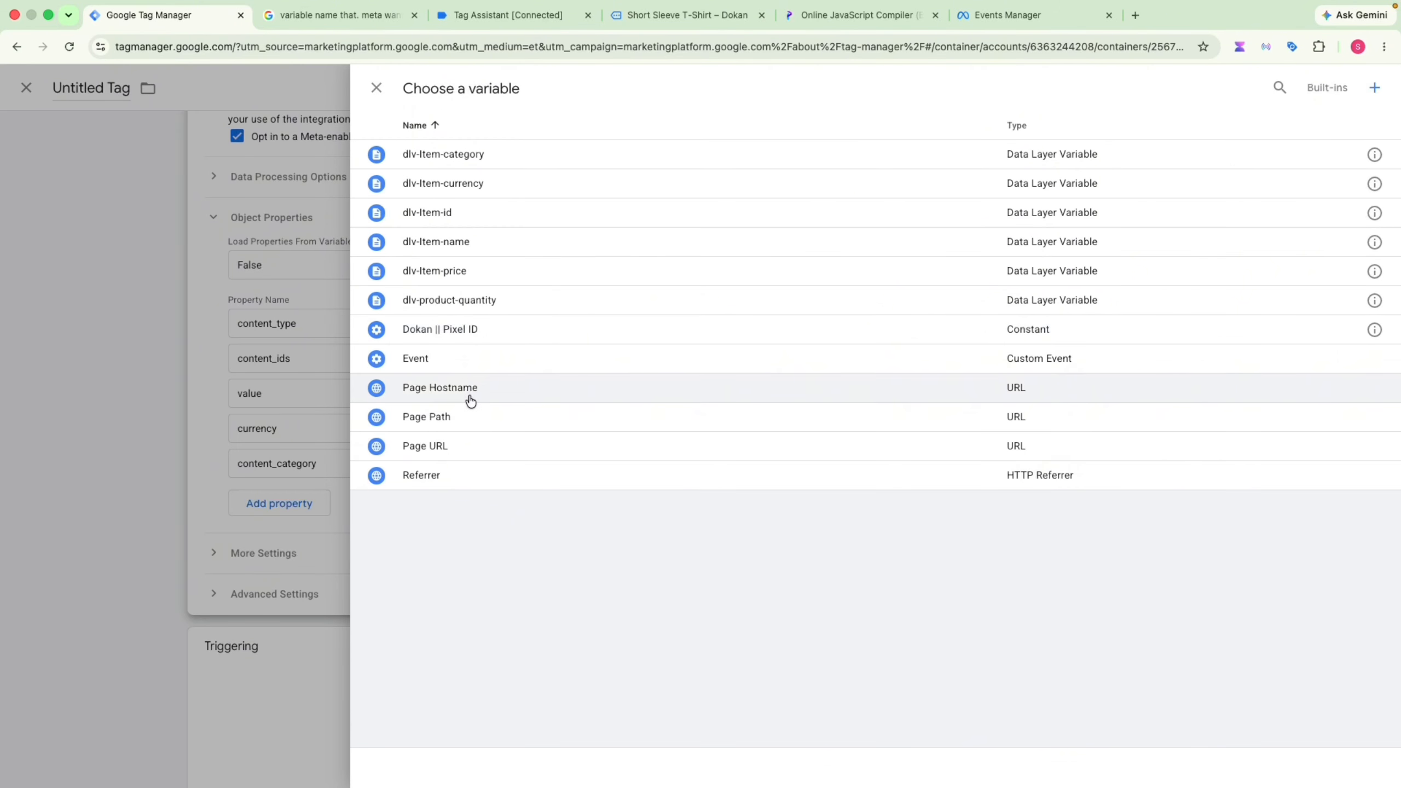
{"action": "left_click", "coordinate": [478, 152]}
Add an object property named quantity to the tag and assign it the dlv-product-quantity variable
{"action": "left_click", "coordinate": [650, 505]}
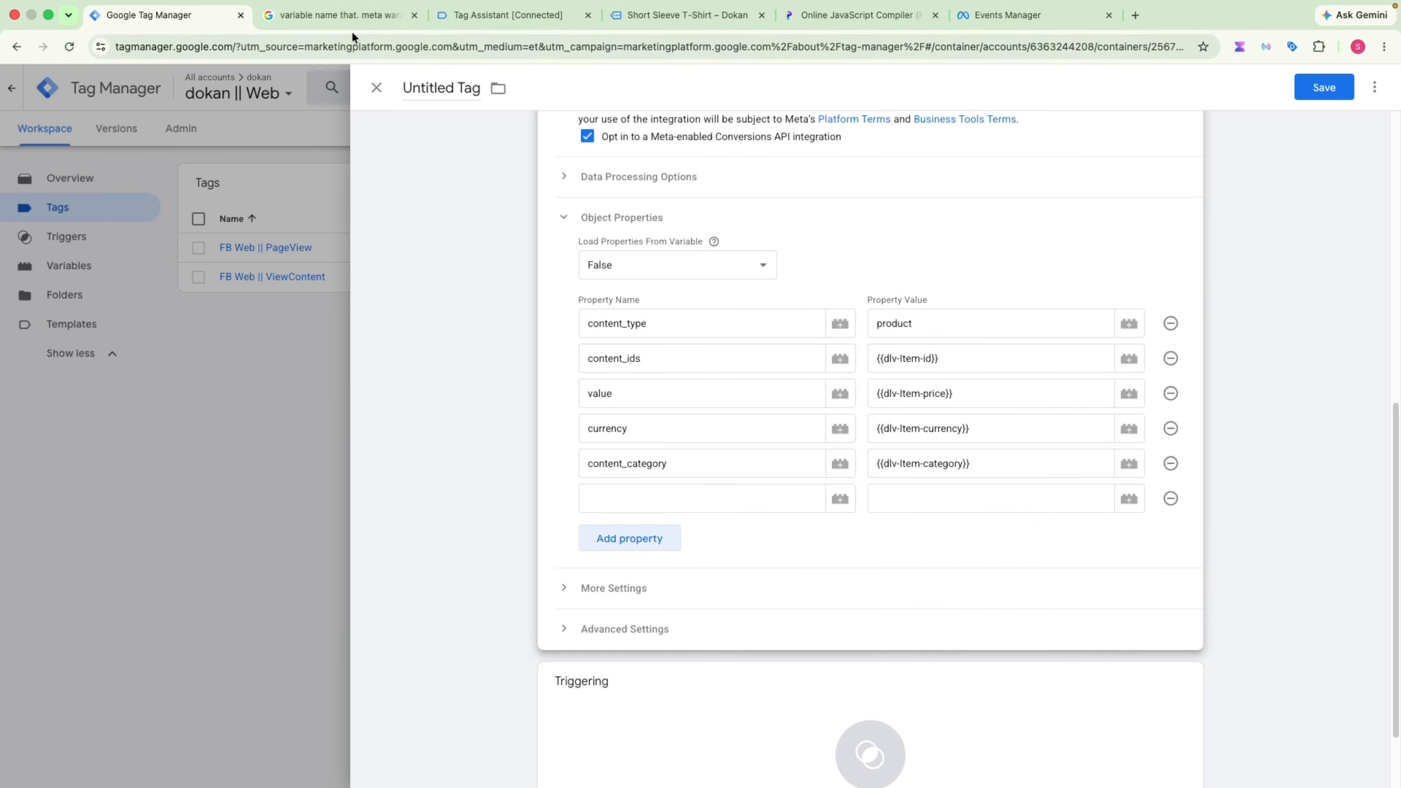
{"action": "left_click", "coordinate": [342, 16]}
{"action": "scroll", "coordinate": [301, 454], "scroll_direction": "up", "scroll_amount": 4}
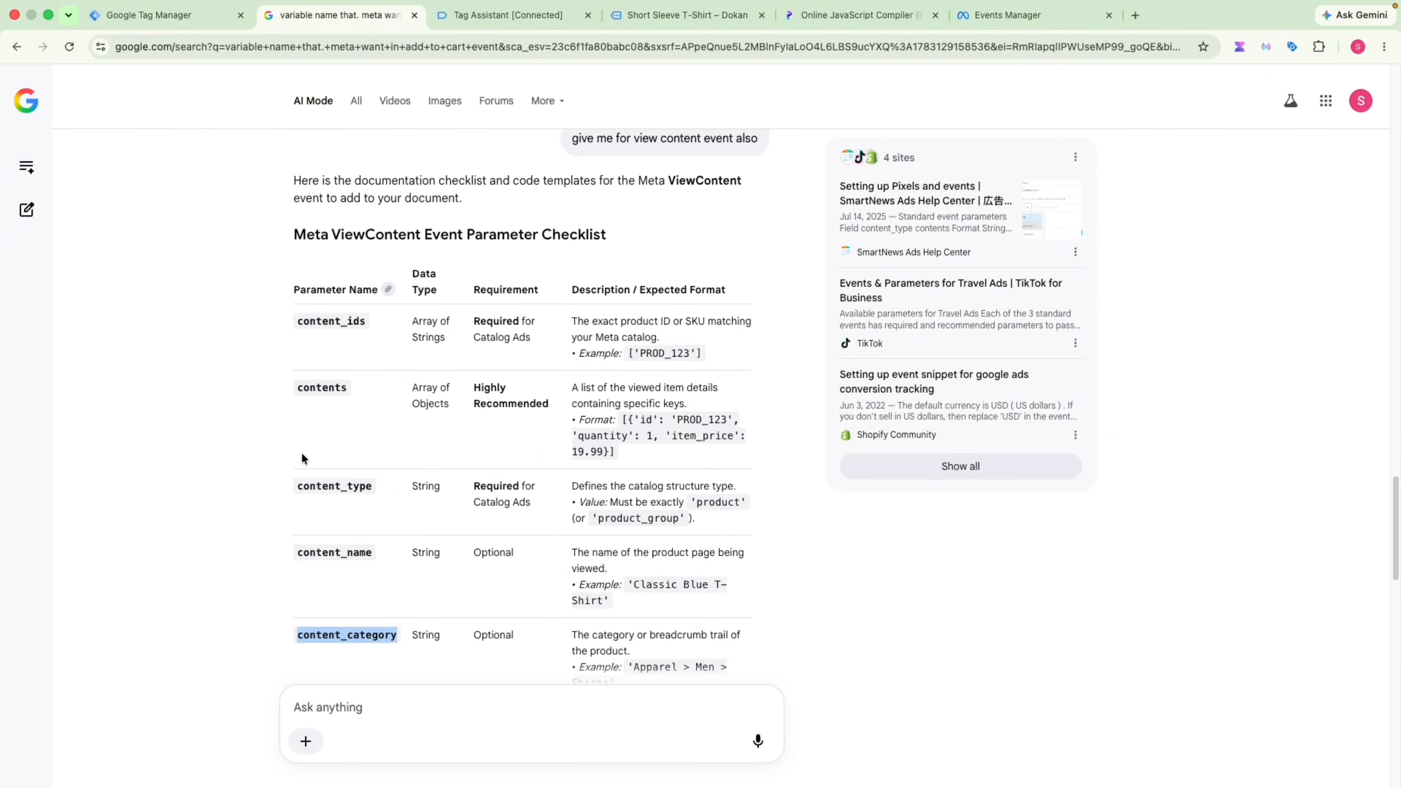
{"action": "left_click", "coordinate": [161, 18]}
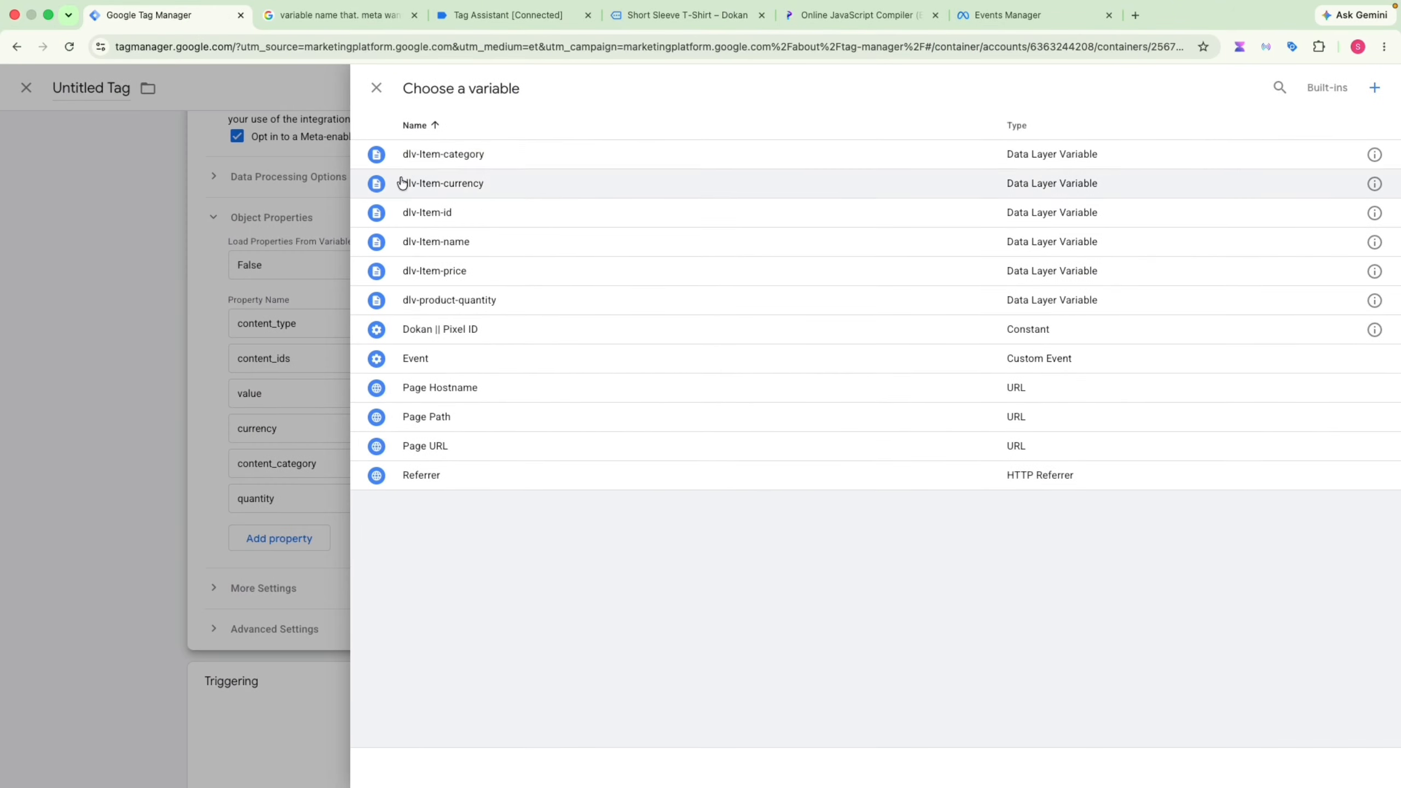
{"action": "left_click", "coordinate": [472, 303]}
{"action": "scroll", "coordinate": [1023, 552], "scroll_direction": "down", "scroll_amount": 2}
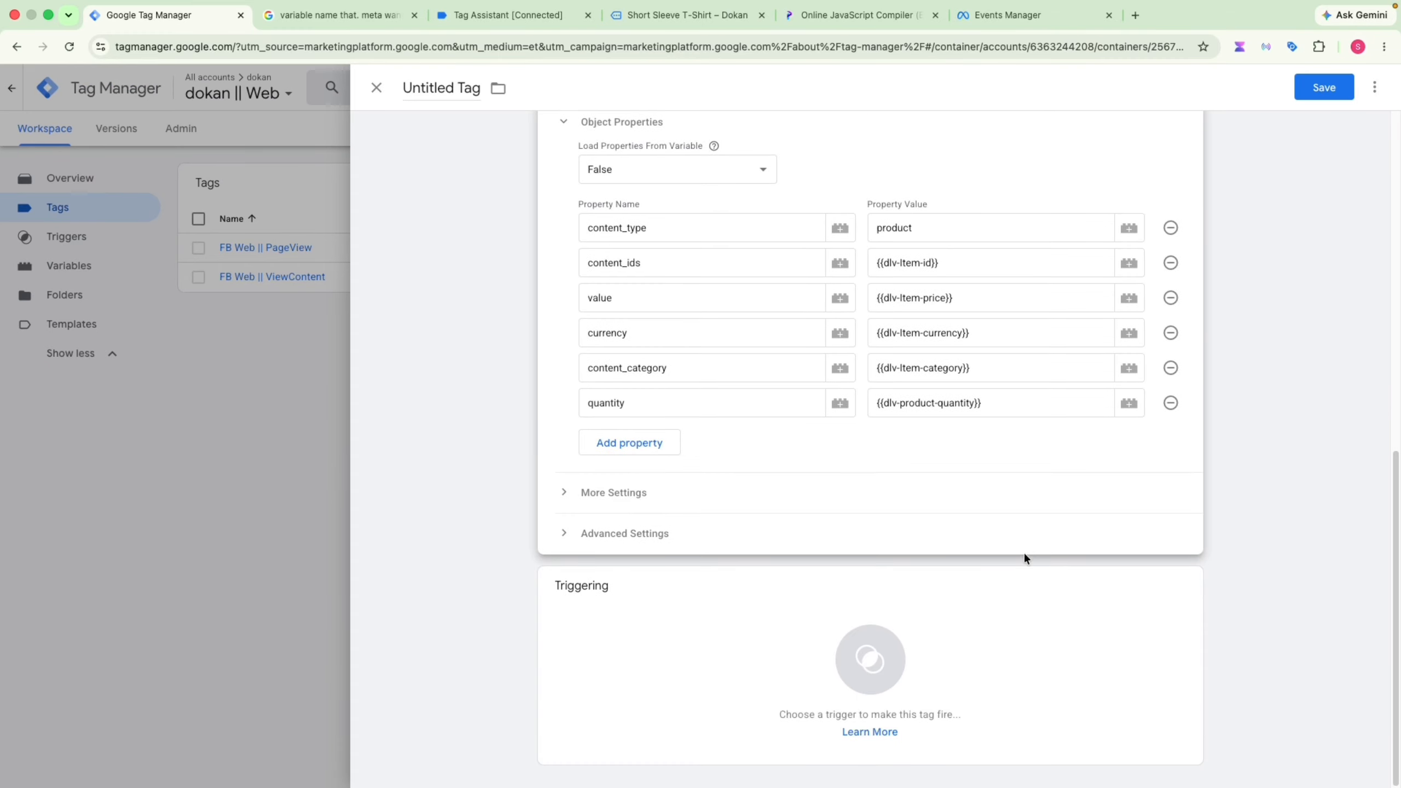
Create a new trigger for the tag and set its type to Custom Event
{"action": "scroll", "coordinate": [1016, 535], "scroll_direction": "up", "scroll_amount": 10}
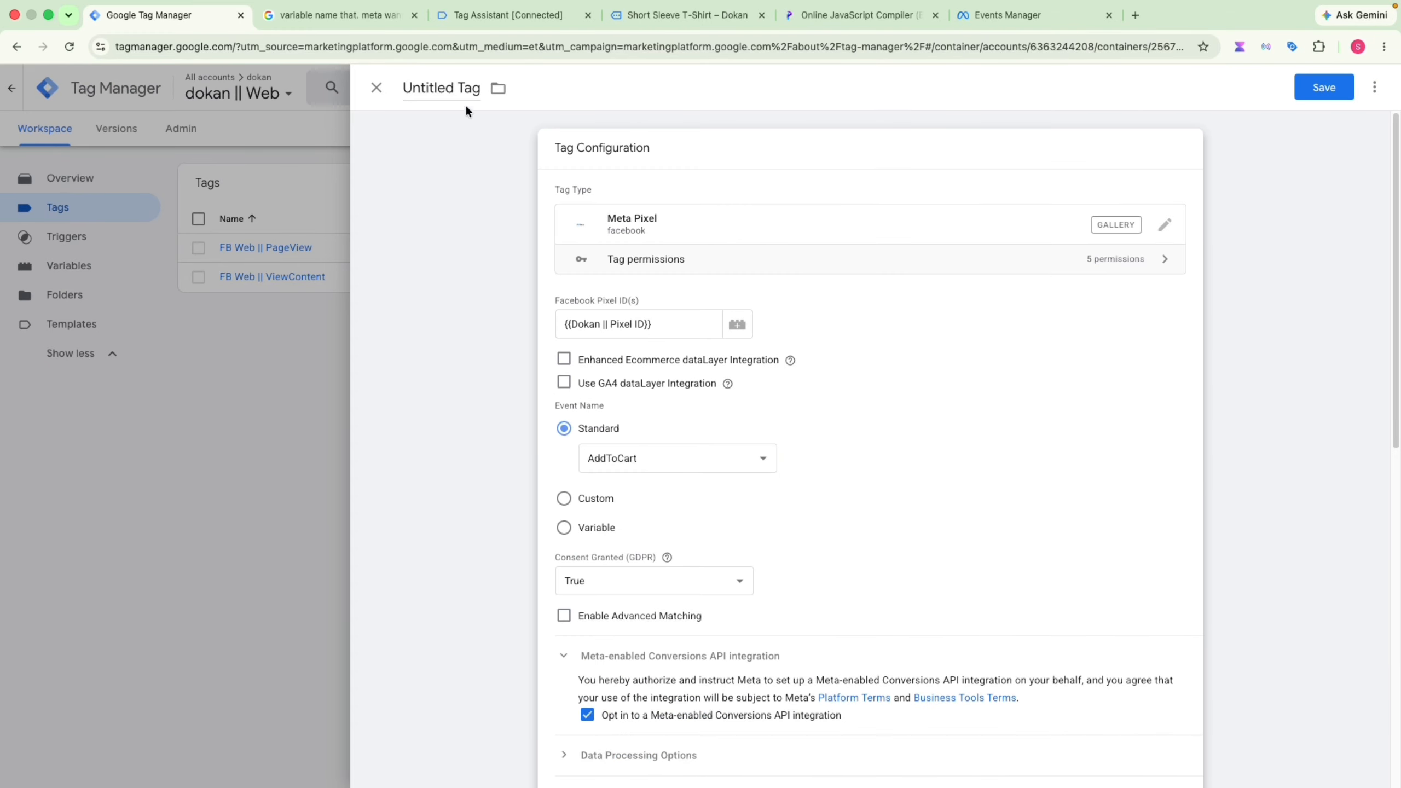
{"action": "scroll", "coordinate": [559, 258], "scroll_direction": "down", "scroll_amount": 15}
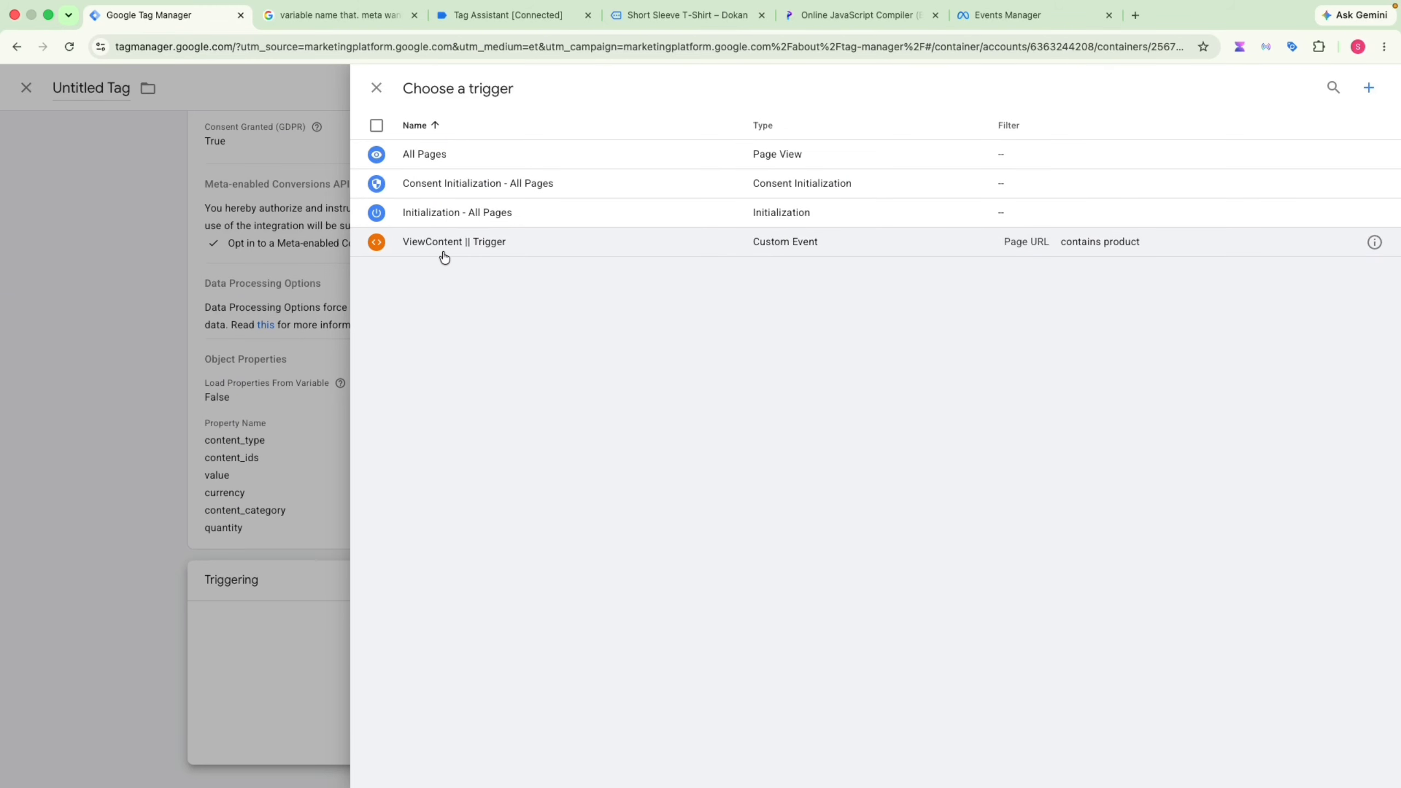
{"action": "left_click", "coordinate": [1368, 89]}
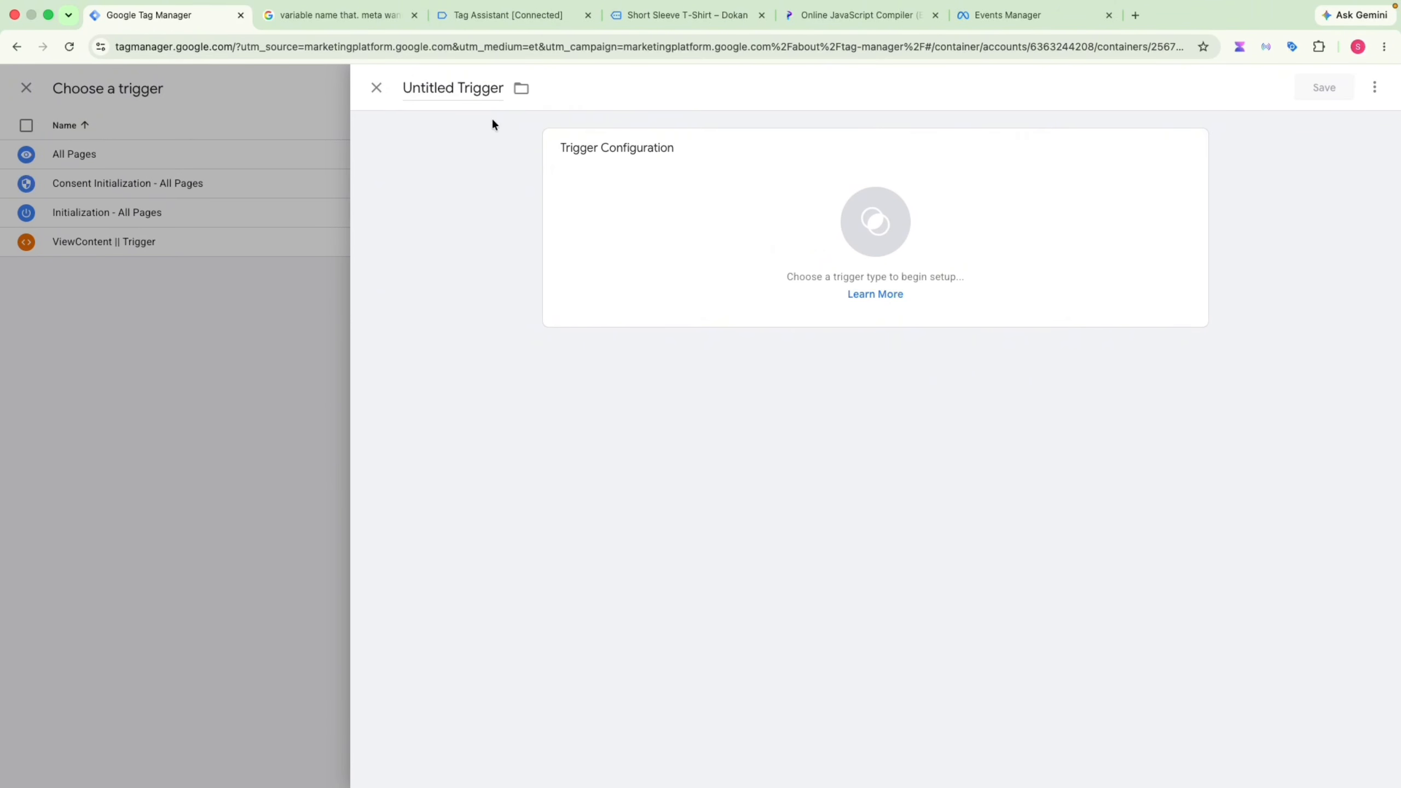
{"action": "left_click", "coordinate": [940, 206]}
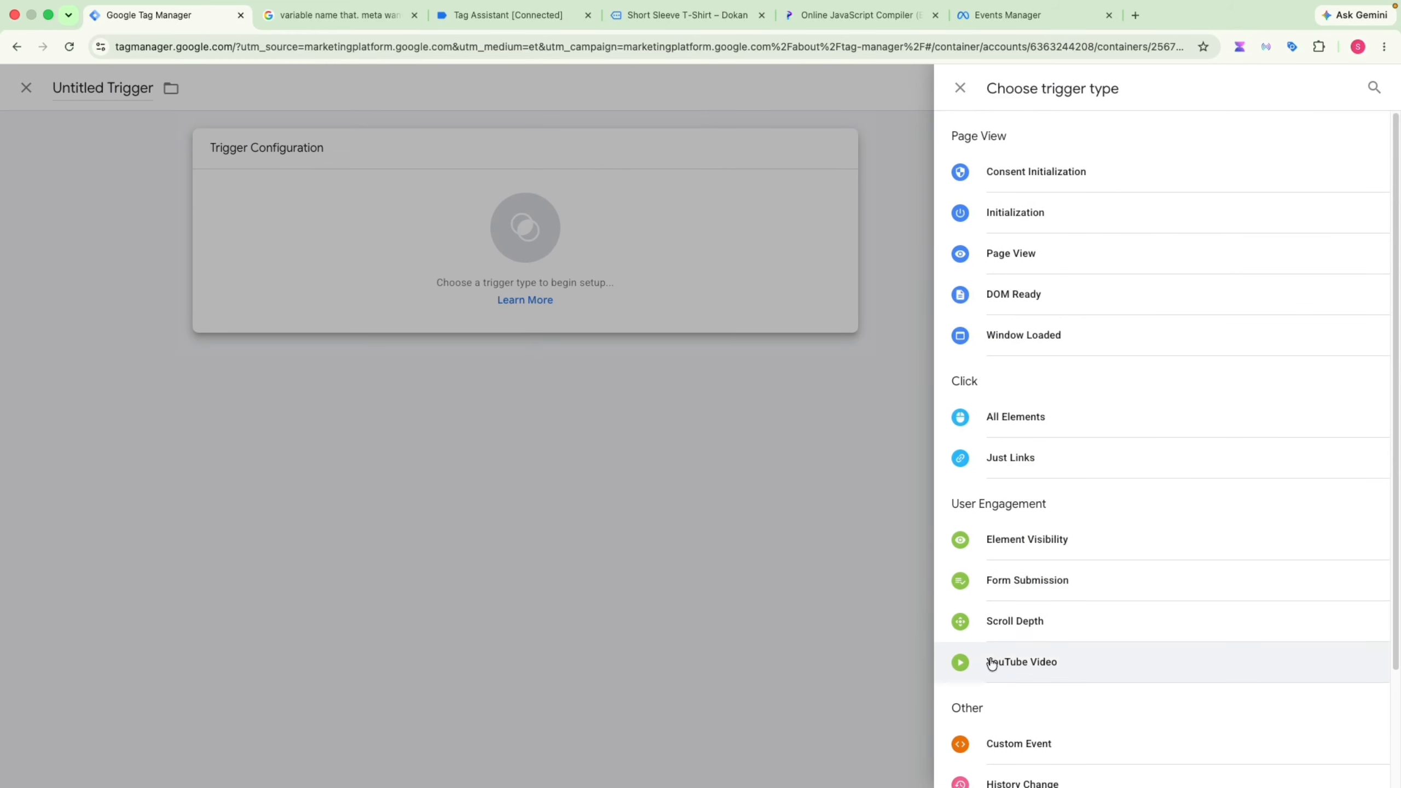
{"action": "left_click", "coordinate": [955, 737]}
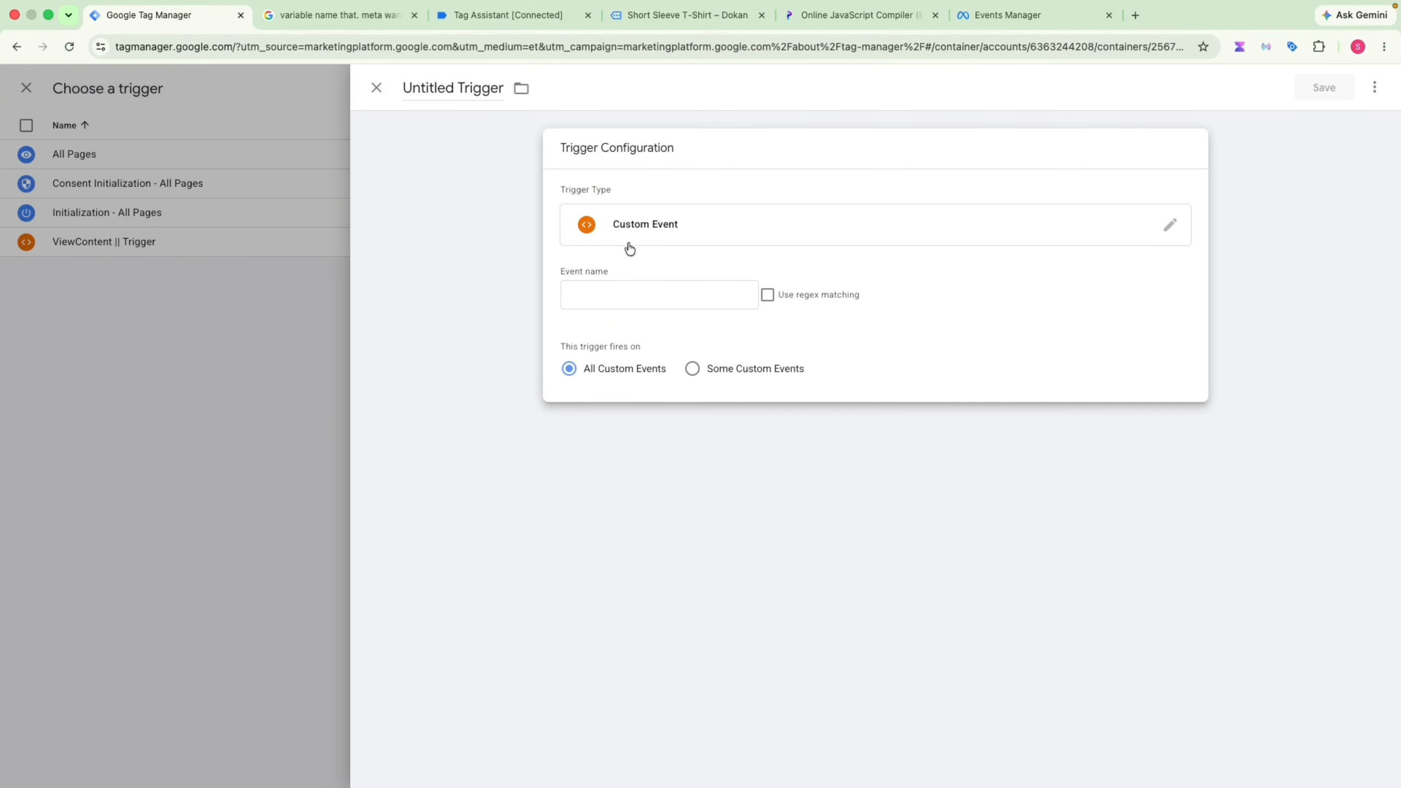
Copy the event name add_to_cart from the data layer in Tag Assistant into the custom event trigger's event name
{"action": "left_click", "coordinate": [630, 295]}
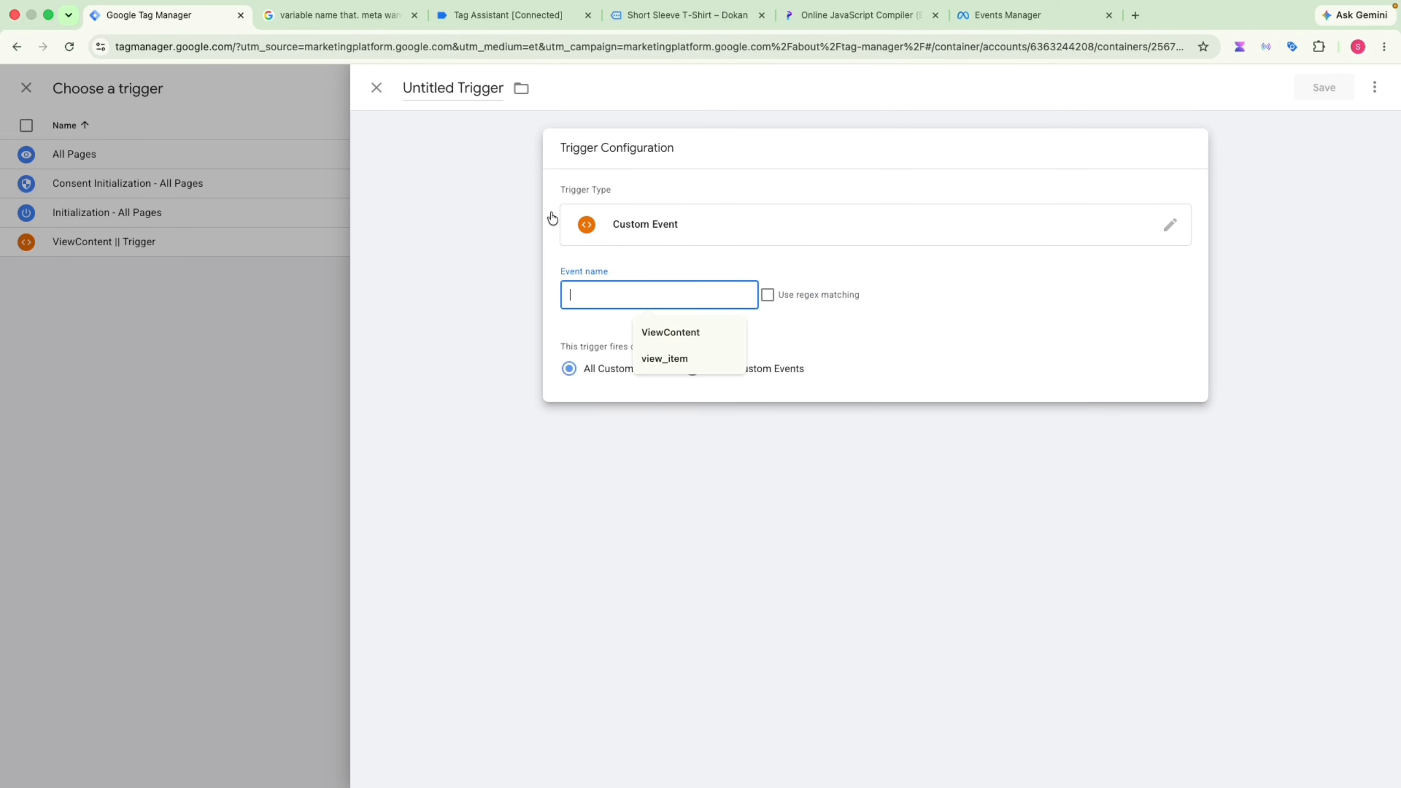
{"action": "left_click", "coordinate": [634, 37]}
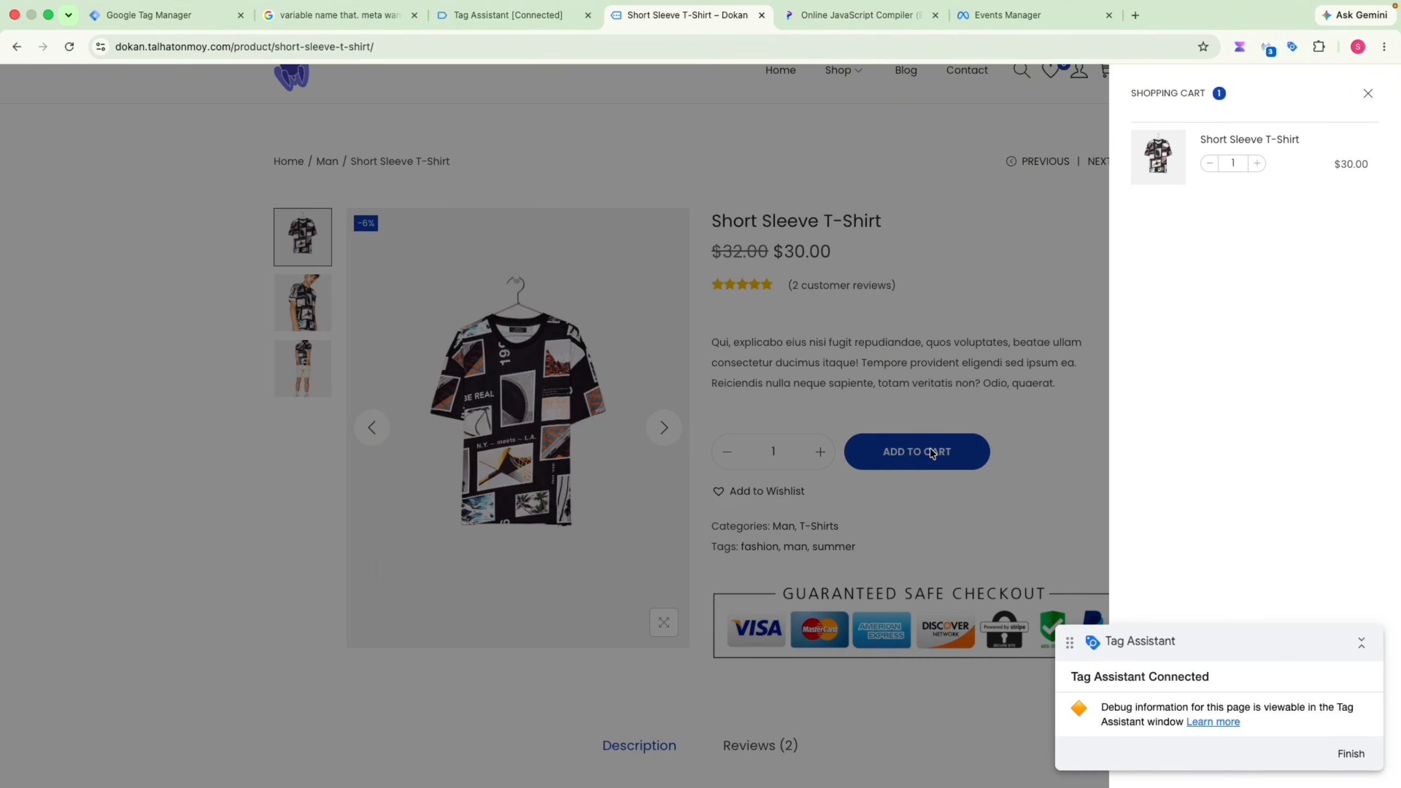
{"action": "left_click", "coordinate": [510, 25]}
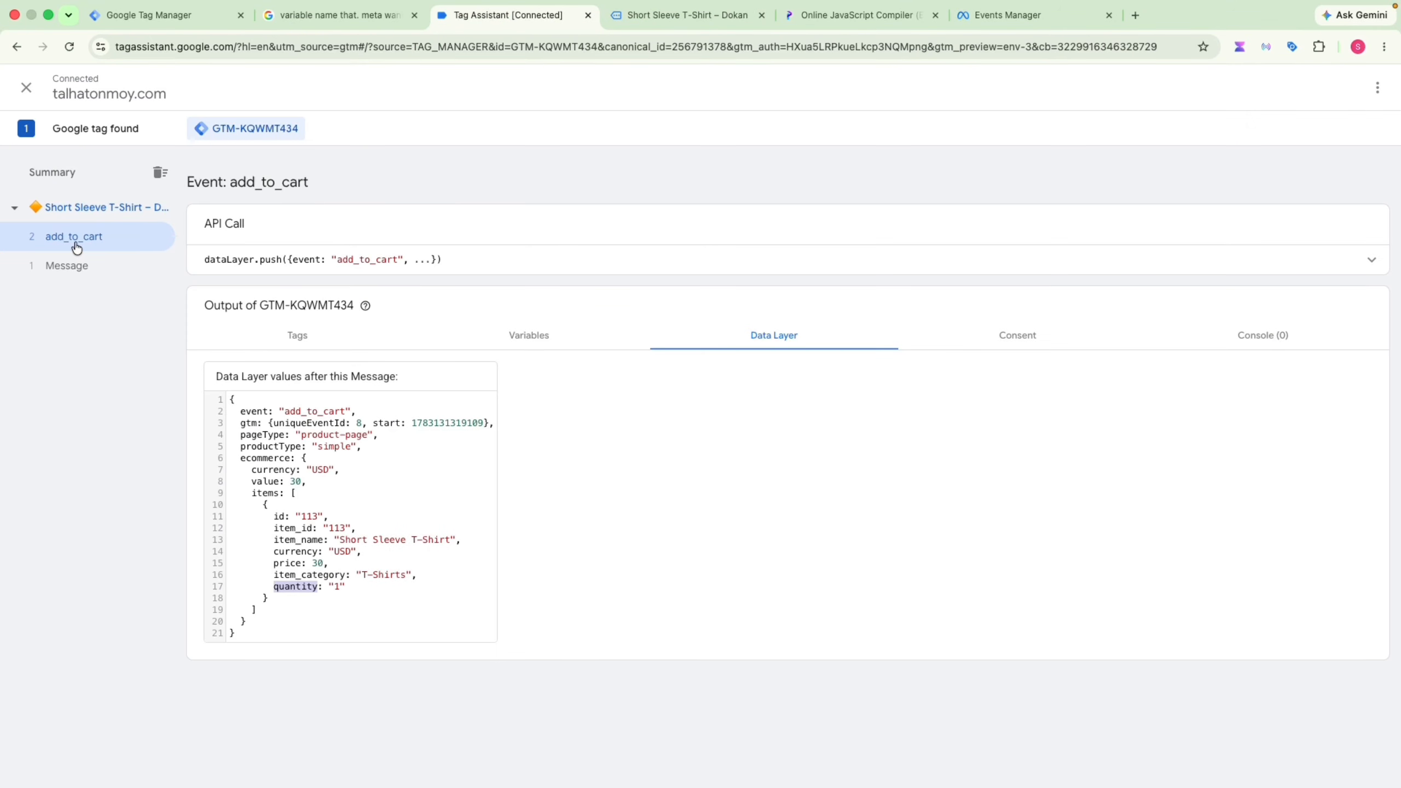
{"action": "double_click", "coordinate": [312, 411]}
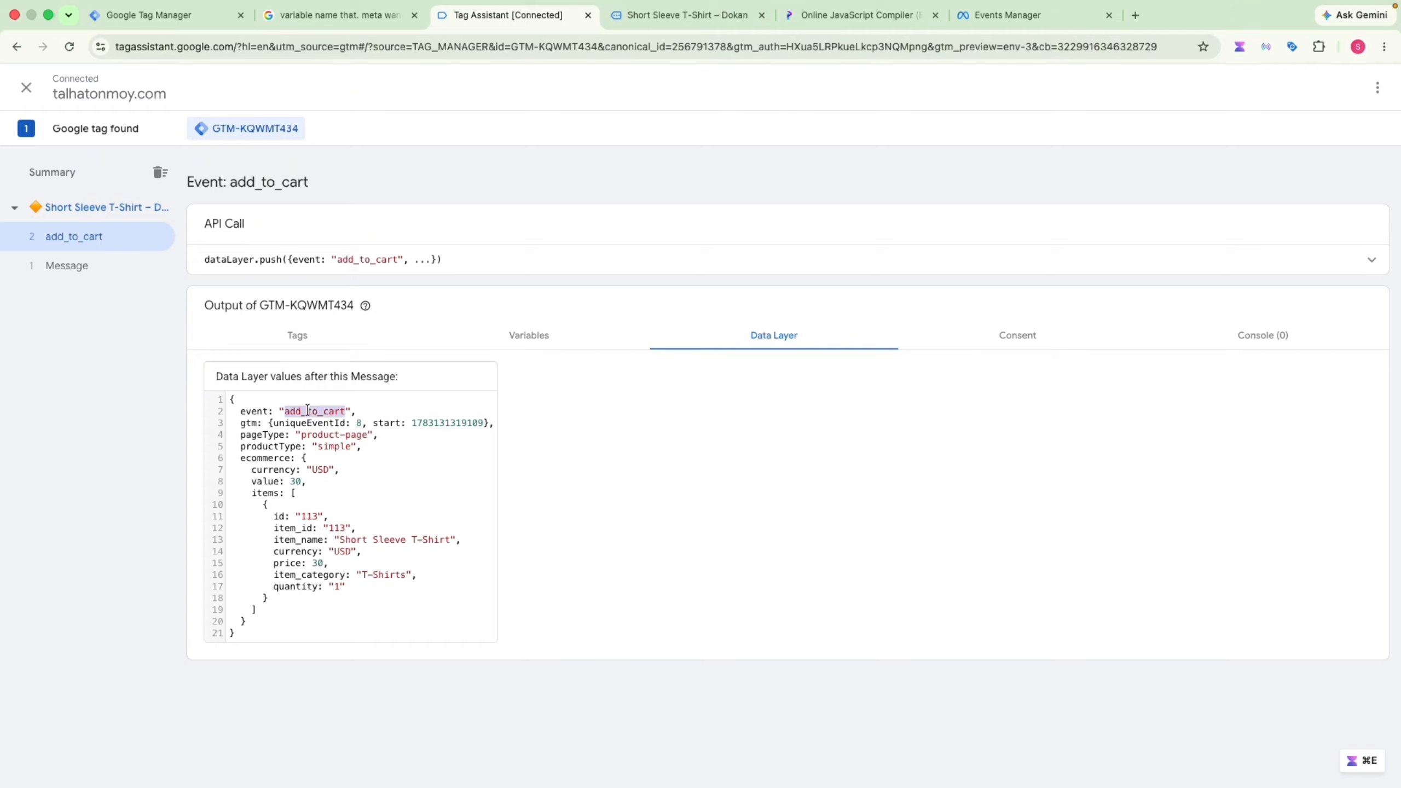
{"action": "left_click", "coordinate": [309, 410]}
{"action": "double_click", "coordinate": [309, 410]}
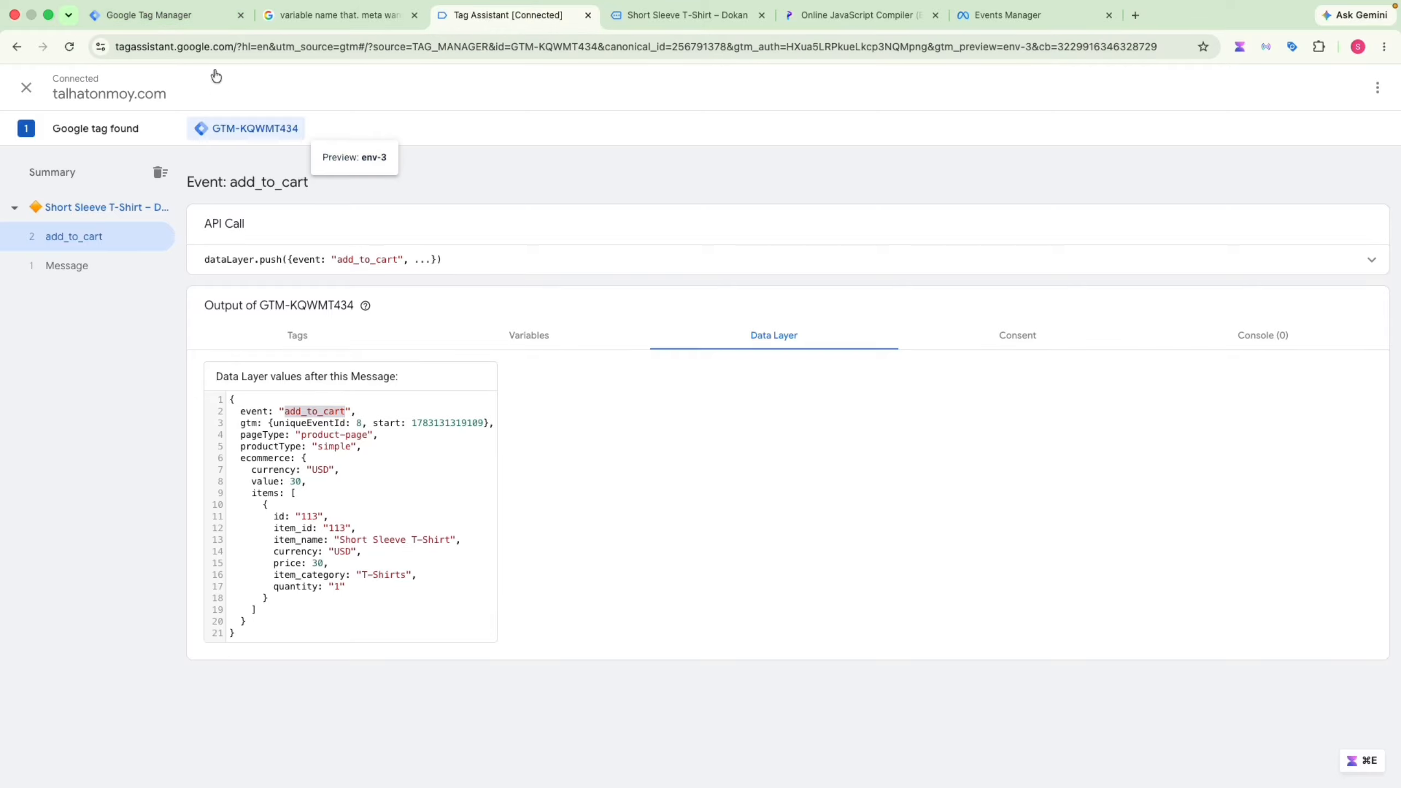
{"action": "left_click", "coordinate": [169, 20]}
{"action": "key", "text": "super+v"}
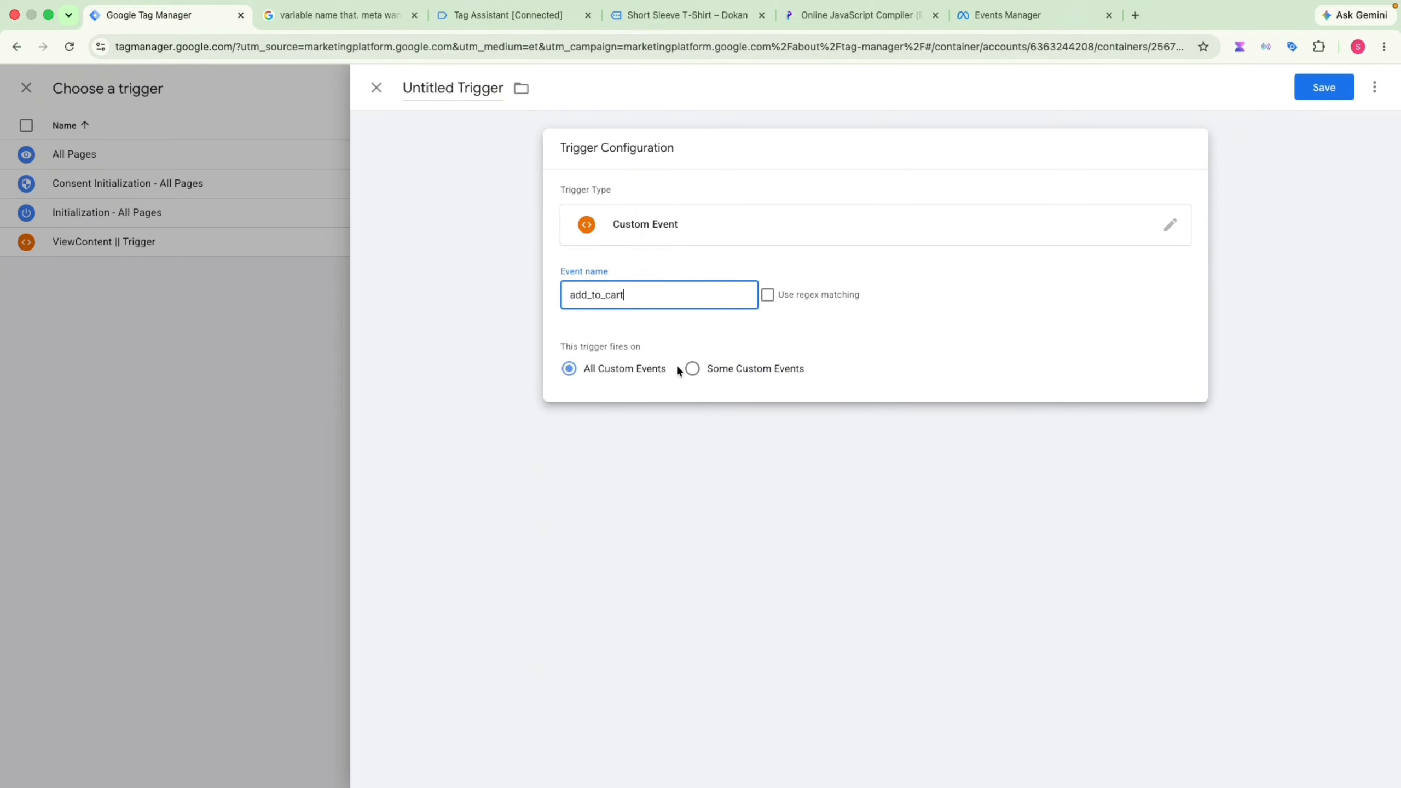
Name the trigger "Add to cart || Trigger" and save it to the tag
{"action": "left_click", "coordinate": [440, 89]}
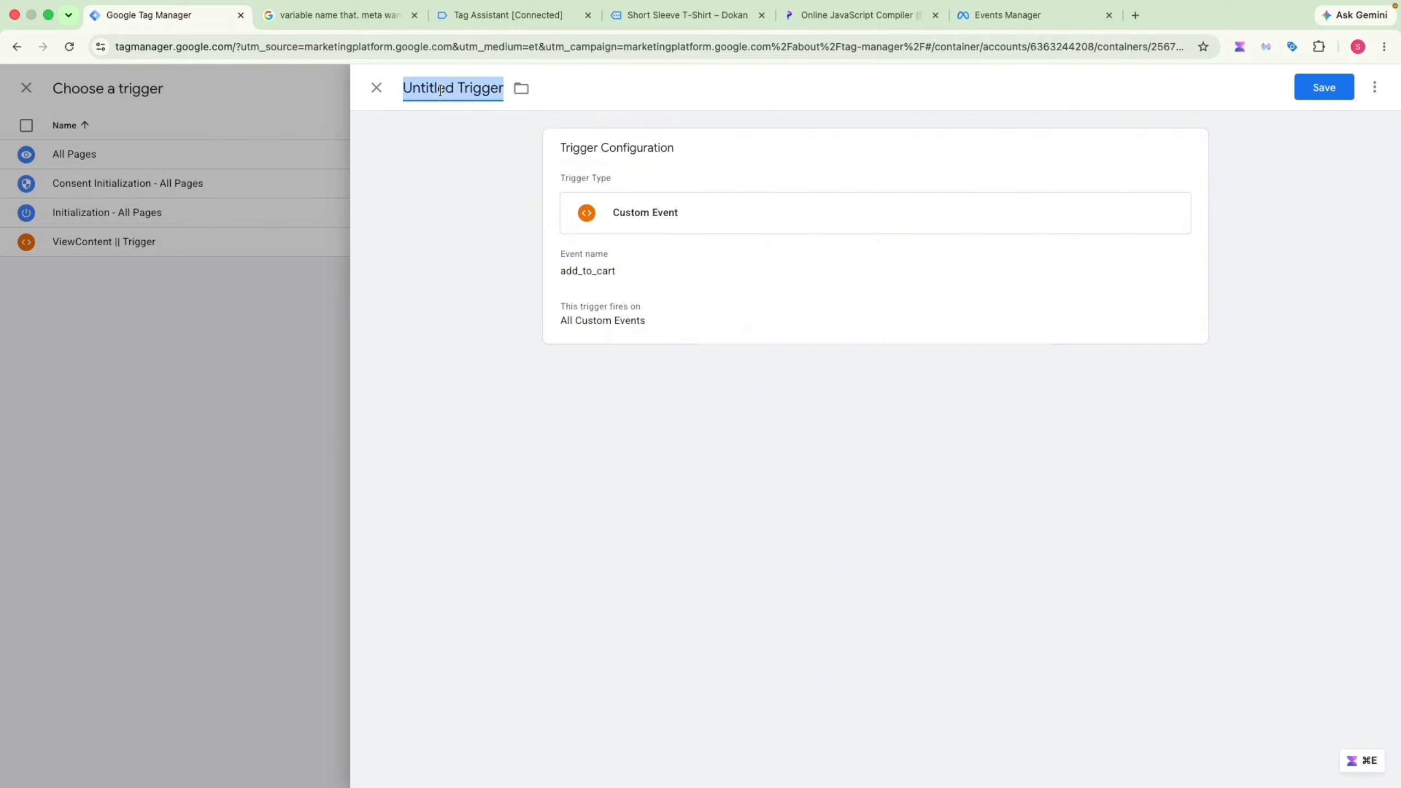
{"action": "type", "text": "add-to-ca"}
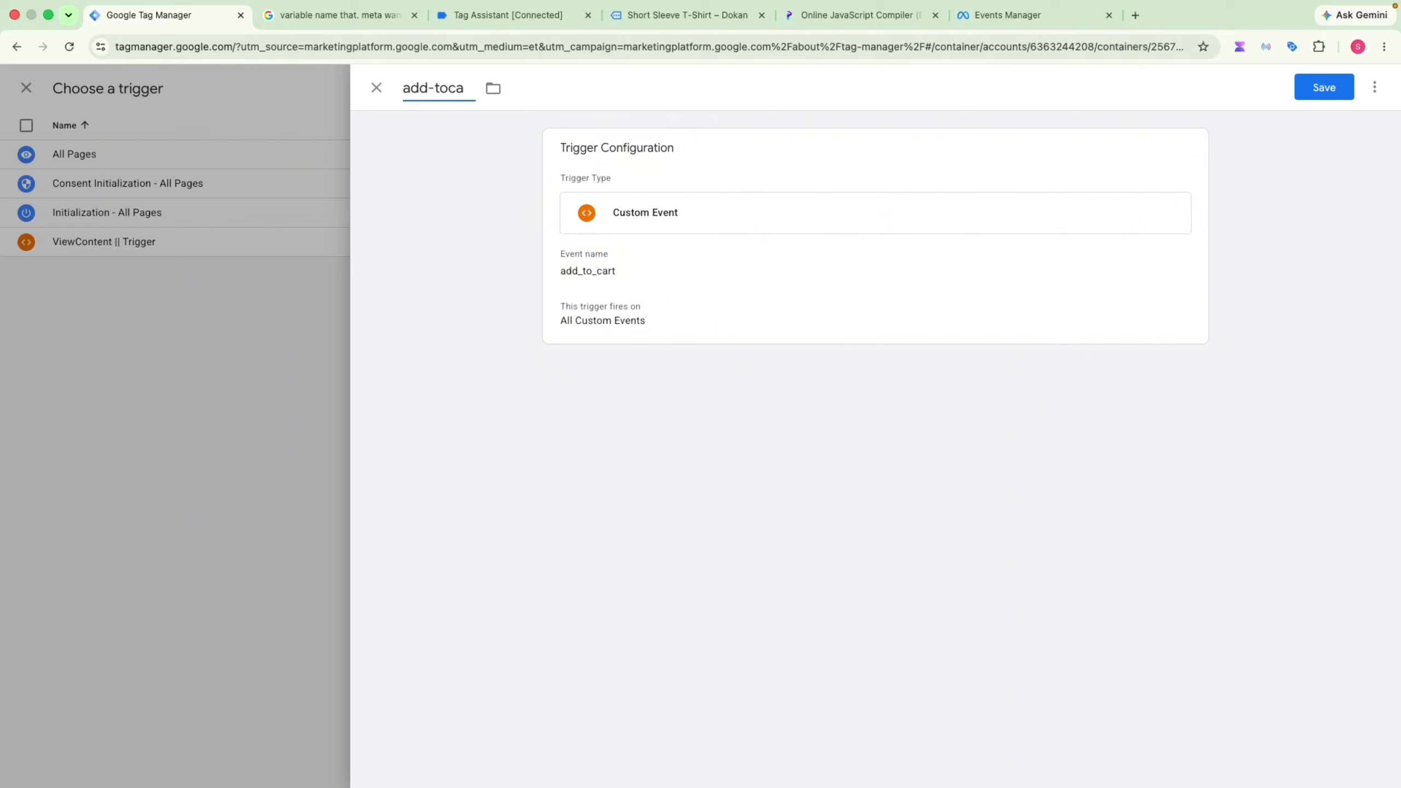
{"action": "type", "text": "rt || Trigger"}
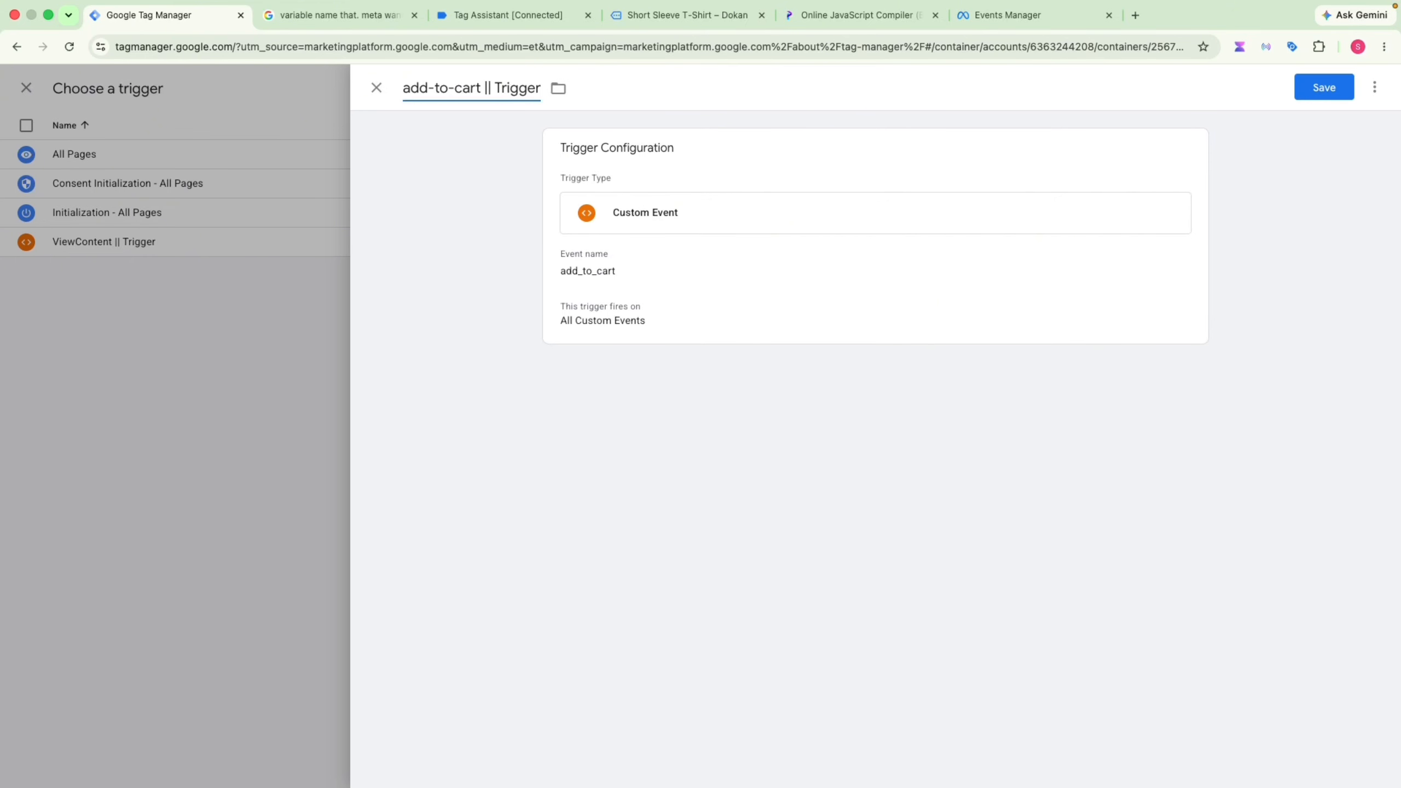
{"action": "left_click_drag", "start_coordinate": [483, 87], "coordinate": [361, 87]}
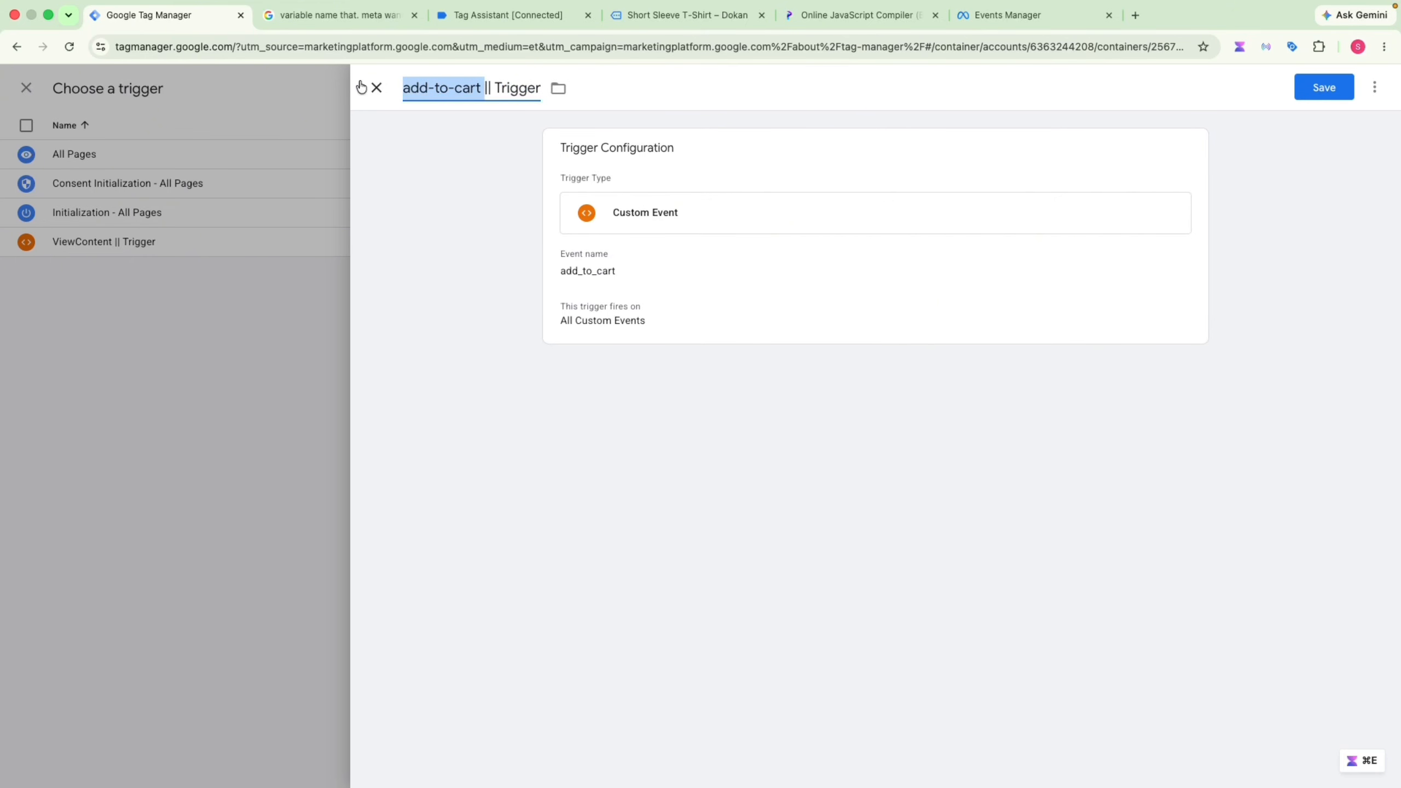
{"action": "type", "text": "Add to cart"}
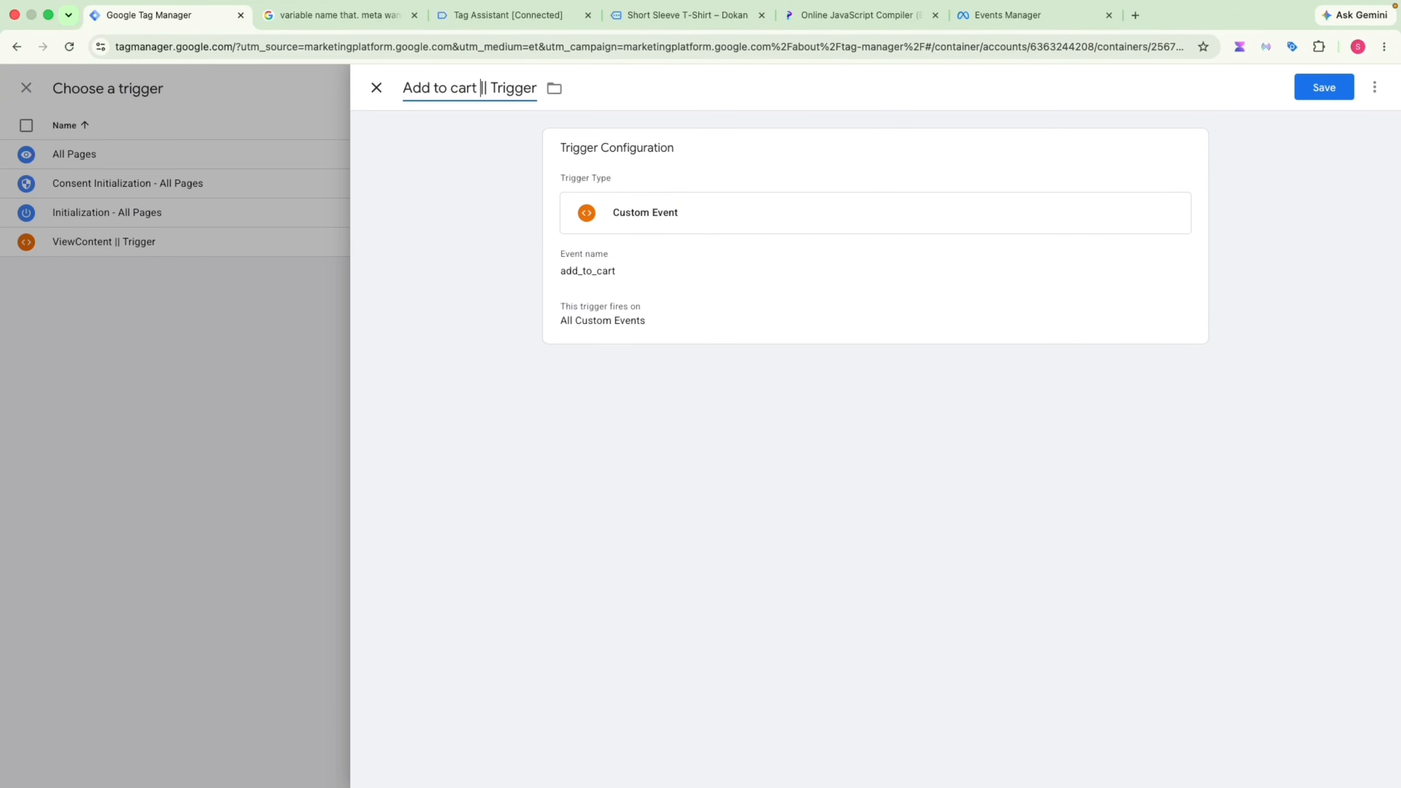
{"action": "left_click", "coordinate": [1312, 97]}
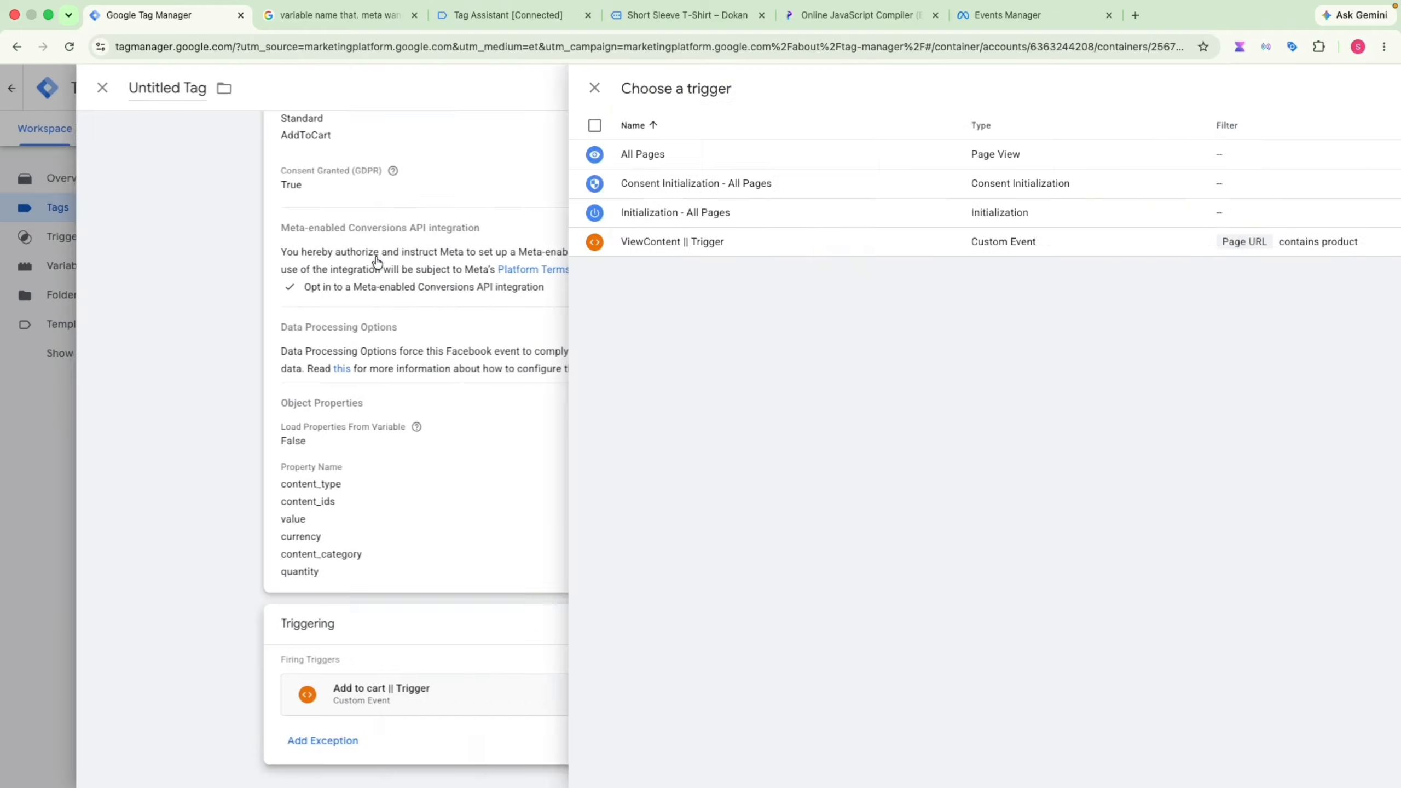
Save the Meta Pixel AddToCart tag under the name "Fb Web || Add To Cart"
{"action": "scroll", "coordinate": [926, 422], "scroll_direction": "up", "scroll_amount": 5}
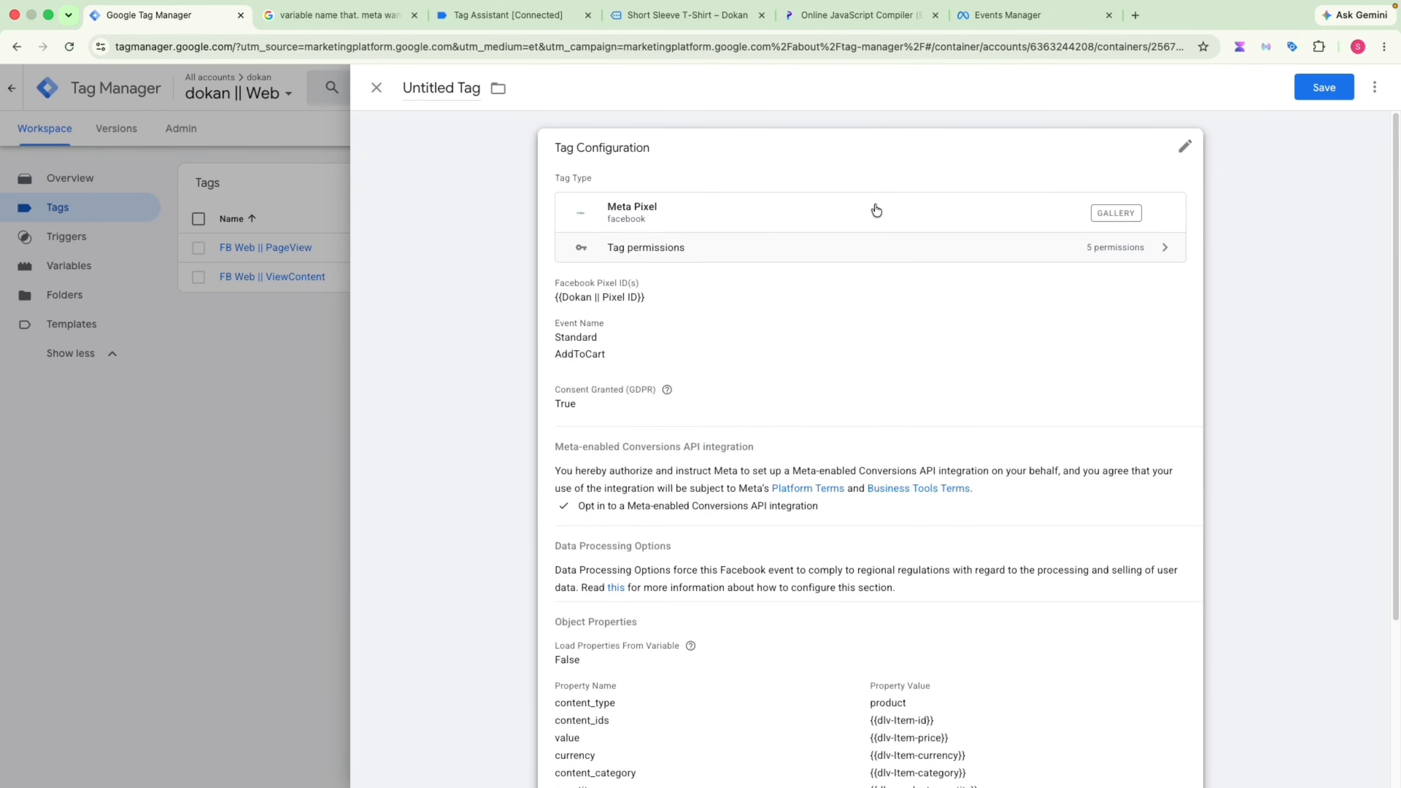
{"action": "triple_click", "coordinate": [447, 88]}
{"action": "left_click", "coordinate": [445, 88]}
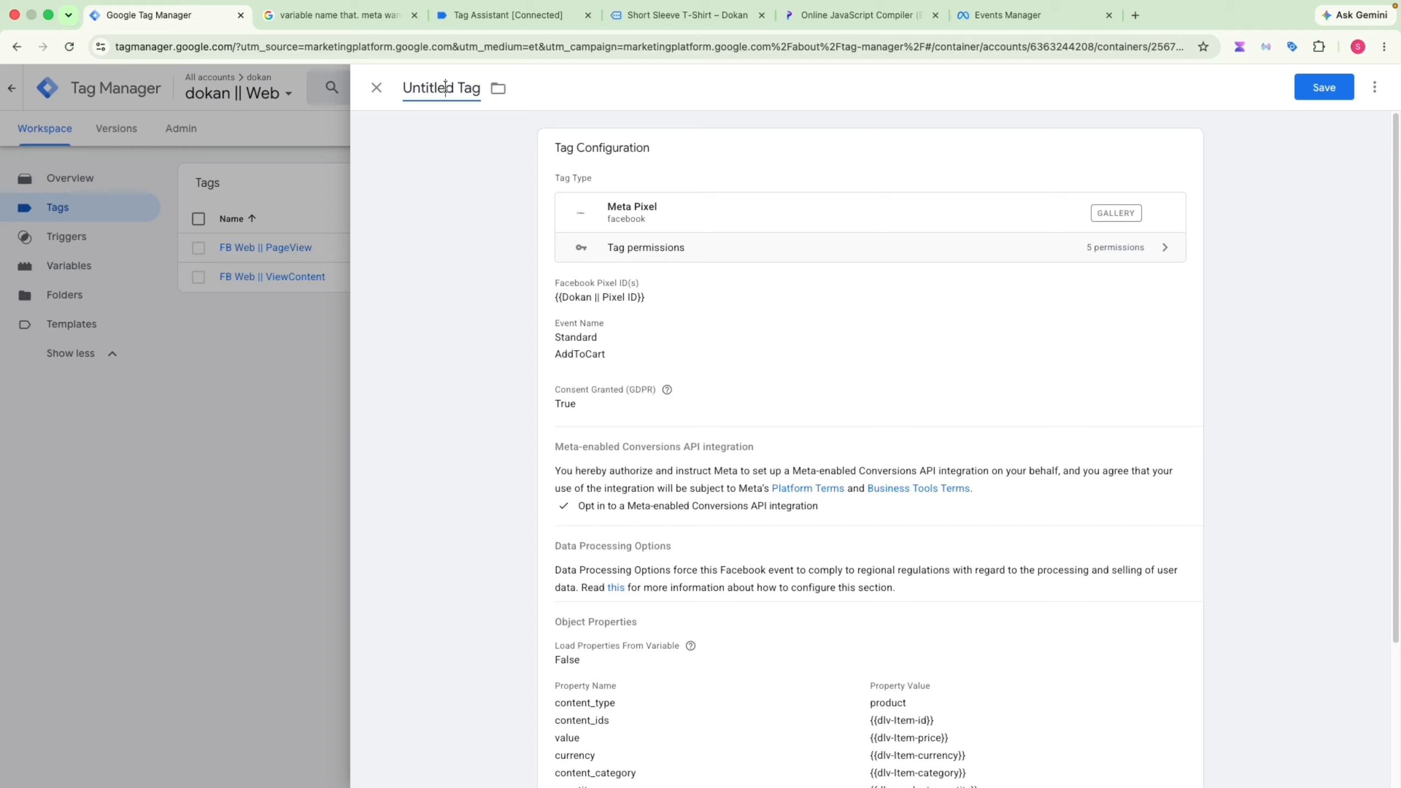
{"action": "left_click", "coordinate": [1331, 88]}
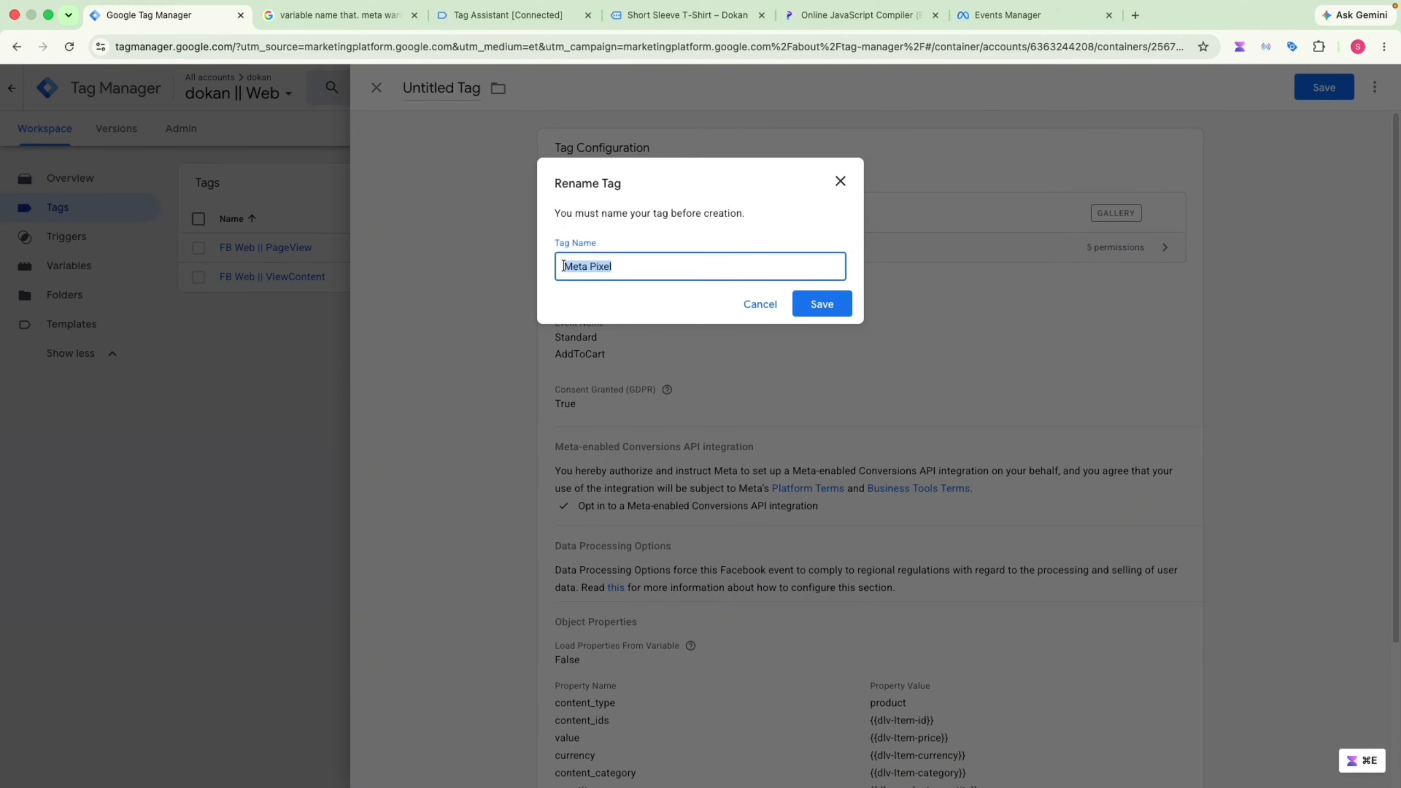
{"action": "type", "text": "Fb"}
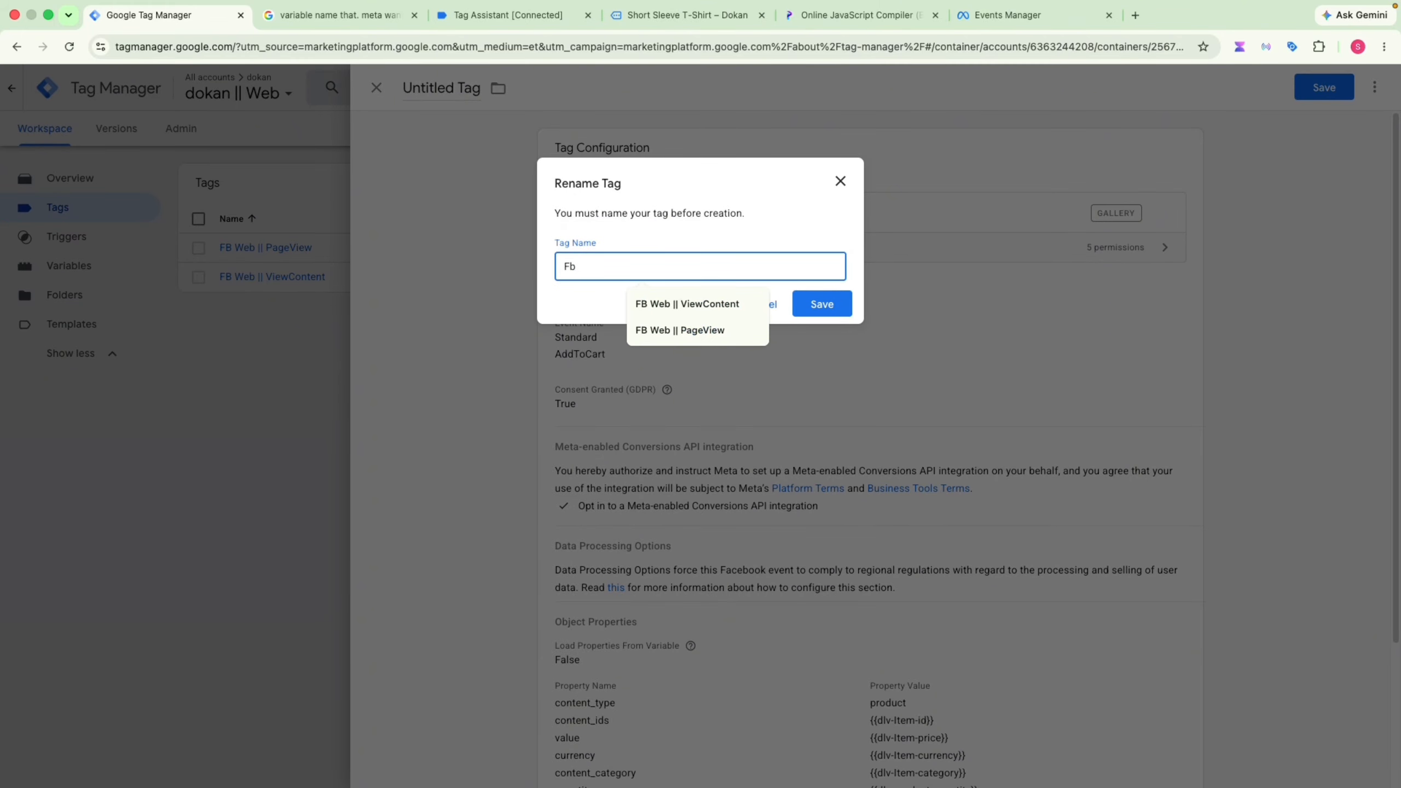
{"action": "type", "text": " Web || Add To Cart"}
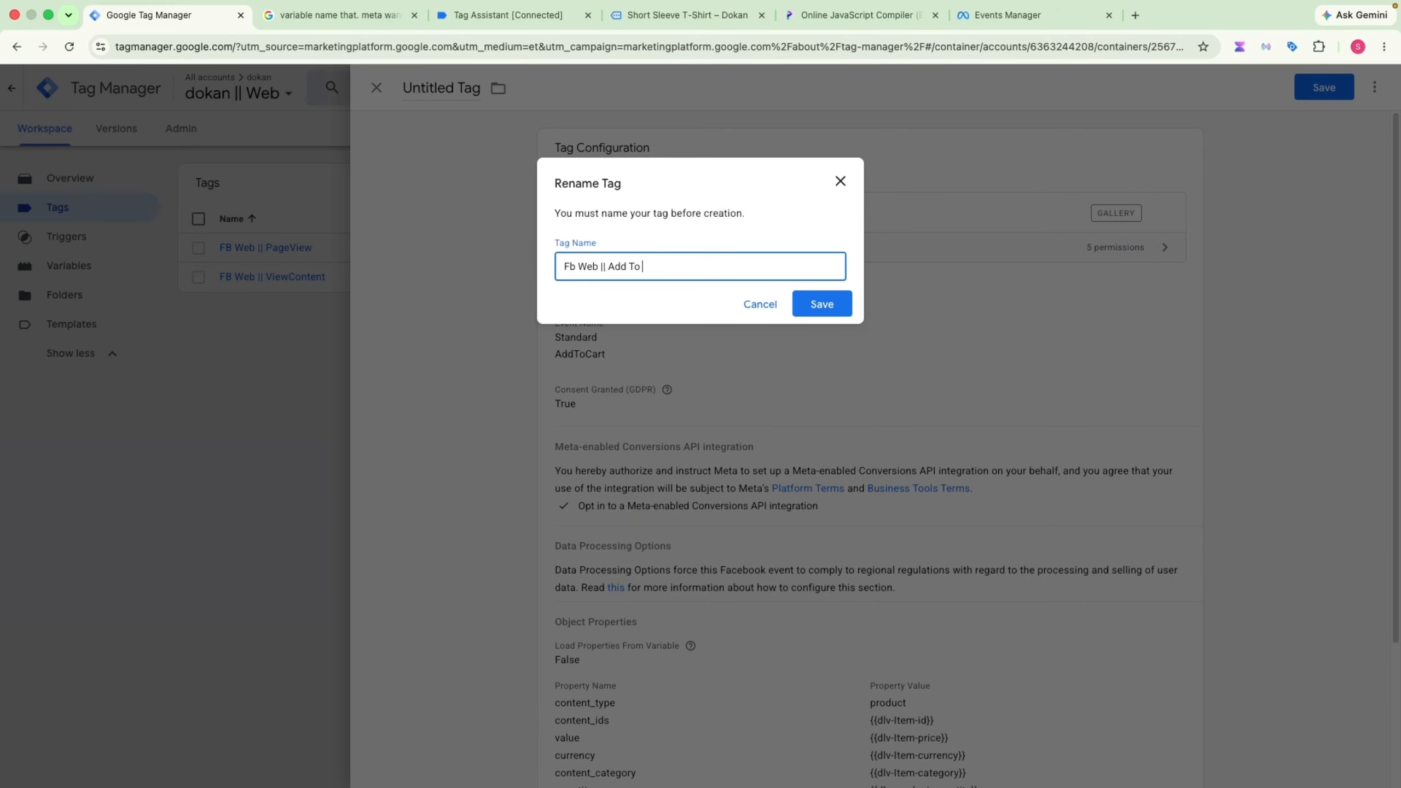
{"action": "left_click", "coordinate": [820, 304]}
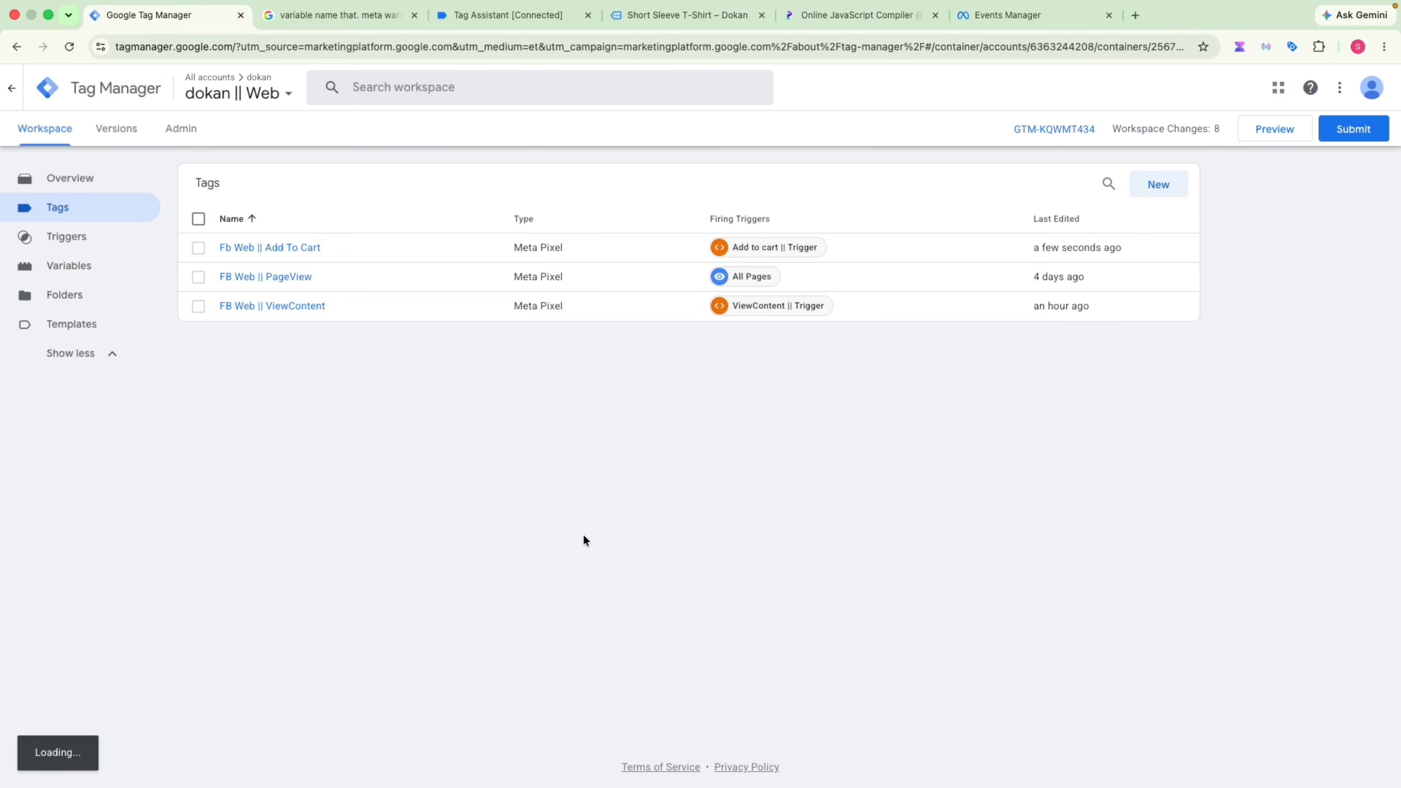
Publish the workspace changes without a version name or description, and connect a preview session to the store in Tag Assistant
{"action": "left_click", "coordinate": [1336, 134]}
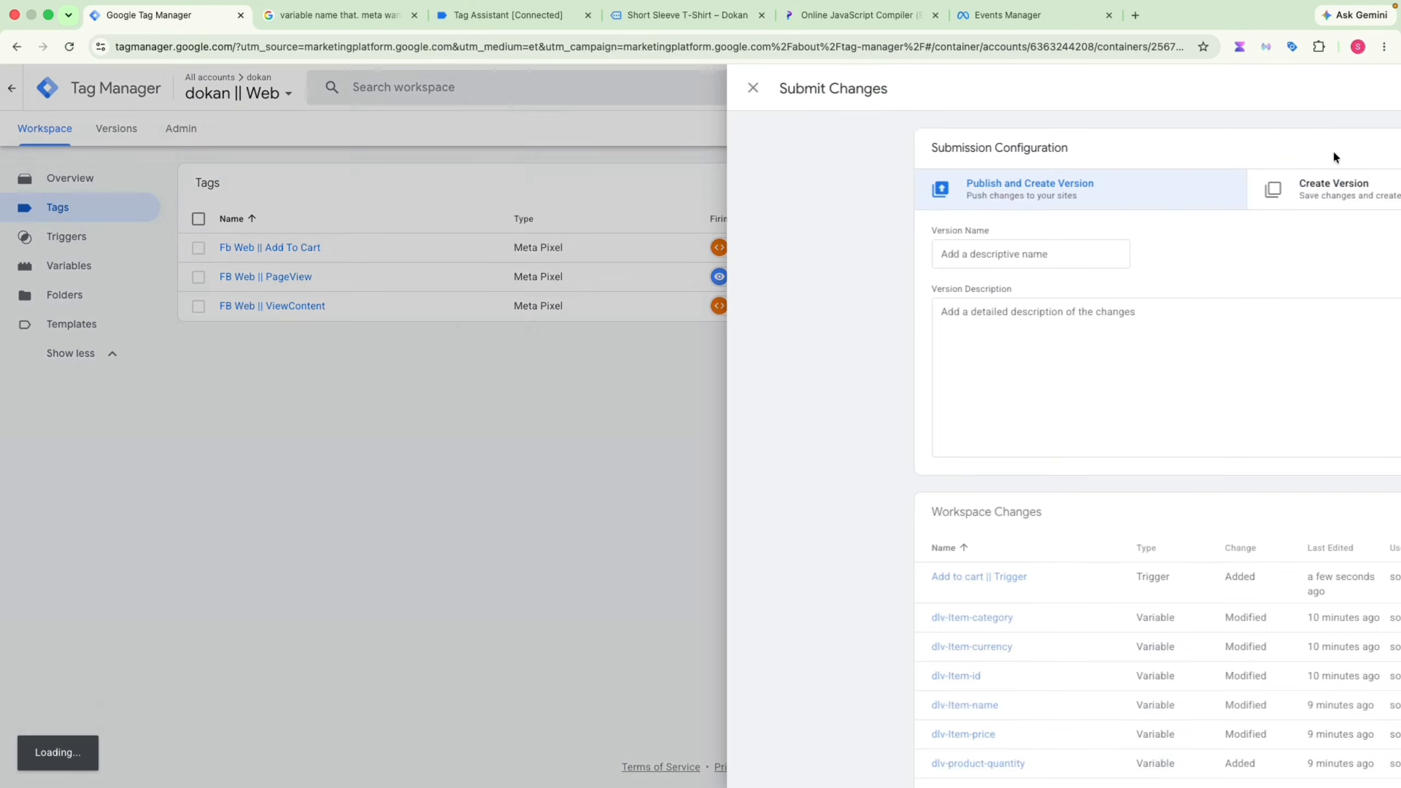
{"action": "left_click", "coordinate": [1349, 88]}
{"action": "left_click", "coordinate": [901, 516]}
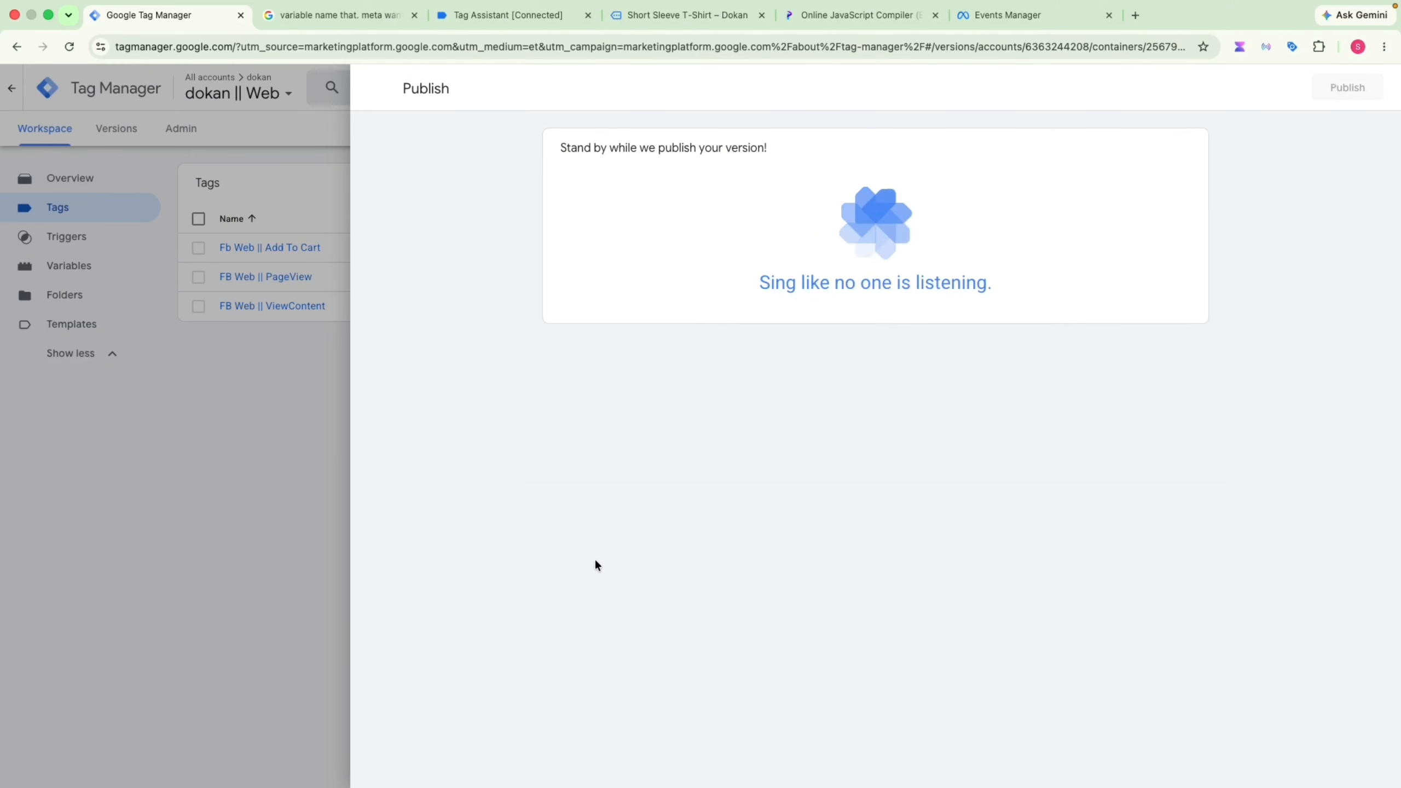
{"action": "left_click", "coordinate": [376, 87]}
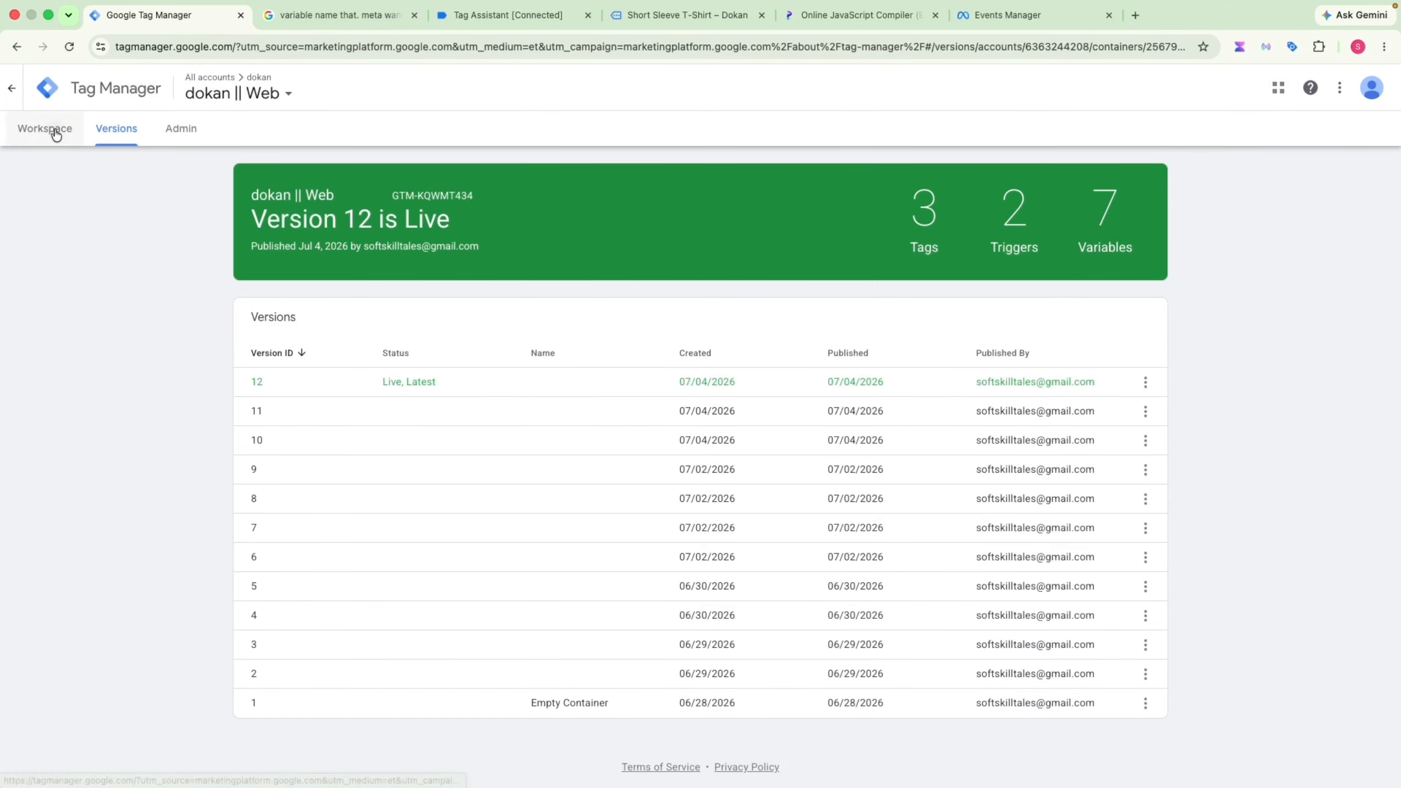
{"action": "left_click", "coordinate": [55, 133]}
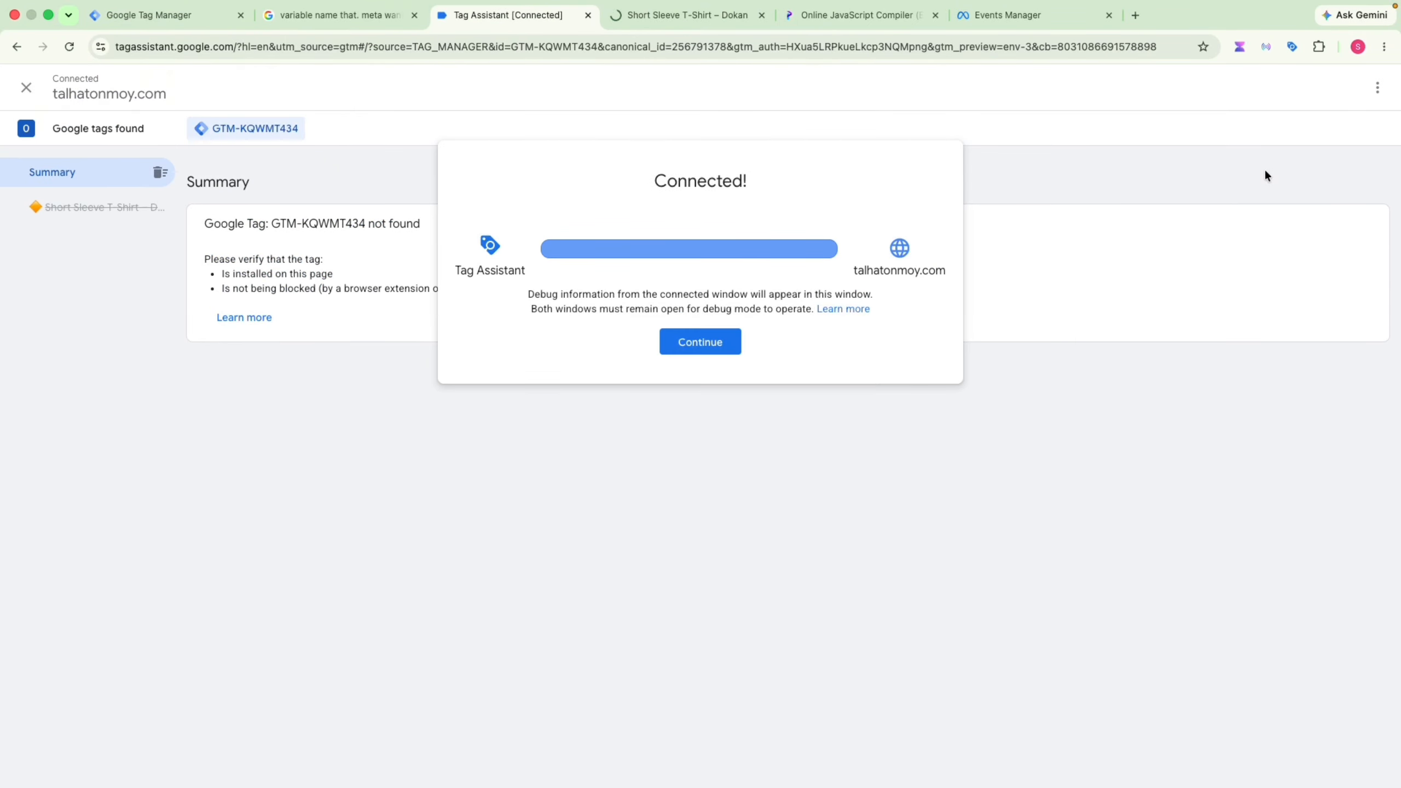
{"action": "left_click", "coordinate": [697, 343]}
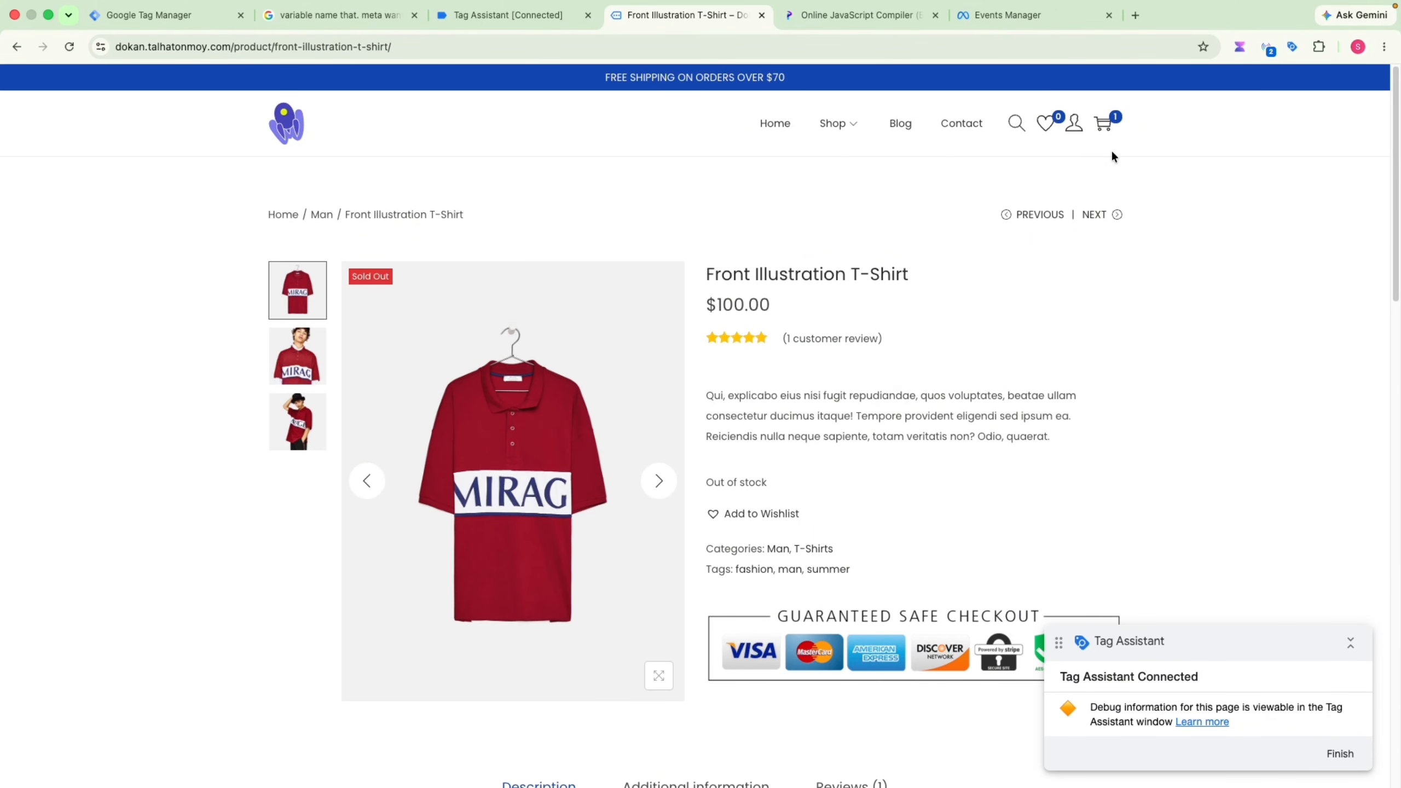
Examine the ViewContent event's custom parameters for the Front Illustration T-Shirt page in Meta Pixel Helper
{"action": "left_click", "coordinate": [1269, 49]}
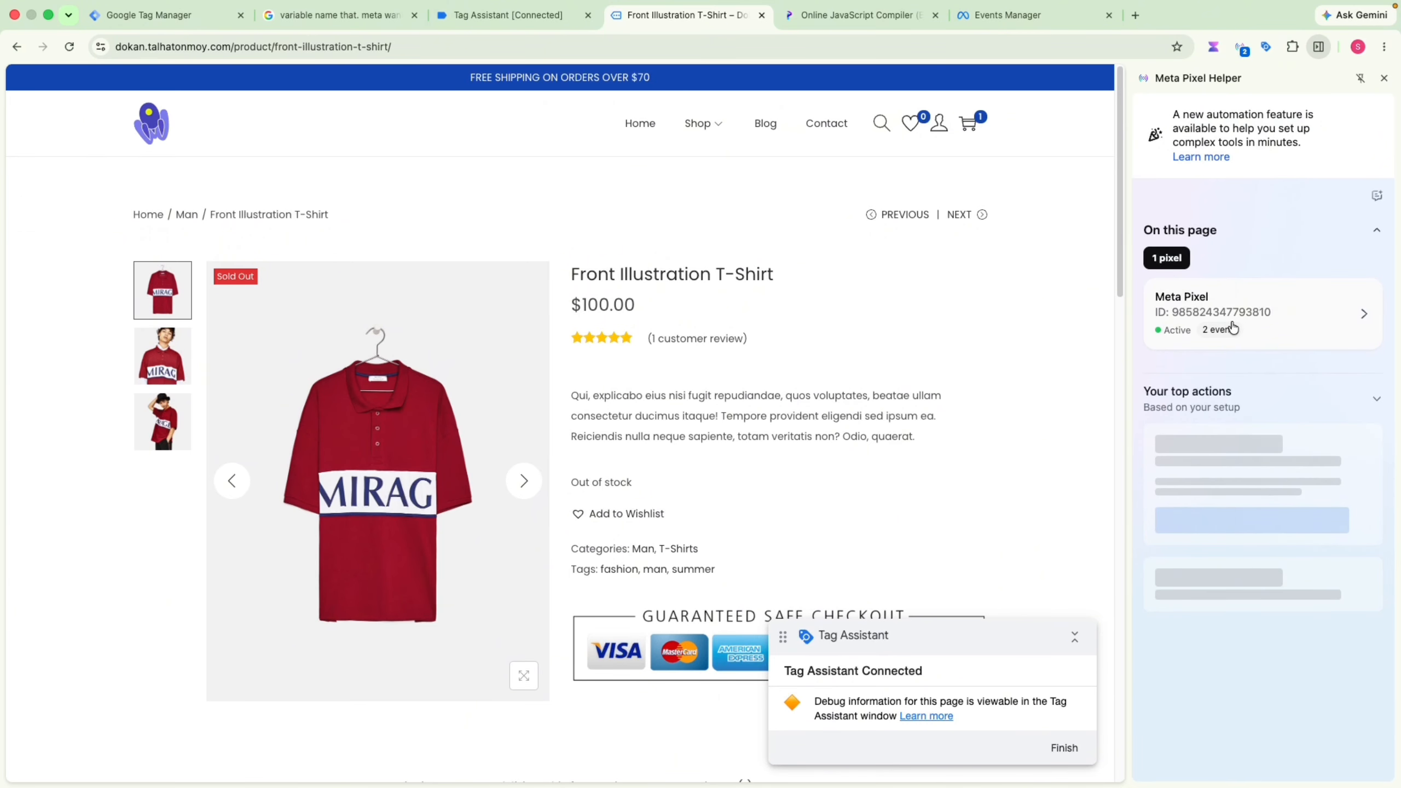
{"action": "left_click", "coordinate": [1282, 309]}
{"action": "left_click", "coordinate": [1247, 353]}
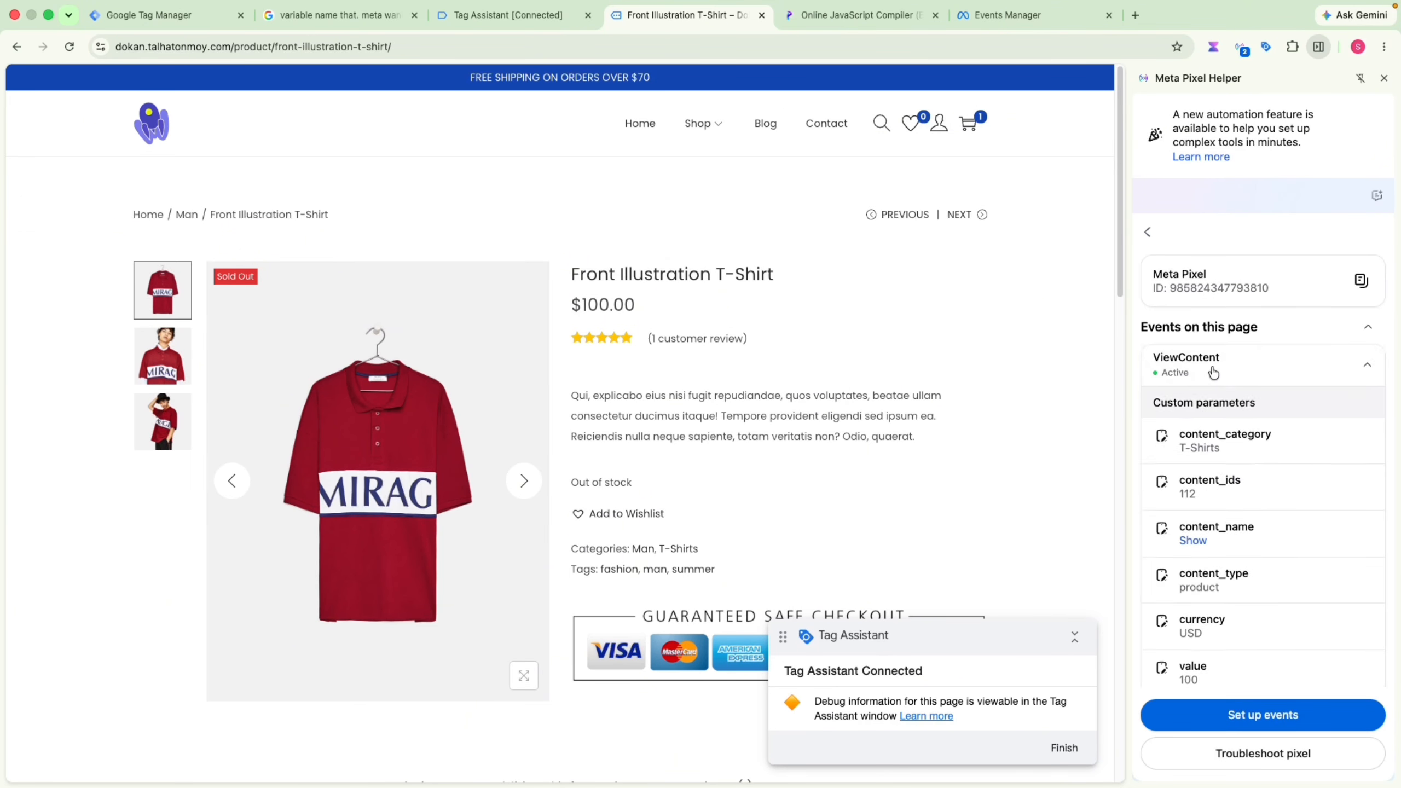
{"action": "scroll", "coordinate": [1234, 363], "scroll_direction": "down", "scroll_amount": 5}
{"action": "scroll", "coordinate": [1203, 488], "scroll_direction": "up", "scroll_amount": 4}
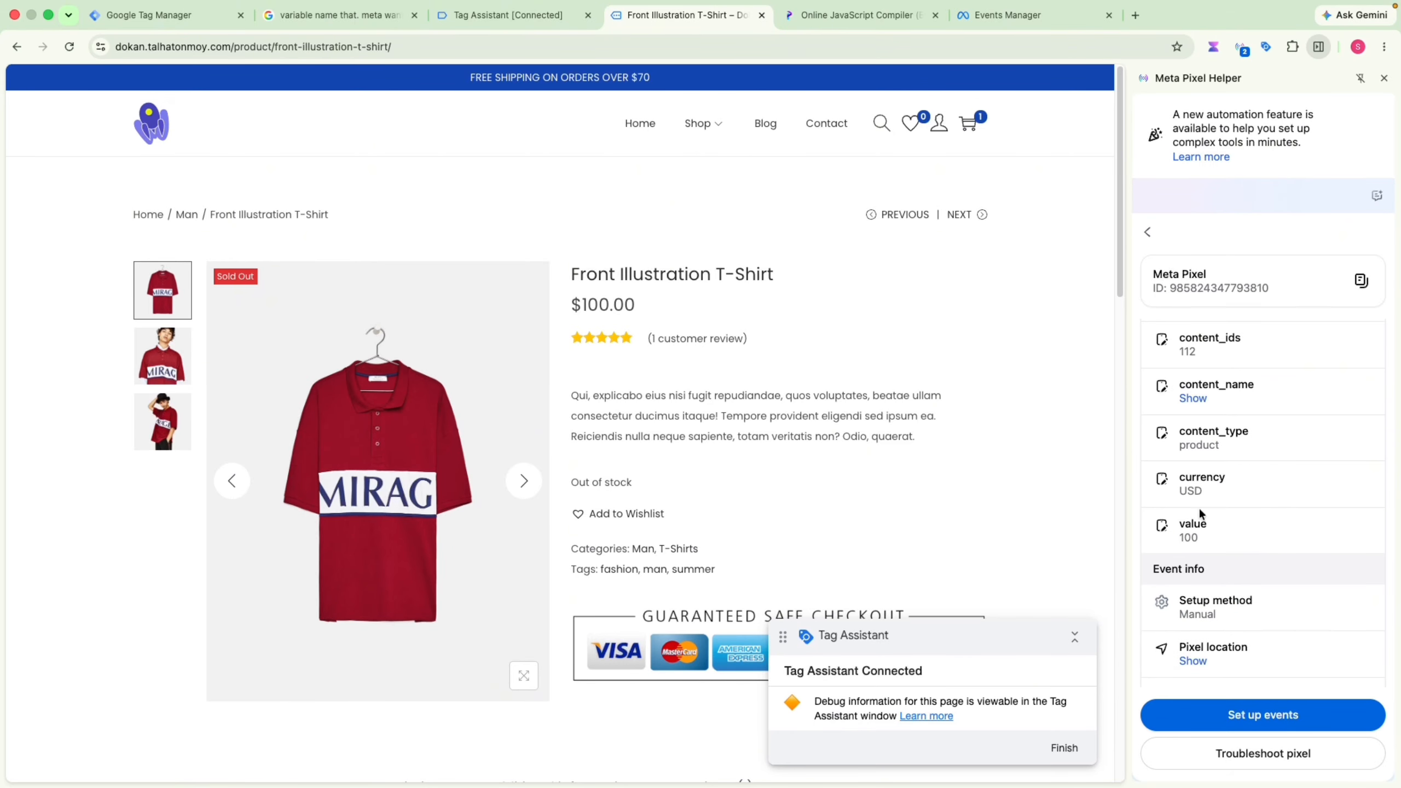
{"action": "scroll", "coordinate": [1200, 436], "scroll_direction": "up", "scroll_amount": 4}
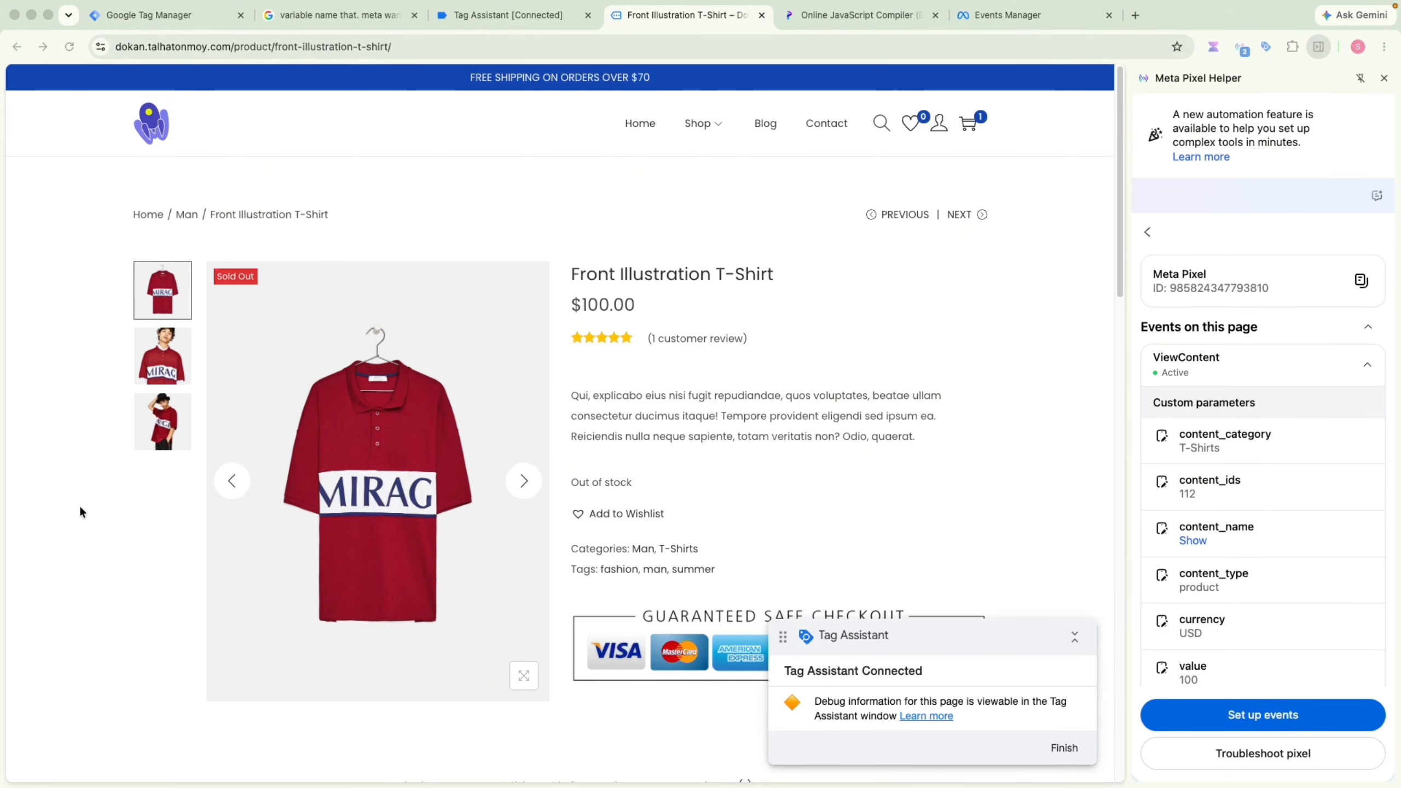
Return to the store's home page, open the Short Sleeve T-Shirt under New Arrivals and add it to the cart
{"action": "scroll", "coordinate": [813, 431], "scroll_direction": "down", "scroll_amount": 5}
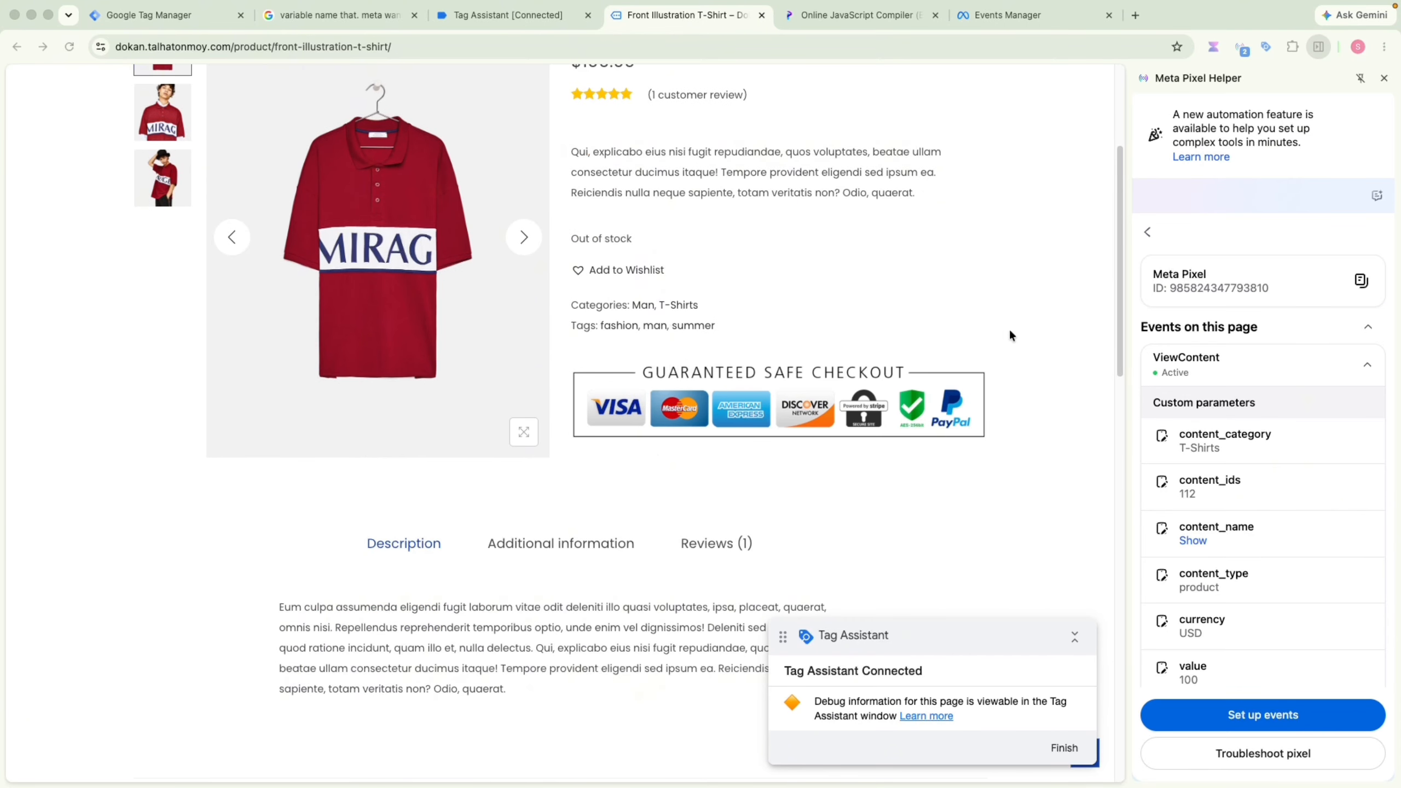
{"action": "scroll", "coordinate": [554, 209], "scroll_direction": "up", "scroll_amount": 5}
{"action": "left_click", "coordinate": [21, 49]}
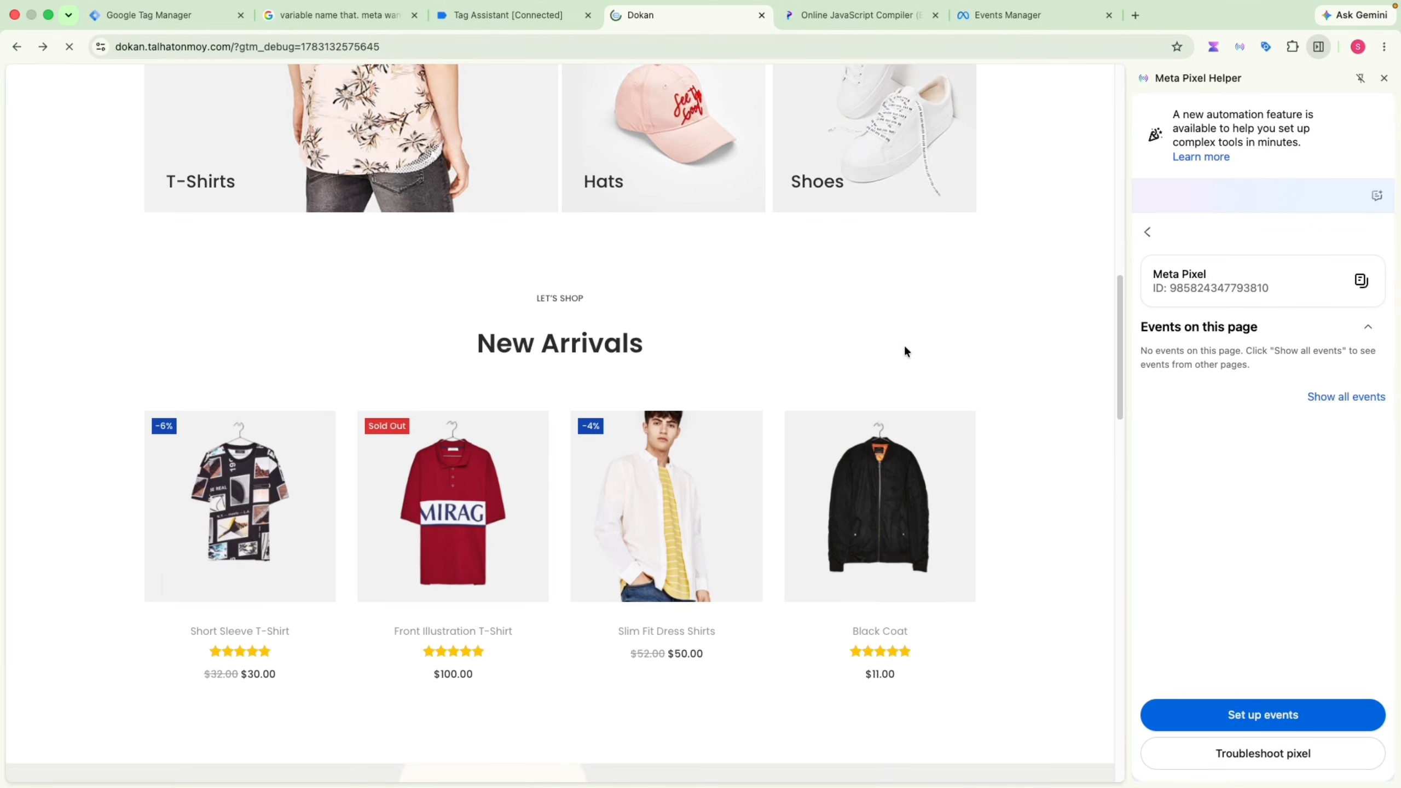
{"action": "scroll", "coordinate": [883, 365], "scroll_direction": "down", "scroll_amount": 5}
{"action": "left_click", "coordinate": [236, 250]}
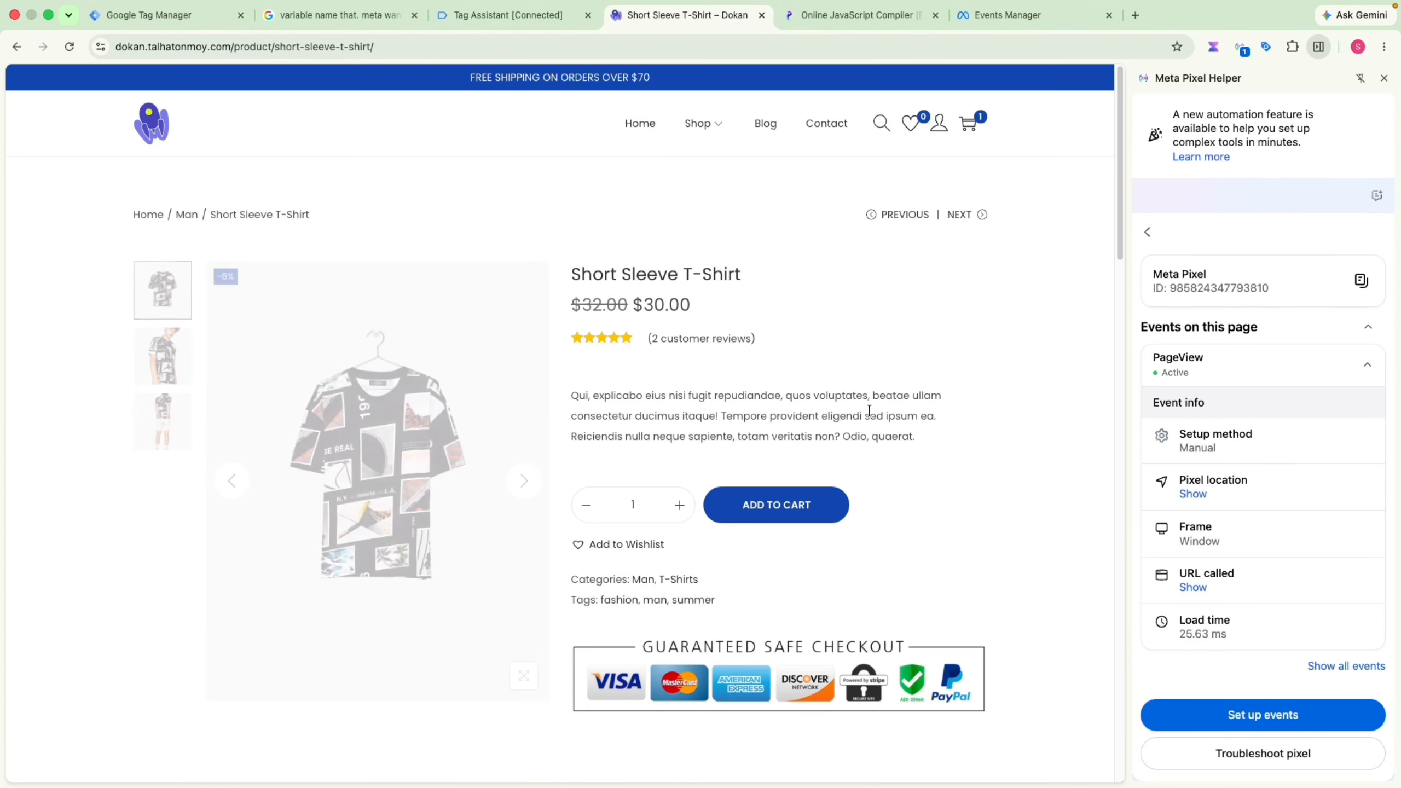
{"action": "scroll", "coordinate": [695, 452], "scroll_direction": "down", "scroll_amount": 1}
{"action": "left_click", "coordinate": [782, 448]}
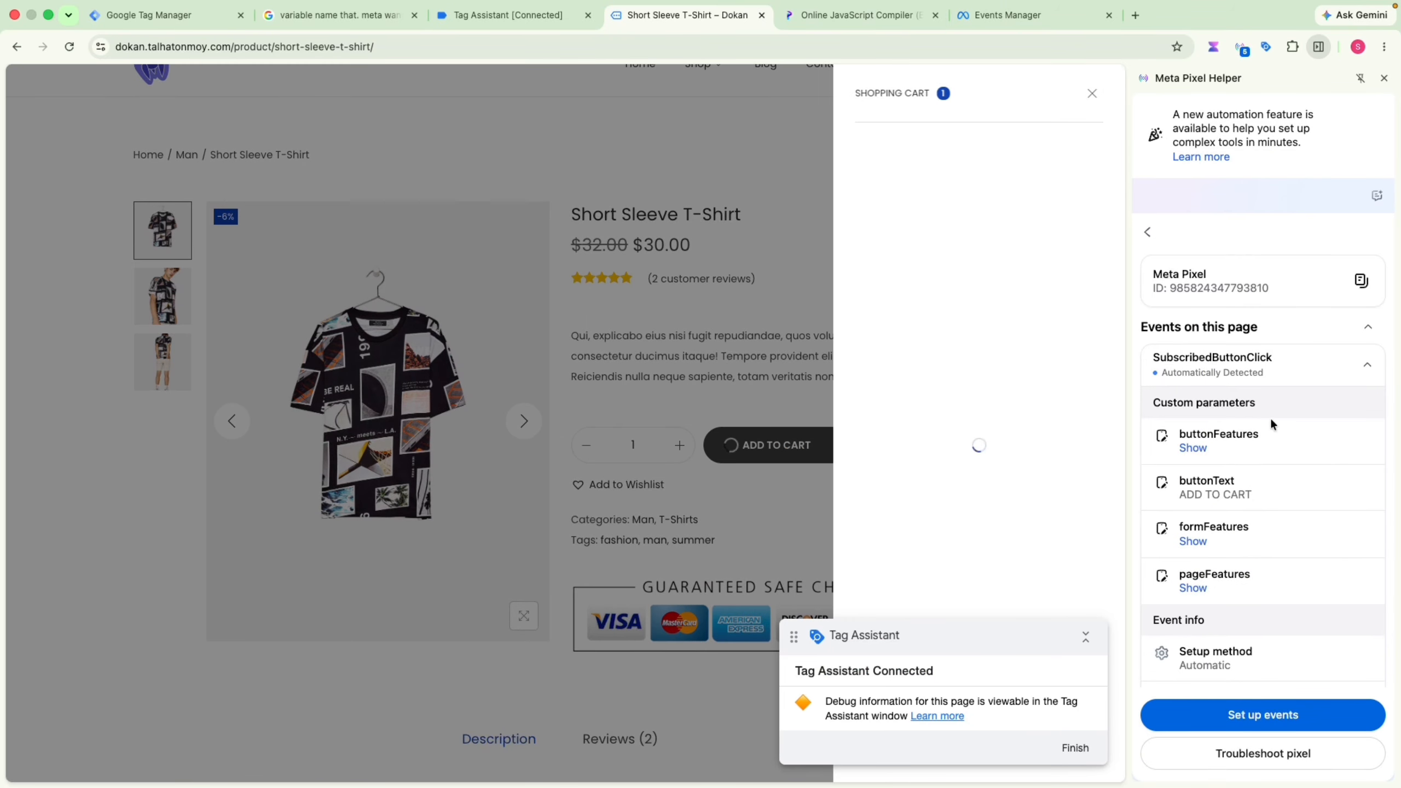
Collapse the SubscribedButtonClick event in Meta Pixel Helper and examine the AddToCart event's custom parameters
{"action": "left_click", "coordinate": [1358, 366]}
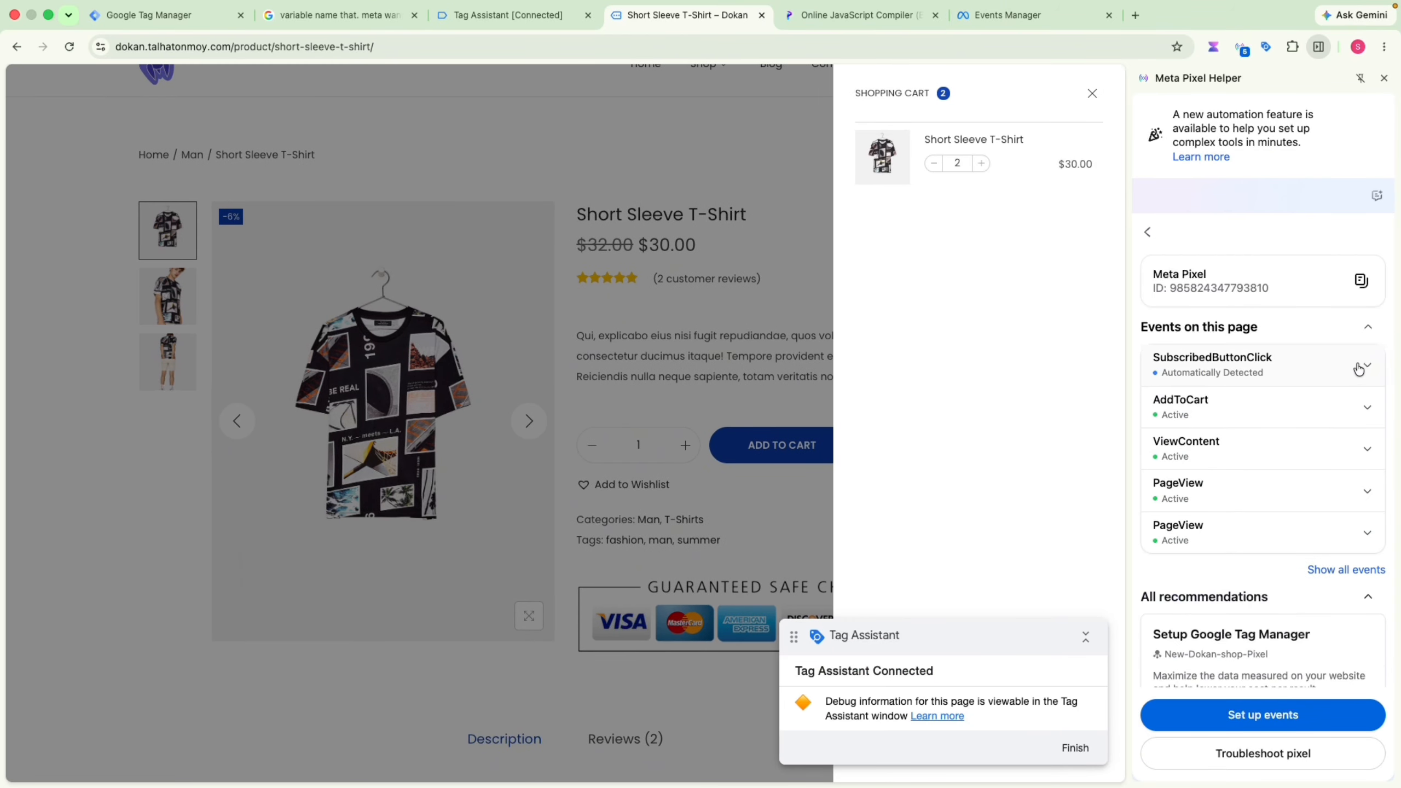
{"action": "left_click", "coordinate": [1252, 405]}
{"action": "scroll", "coordinate": [1230, 481], "scroll_direction": "down", "scroll_amount": 3}
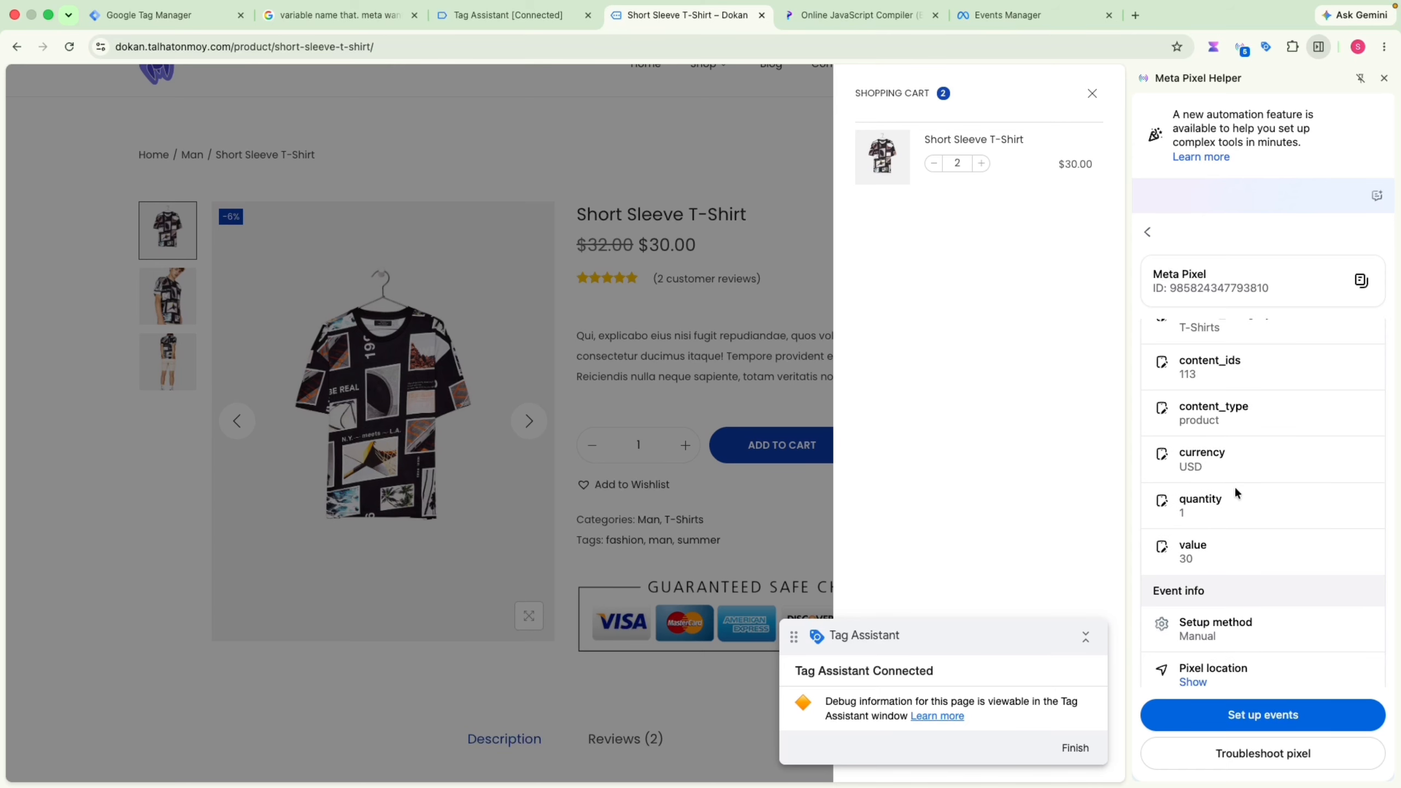
{"action": "left_click_drag", "start_coordinate": [1234, 485], "coordinate": [1162, 355]}
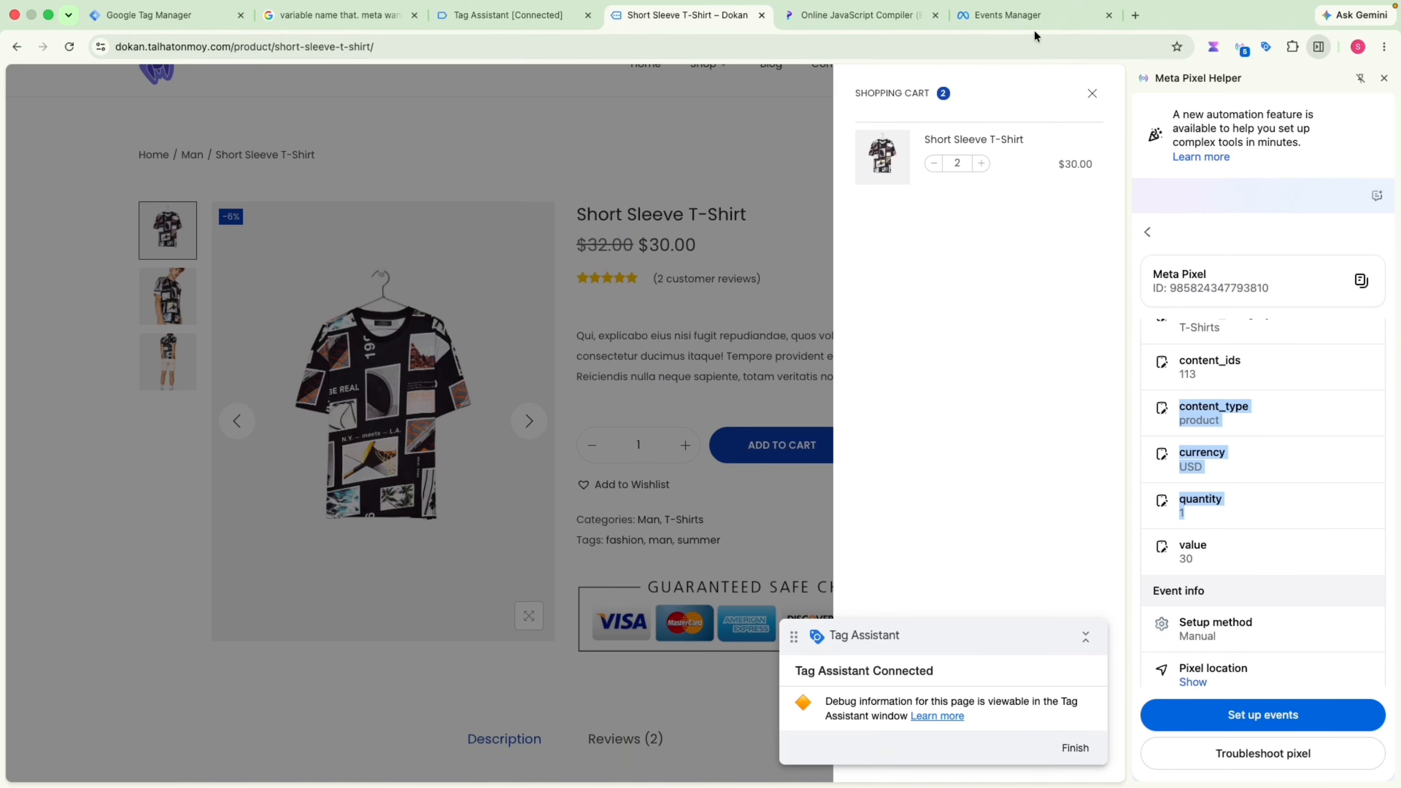
Switch to Meta Events Manager and clear the received activity from the test events of New-Dokan-shop-Pixel
{"action": "left_click", "coordinate": [1021, 17]}
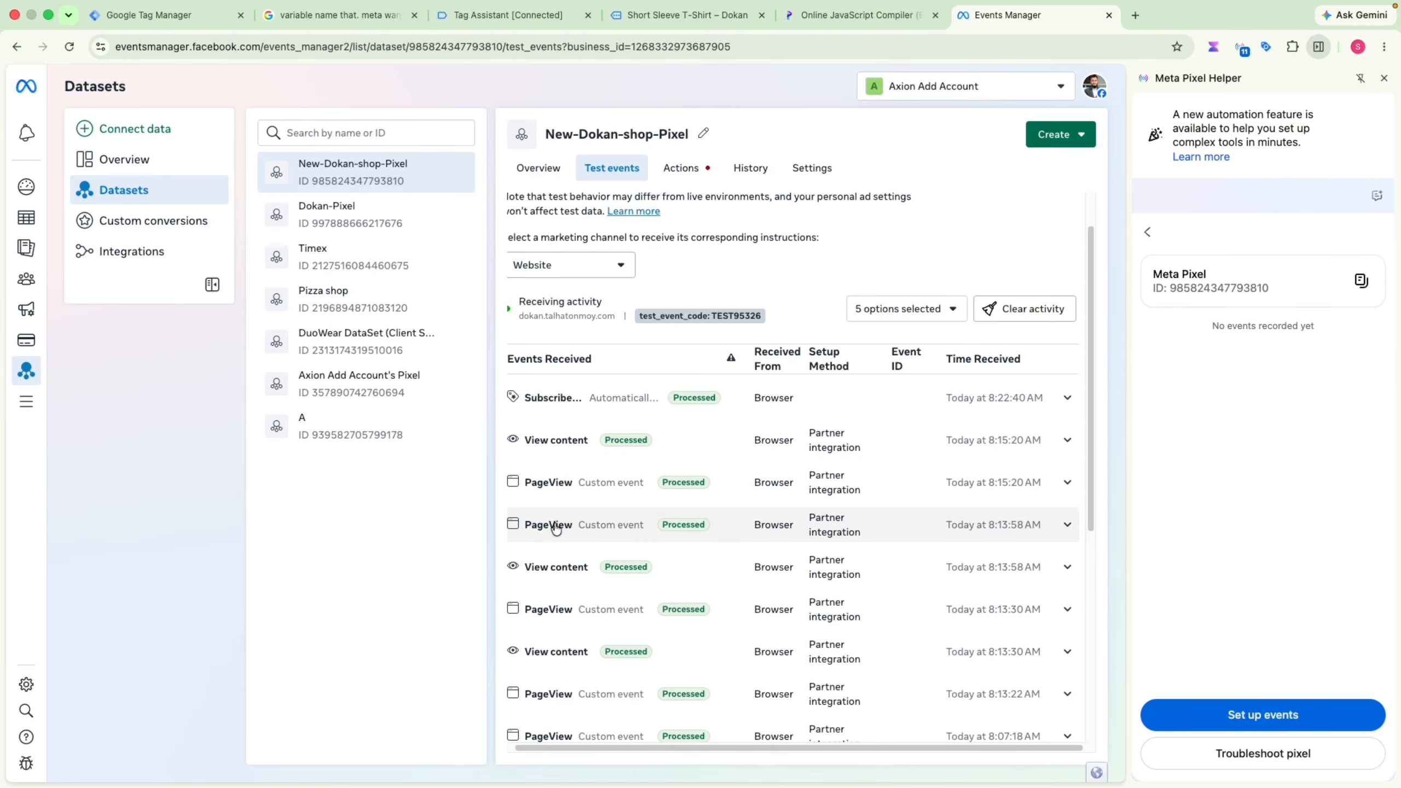
{"action": "scroll", "coordinate": [610, 576], "scroll_direction": "up", "scroll_amount": 1}
{"action": "scroll", "coordinate": [613, 581], "scroll_direction": "down", "scroll_amount": 4}
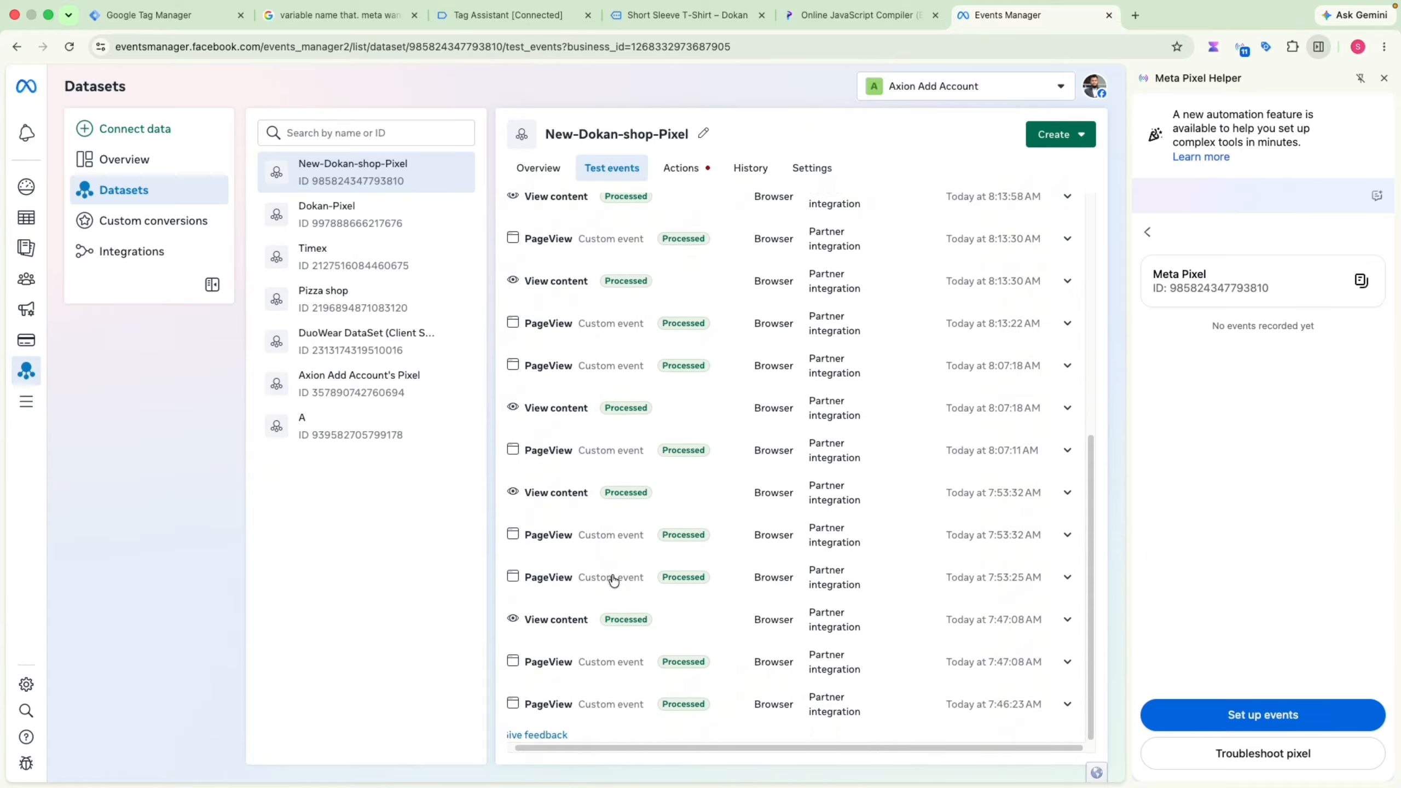
{"action": "scroll", "coordinate": [618, 580], "scroll_direction": "up", "scroll_amount": 5}
{"action": "left_click", "coordinate": [1024, 366]}
{"action": "left_click", "coordinate": [730, 368]}
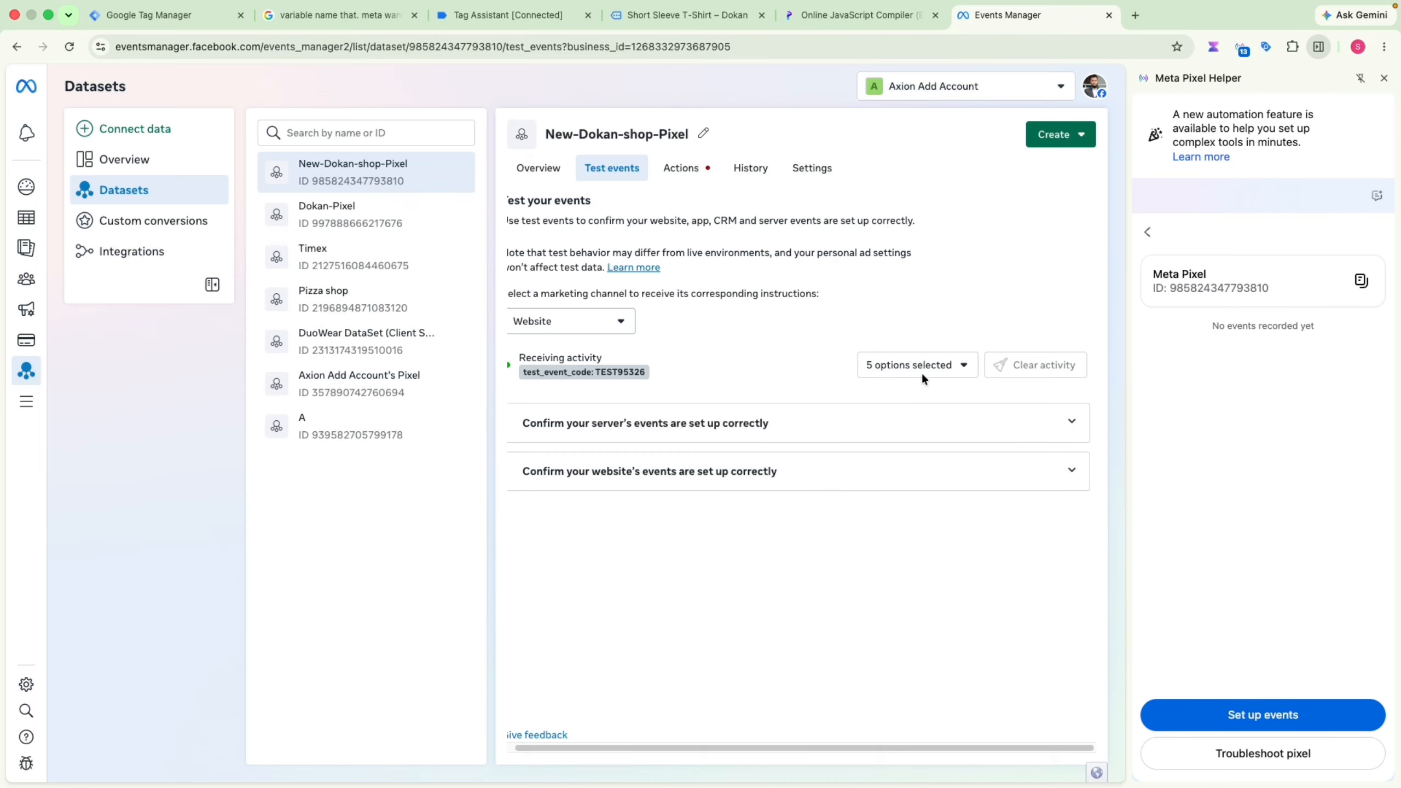
Go back to the store and add another Short Sleeve T-Shirt to the cart
{"action": "left_click", "coordinate": [677, 15]}
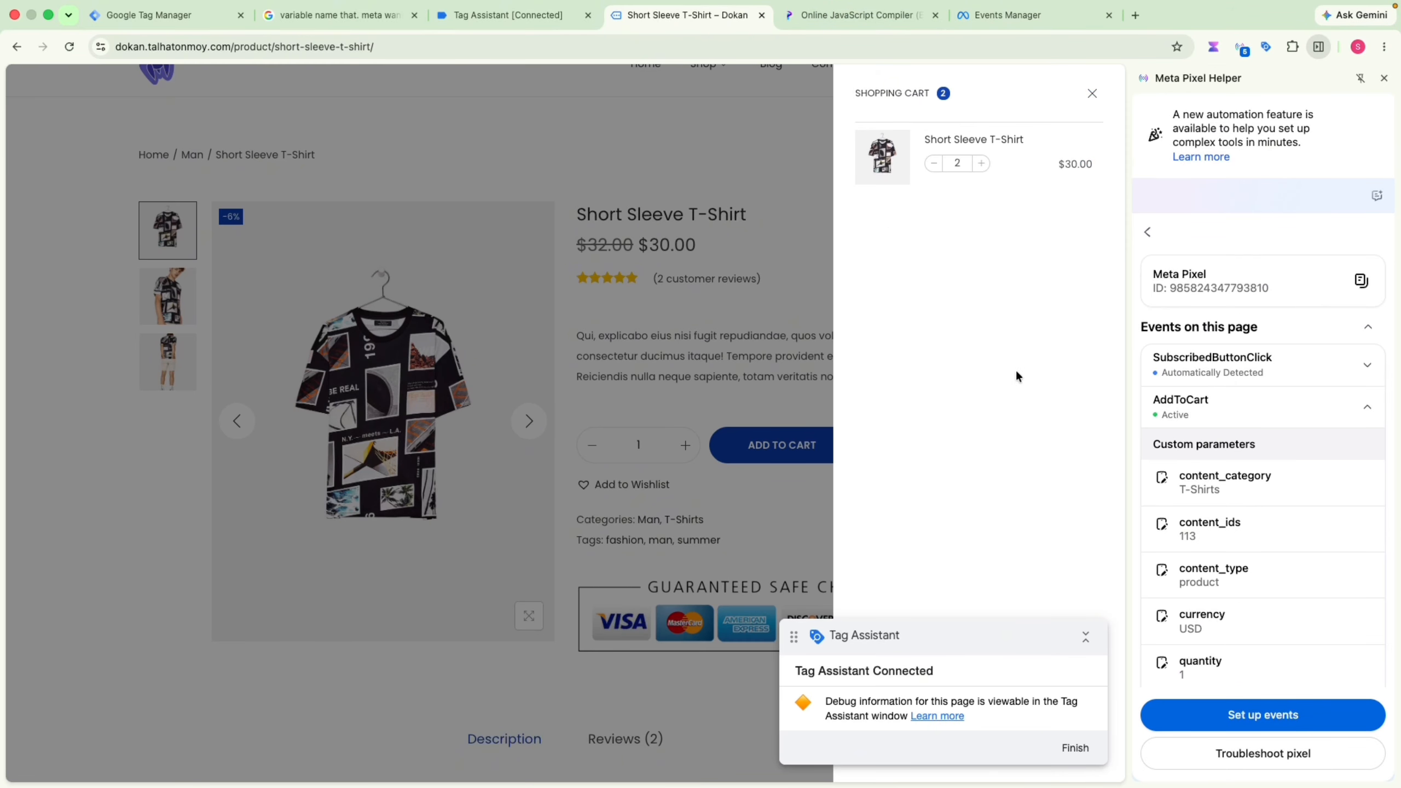
{"action": "left_click", "coordinate": [712, 416]}
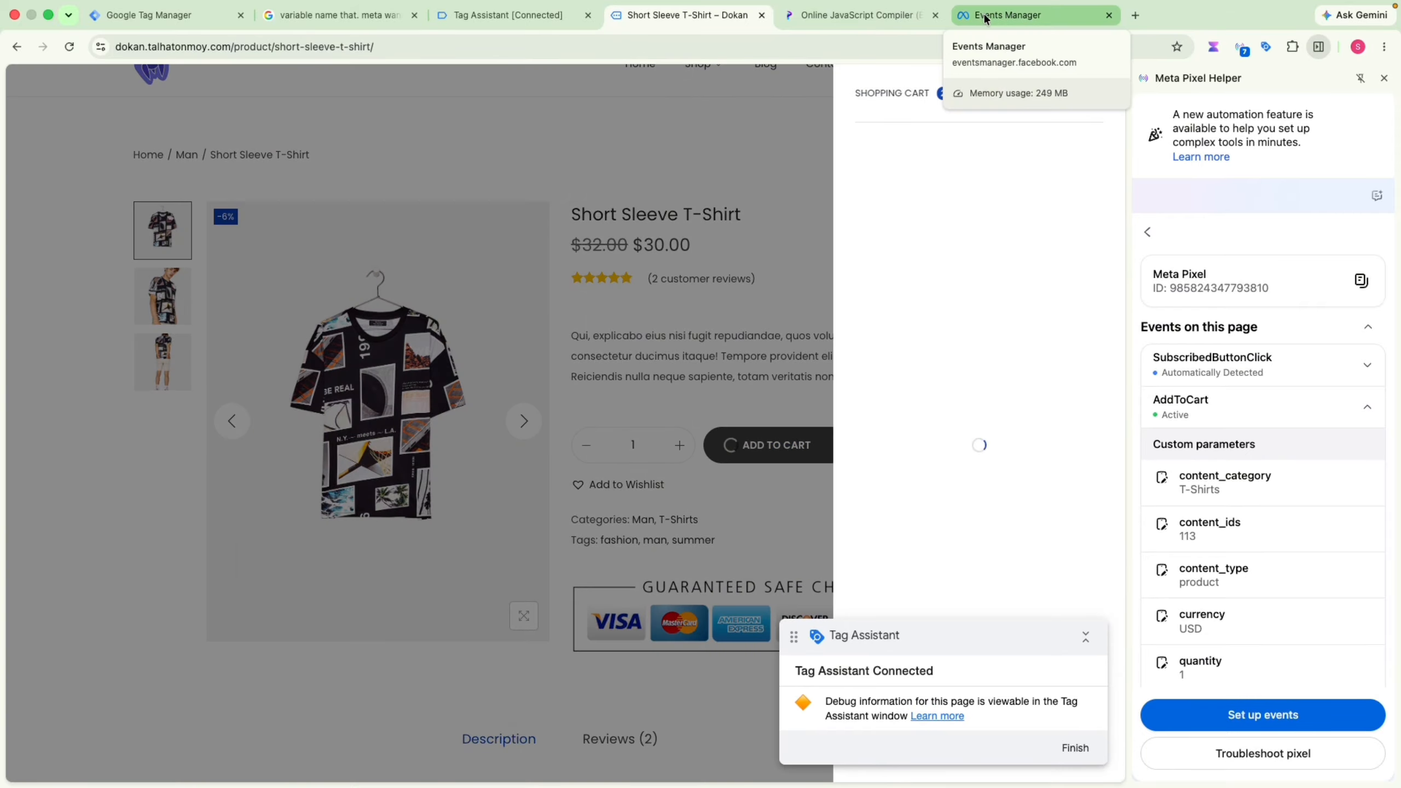
Switch to Tag Assistant and examine the full properties of the fired "Fb Web || Add To Cart" tag from the summary
{"action": "left_click", "coordinate": [503, 15]}
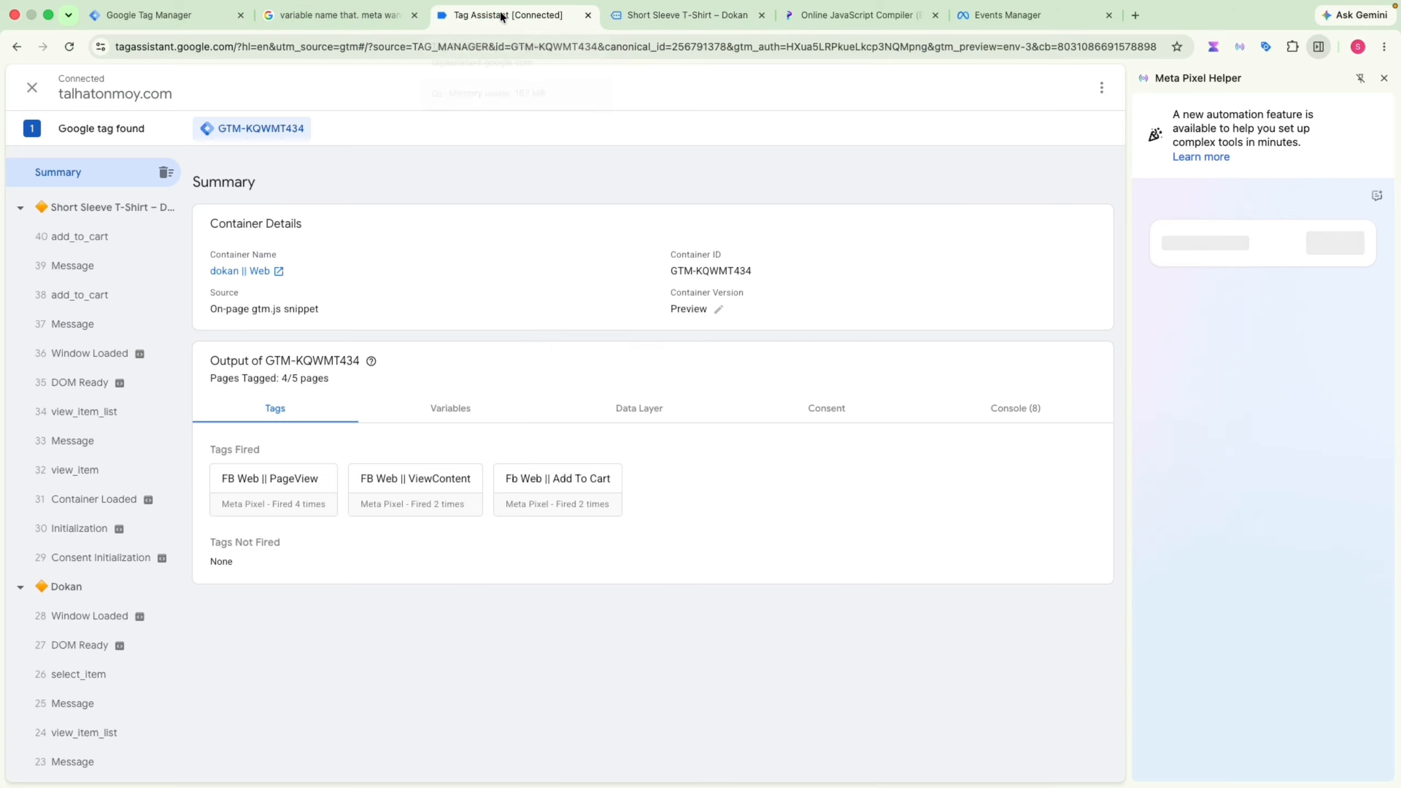
{"action": "left_click", "coordinate": [568, 497]}
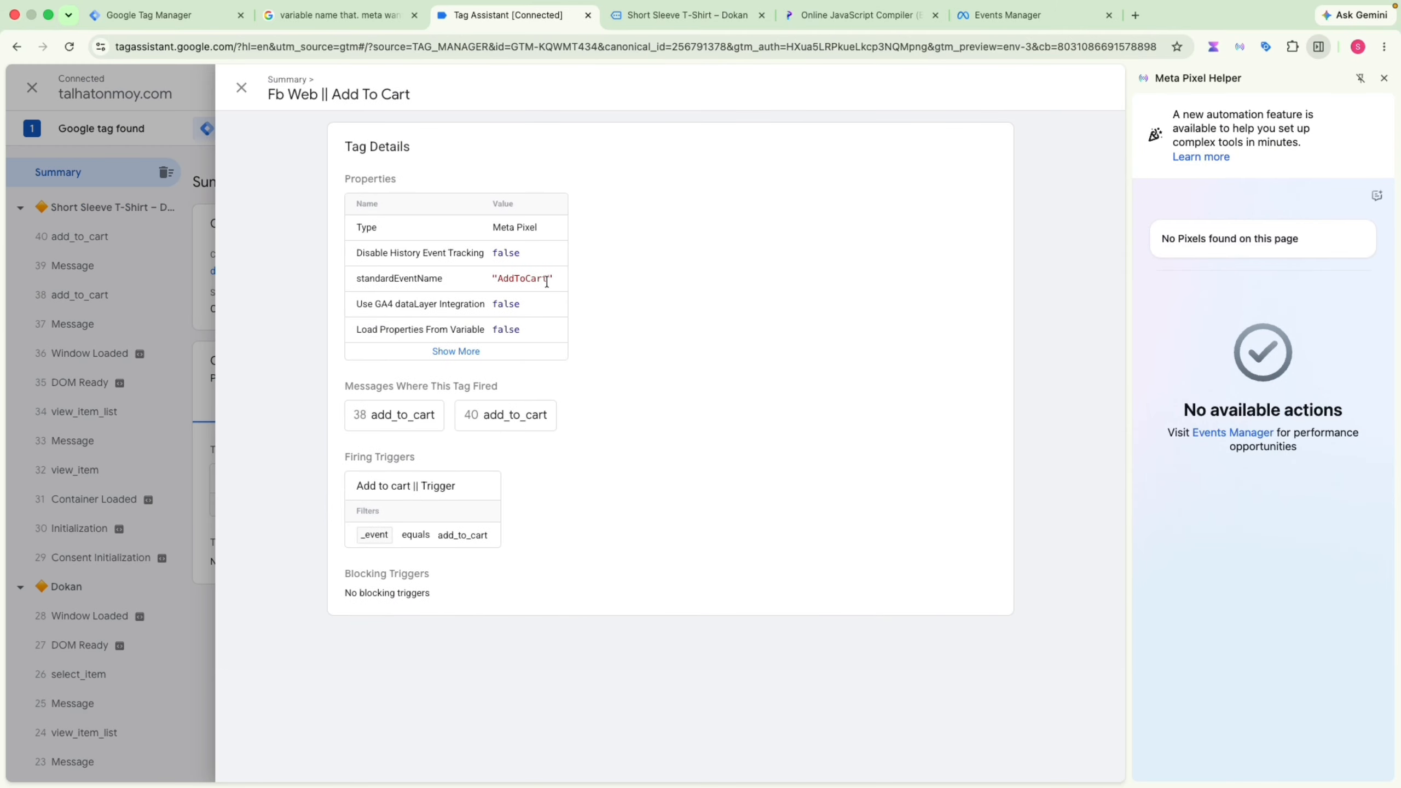
{"action": "left_click", "coordinate": [458, 351]}
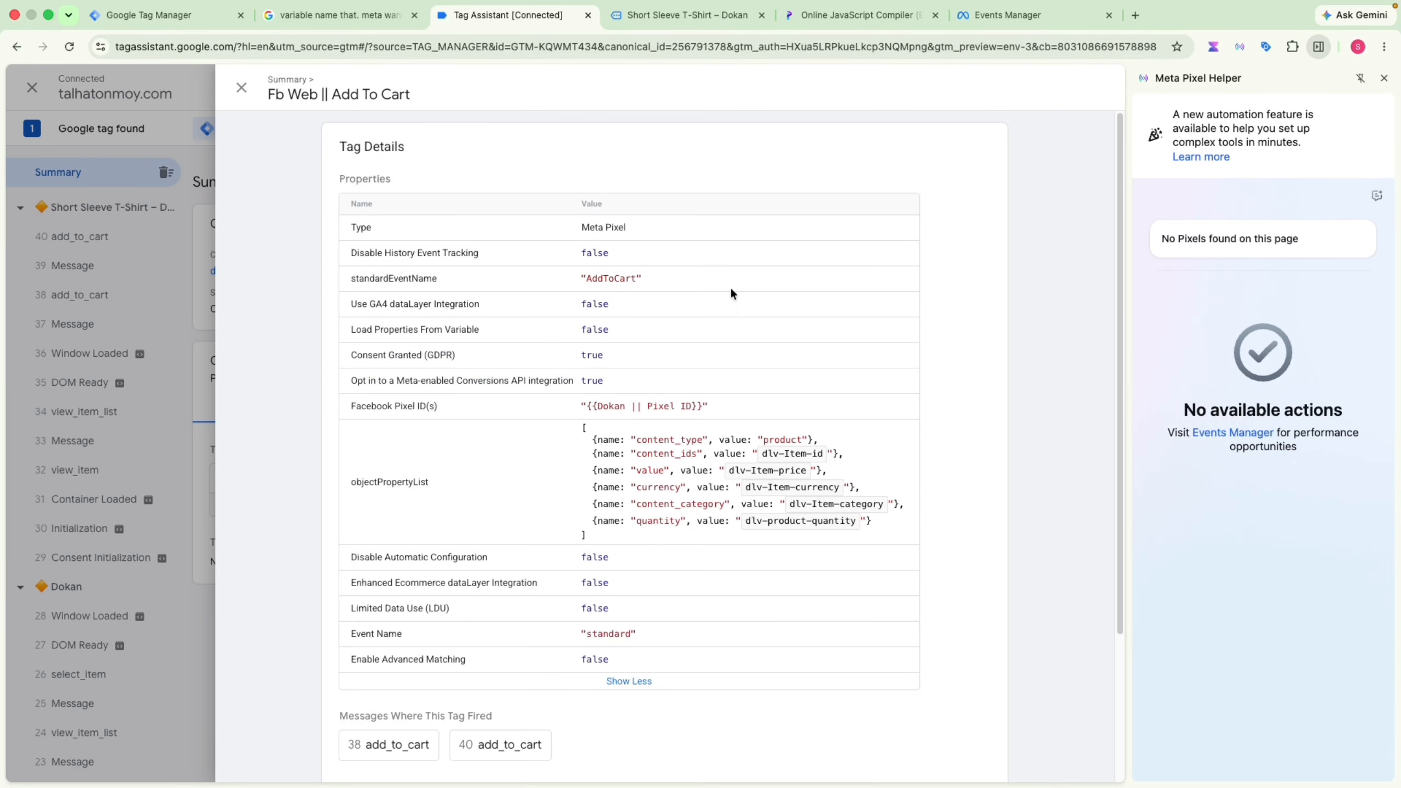
{"action": "left_click_drag", "start_coordinate": [779, 465], "coordinate": [809, 546]}
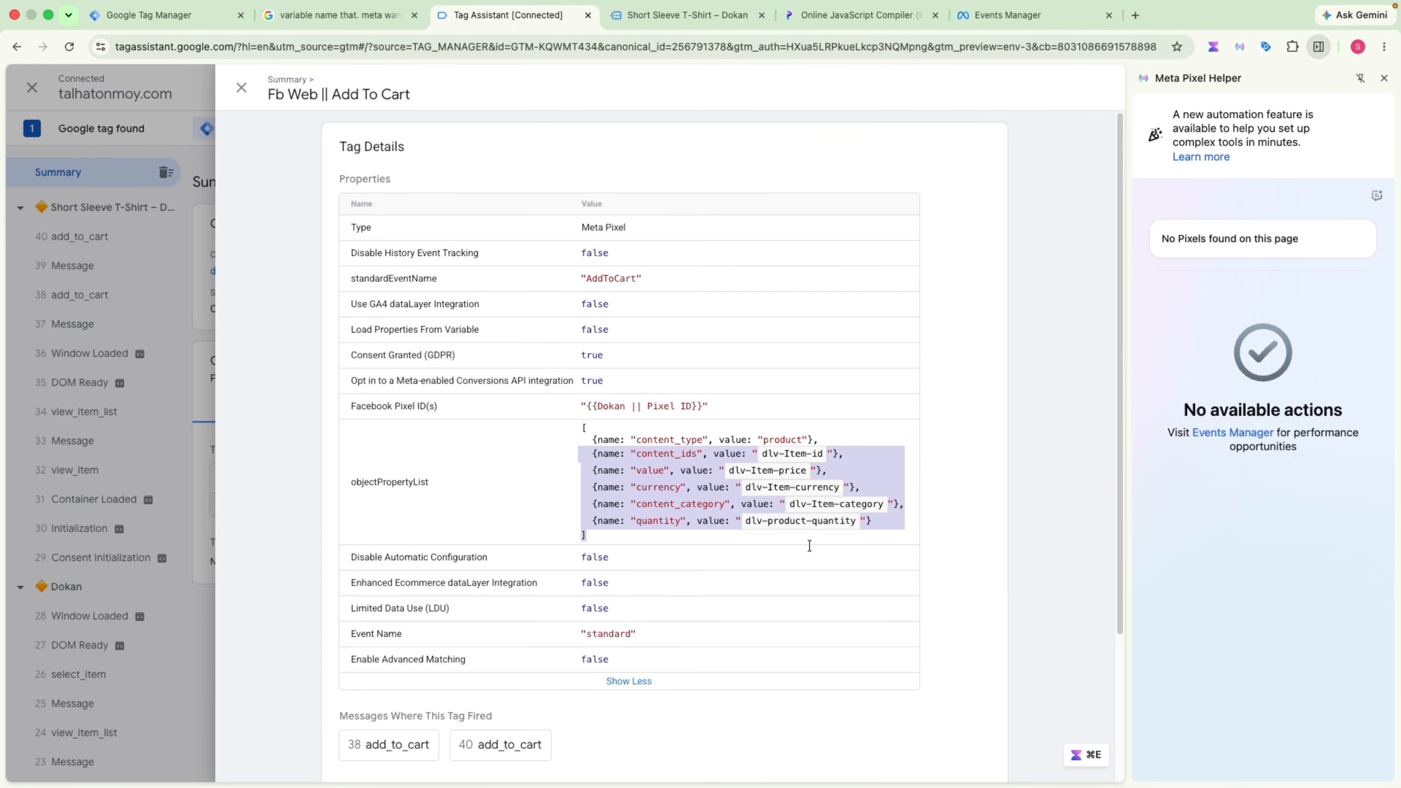
{"action": "left_click", "coordinate": [247, 94]}
{"action": "left_click", "coordinate": [457, 414]}
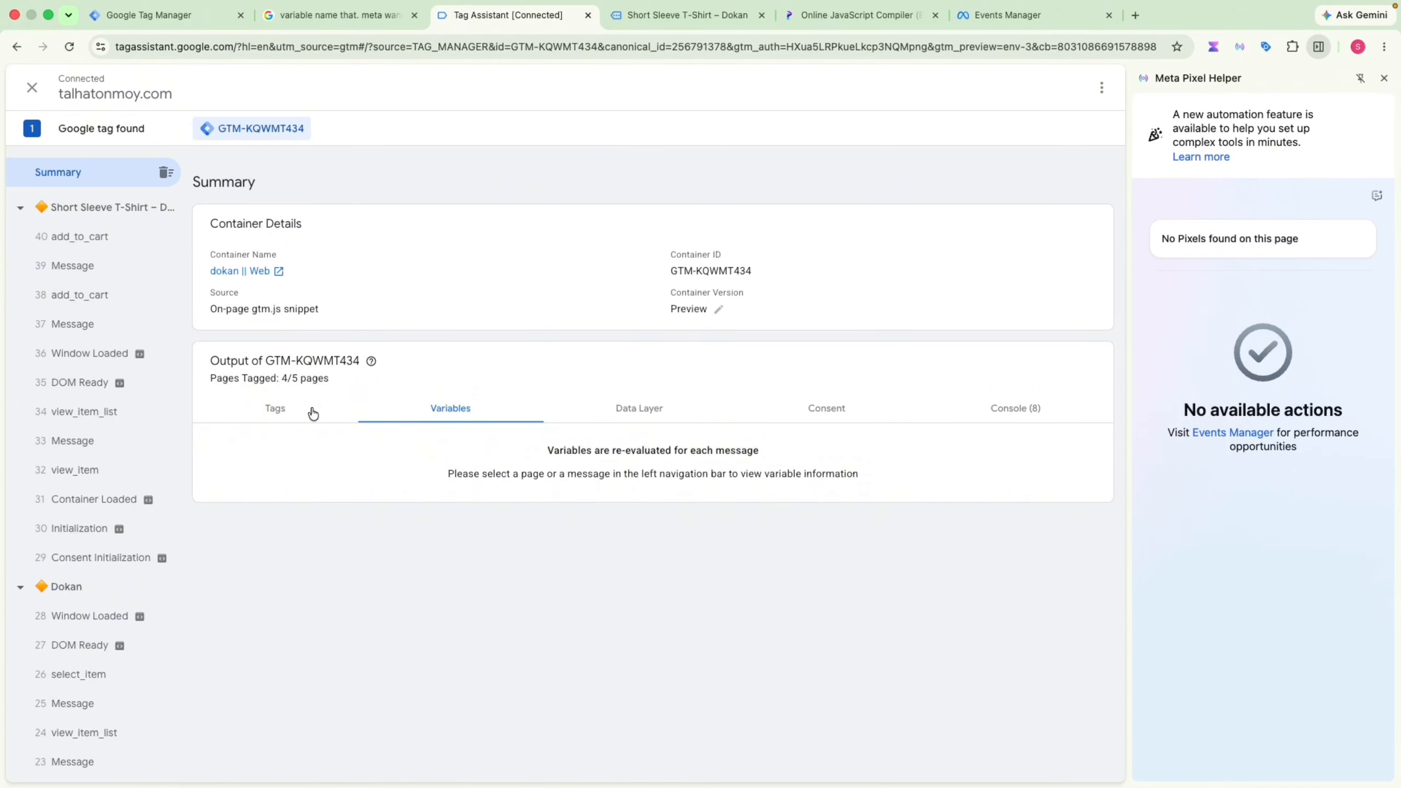
{"action": "left_click", "coordinate": [312, 414]}
Inspect the "Fb Web || Add To Cart" tag under the latest add_to_cart event, with its variables displayed as values
{"action": "left_click", "coordinate": [94, 237]}
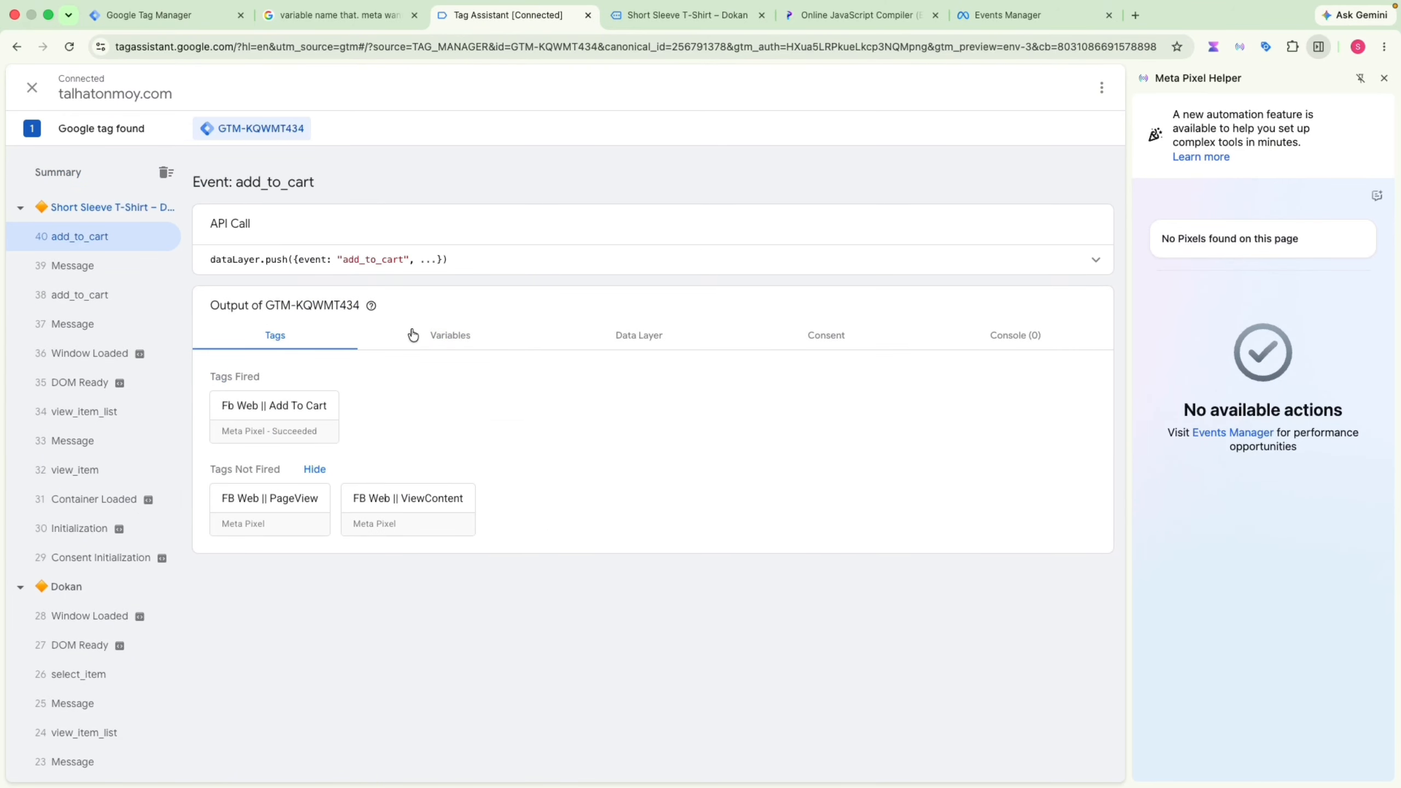
{"action": "left_click", "coordinate": [297, 415]}
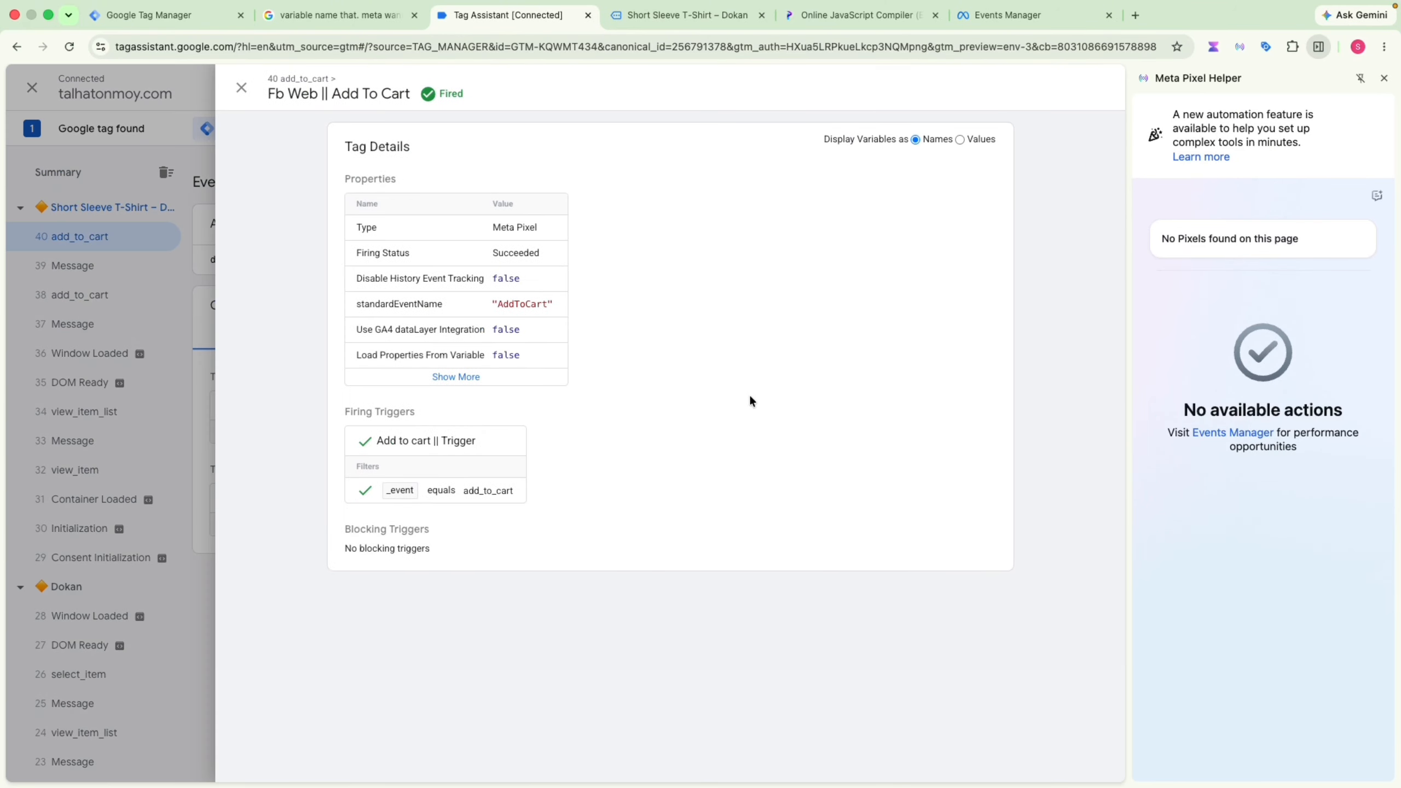
{"action": "left_click", "coordinate": [457, 377]}
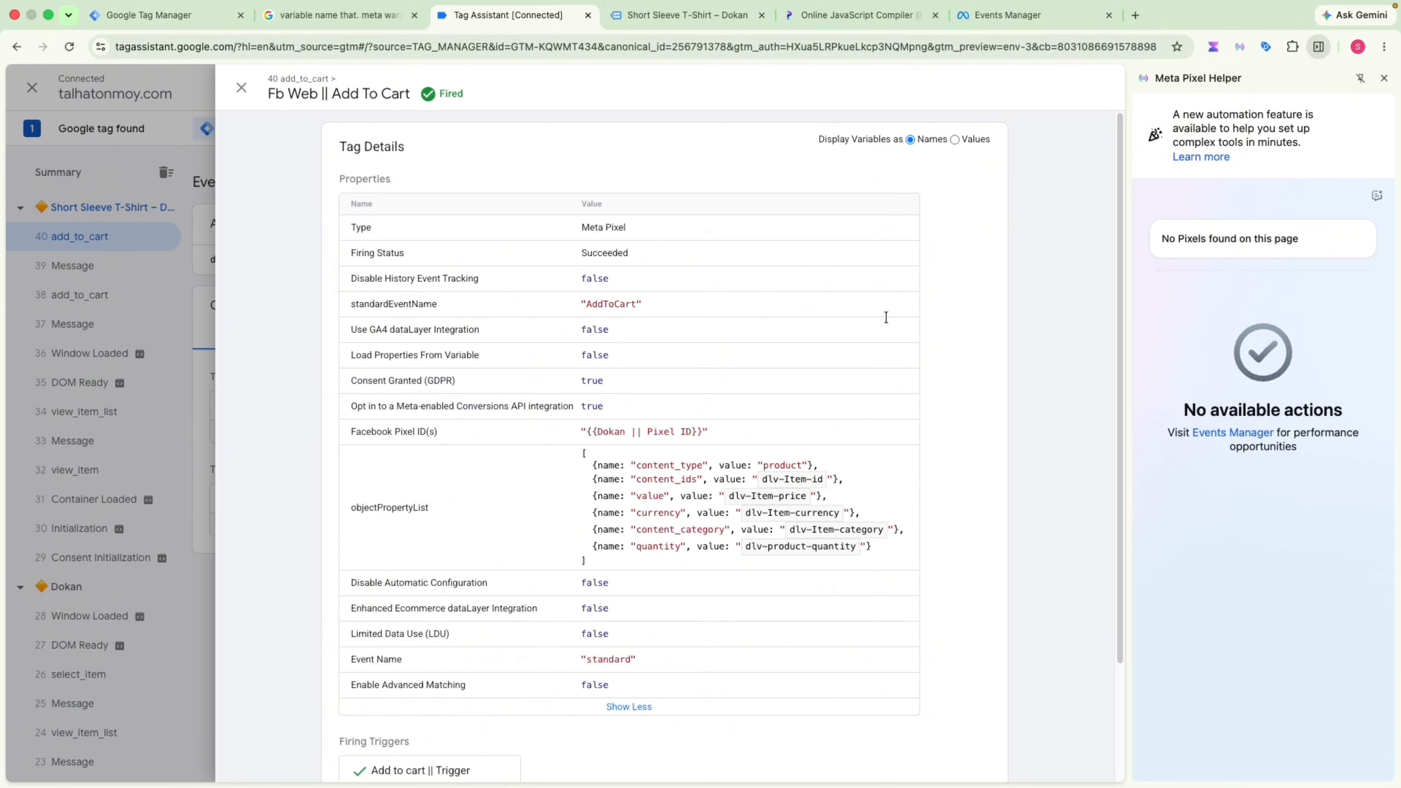
{"action": "left_click_drag", "start_coordinate": [812, 498], "coordinate": [590, 562]}
{"action": "left_click", "coordinate": [954, 140]}
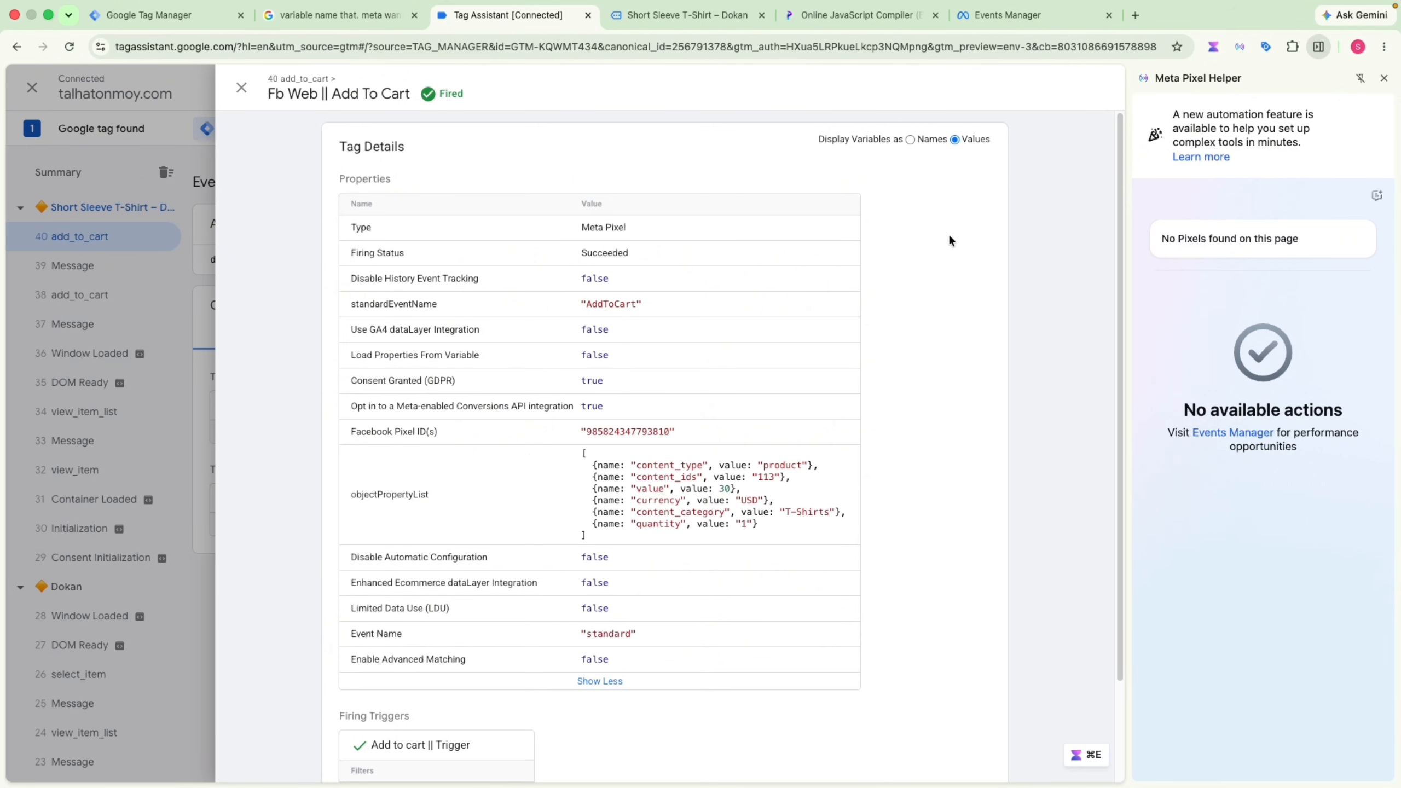
{"action": "left_click_drag", "start_coordinate": [582, 451], "coordinate": [586, 537]}
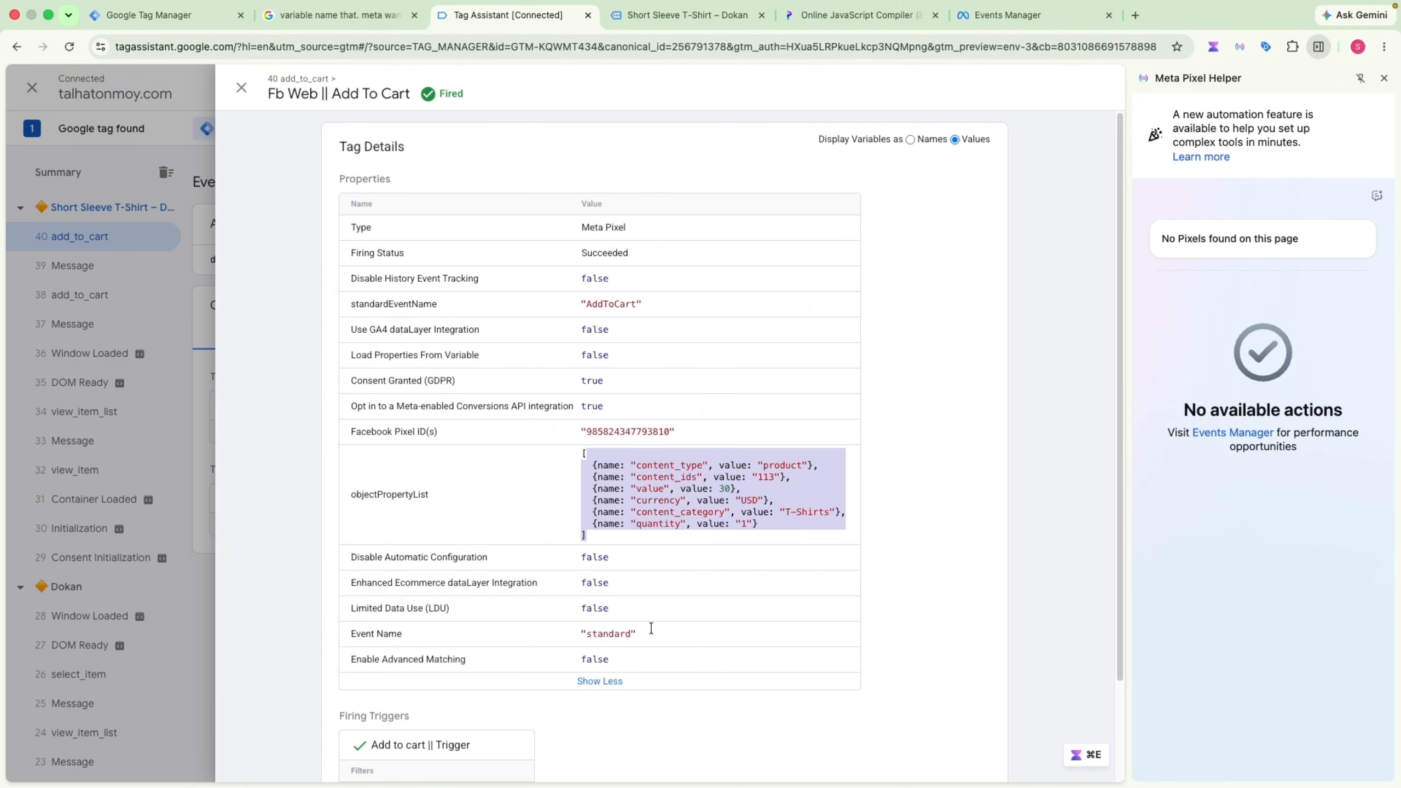
Check the test events of New-Dokan-shop-Pixel in Events Manager for newly received activity on the Website channel
{"action": "left_click", "coordinate": [1009, 15]}
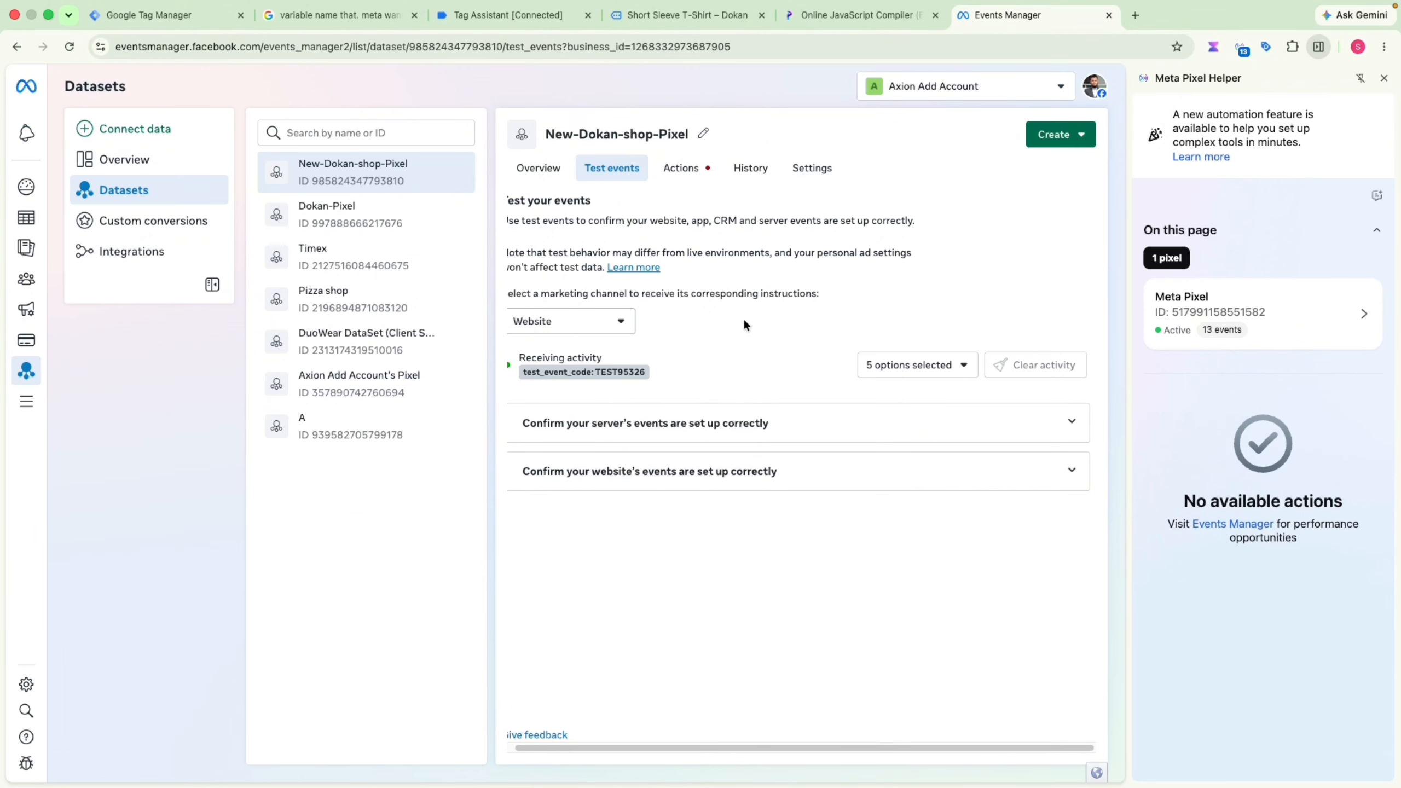
{"action": "left_click", "coordinate": [599, 323]}
{"action": "left_click", "coordinate": [595, 357]}
{"action": "left_click", "coordinate": [812, 17]}
{"action": "left_click", "coordinate": [656, 18]}
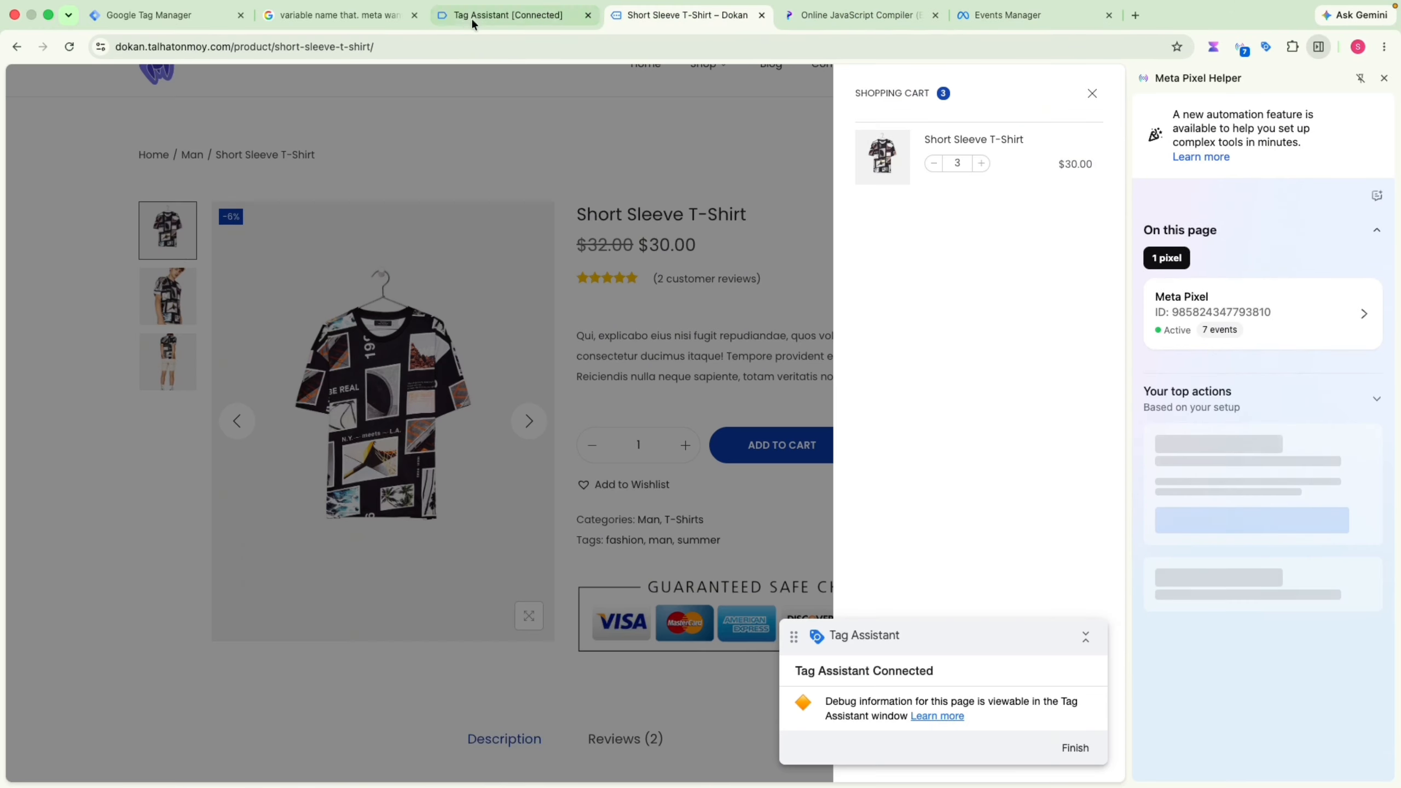
{"action": "left_click", "coordinate": [473, 17]}
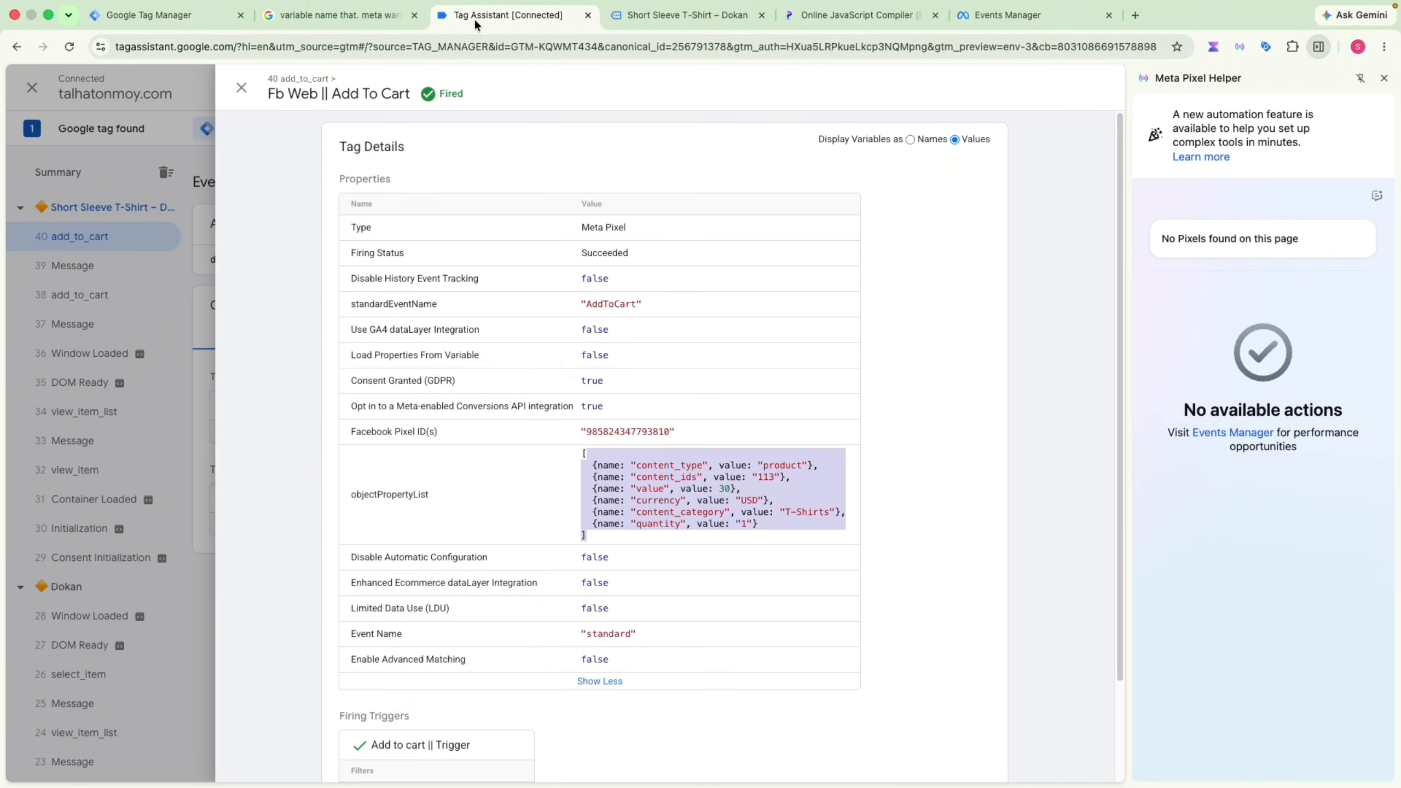
{"action": "left_click", "coordinate": [331, 25]}
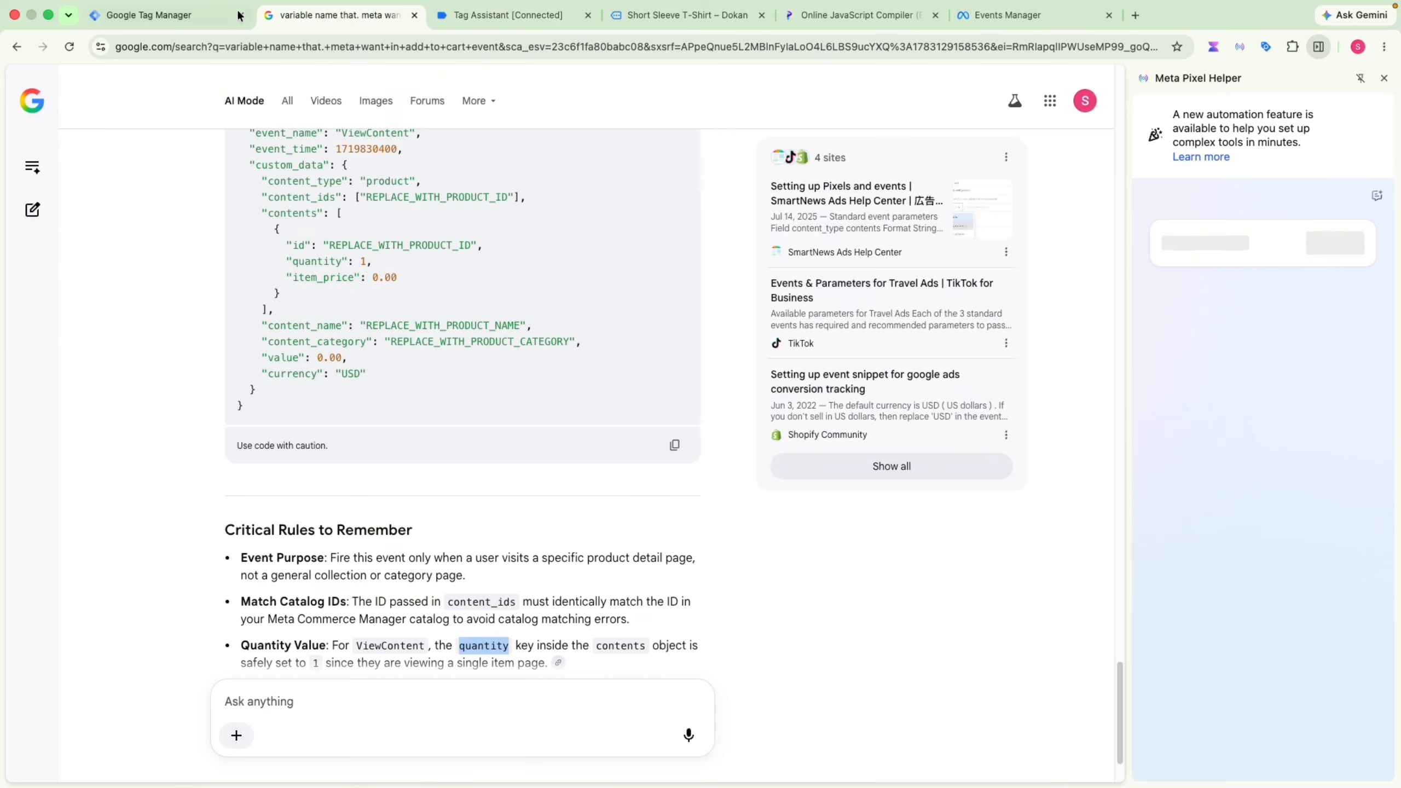
Return to Events Manager, reload the test events page of New-Dokan-shop-Pixel and choose Website as the marketing channel
{"action": "left_click", "coordinate": [193, 19]}
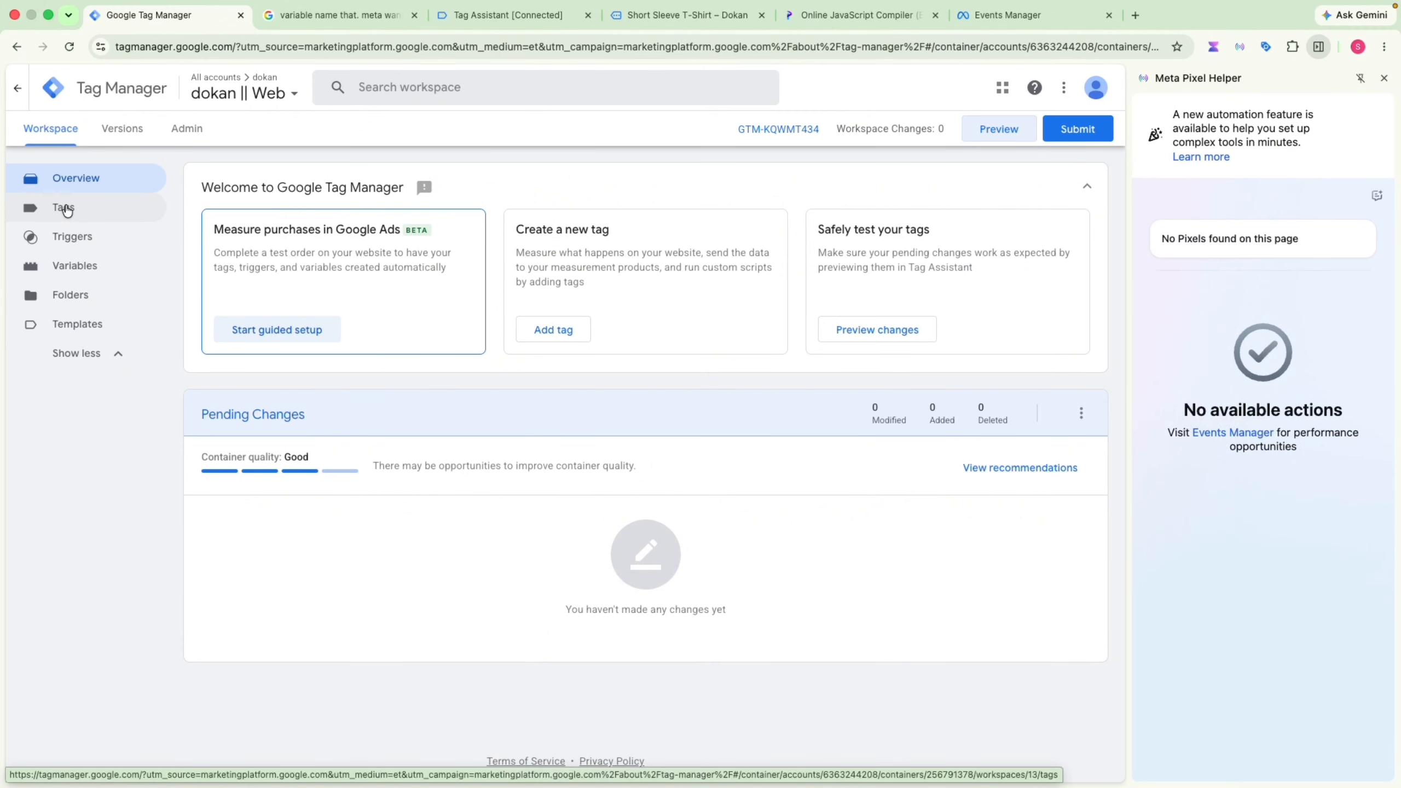
{"action": "left_click", "coordinate": [888, 16]}
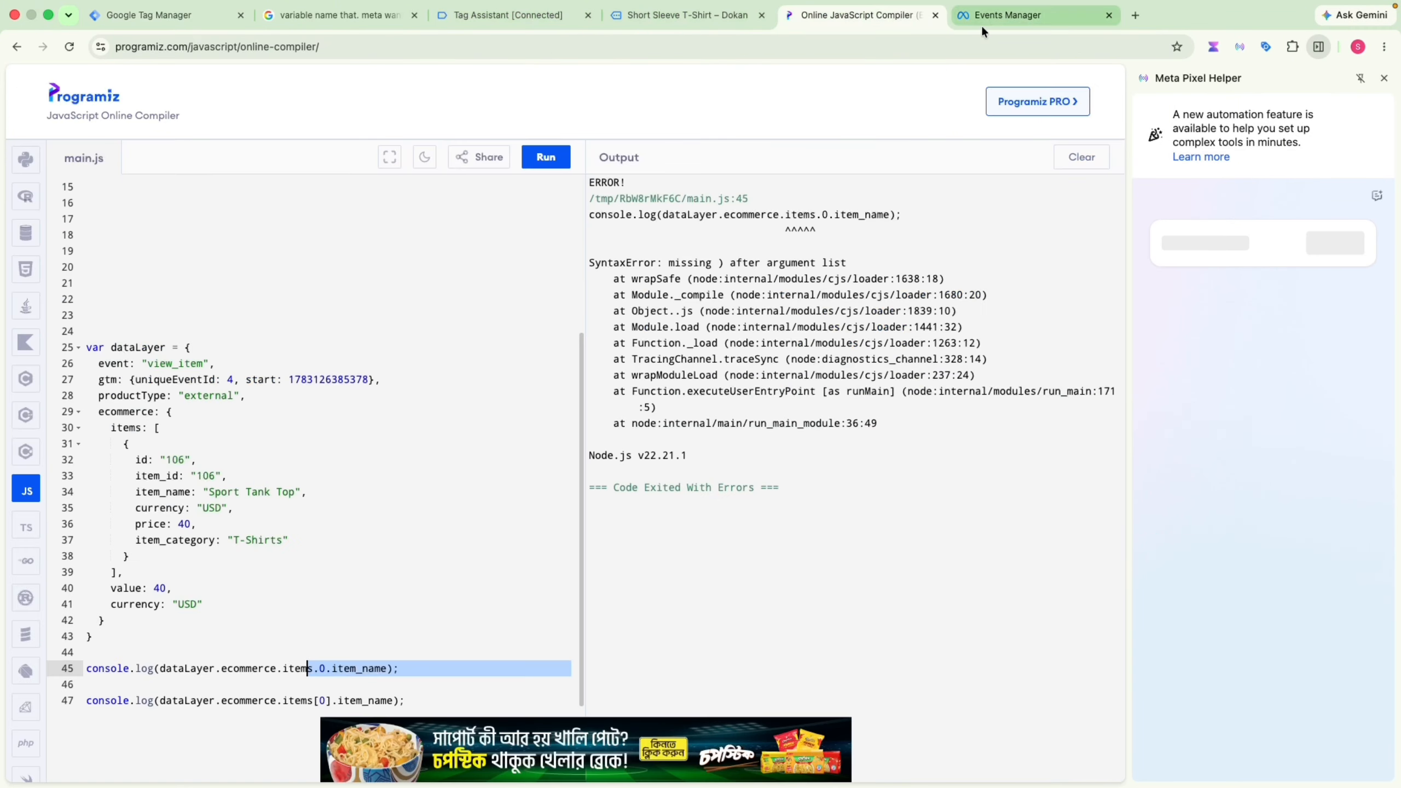
{"action": "left_click", "coordinate": [982, 22]}
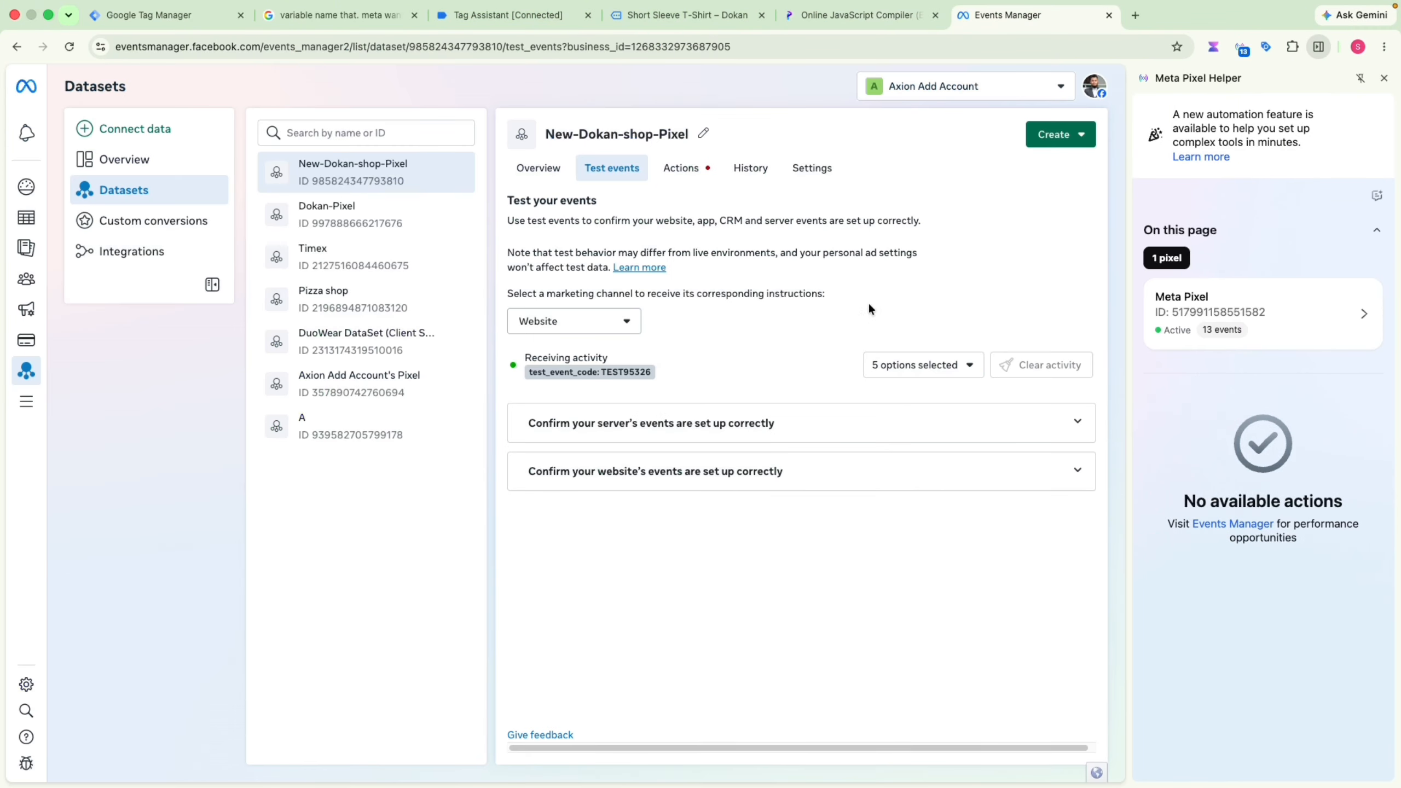
{"action": "left_click", "coordinate": [69, 48]}
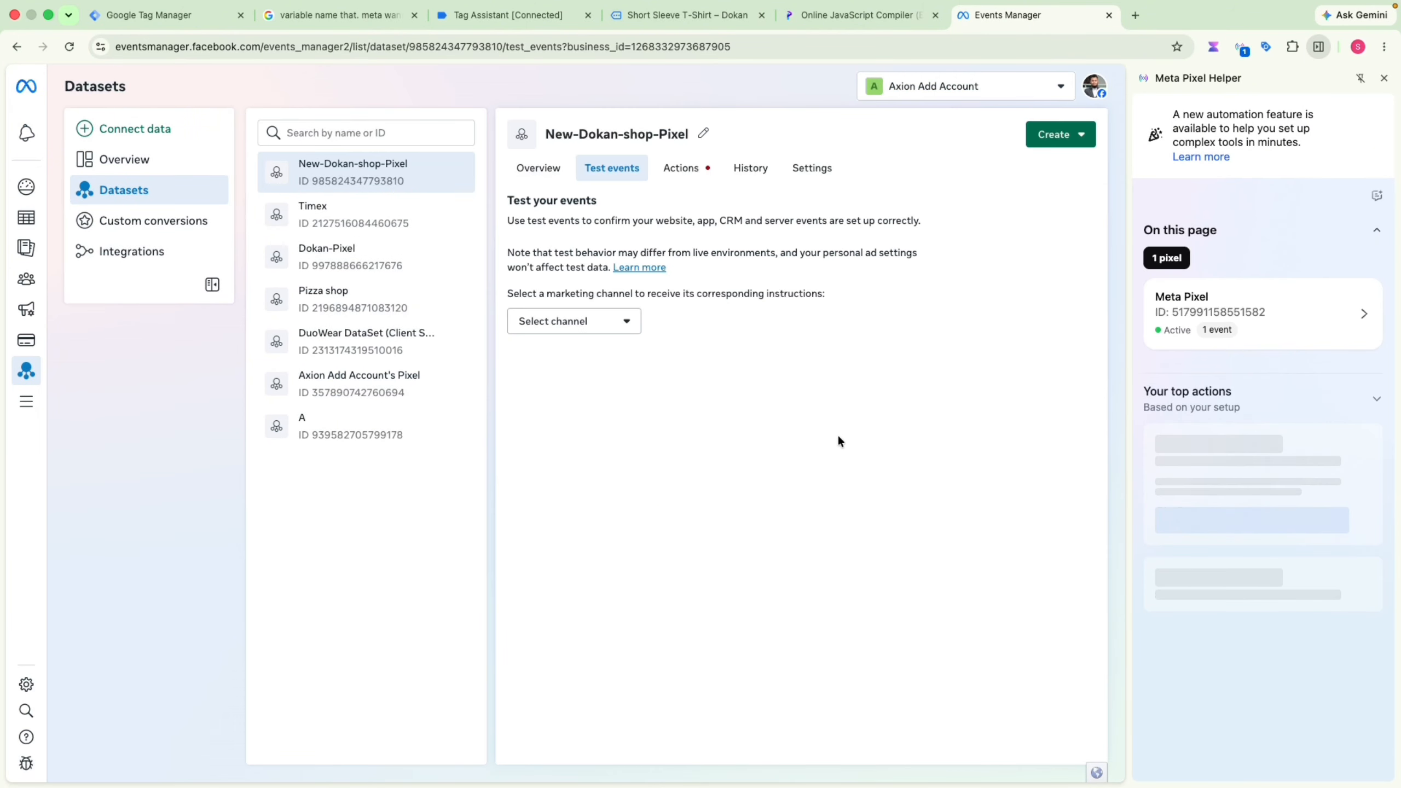
{"action": "left_click", "coordinate": [574, 321]}
{"action": "left_click", "coordinate": [557, 355]}
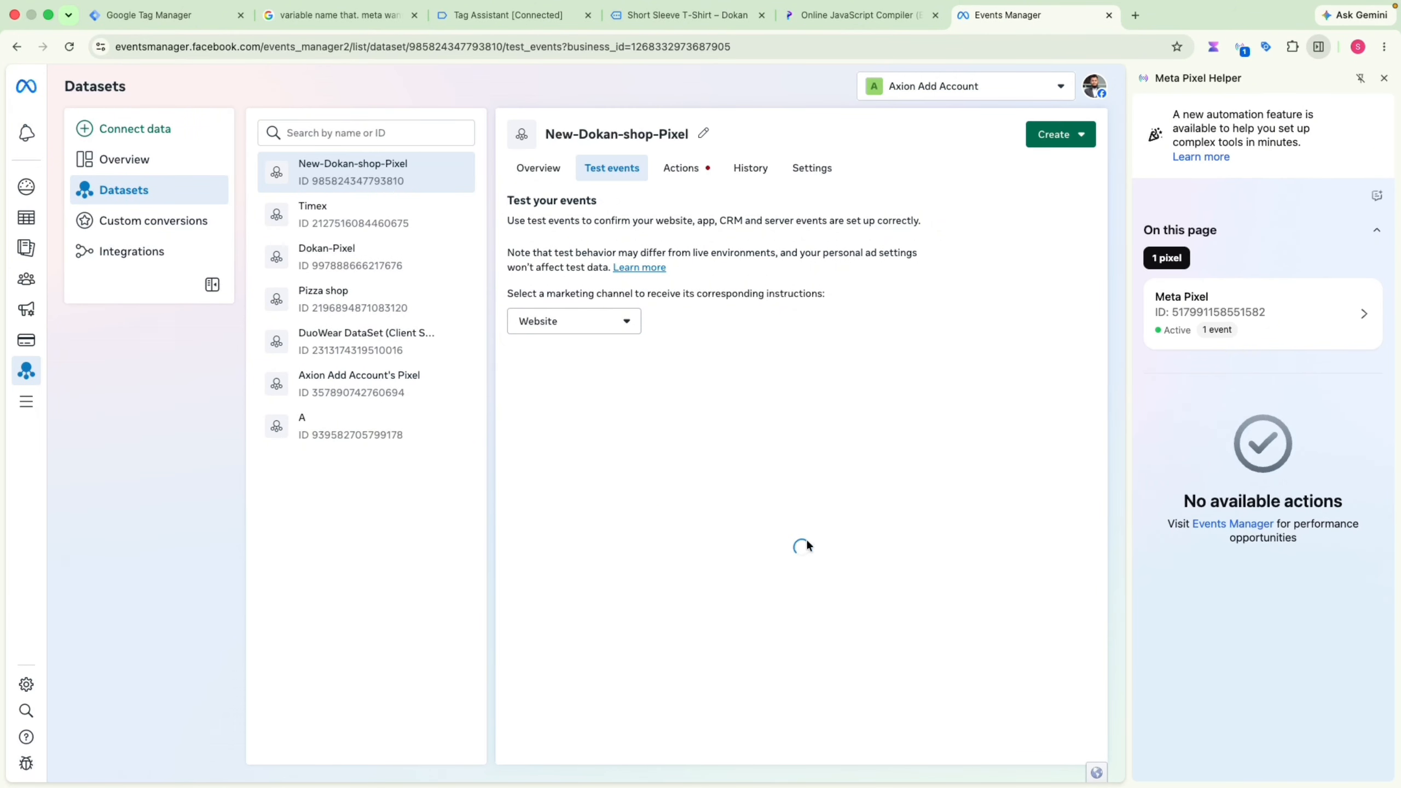
Switch to the Dokan store and browse from the Short Sleeve T-Shirt through related products to the Slim Fit Dress Shirts page
{"action": "left_click", "coordinate": [692, 28]}
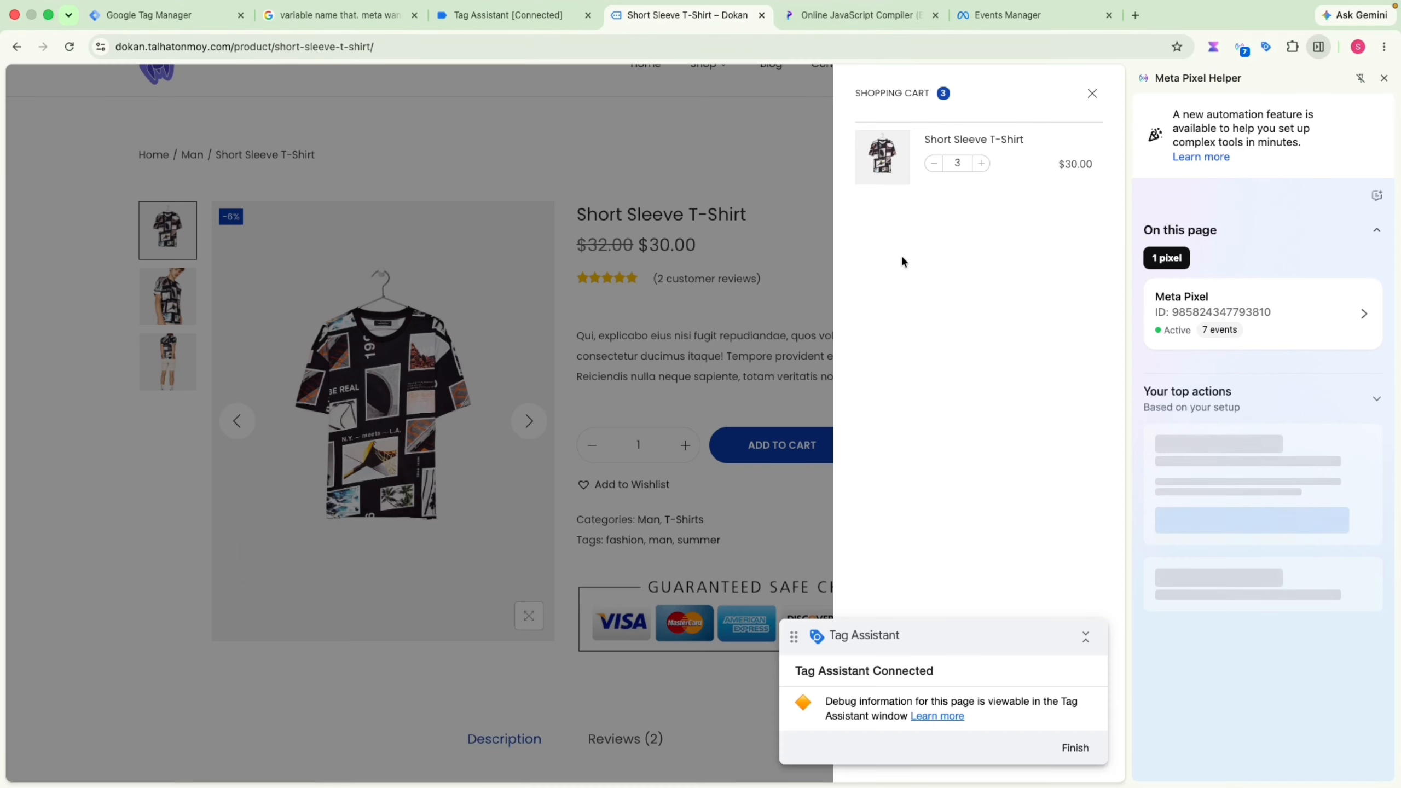
{"action": "left_click", "coordinate": [739, 409]}
{"action": "scroll", "coordinate": [577, 323], "scroll_direction": "down", "scroll_amount": 10}
{"action": "left_click", "coordinate": [70, 47]}
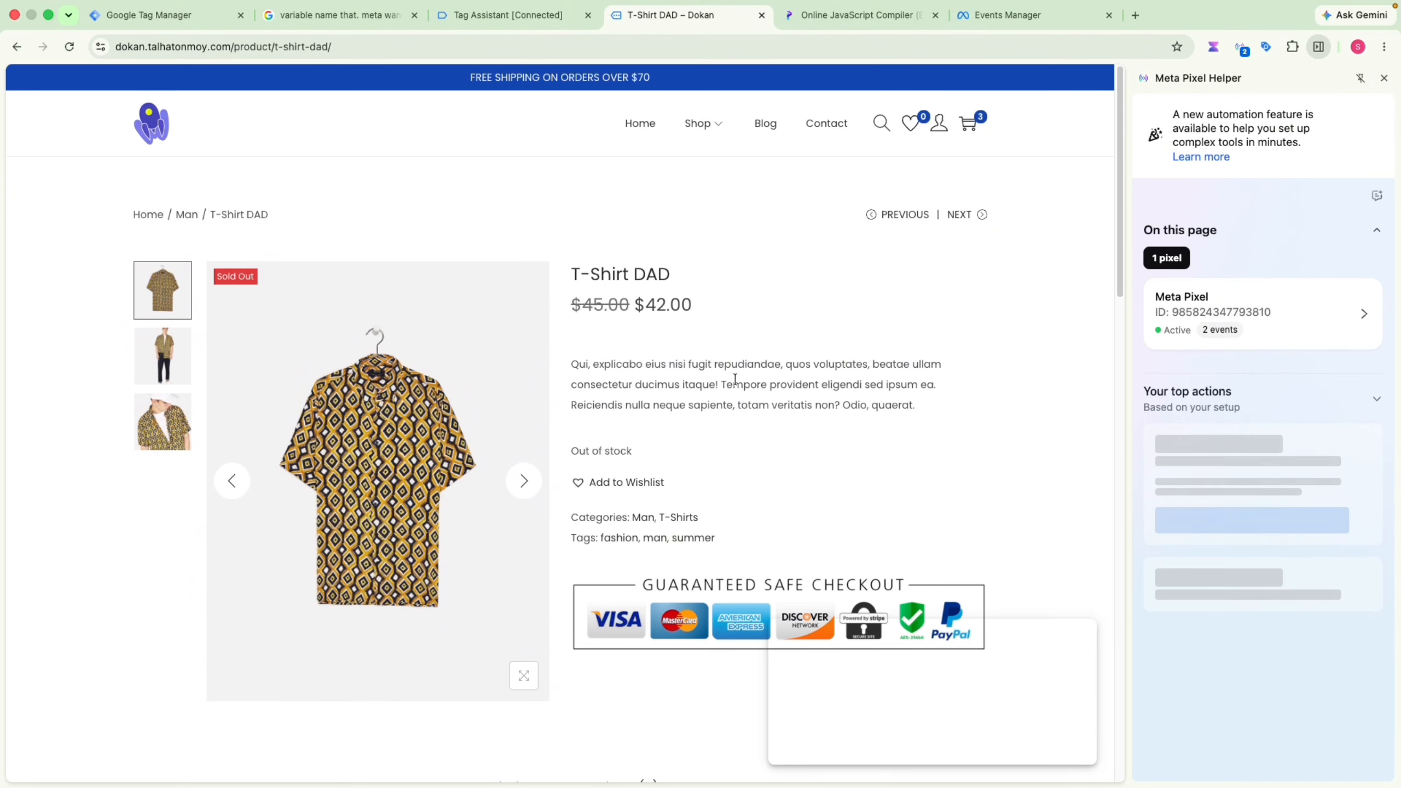
{"action": "scroll", "coordinate": [700, 366], "scroll_direction": "down", "scroll_amount": 8}
{"action": "scroll", "coordinate": [701, 362], "scroll_direction": "down", "scroll_amount": 10}
{"action": "left_click", "coordinate": [476, 199]}
Glance at Events Manager, return to the store and add one Slim Fit Dress Shirts to the cart
{"action": "left_click", "coordinate": [1020, 17]}
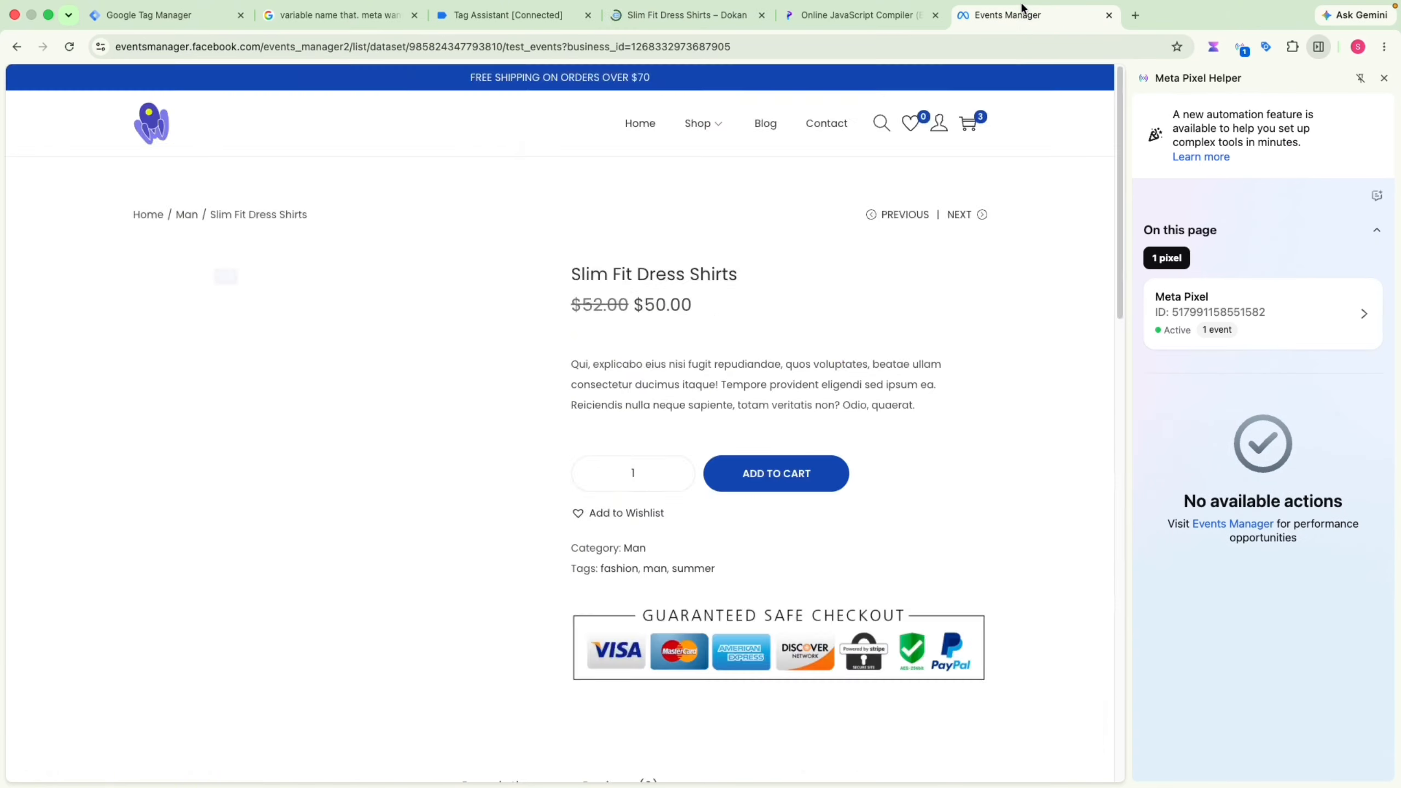
{"action": "left_click", "coordinate": [644, 25]}
{"action": "left_click", "coordinate": [775, 473]}
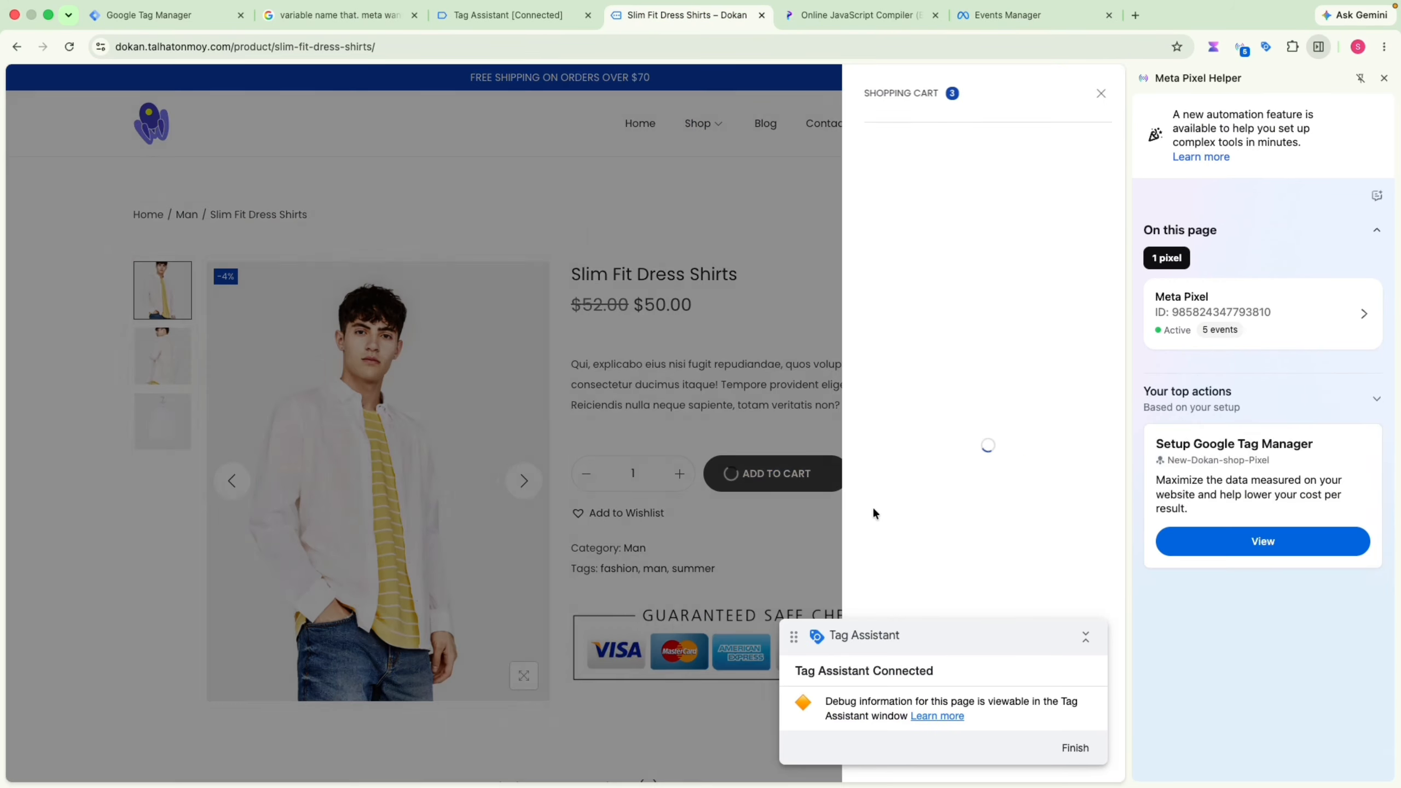
Switch to Events Manager and examine all parameters of the newly received Add to cart test event
{"action": "left_click", "coordinate": [989, 17]}
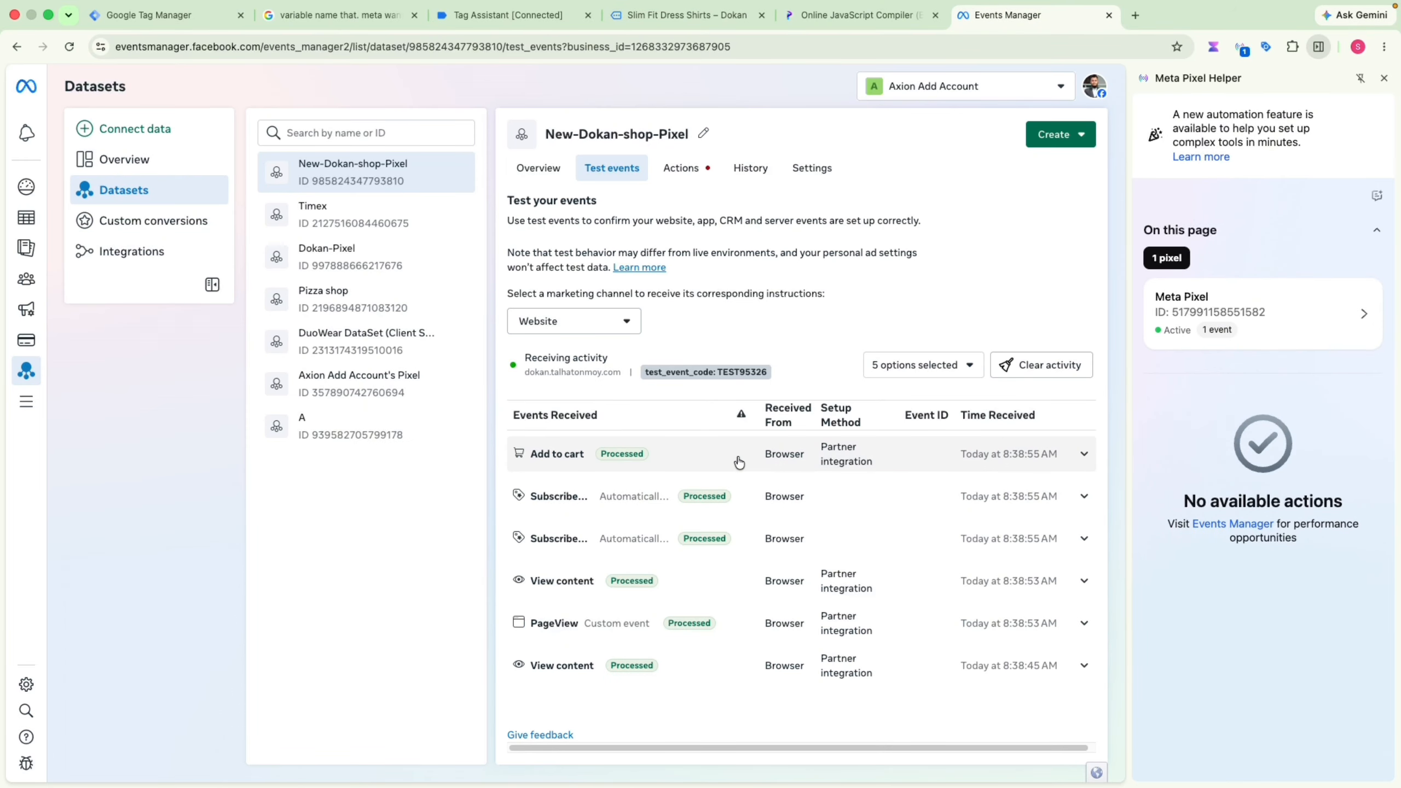
{"action": "left_click", "coordinate": [557, 460]}
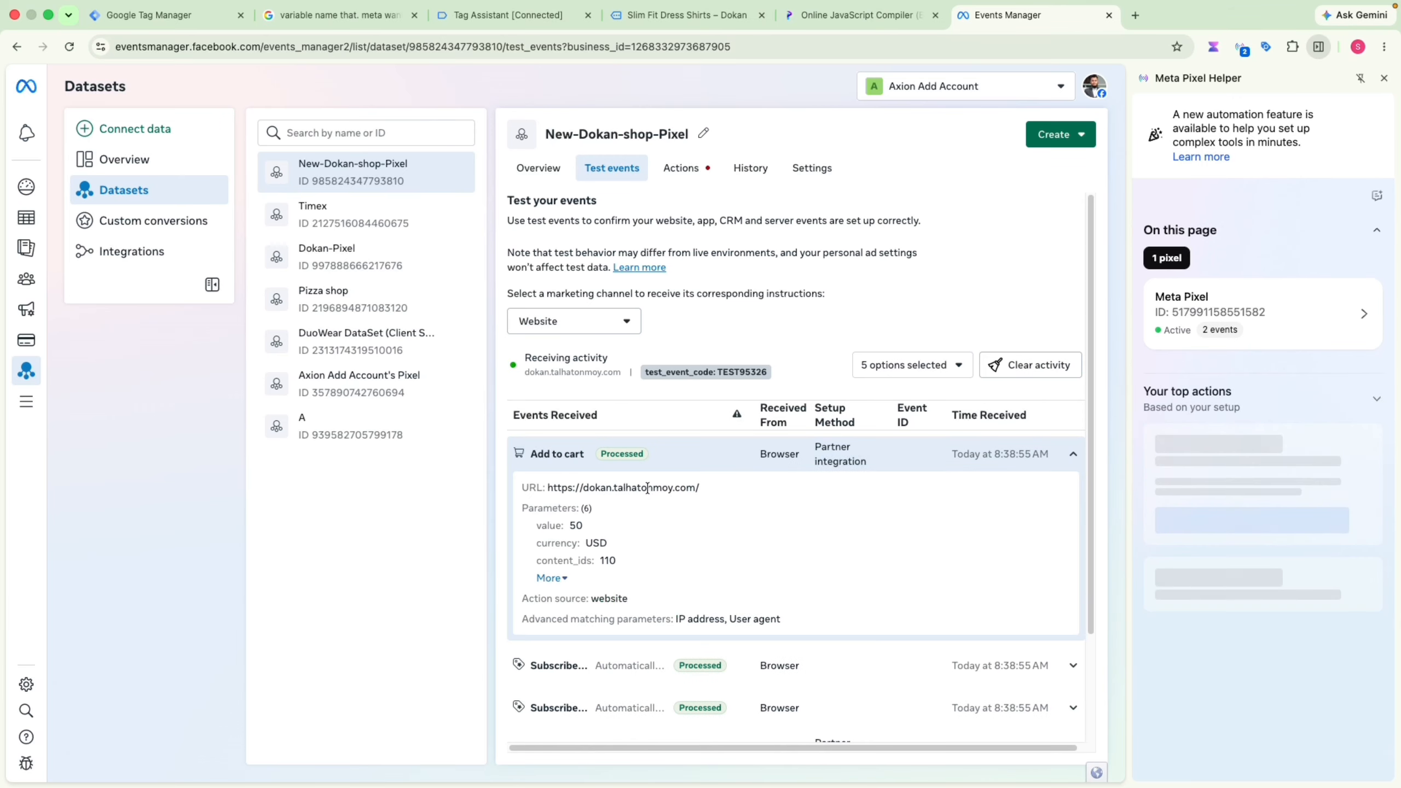
{"action": "left_click", "coordinate": [549, 578]}
{"action": "left_click_drag", "start_coordinate": [568, 524], "coordinate": [583, 613]}
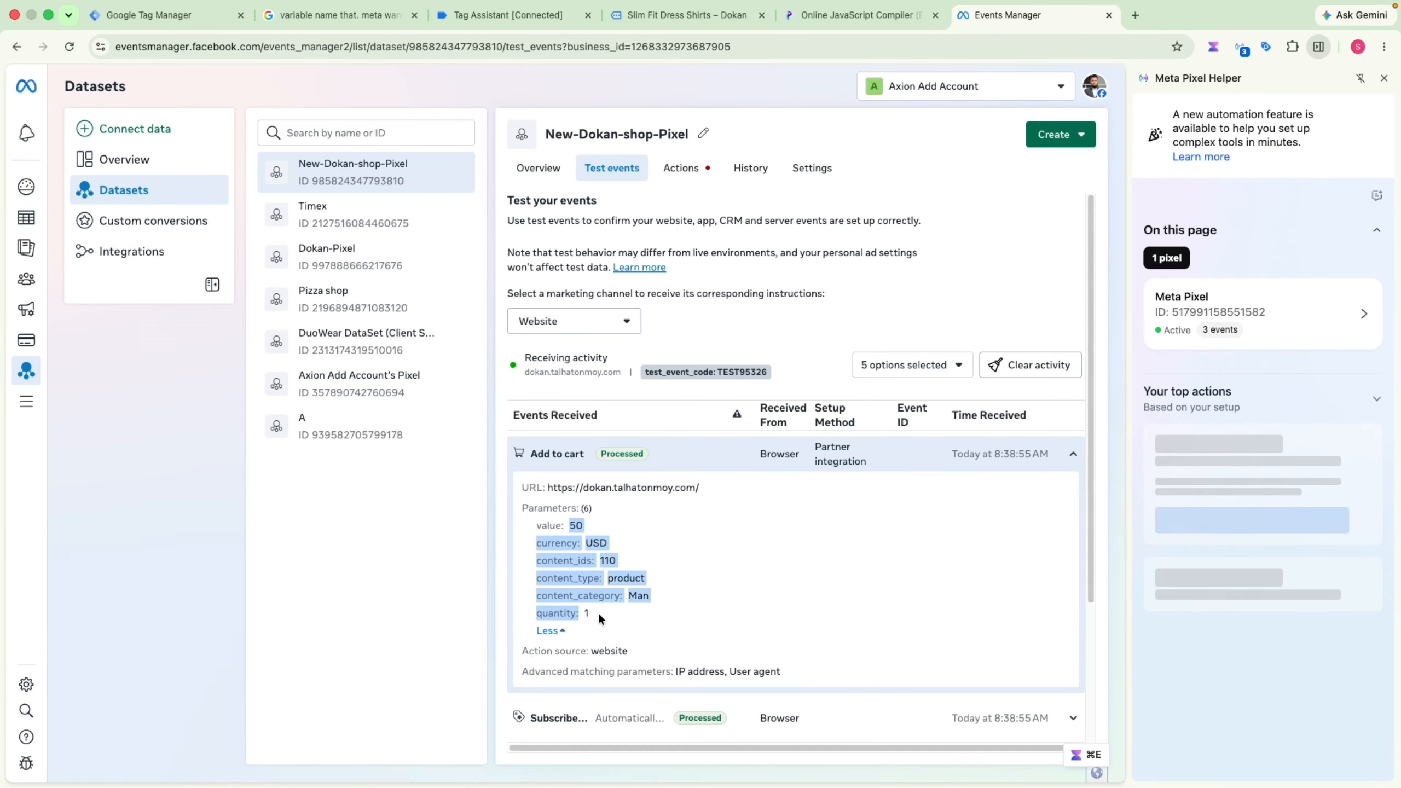
{"action": "left_click", "coordinate": [599, 615]}
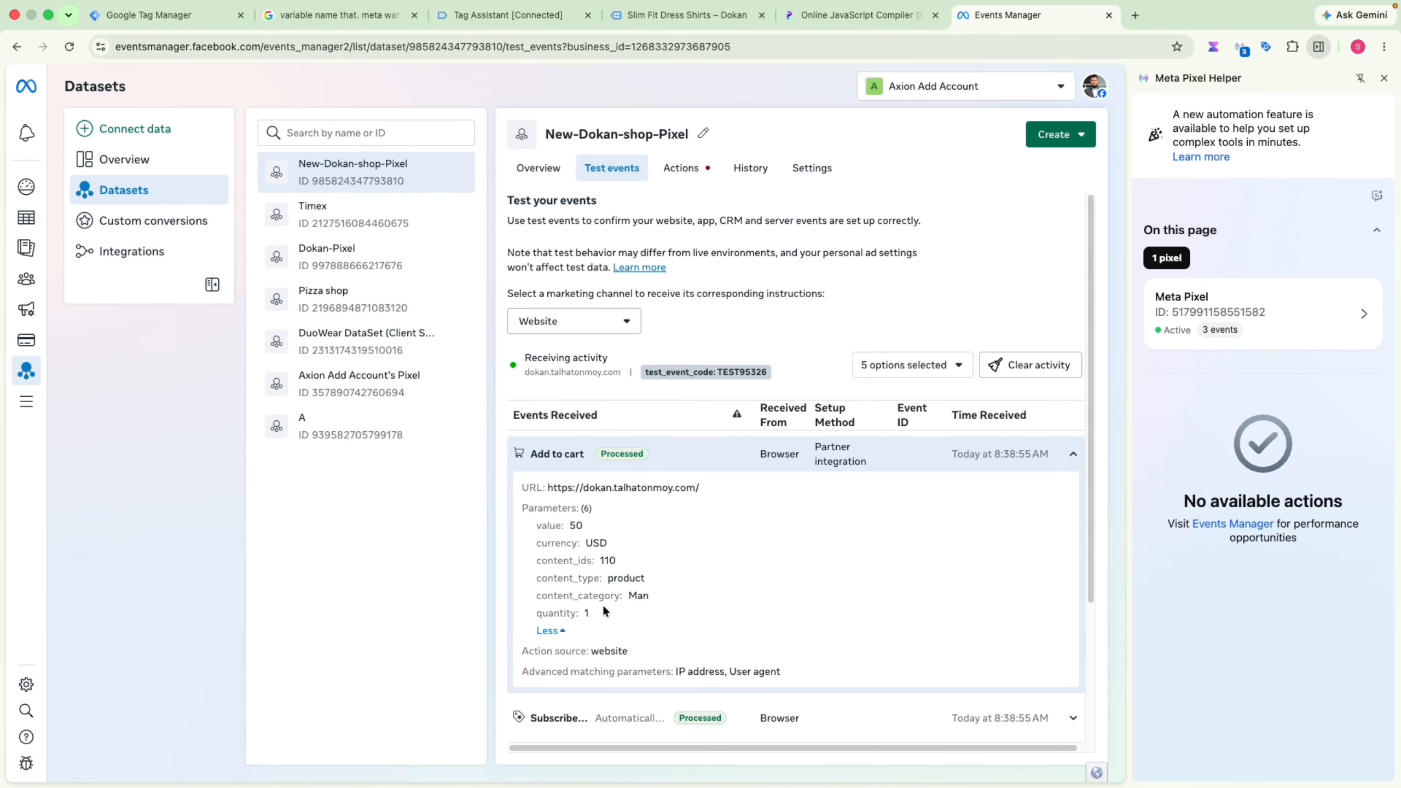